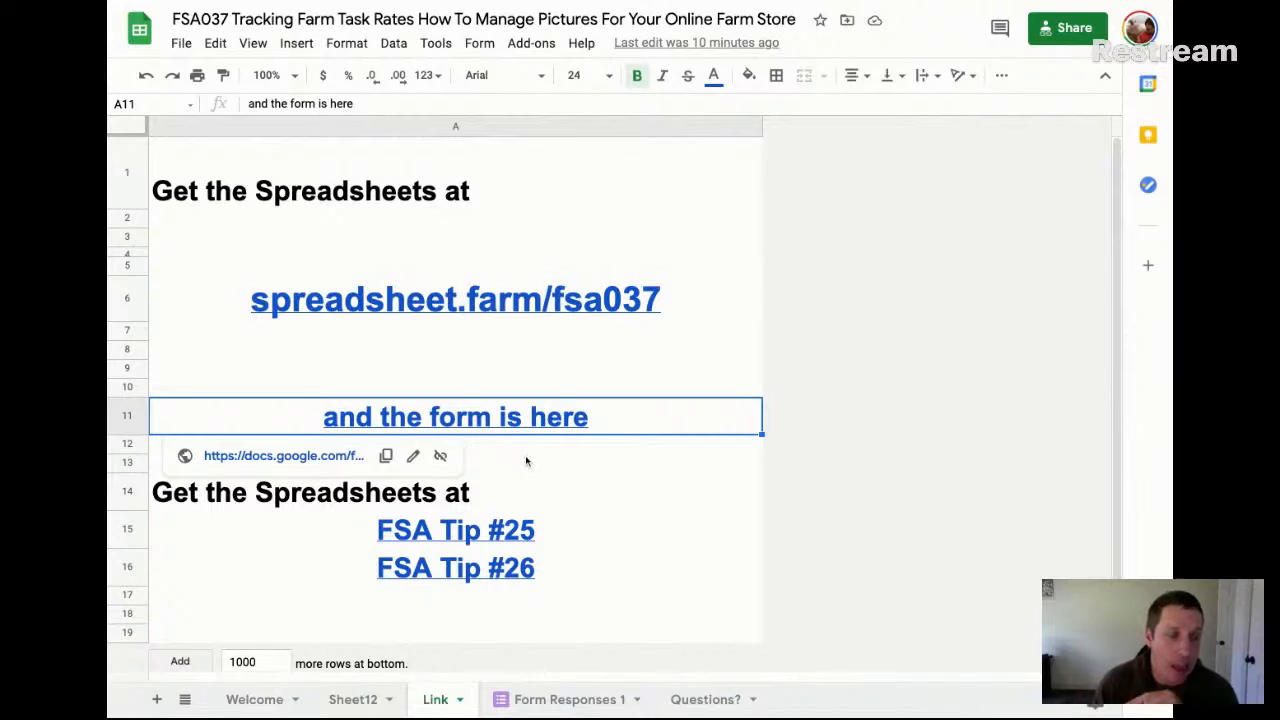
Look at the links for FSA Tip #25 and FSA Tip #26 in cells A15 and A16
click(490, 530)
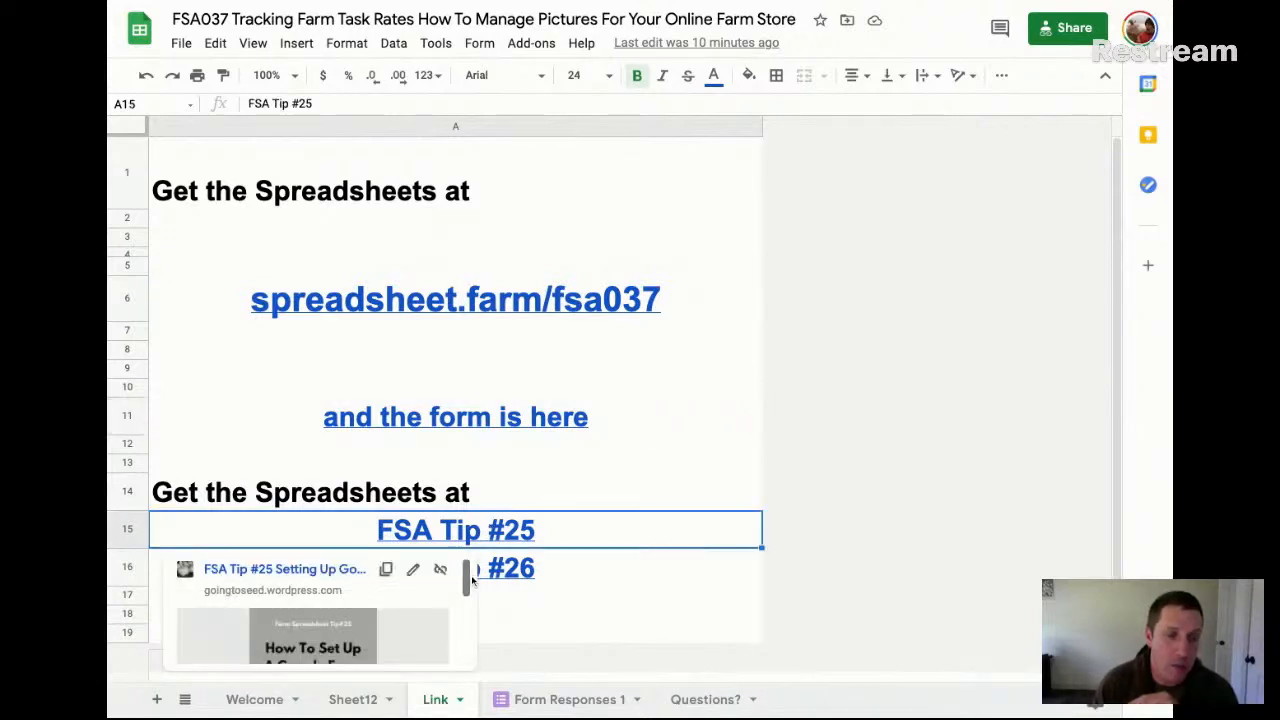
click(521, 577)
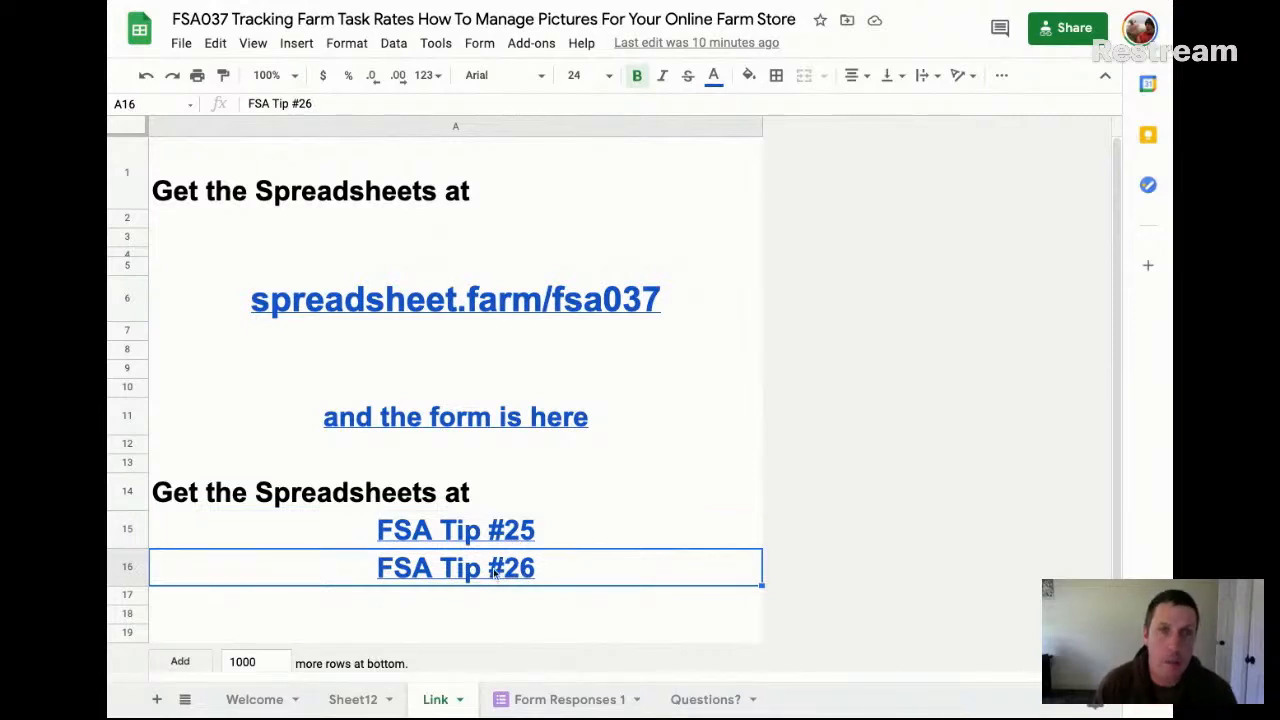
mouse_move(494, 572)
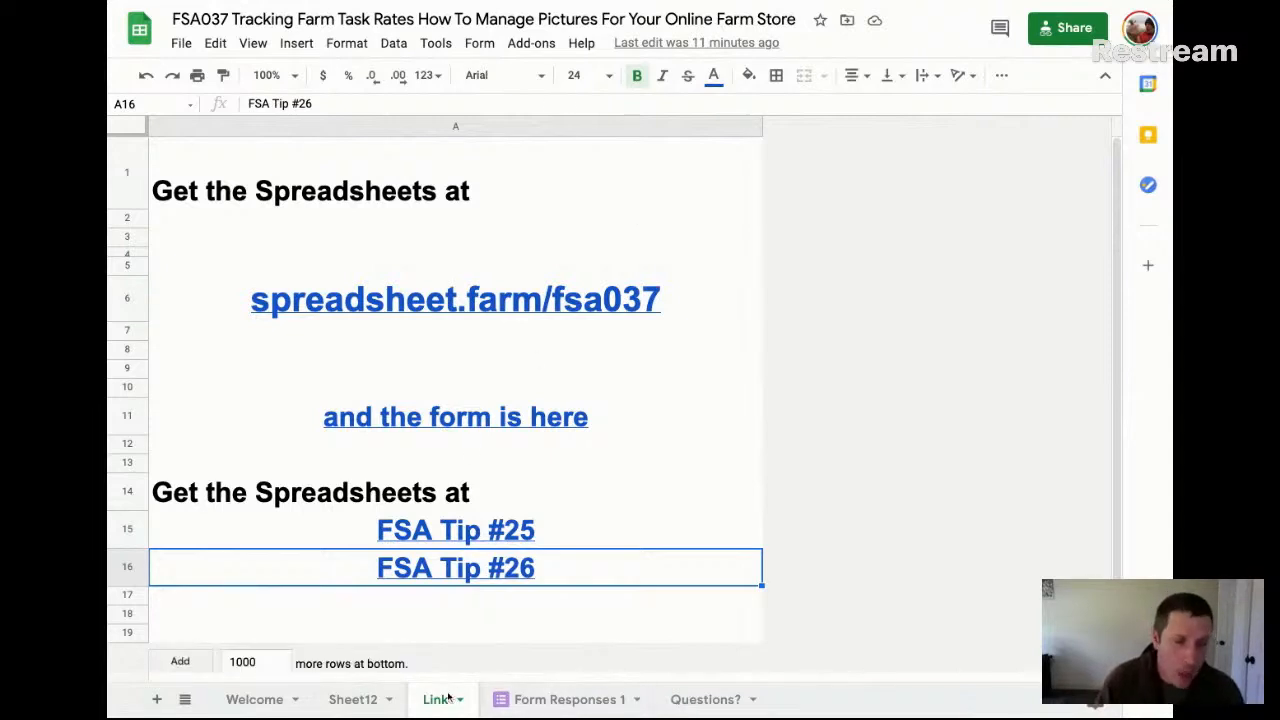
Insert a new sheet and enter Harvest in cell A1
click(297, 45)
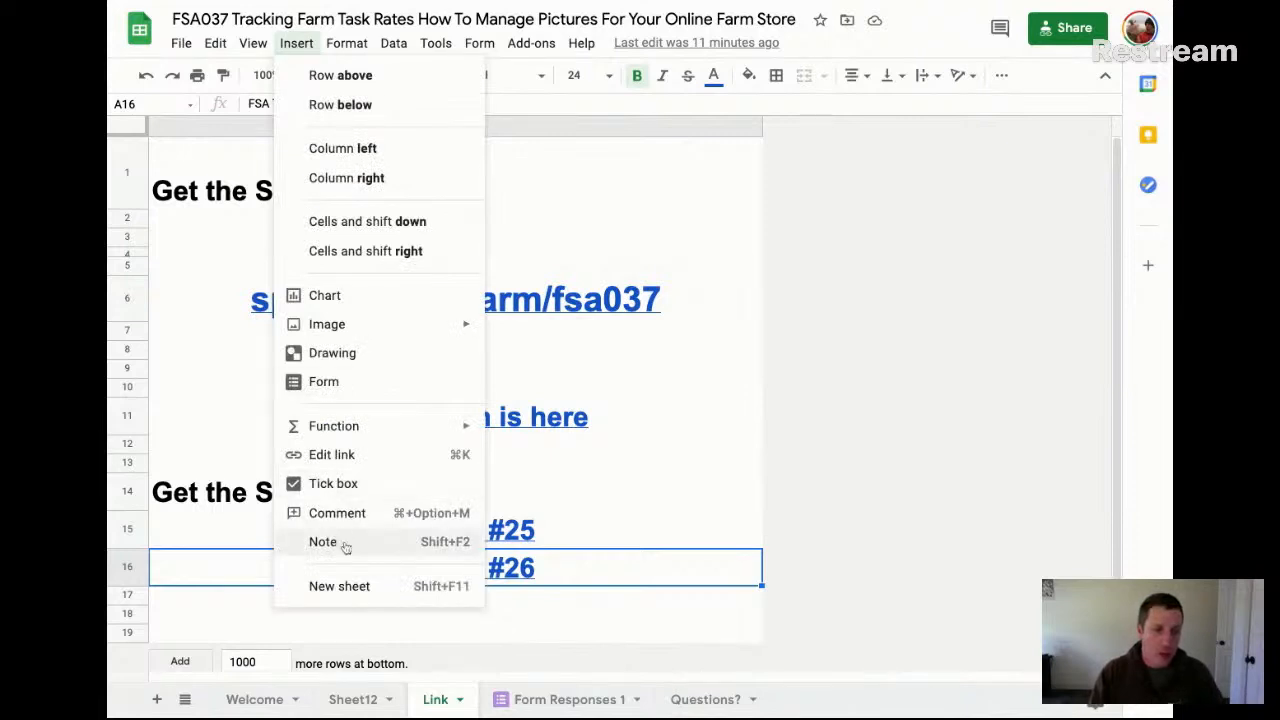
click(364, 590)
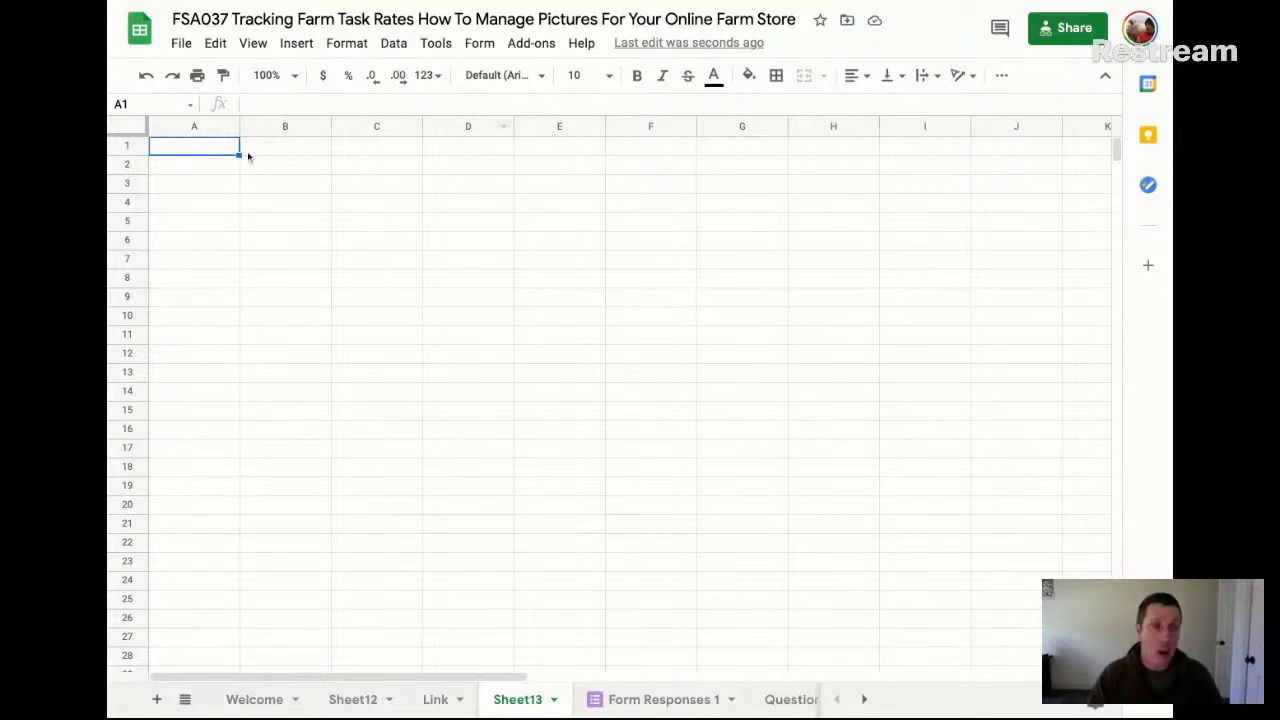
click(213, 155)
text(Harvest)
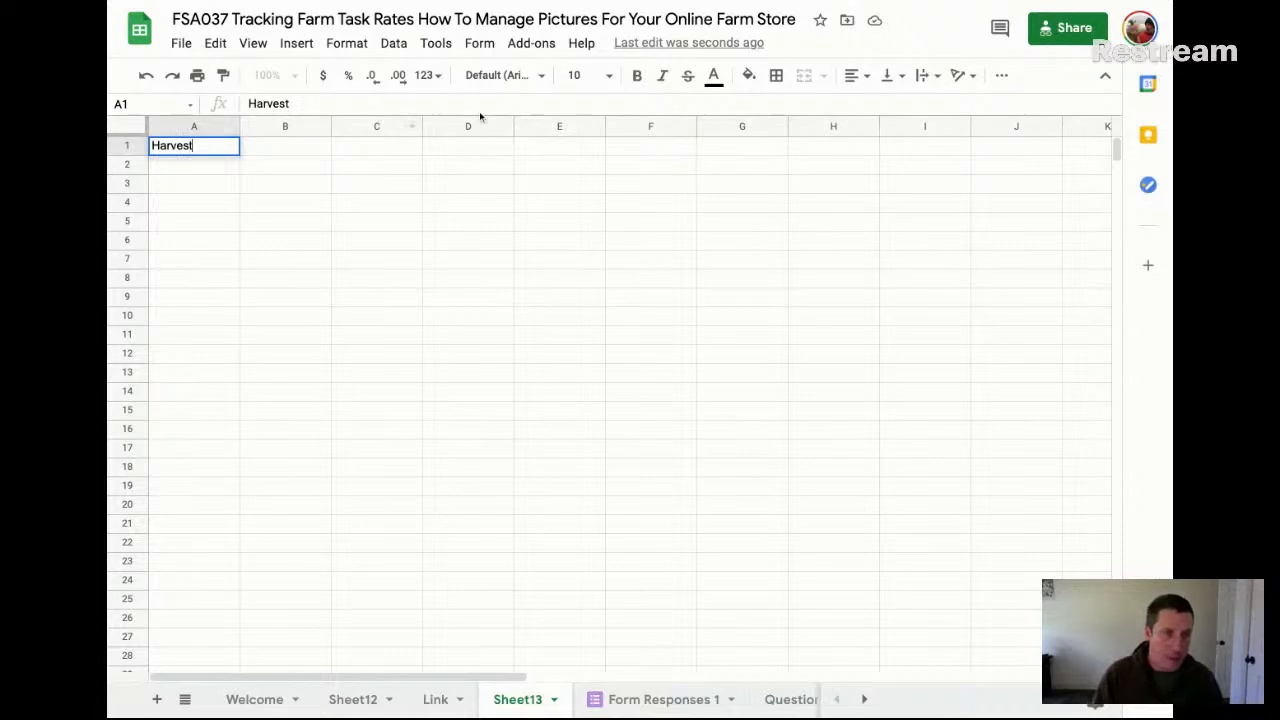
Set the new sheet's zoom level to 200%
drag(376, 353, 376, 316)
click(295, 75)
click(279, 276)
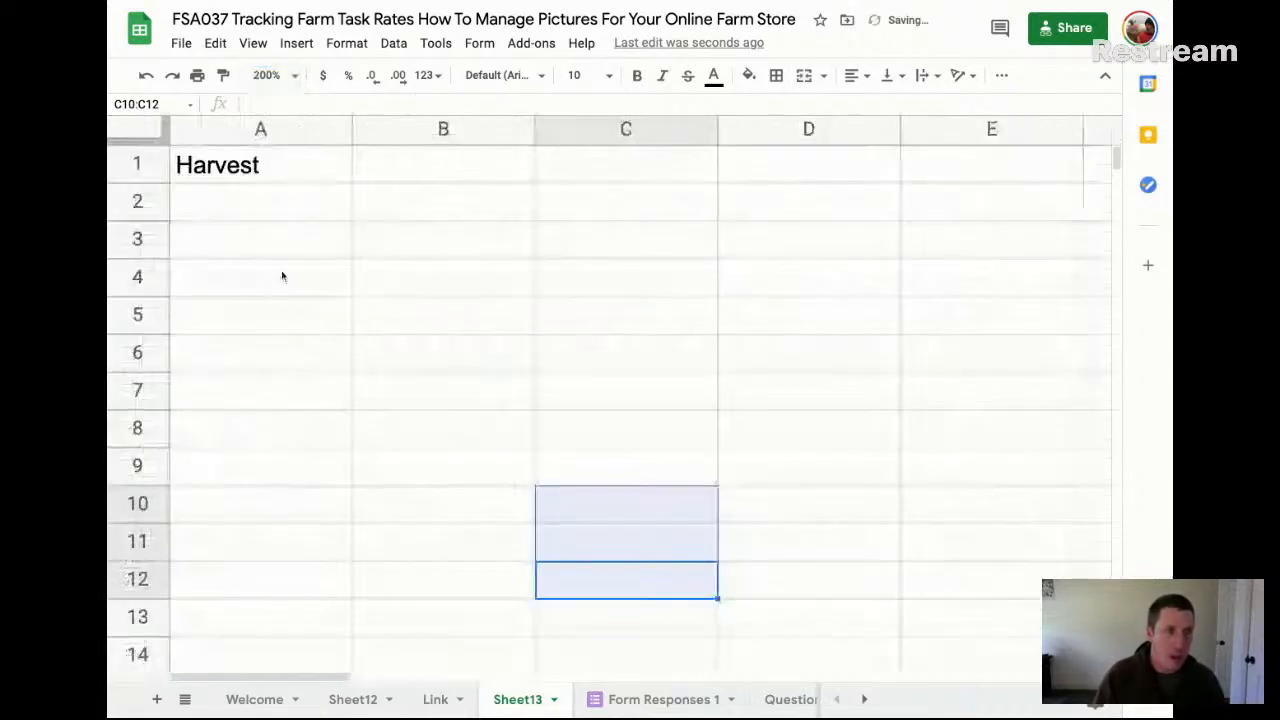
Continue the task list below Harvest with Weed in A2 and Plant in A3
click(261, 172)
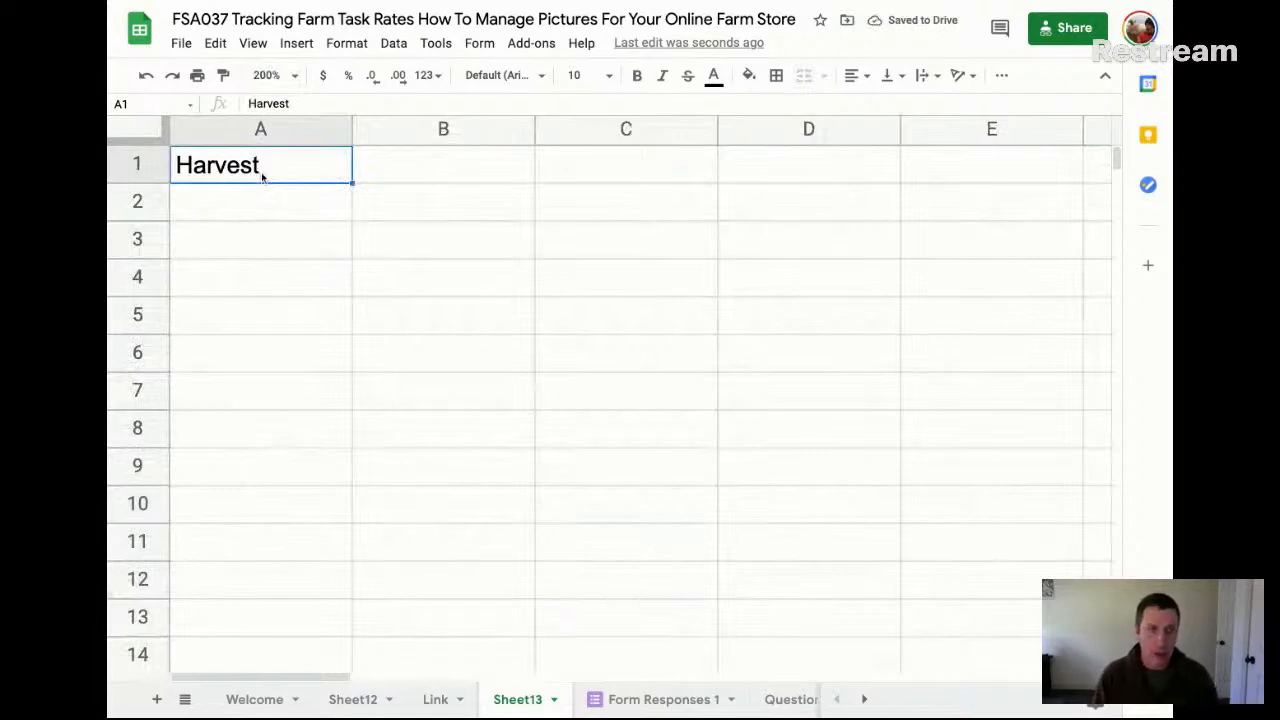
key(Down)
text(Weed)
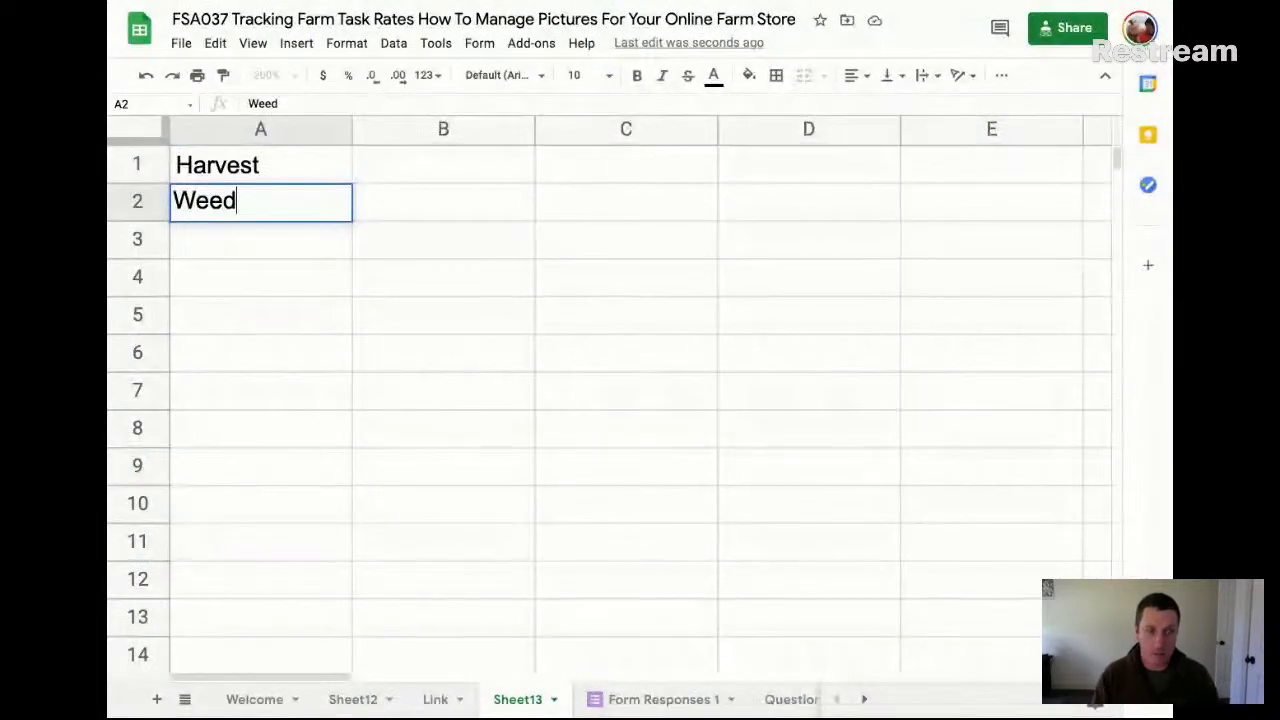
key(Return)
text(Plant)
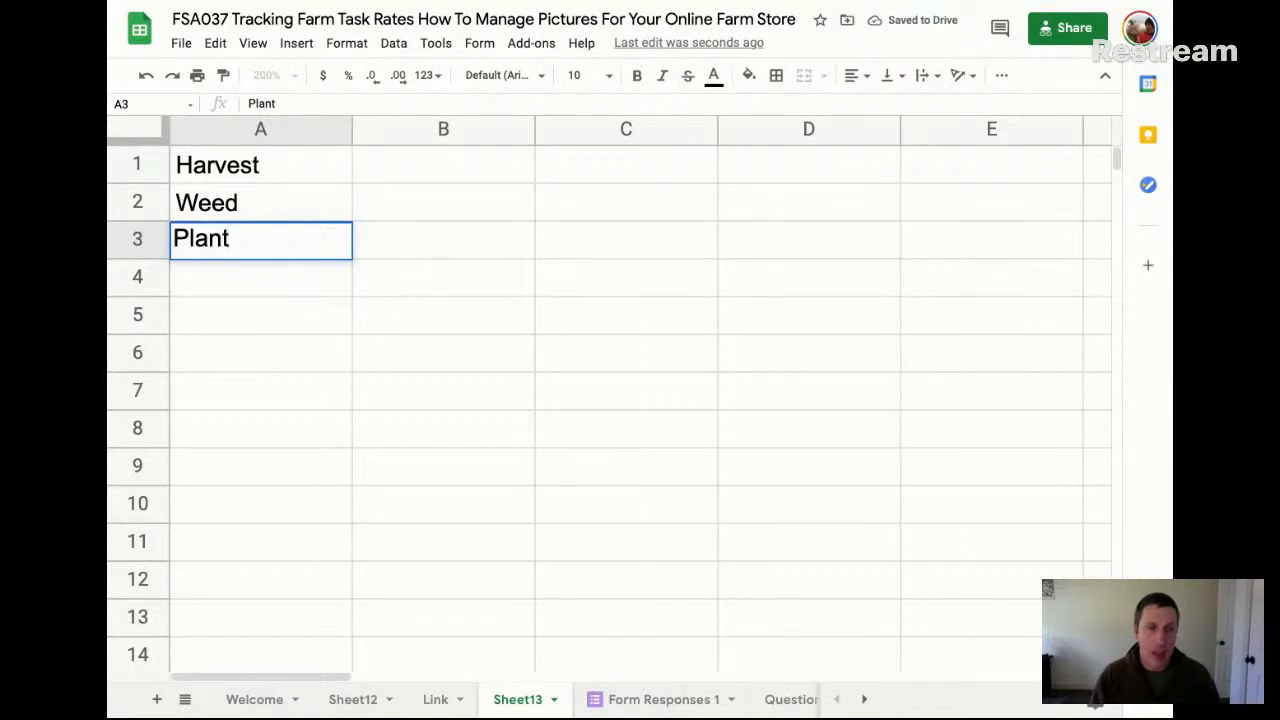
key(Return)
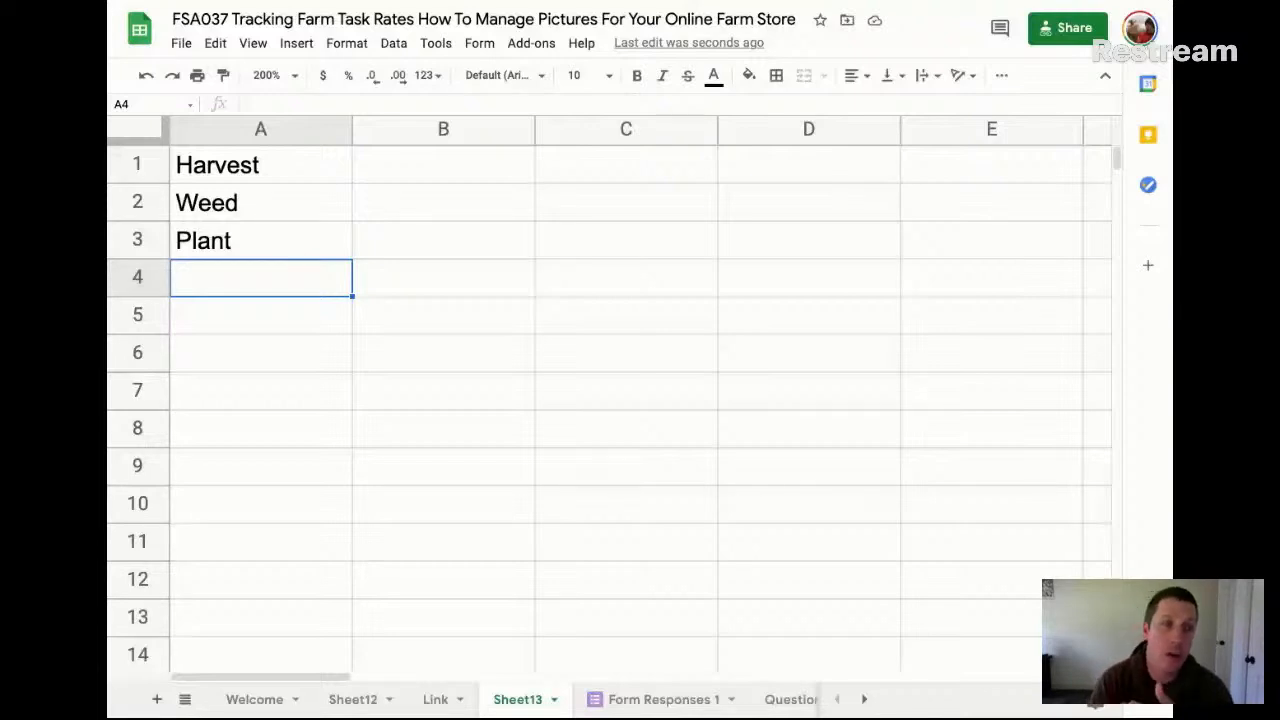
Start a crop list with Garlic, Onions and Tomatoes in cells A5 to A7, leaving row 4 empty
click(225, 304)
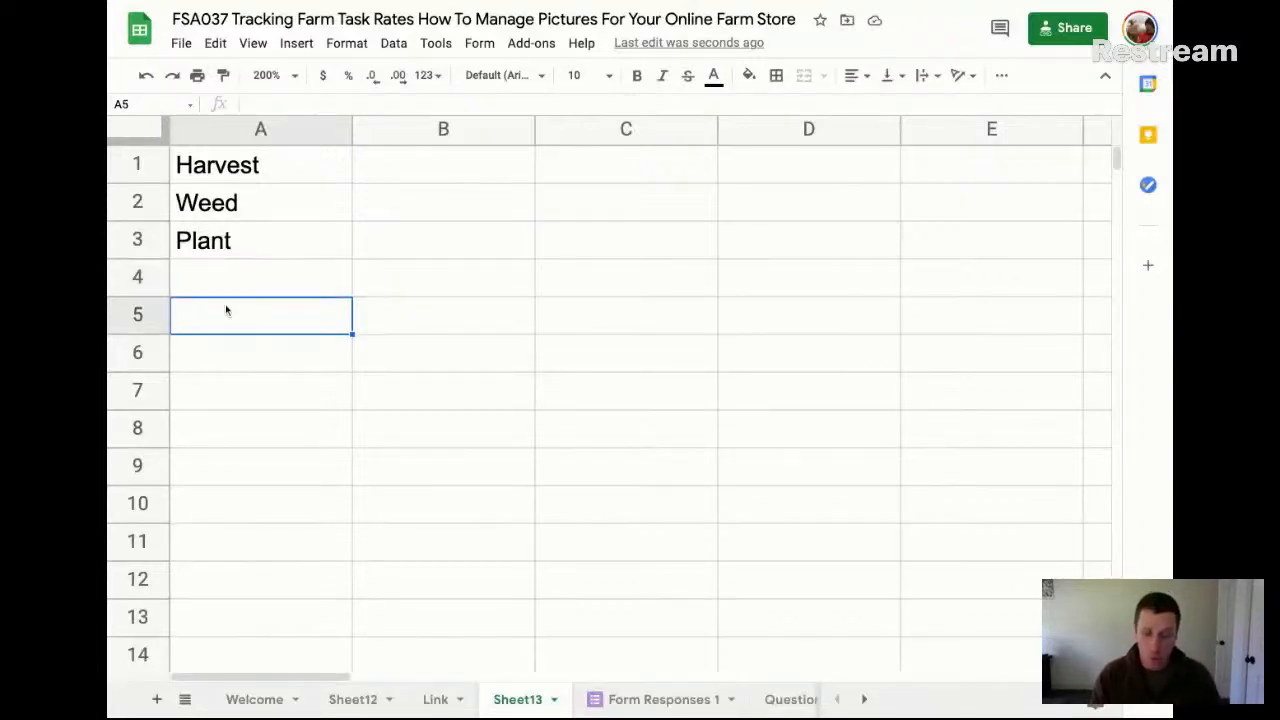
text(Garlic)
key(Return)
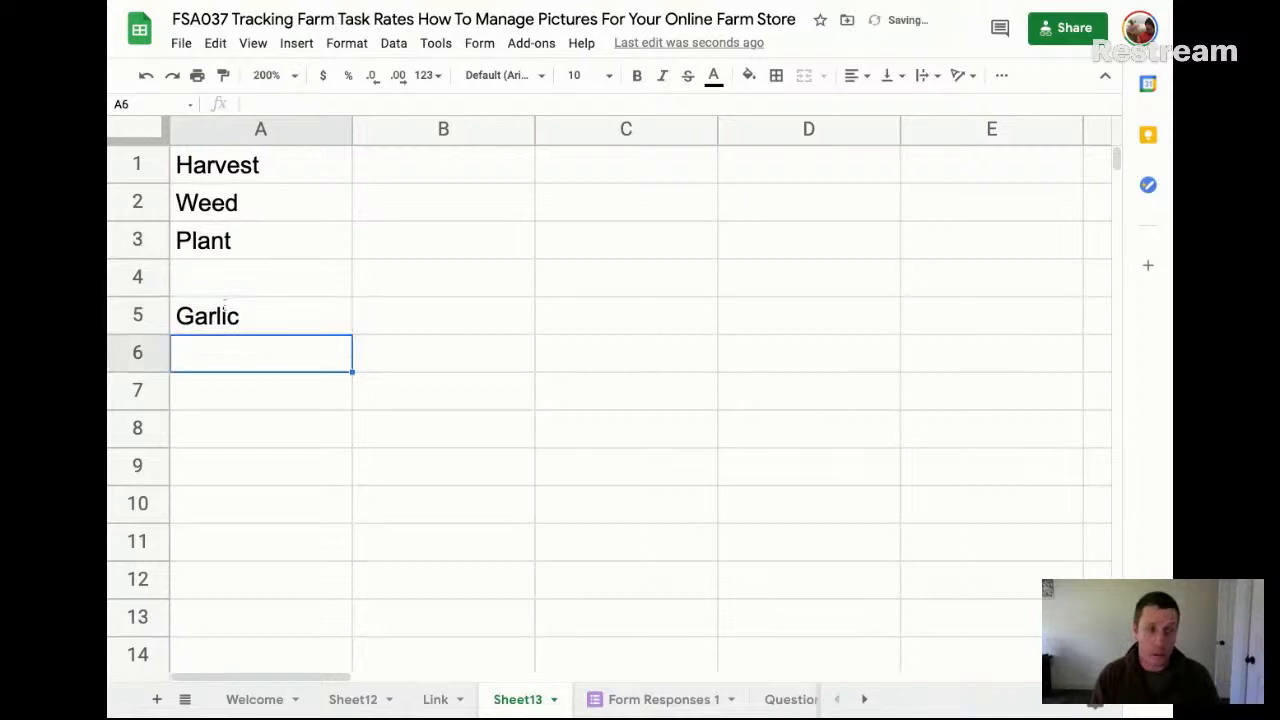
text(Onions)
key(Return)
text(Tom)
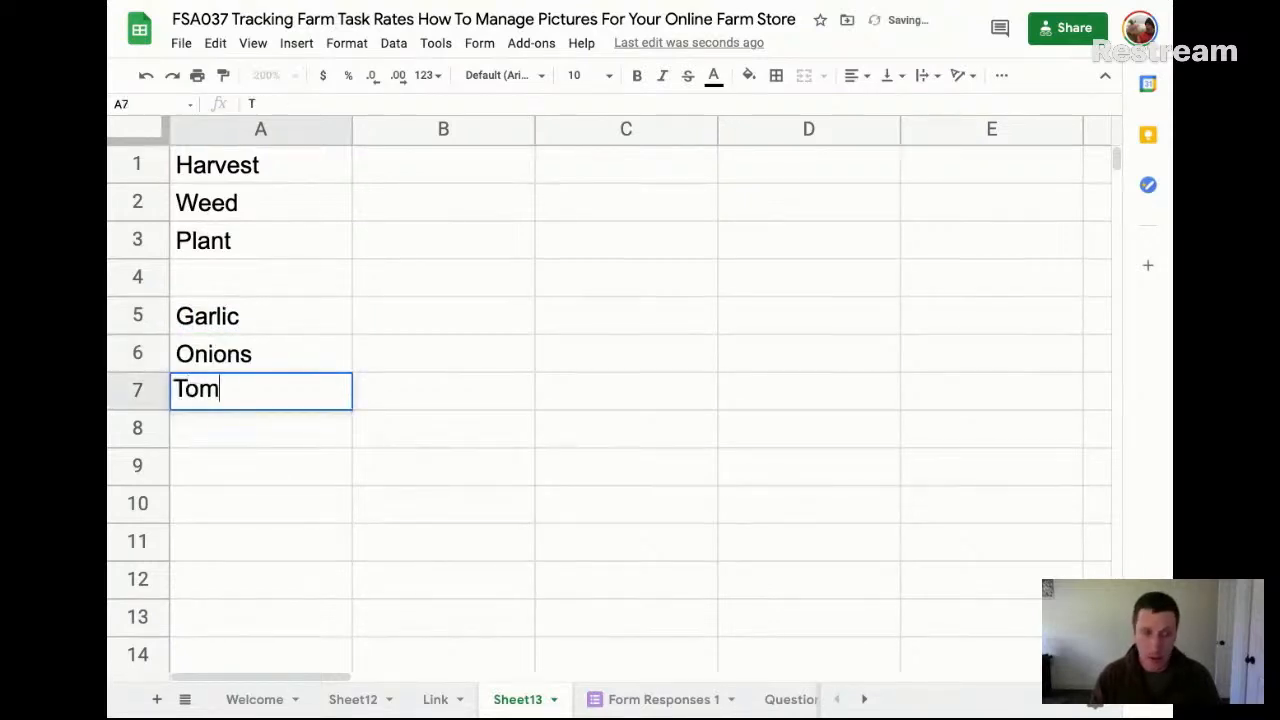
text(atoes)
key(Return)
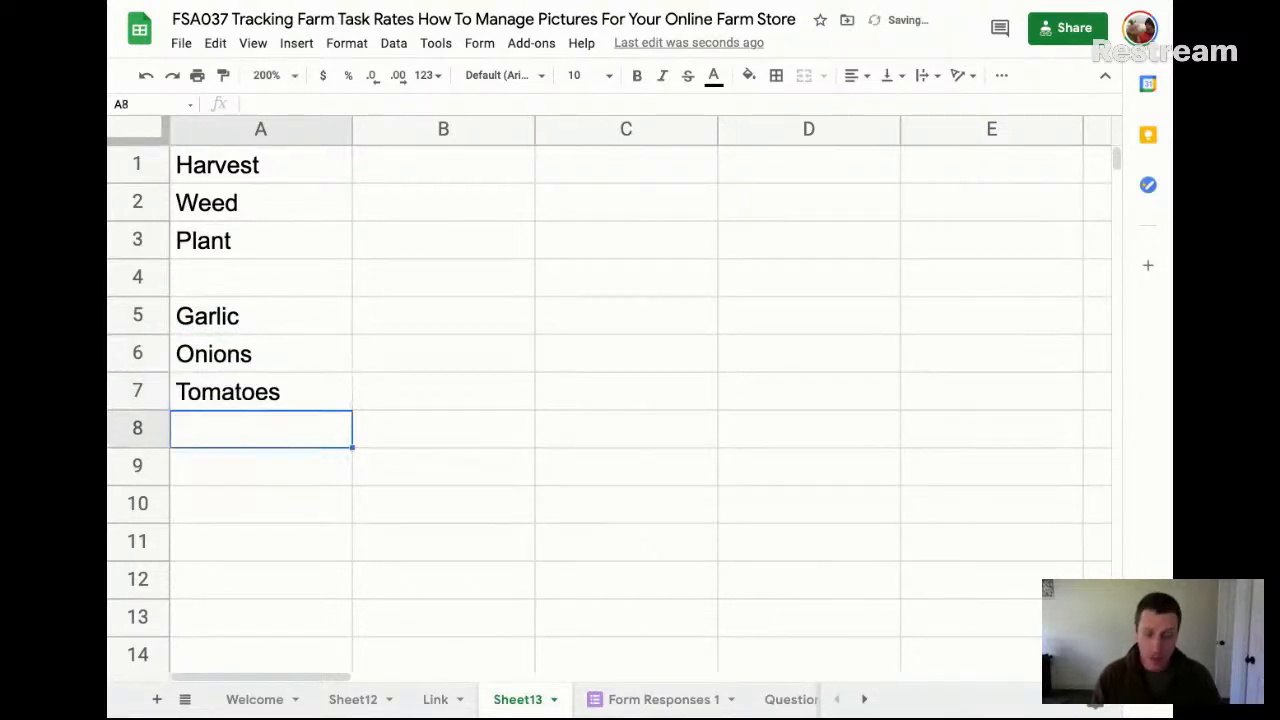
Extend the crop list with Carrots, Lettuce and Salad Mix in cells A8 to A10
text(Car)
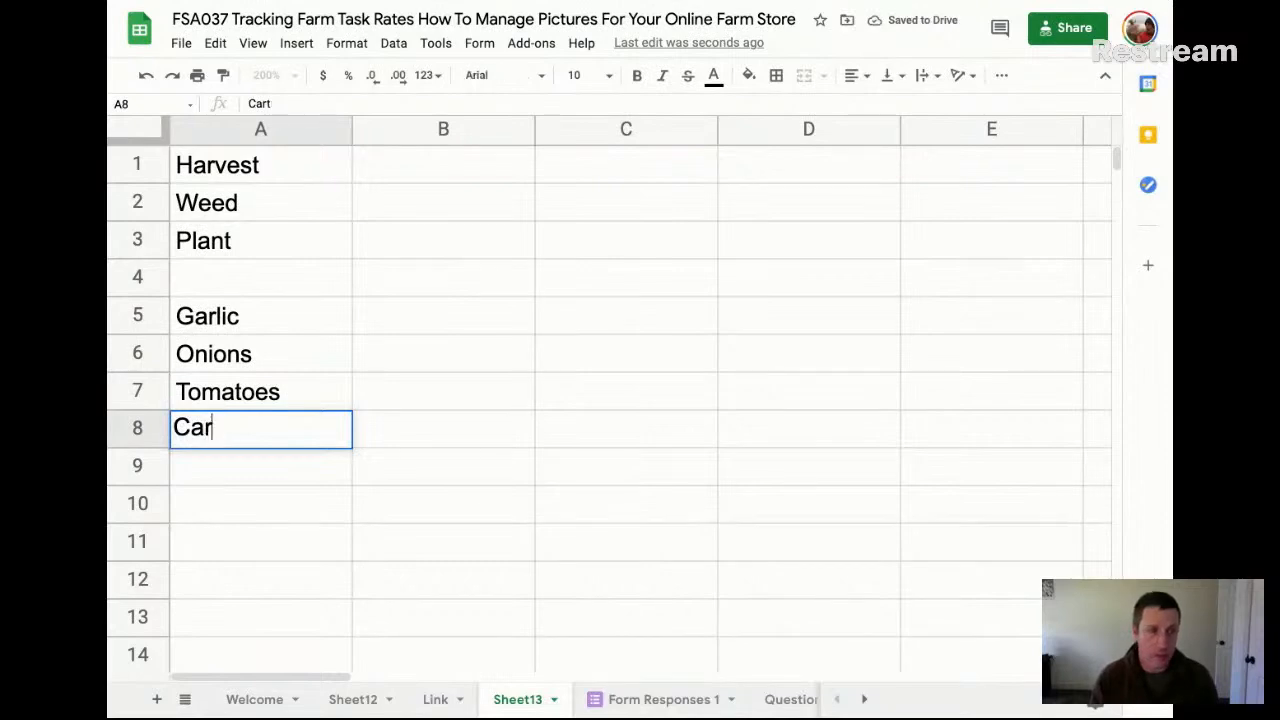
text(rots)
key(Return)
text(L)
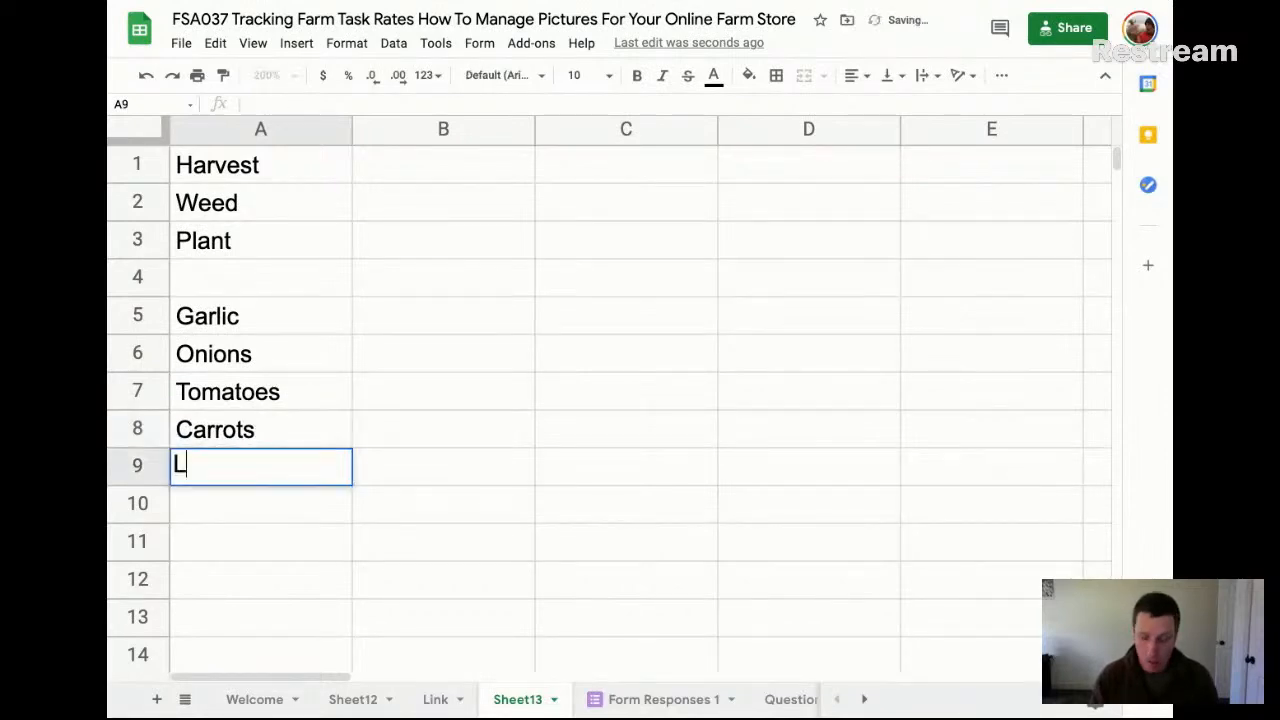
text(ettuce)
key(Return)
text(Sala)
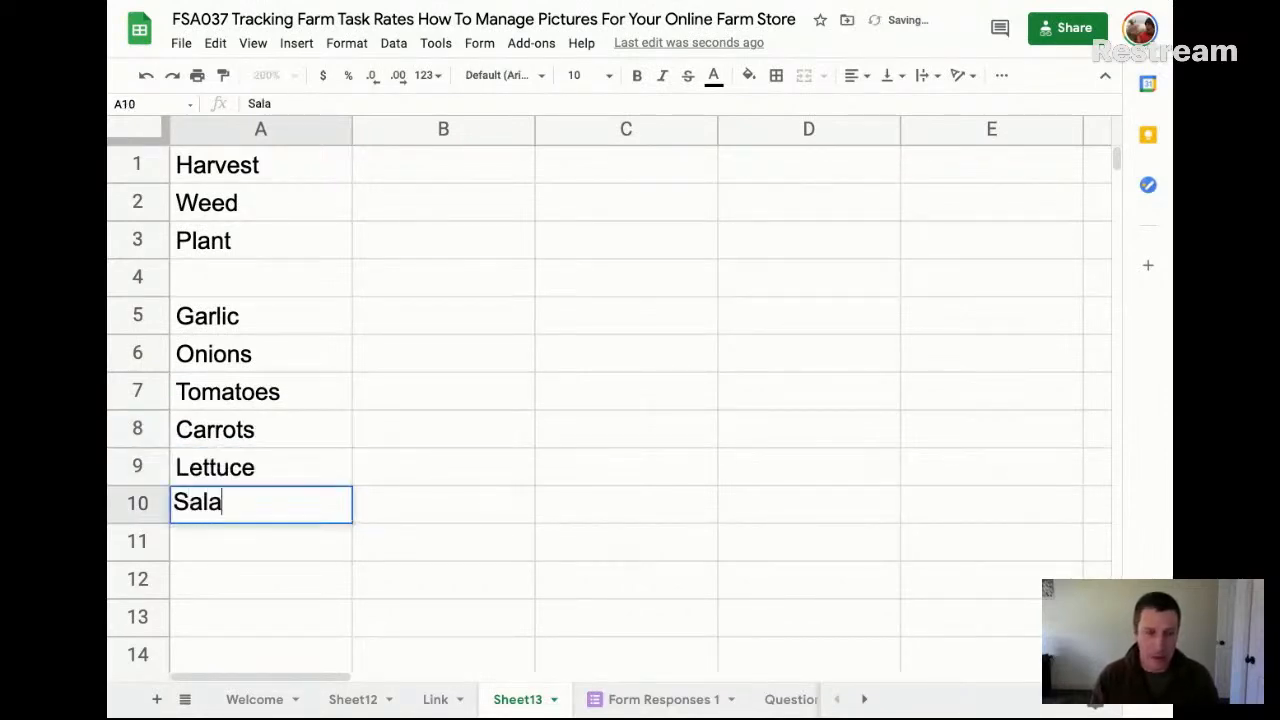
text(d miX)
key(BackSpace)
key(BackSpace)
key(BackSpace)
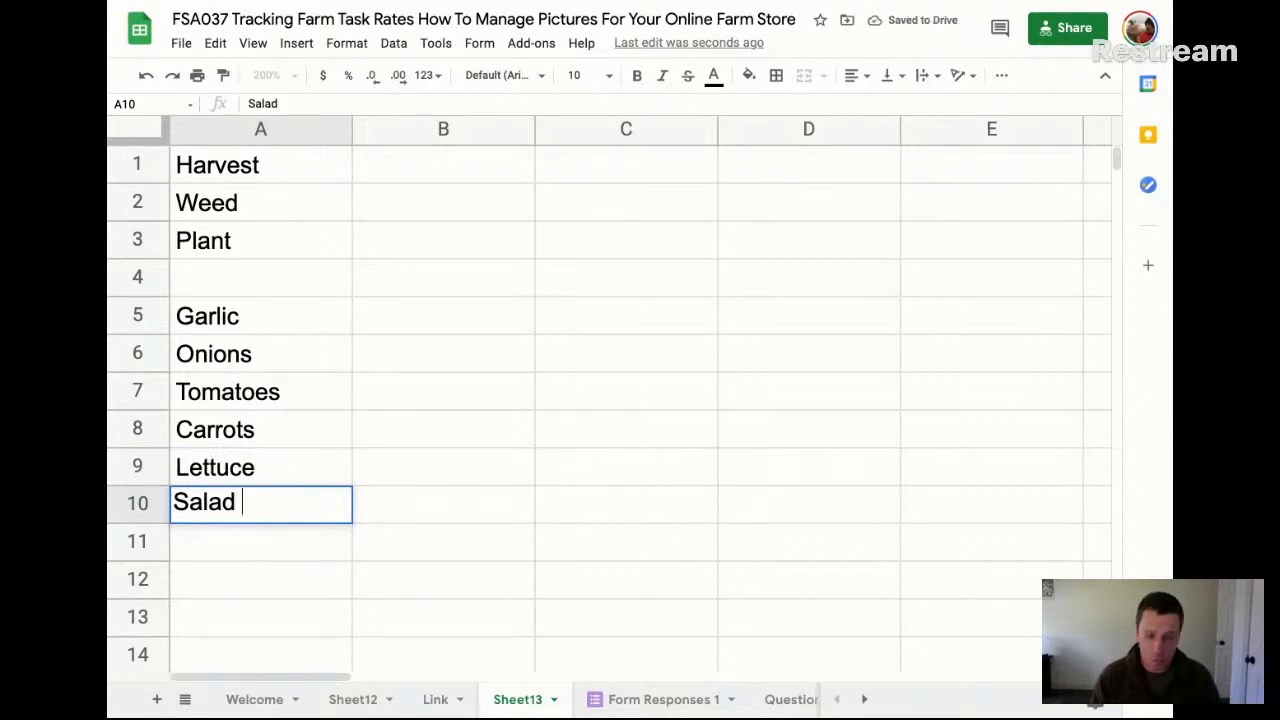
text(Mix)
key(Return)
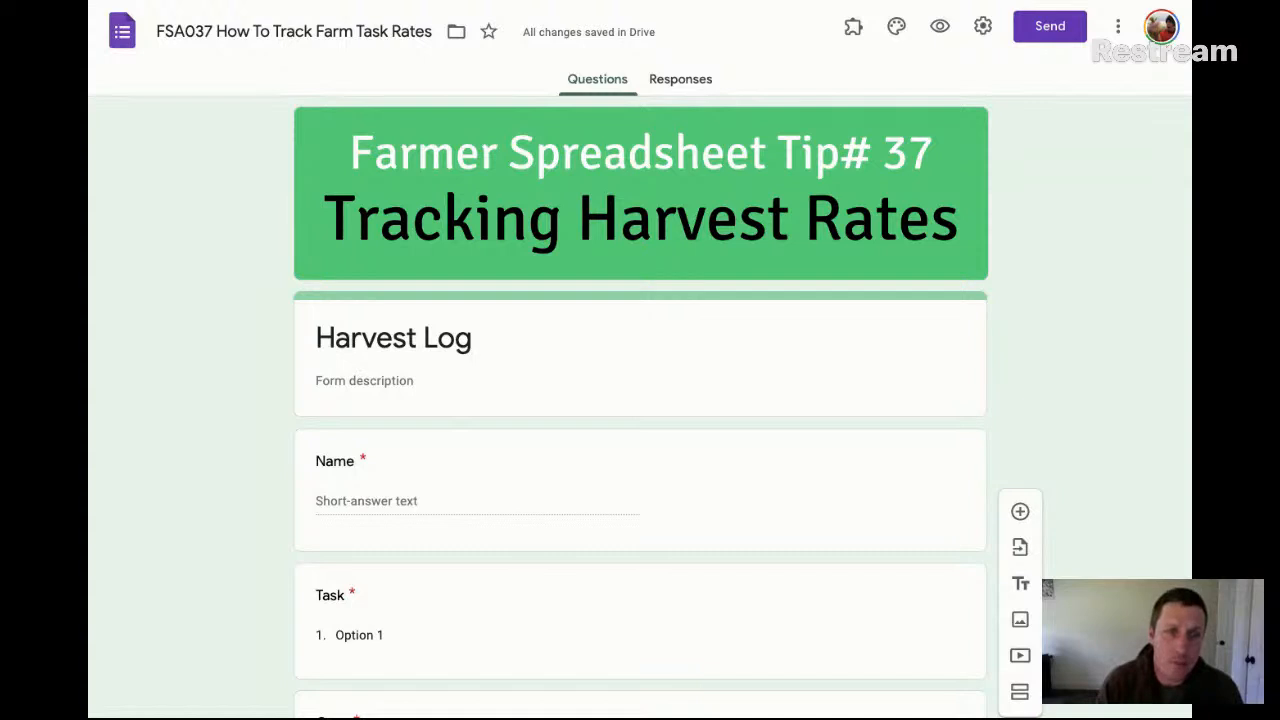
In the Harvest Log form in Google Forms, enter Harvest, Weed, Plant and Other as the Task question's options
scroll(640, 400, down, 2)
scroll(640, 400, up, 2)
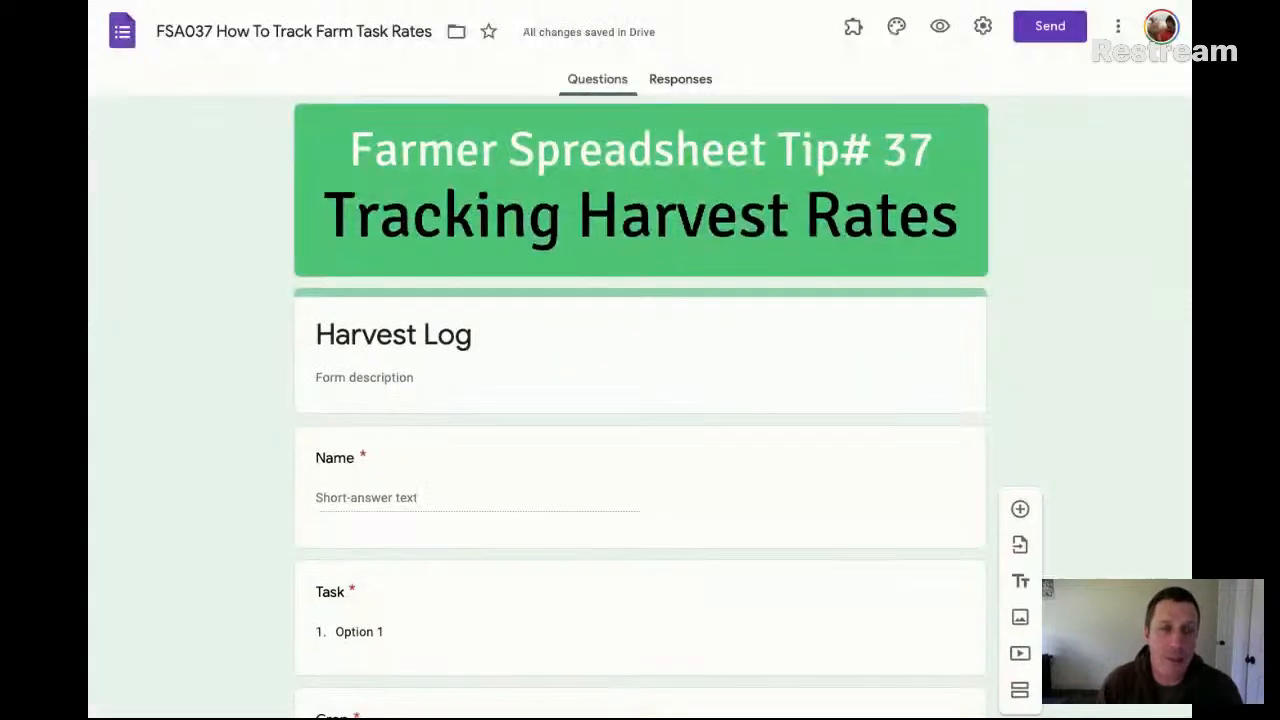
scroll(640, 400, down, 3)
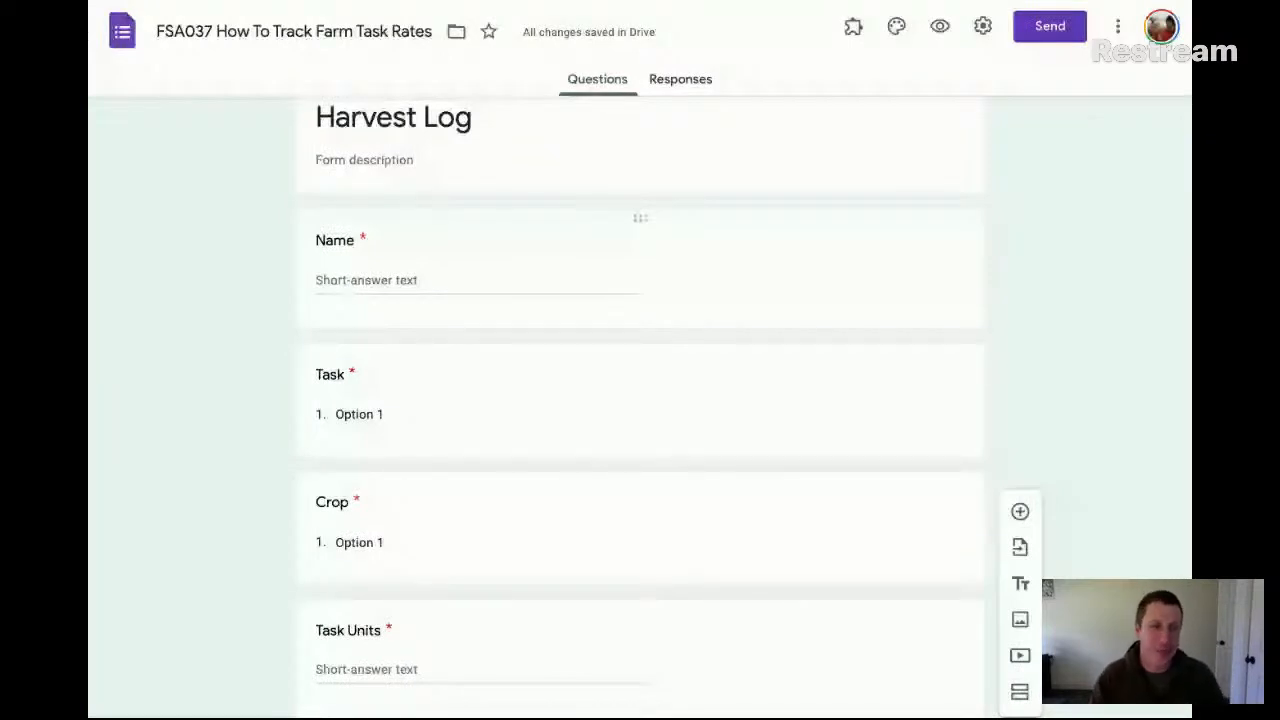
scroll(398, 412, down, 3)
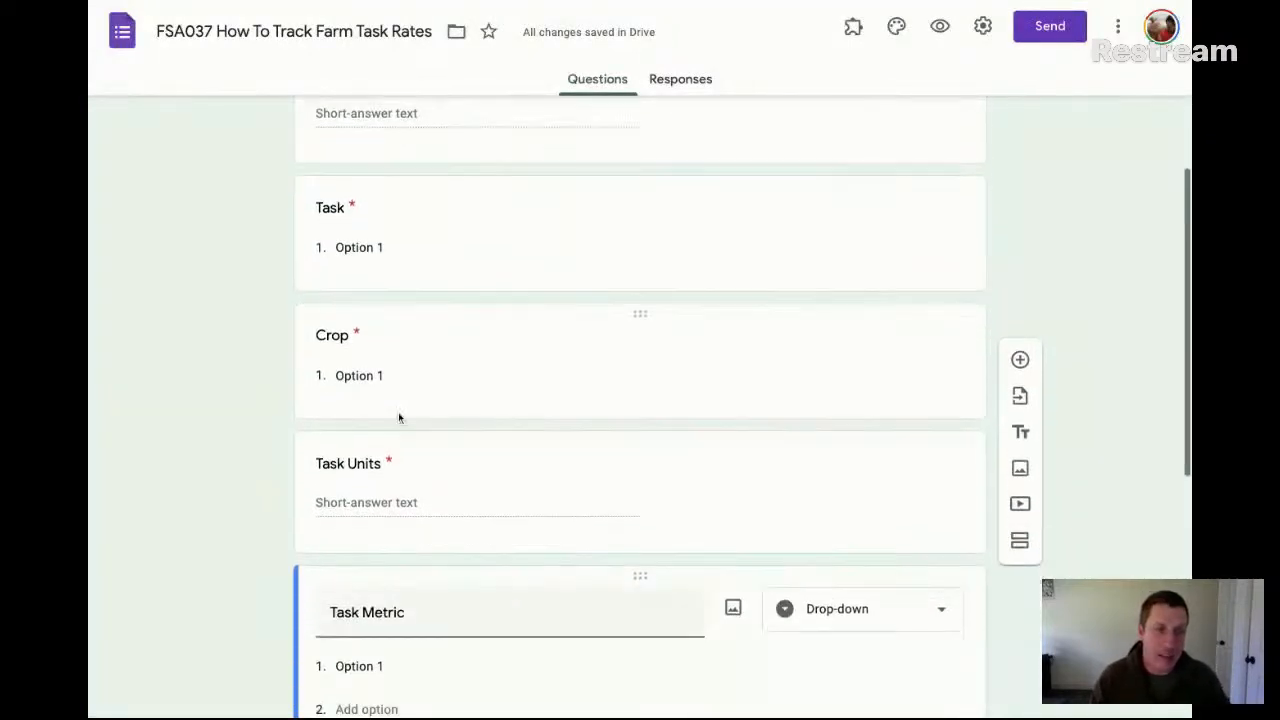
click(389, 204)
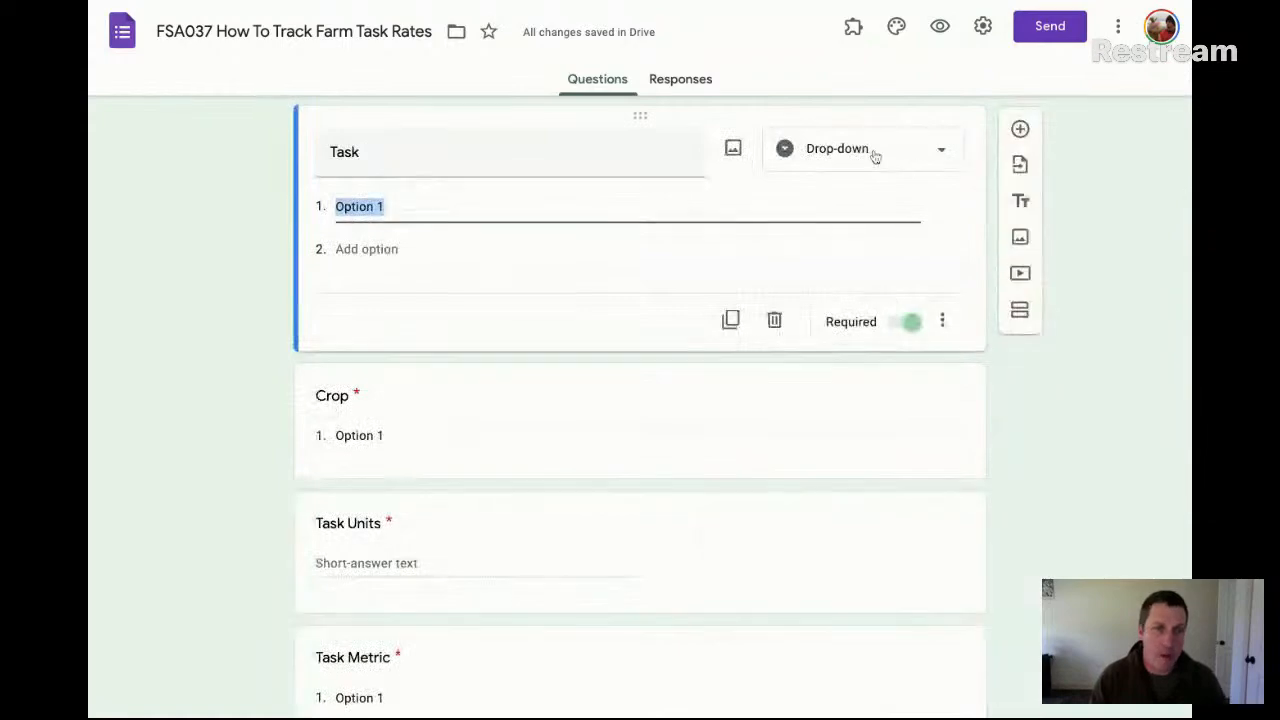
double_click(457, 207)
key(ctrl+a)
text(Ha)
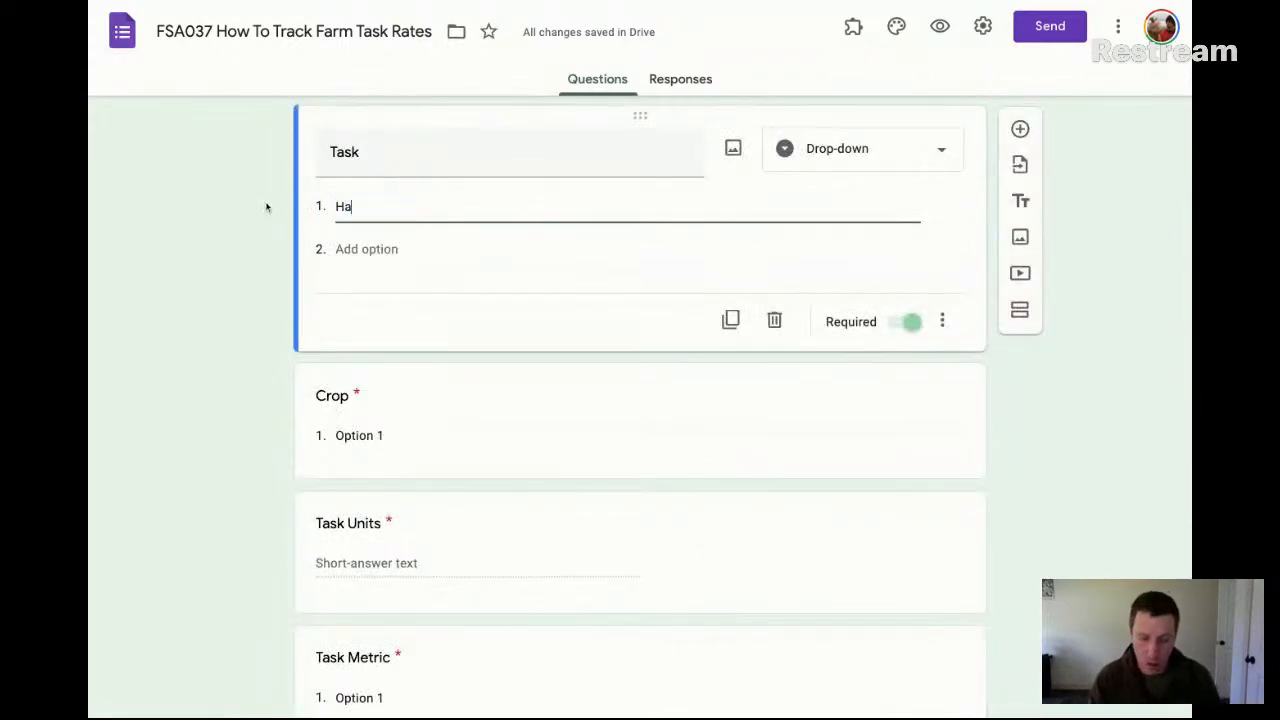
key(Return)
text(We)
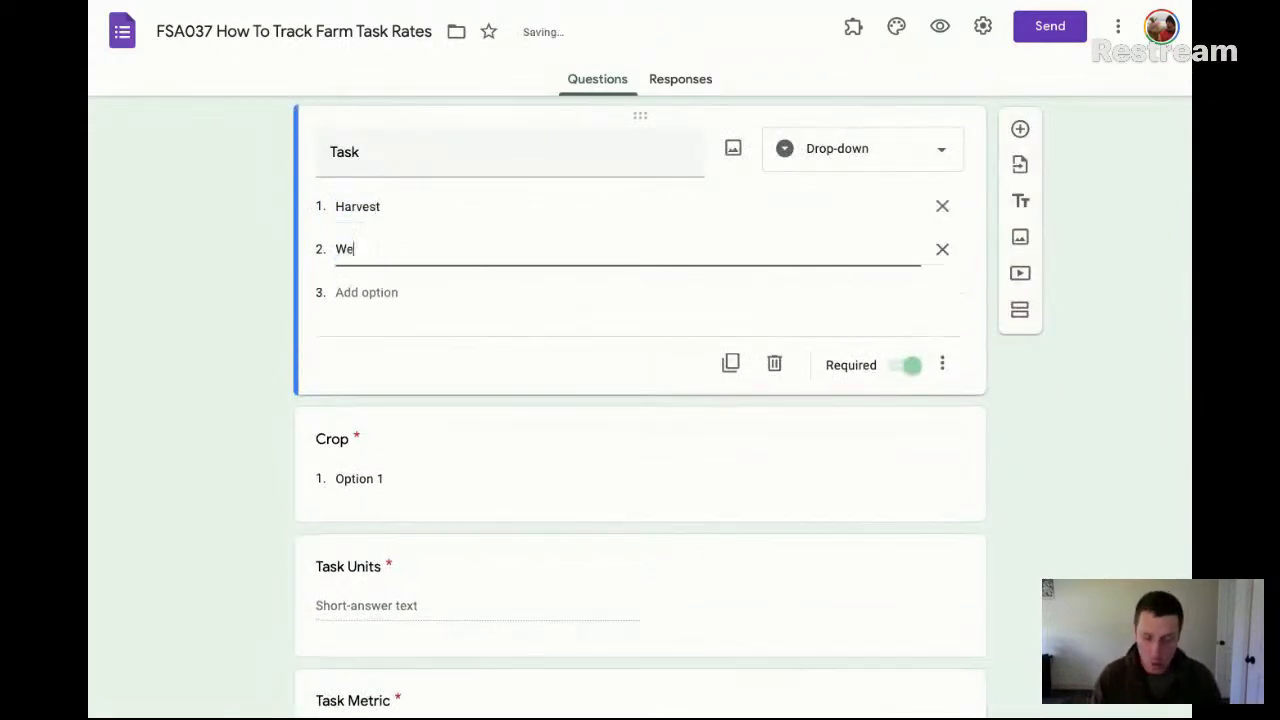
text(ed)
key(Return)
text(Pl)
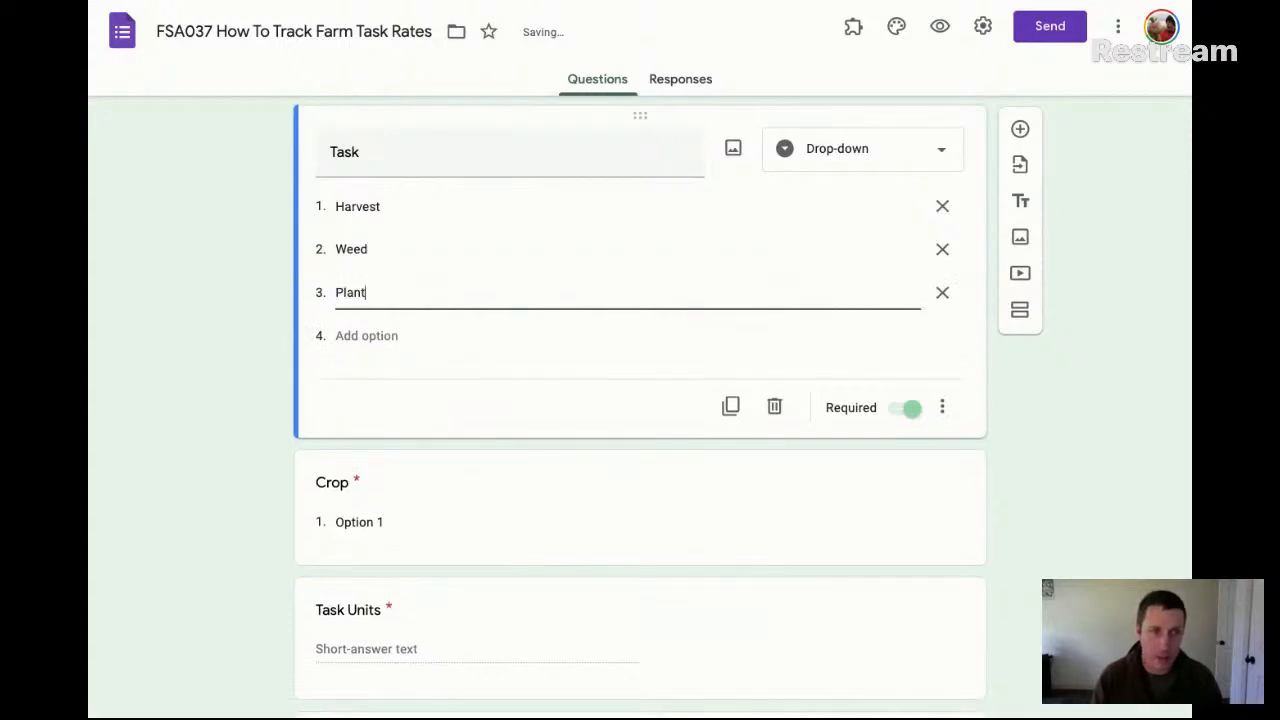
text(ant)
key(Return)
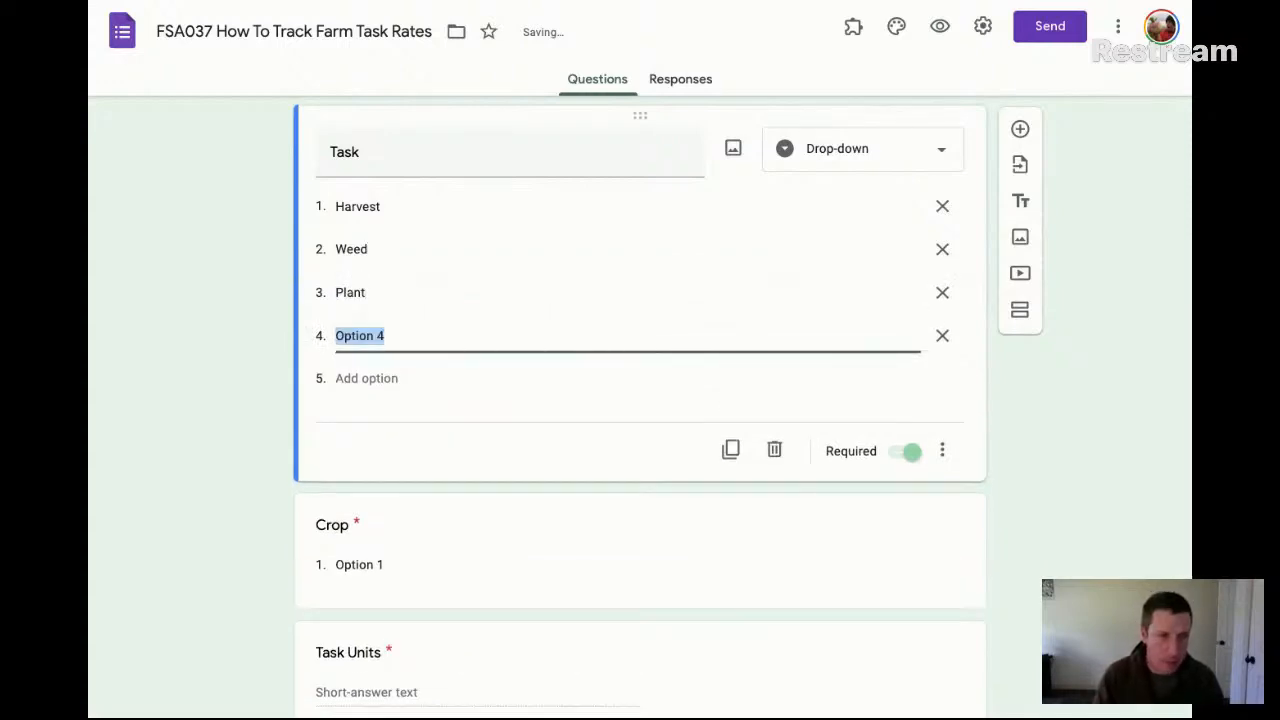
text(Other)
Change the Task question to multiple choice and replace its plain Other option with the built-in open-ended Other choice
click(897, 153)
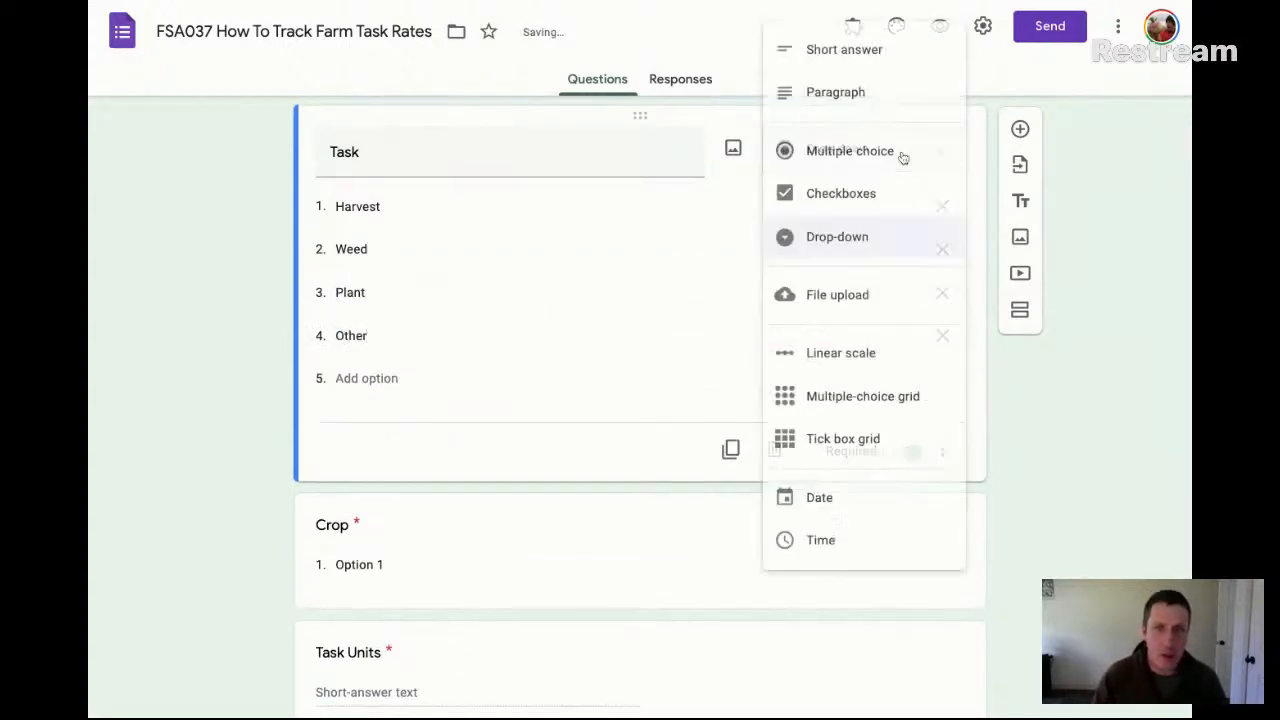
click(865, 160)
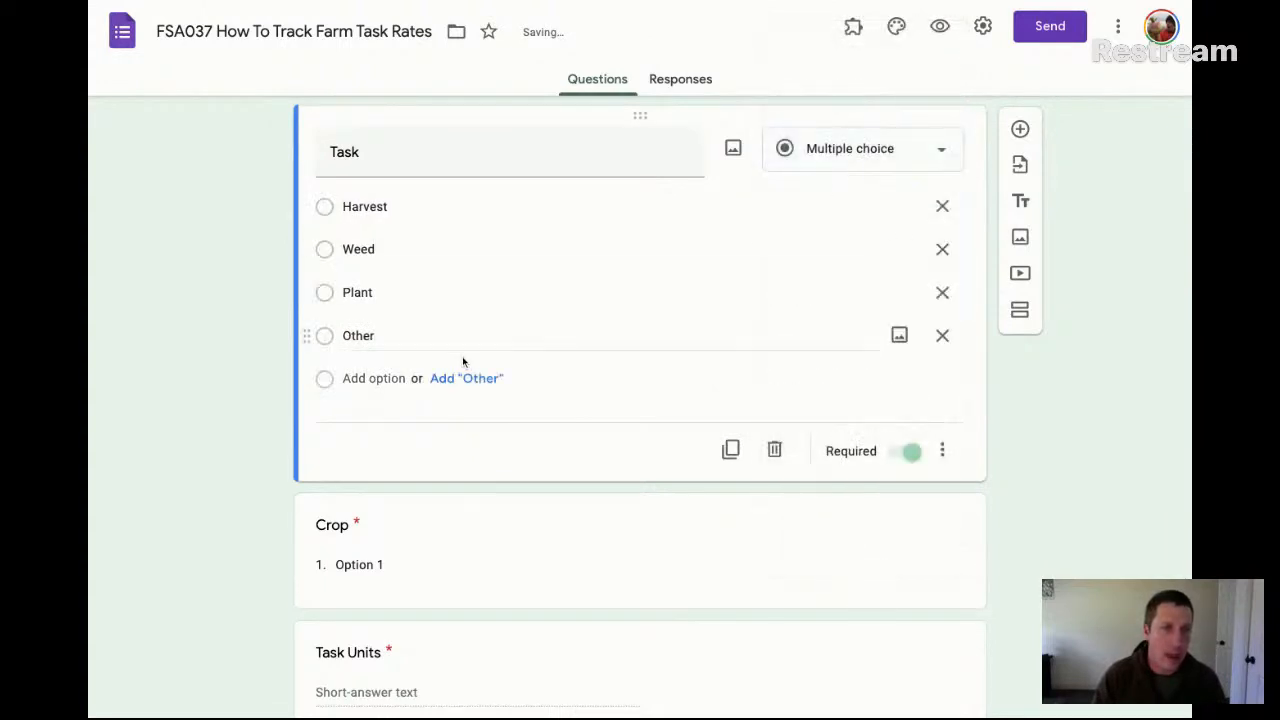
click(447, 386)
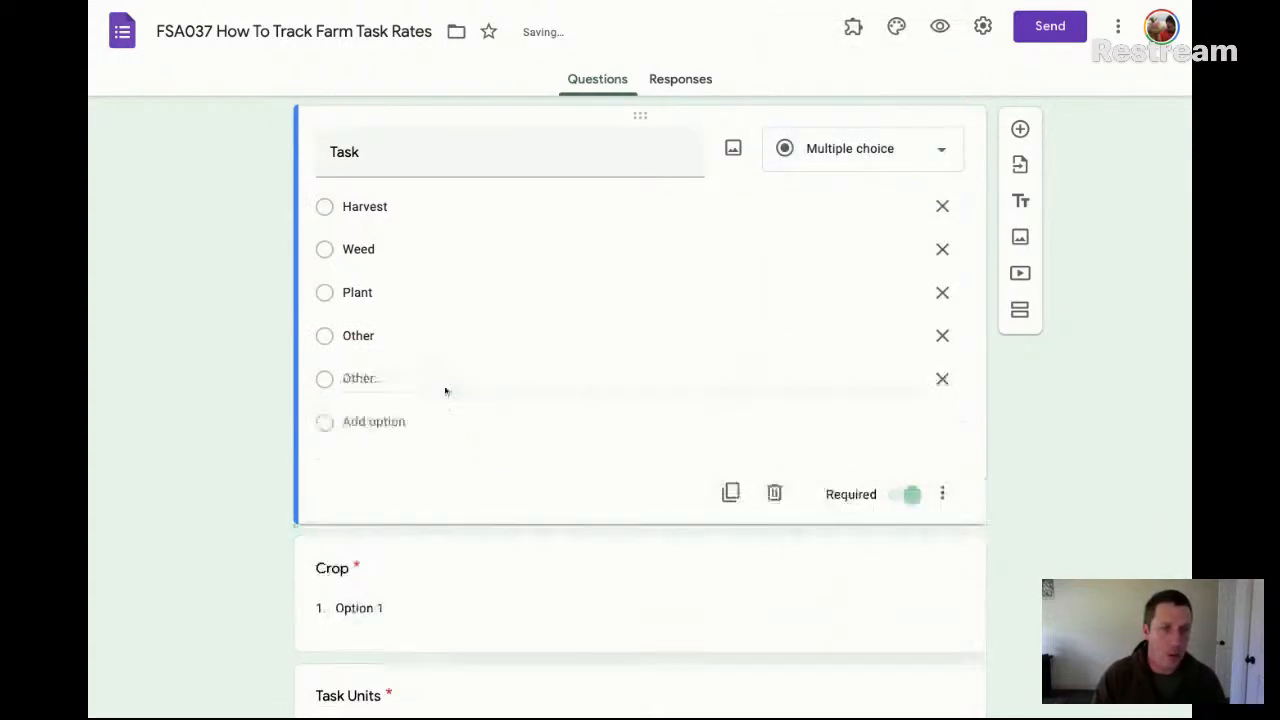
click(942, 335)
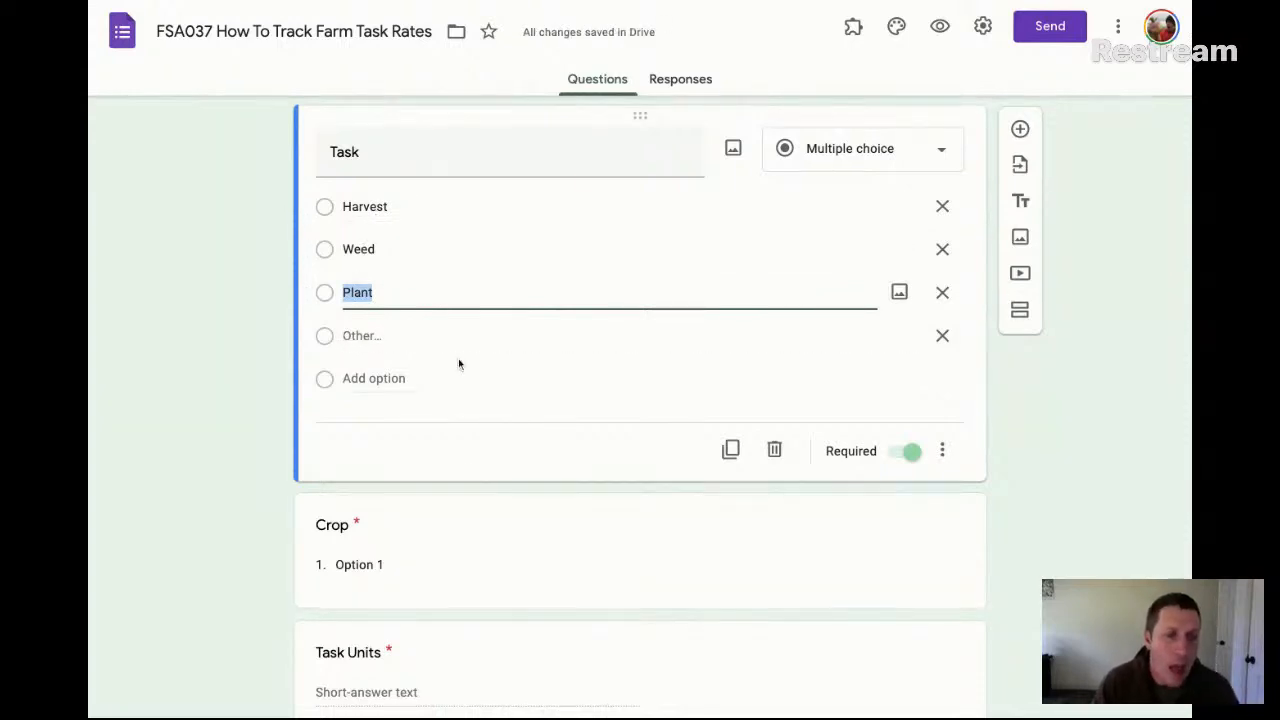
Fill the Crop question's drop-down options by pasting the spreadsheet's crop list from Garlic to Salad Mix
click(360, 564)
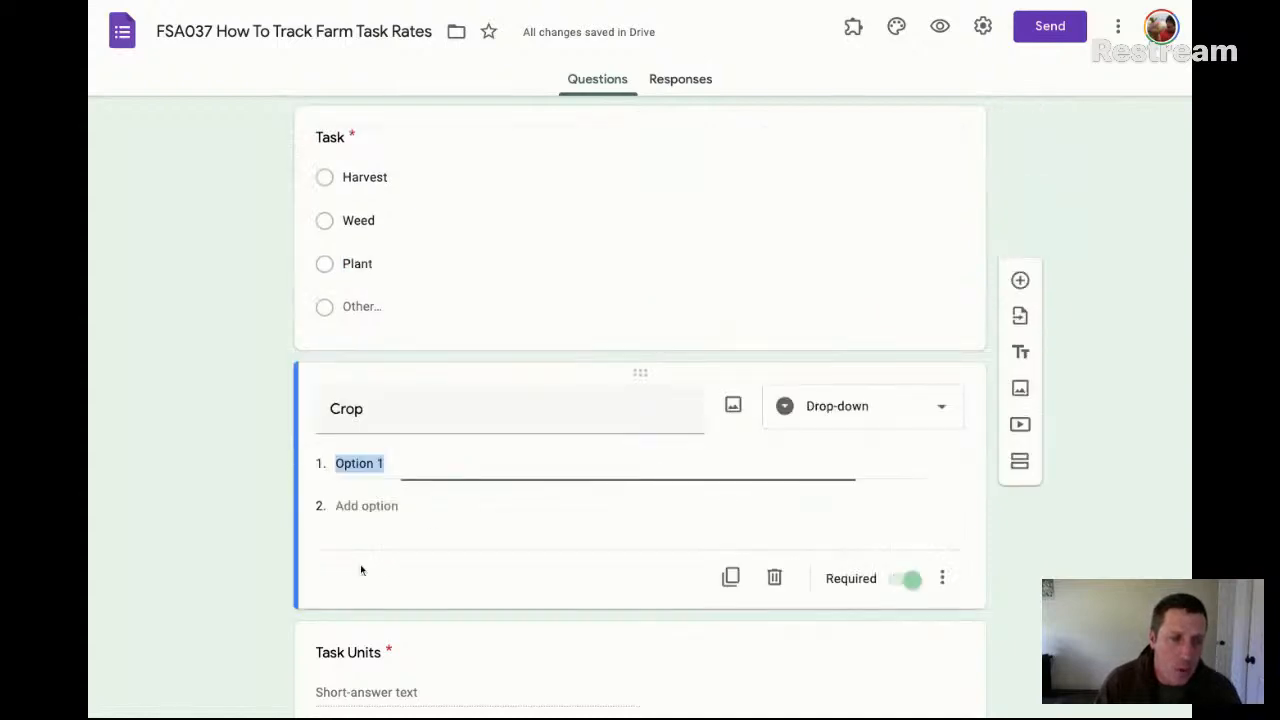
click(89, 235)
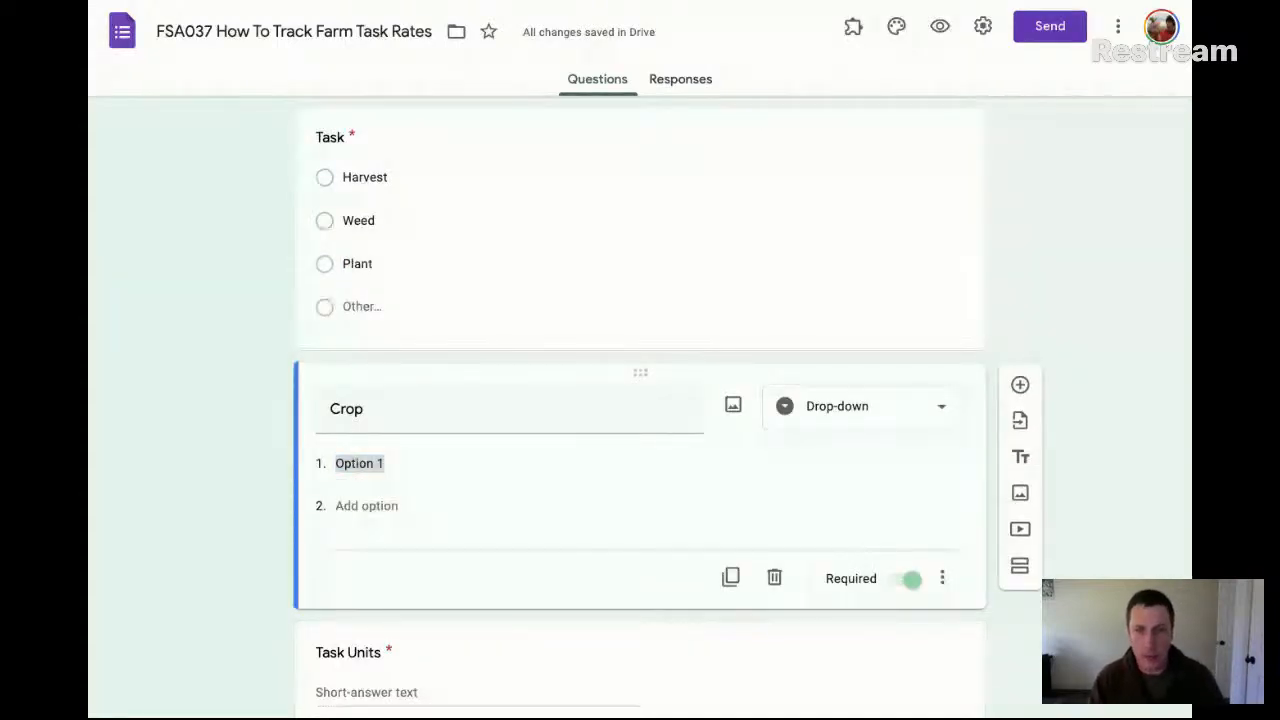
click(563, 434)
text(Garlic Onions Tomatoes Carrots Lettuce Salad Mix)
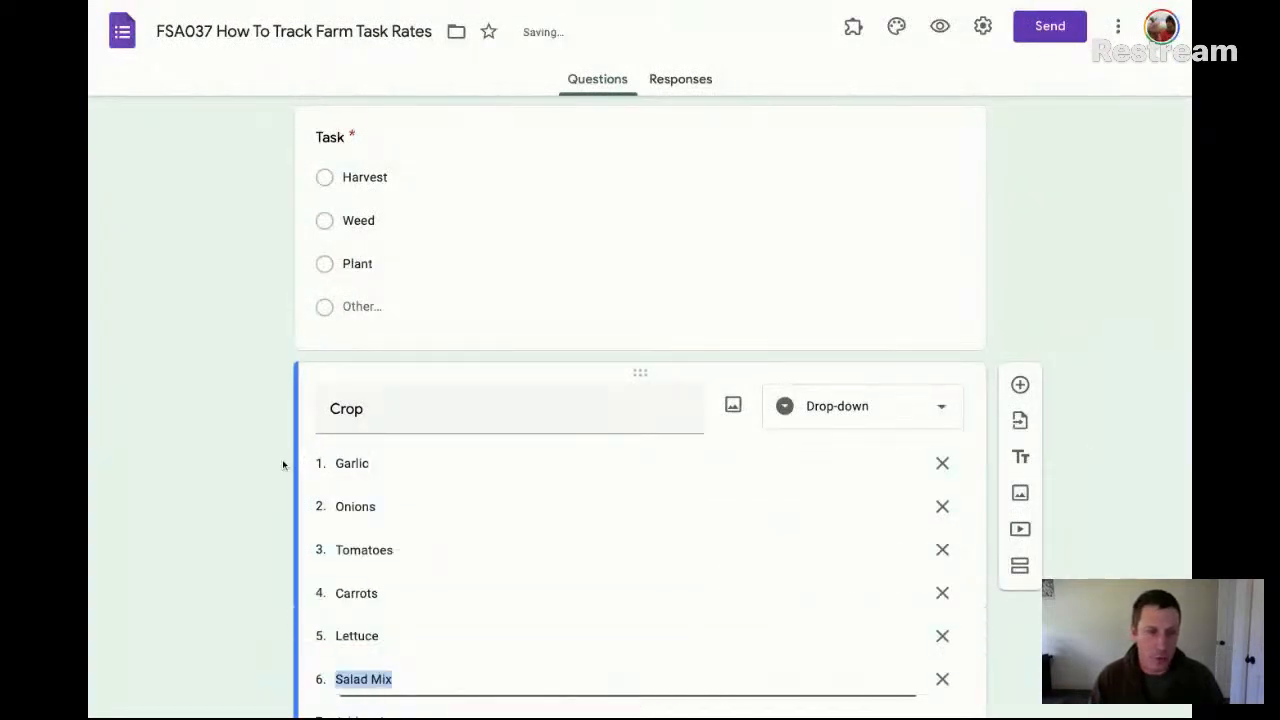
Change the Crop question to multiple choice and add the open-ended Other choice after Salad Mix
scroll(488, 490, down, 2)
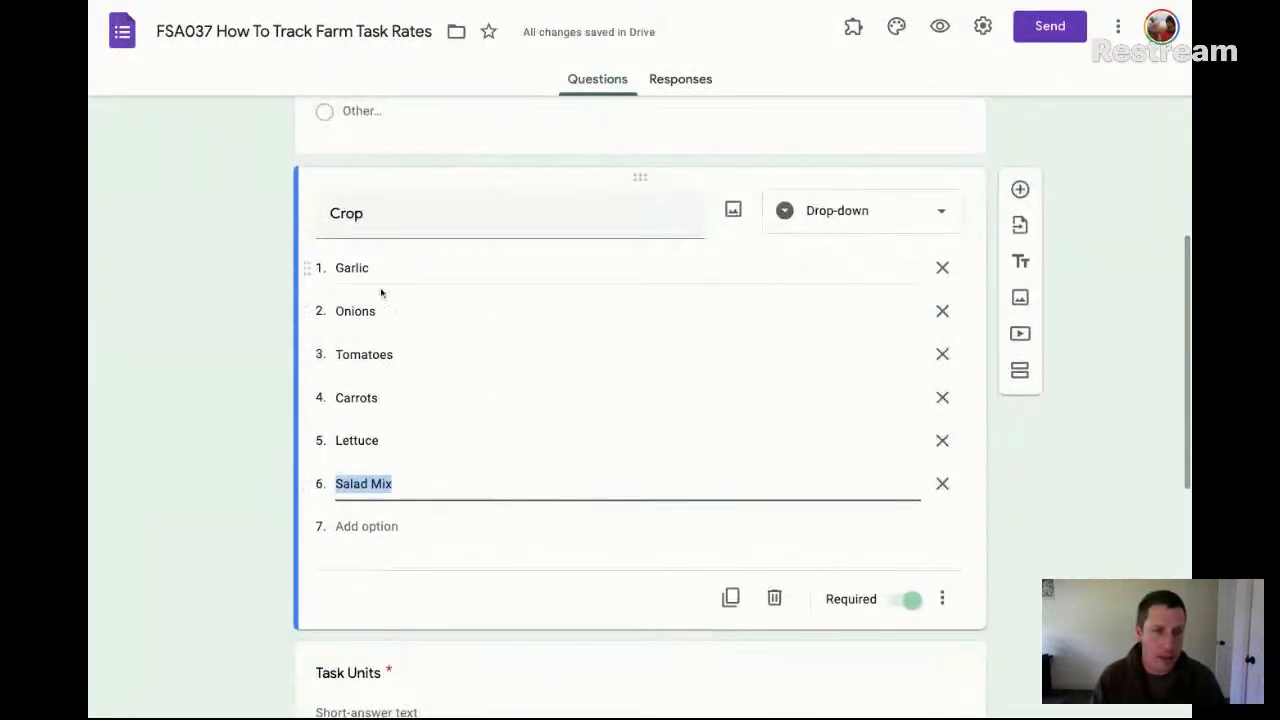
click(887, 204)
click(893, 150)
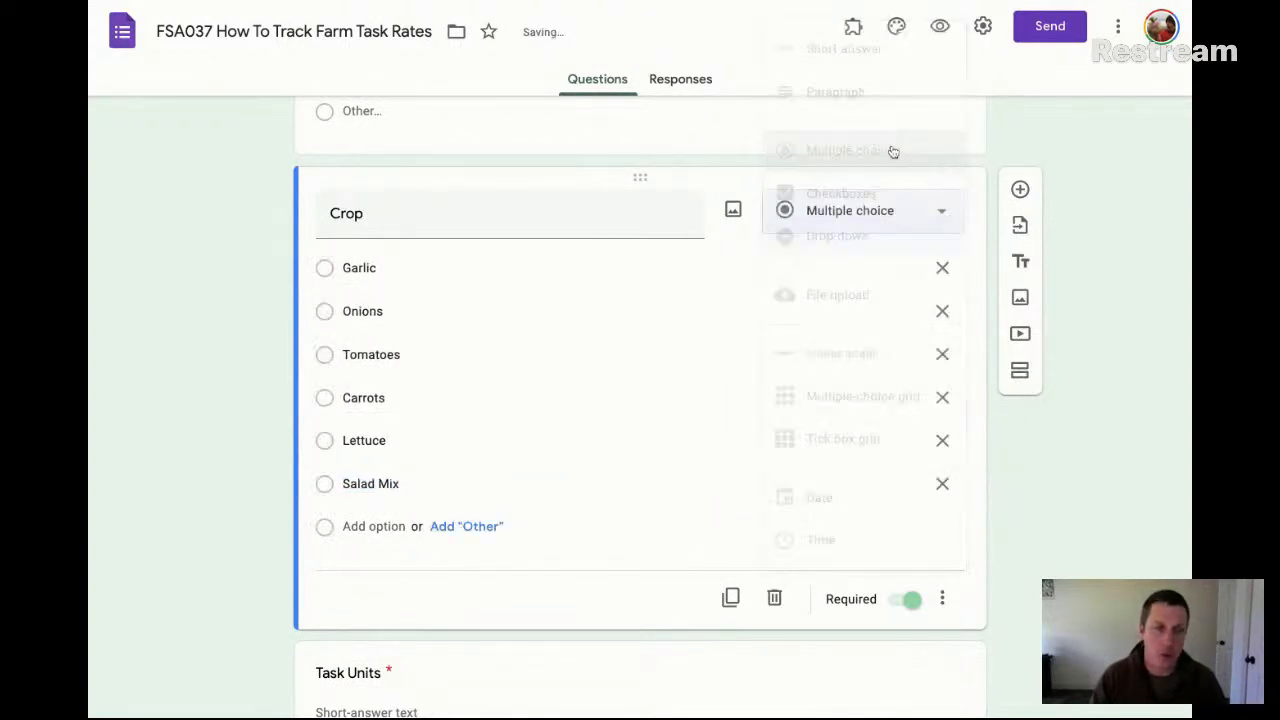
click(476, 528)
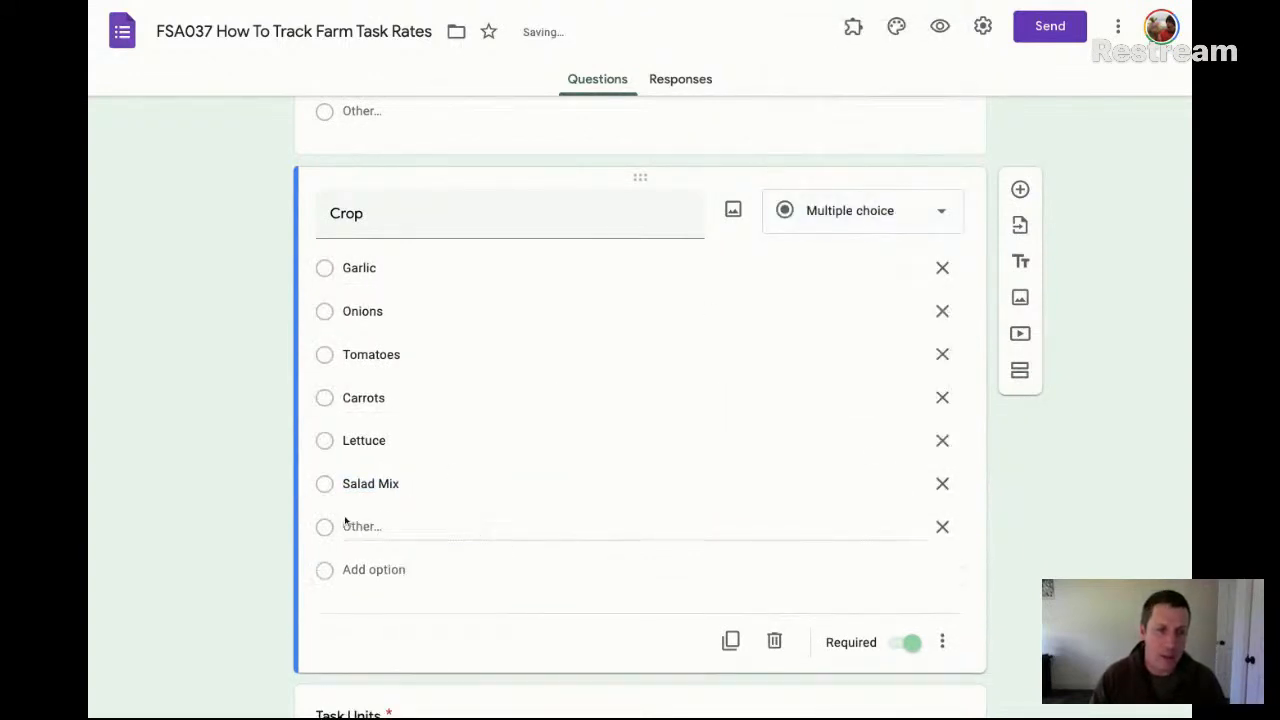
Change the Task Units question to multiple choice and enter Bunches and kg as its first two options
scroll(490, 537, down, 3)
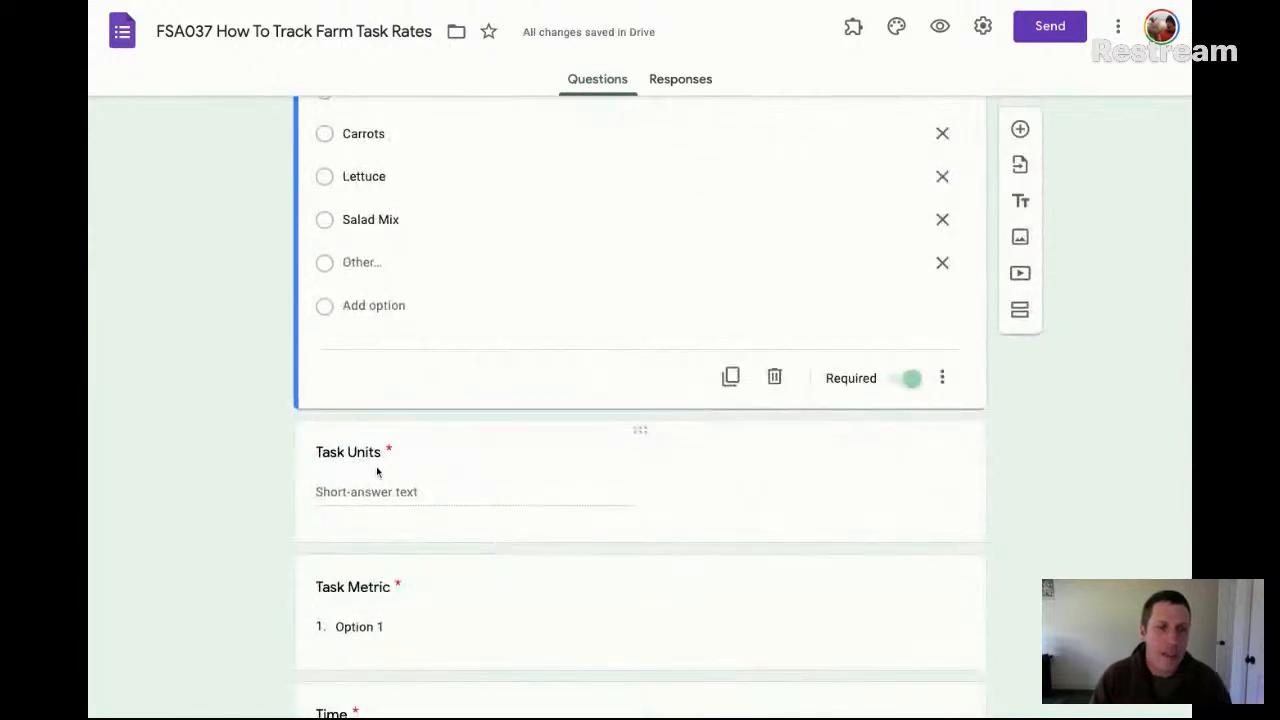
scroll(388, 464, down, 1)
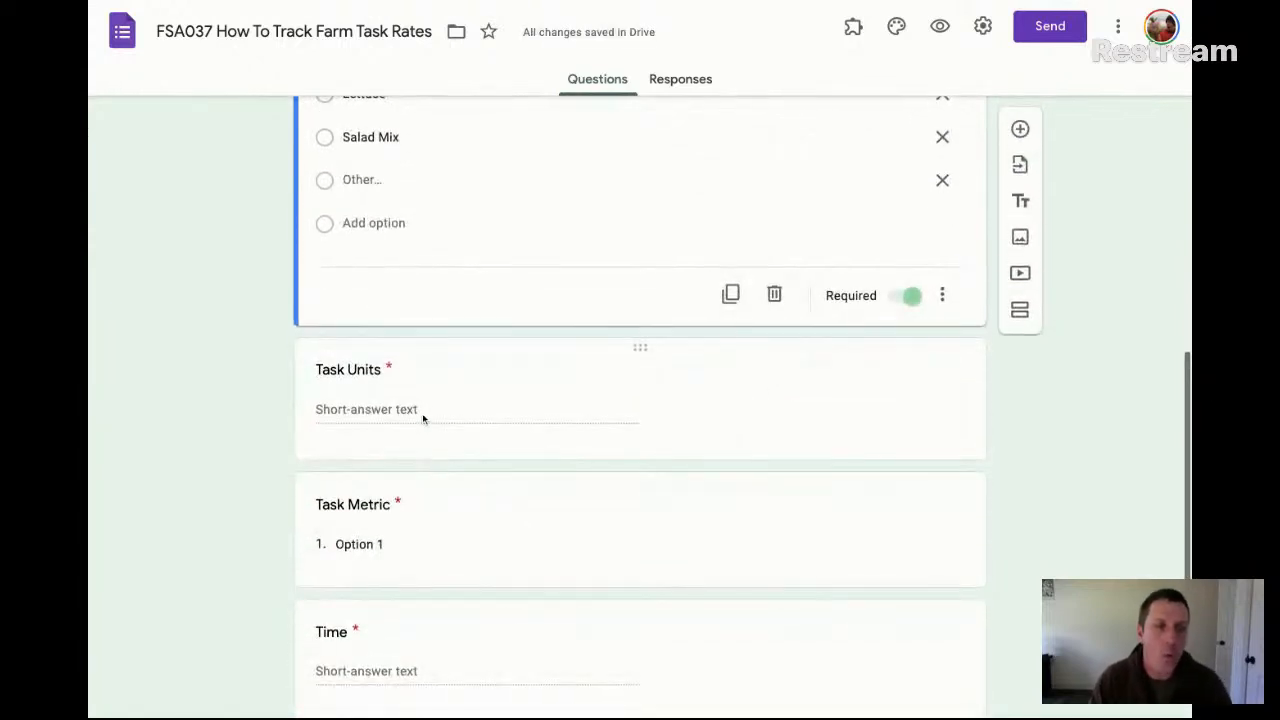
click(422, 409)
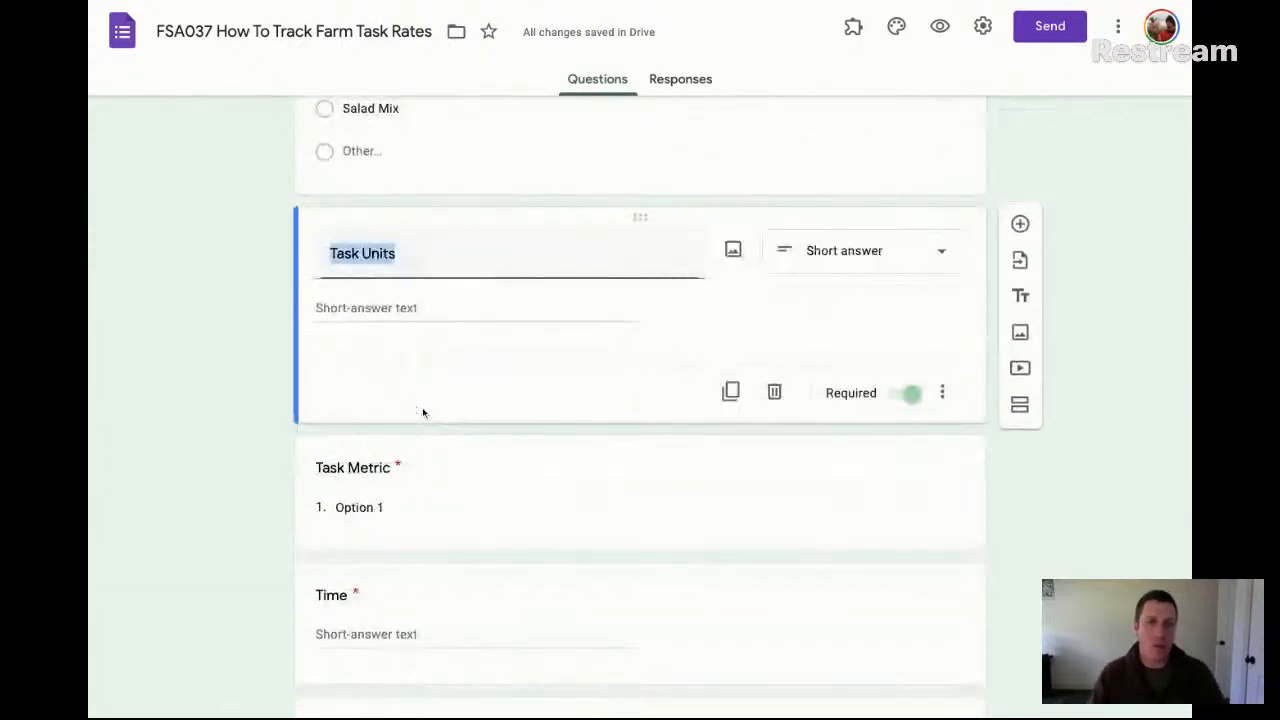
click(886, 251)
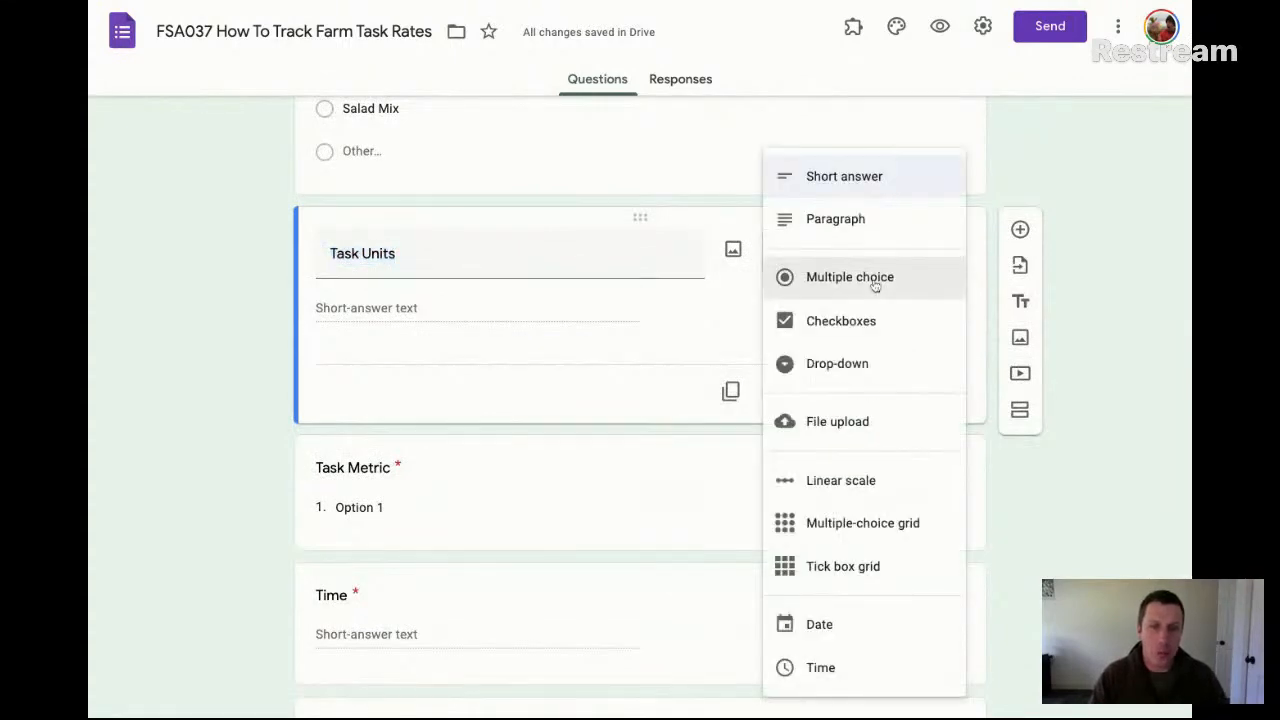
click(870, 280)
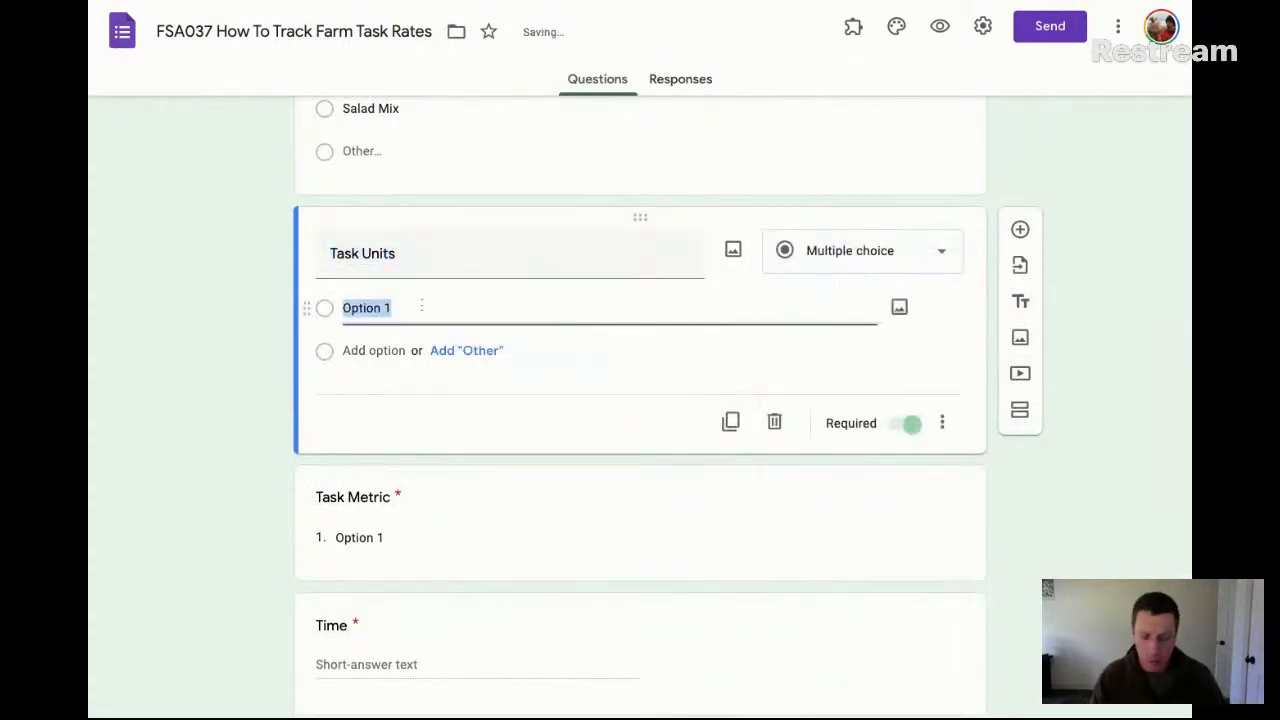
text(Bunches)
key(Return)
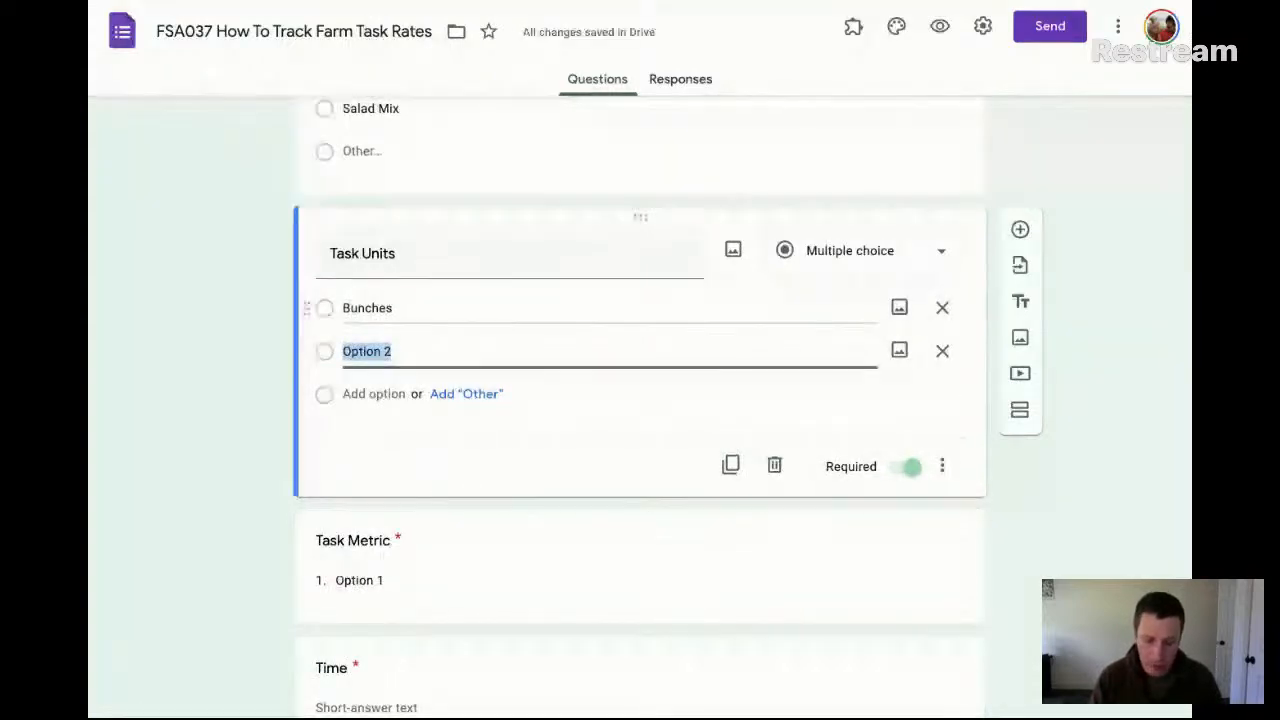
text(K)
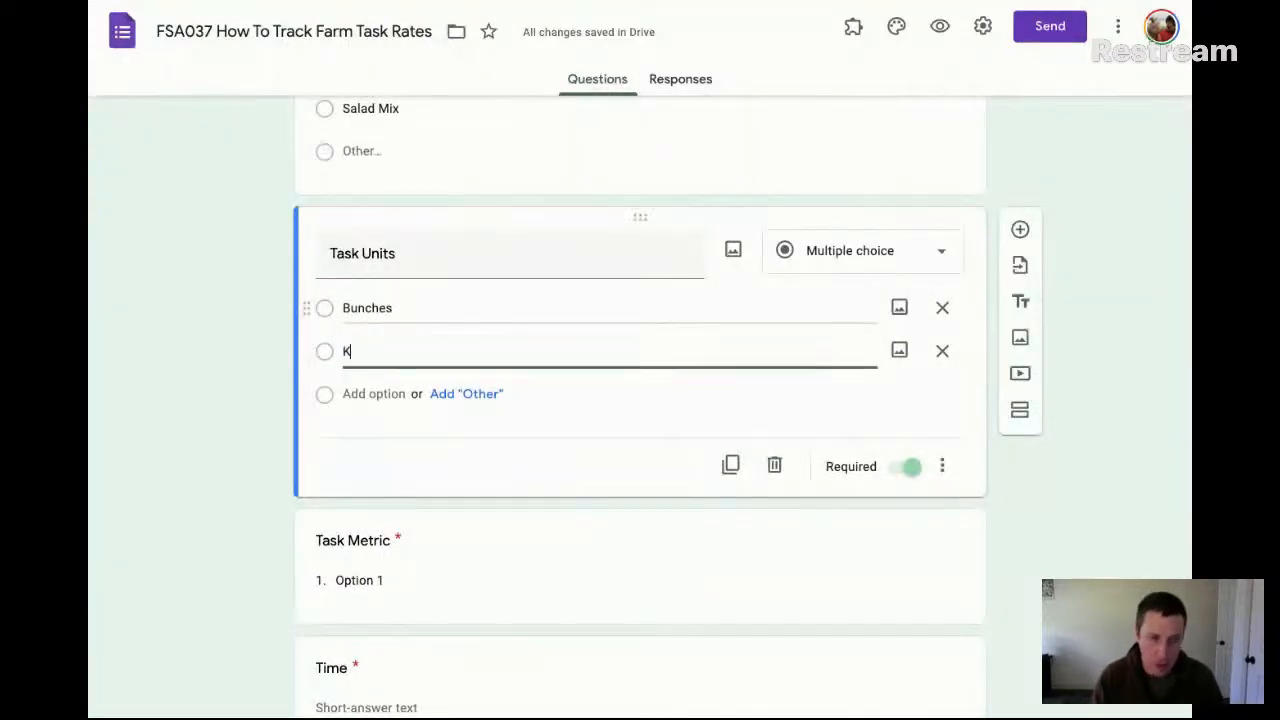
text(G)
key(BackSpace)
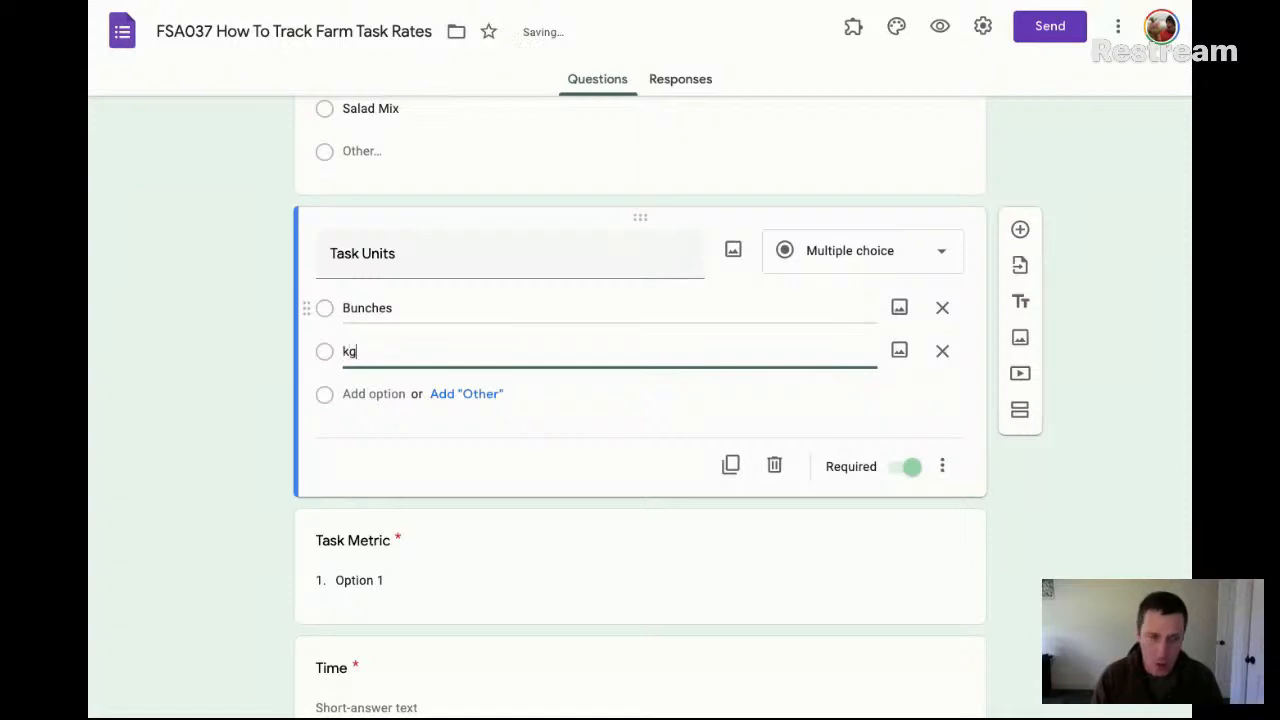
key(Return)
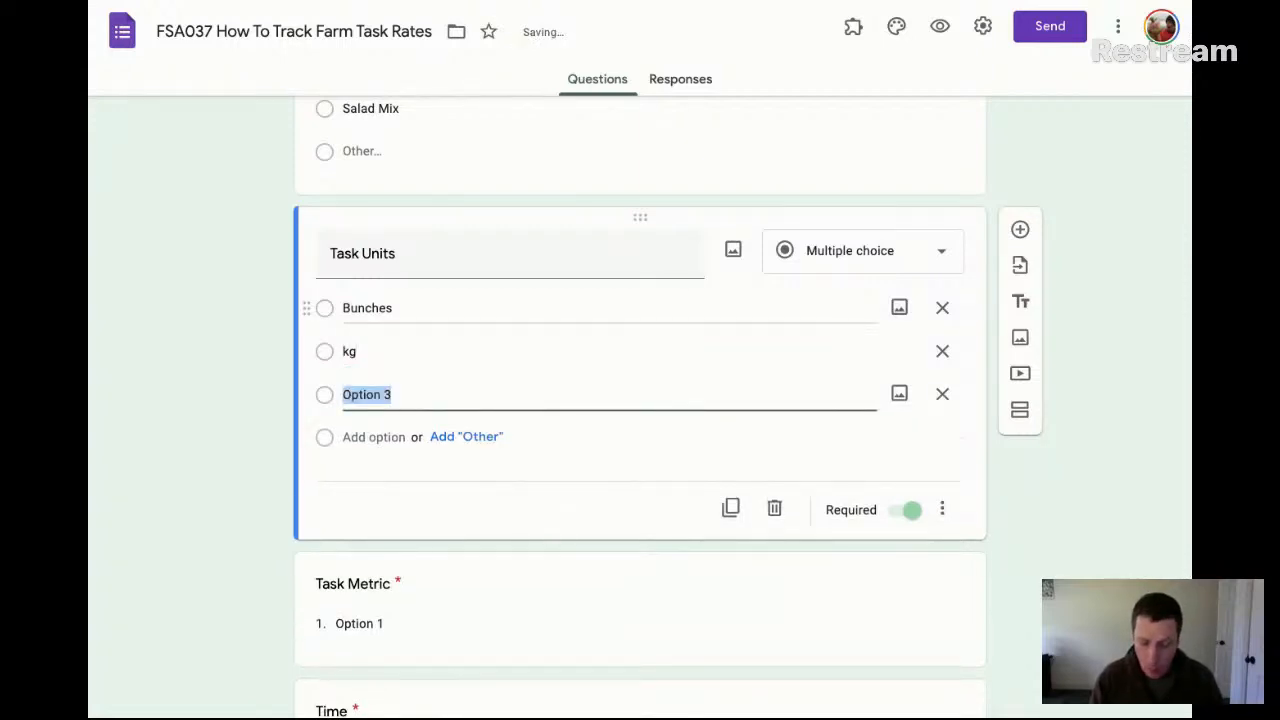
text(units)
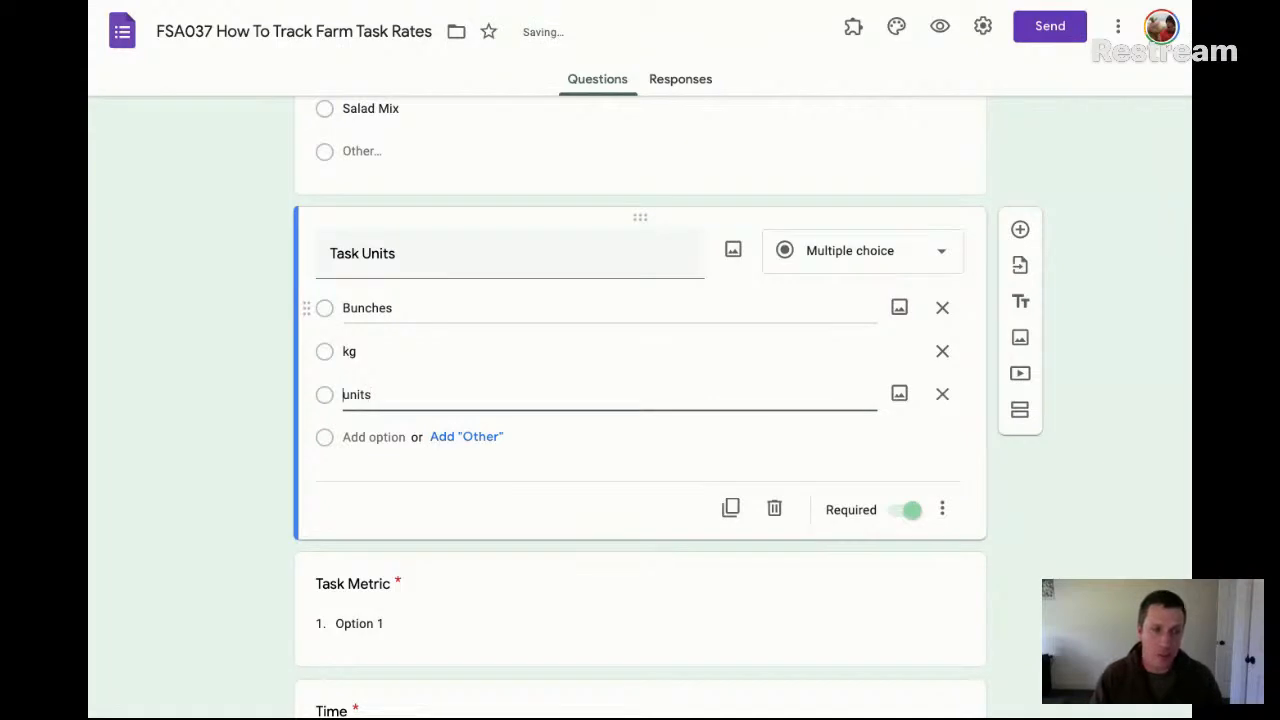
key(Right)
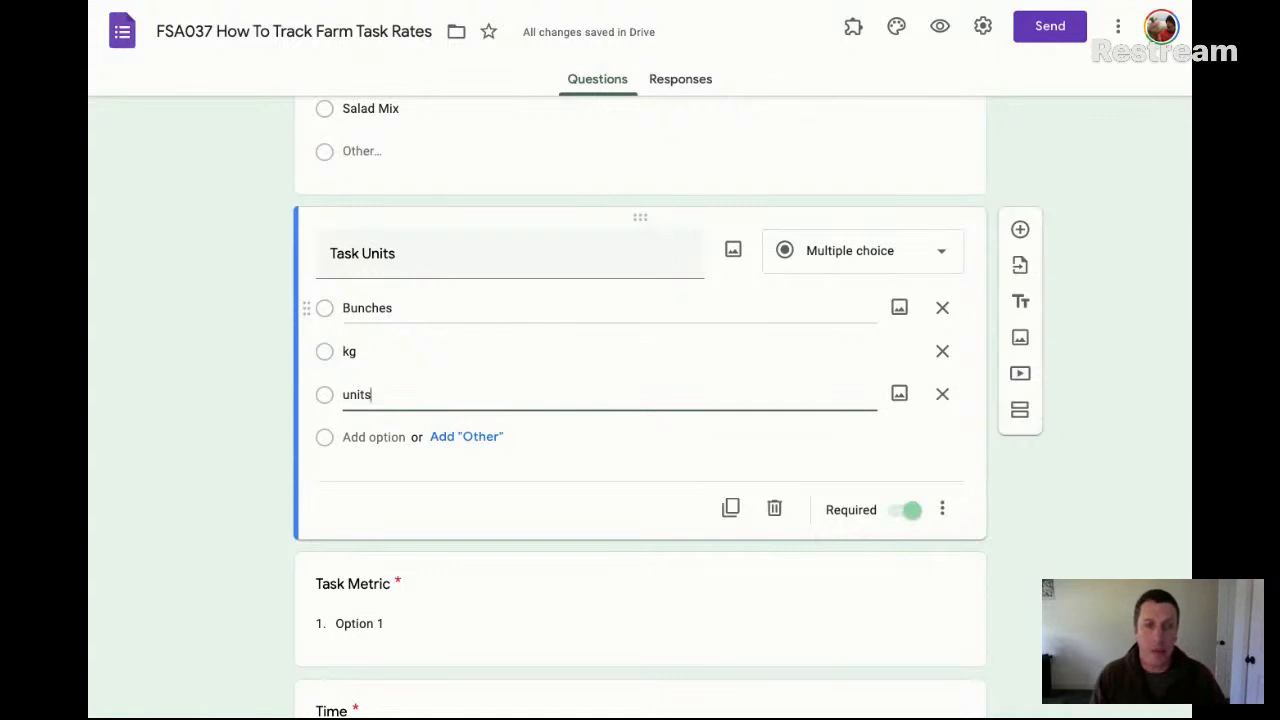
key(Return)
text(100ft)
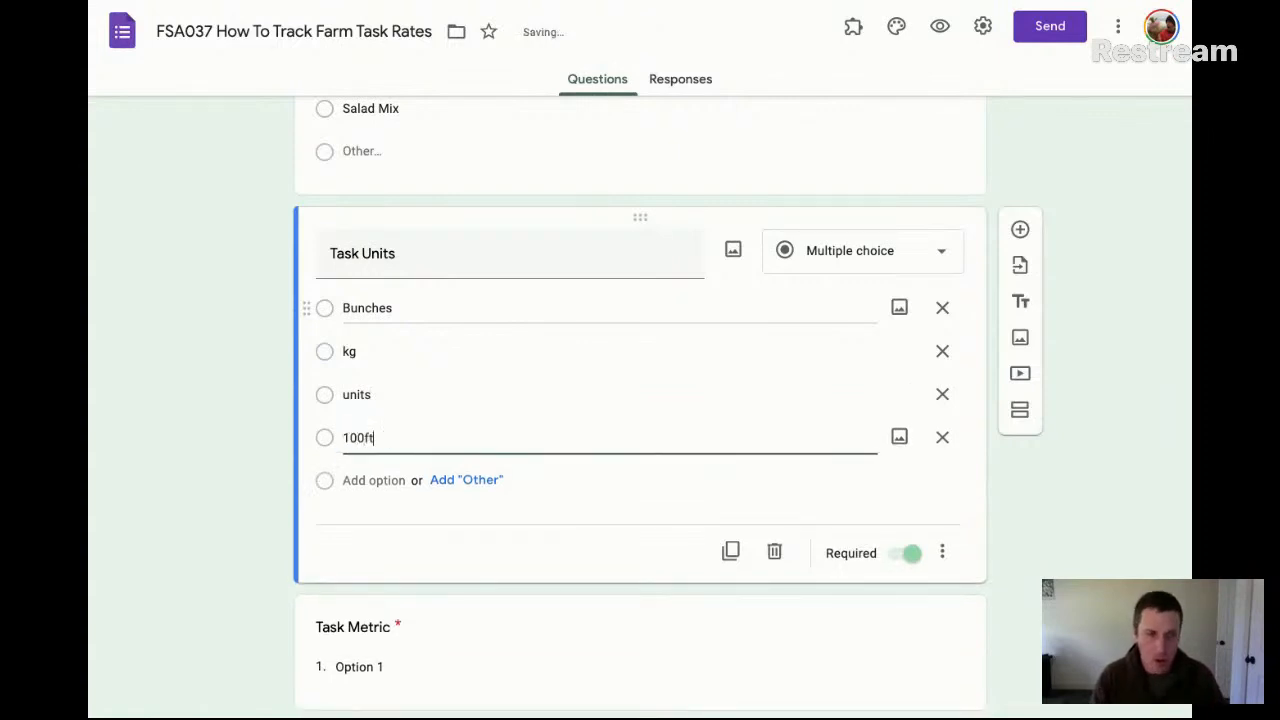
key(BackSpace)
key(BackSpace)
key(BackSpace)
key(BackSpace)
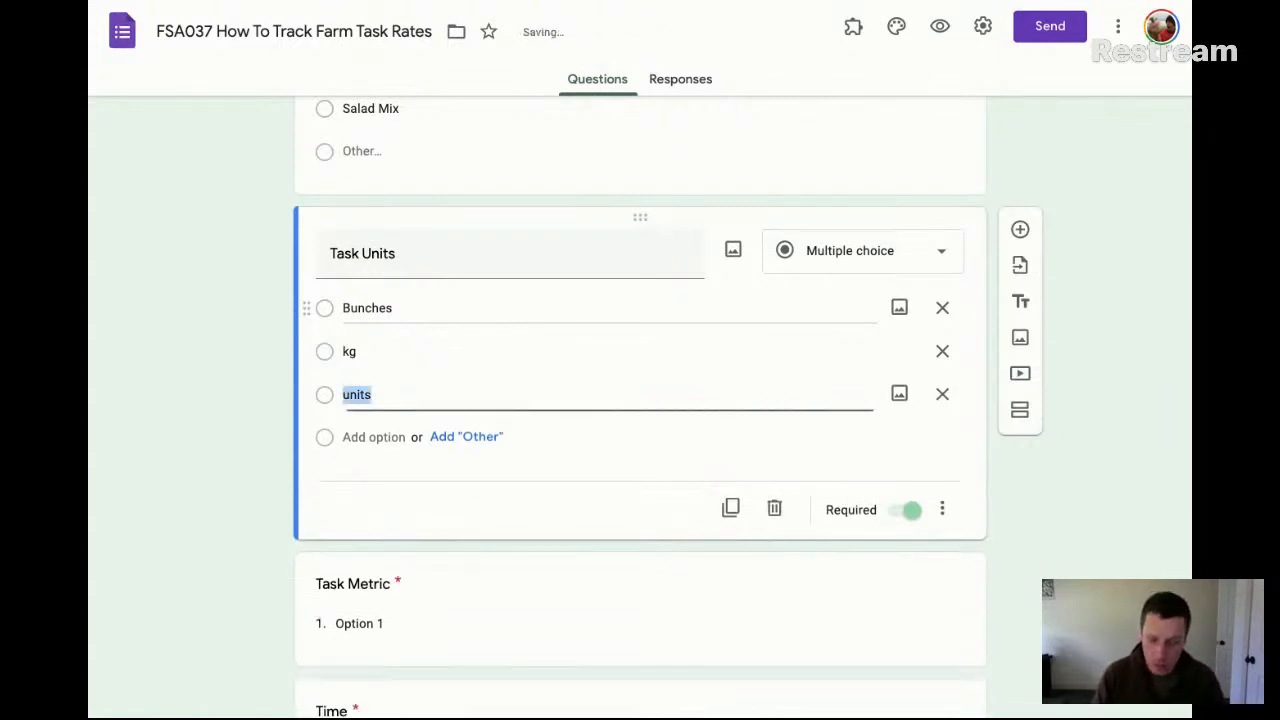
Enter bedft as the third Task Units option and add the open-ended Other choice below it
text(bedft)
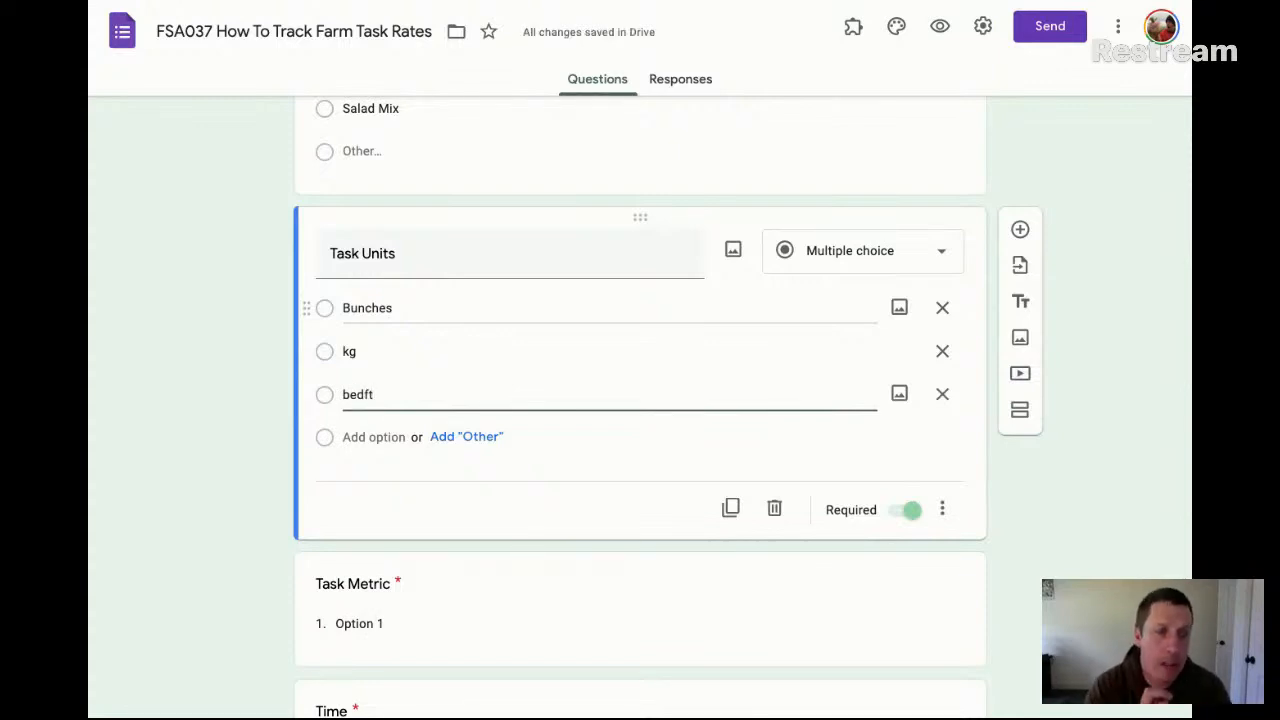
click(466, 438)
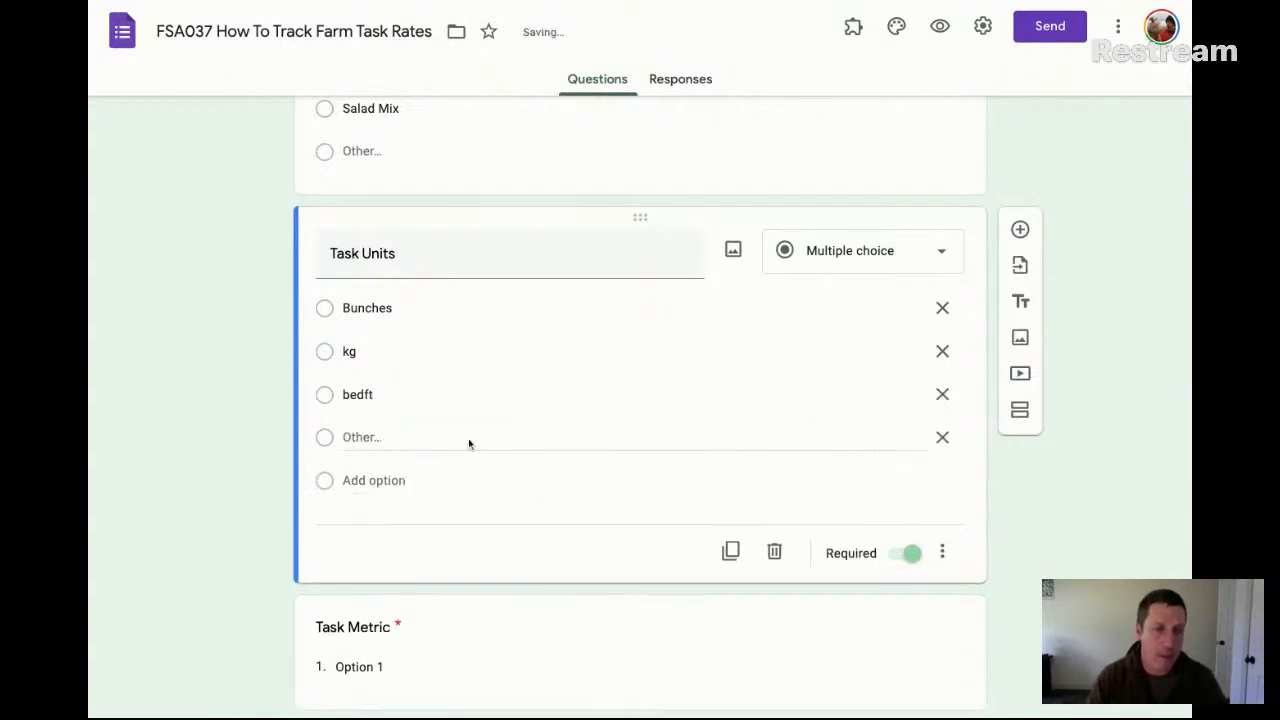
Change the Task Metric question to short answer and add response validation with the Number condition Is number
scroll(620, 444, down, 3)
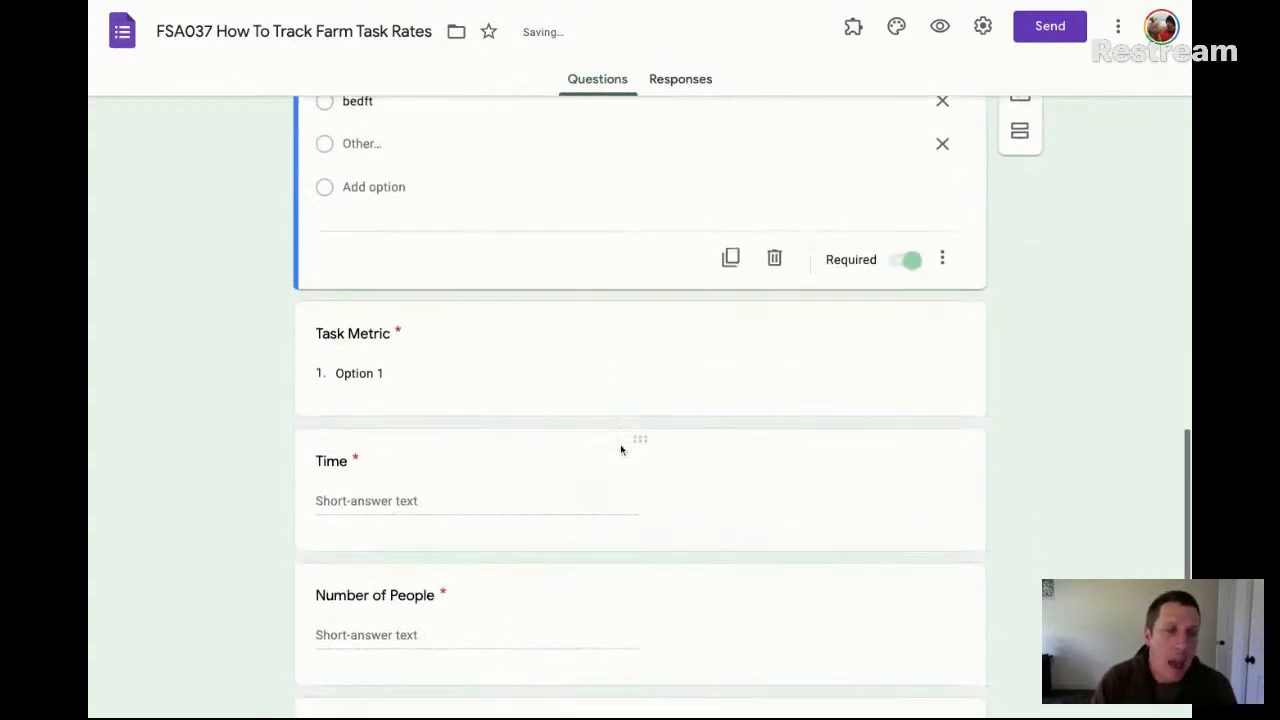
scroll(620, 449, up, 2)
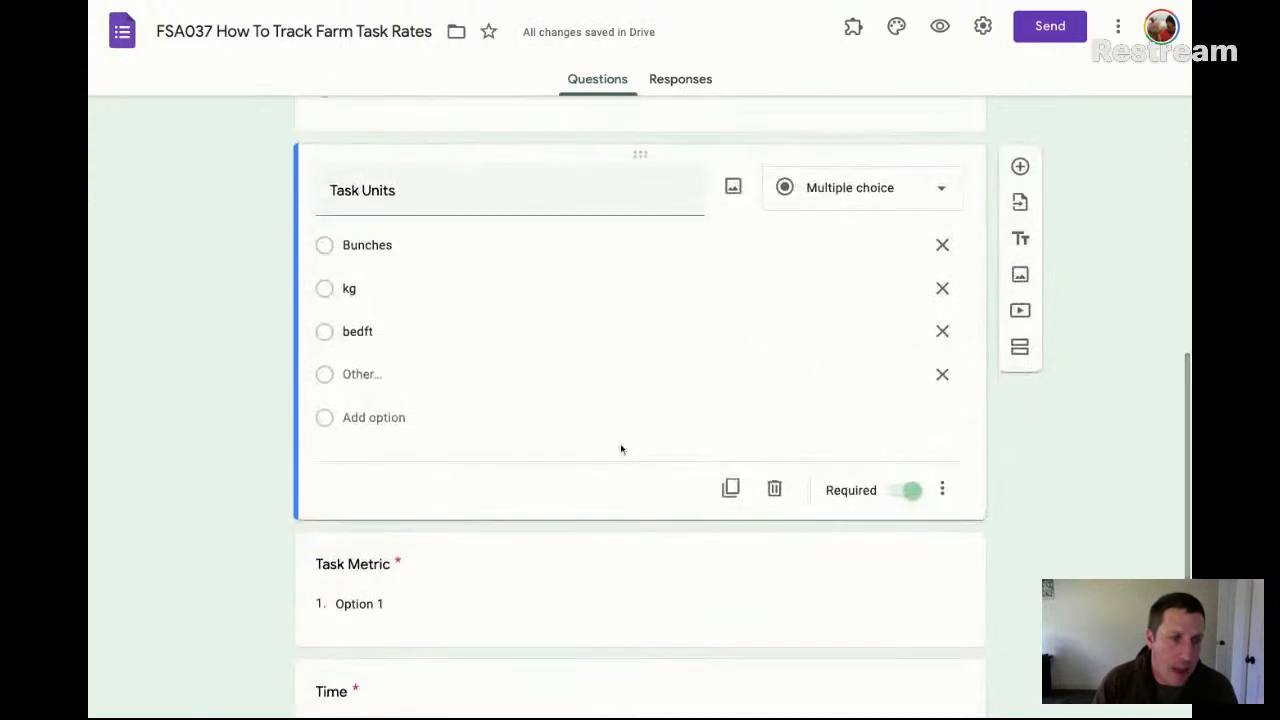
click(389, 594)
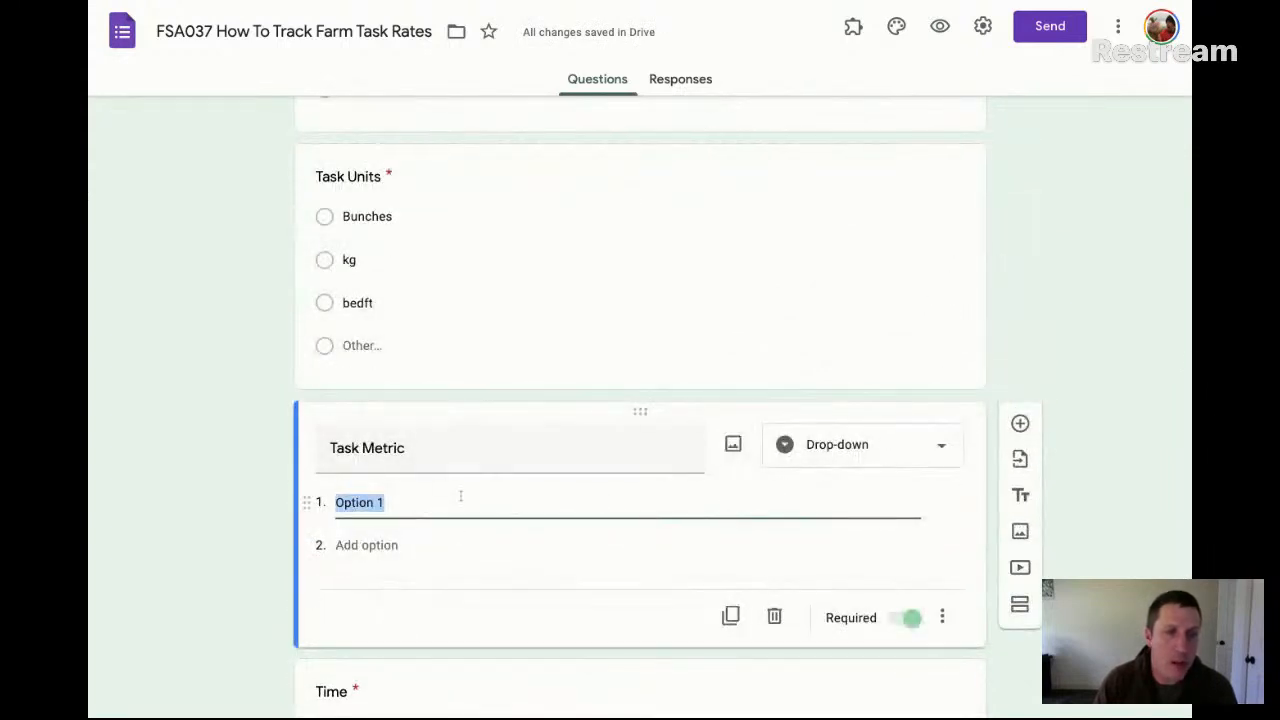
click(903, 457)
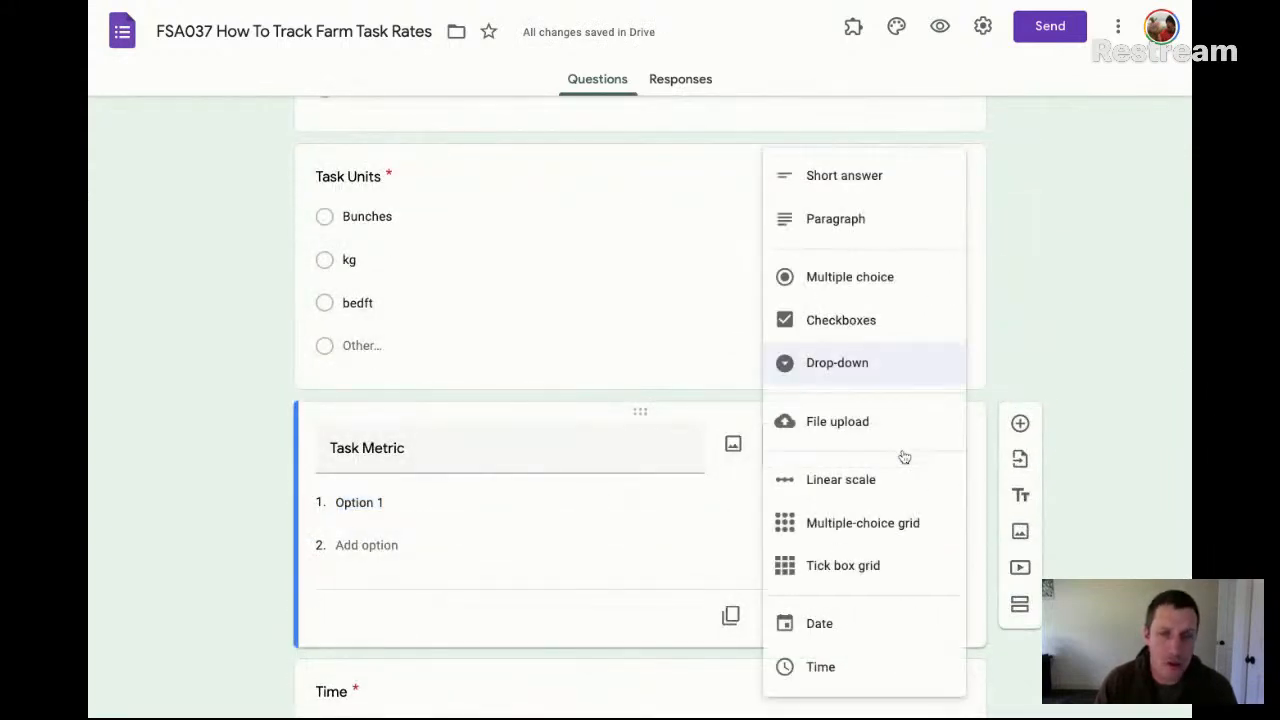
click(879, 179)
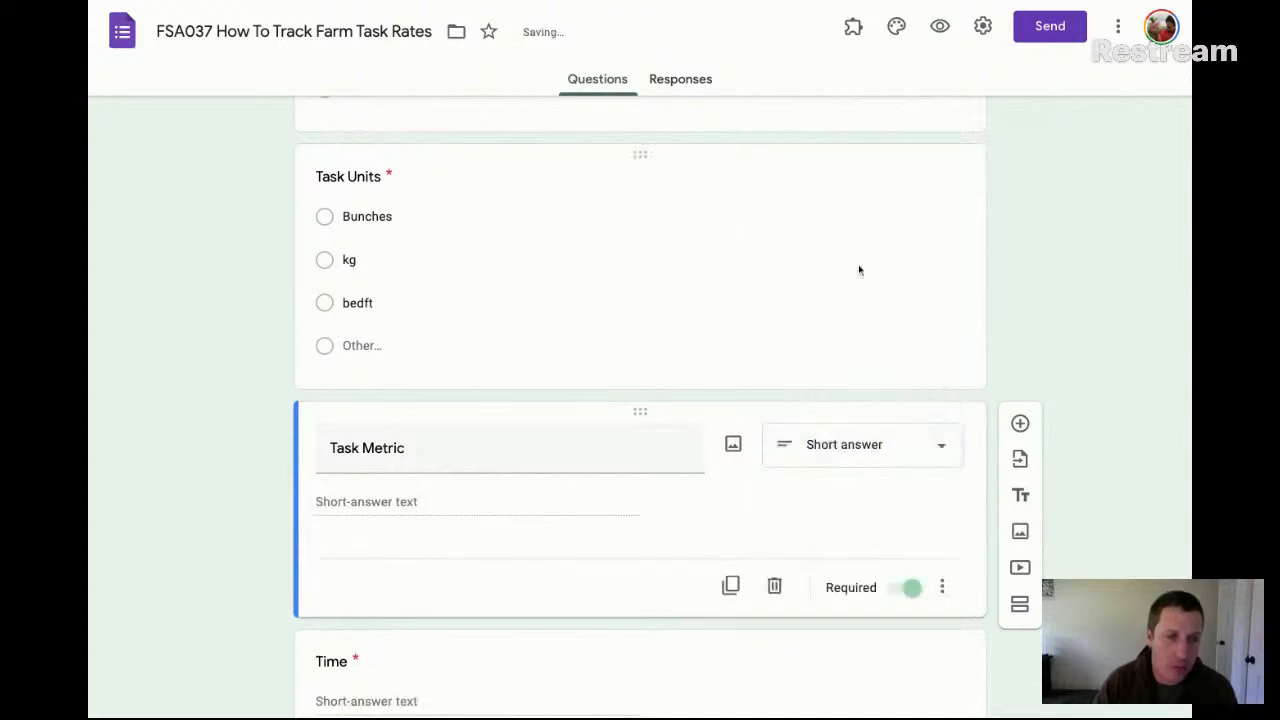
click(942, 587)
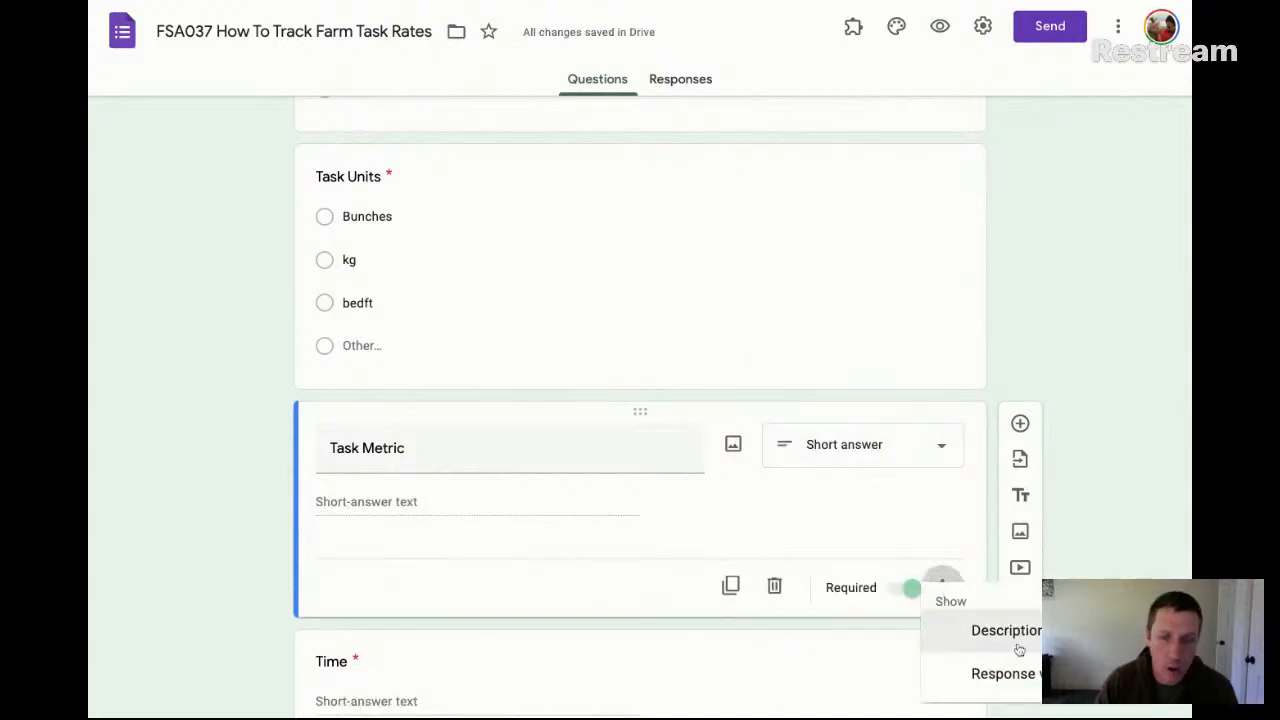
click(1025, 679)
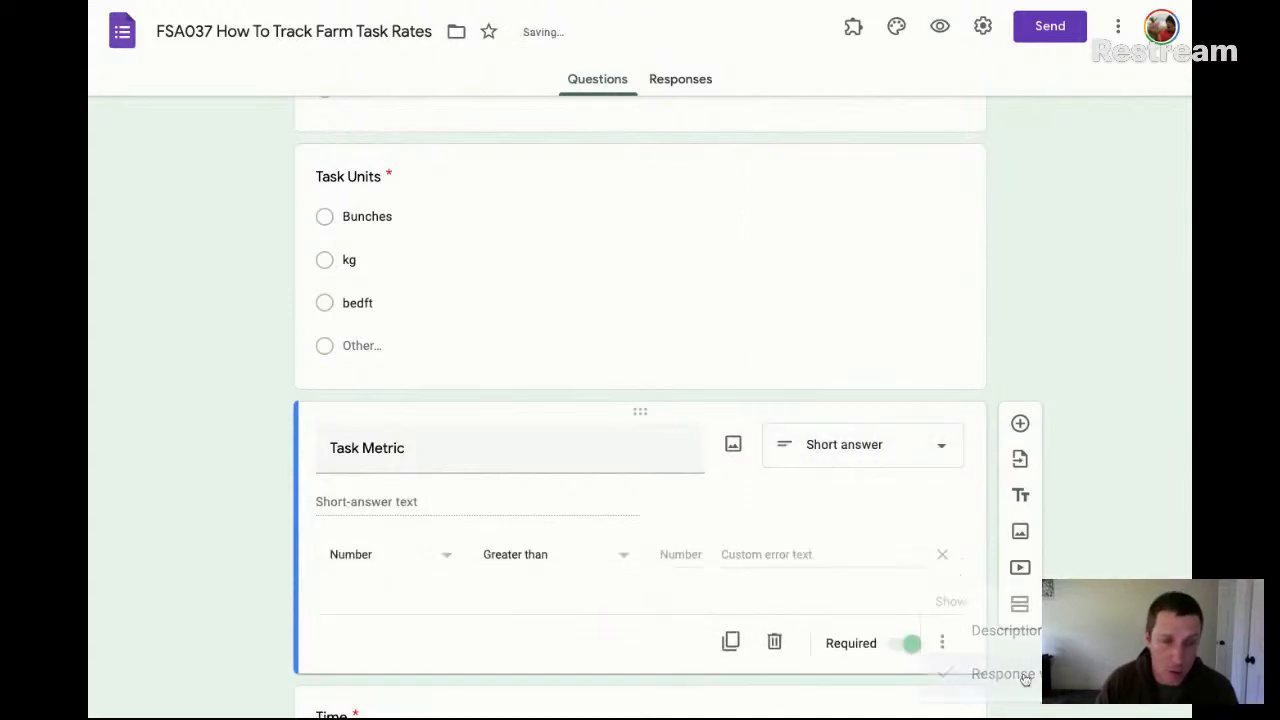
click(568, 563)
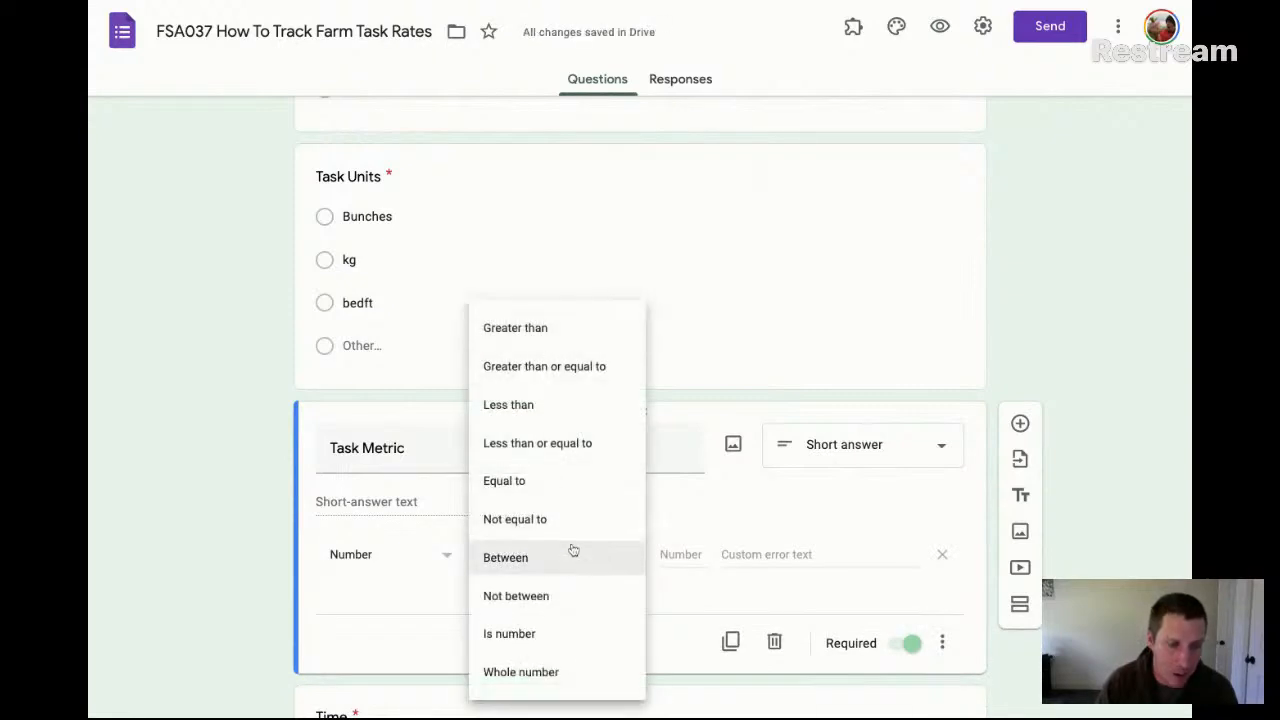
click(548, 645)
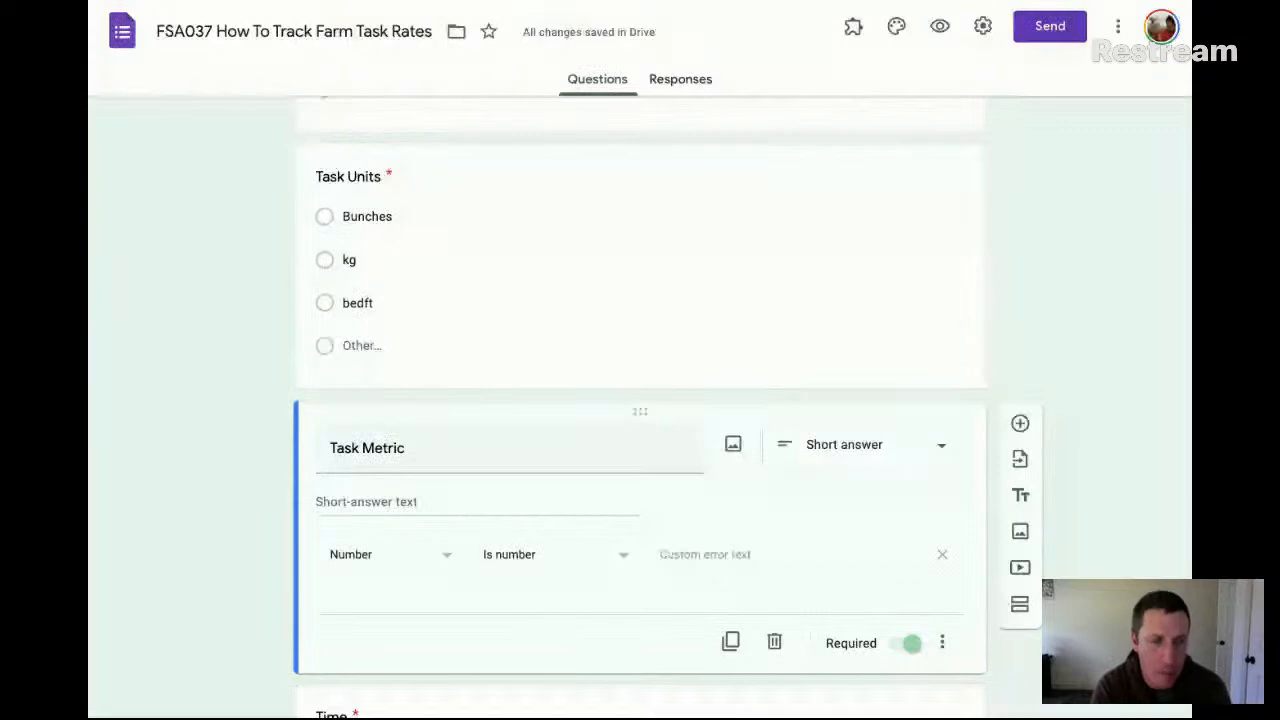
Rename the Time question as "Time (minutes)"
scroll(640, 520, down, 3)
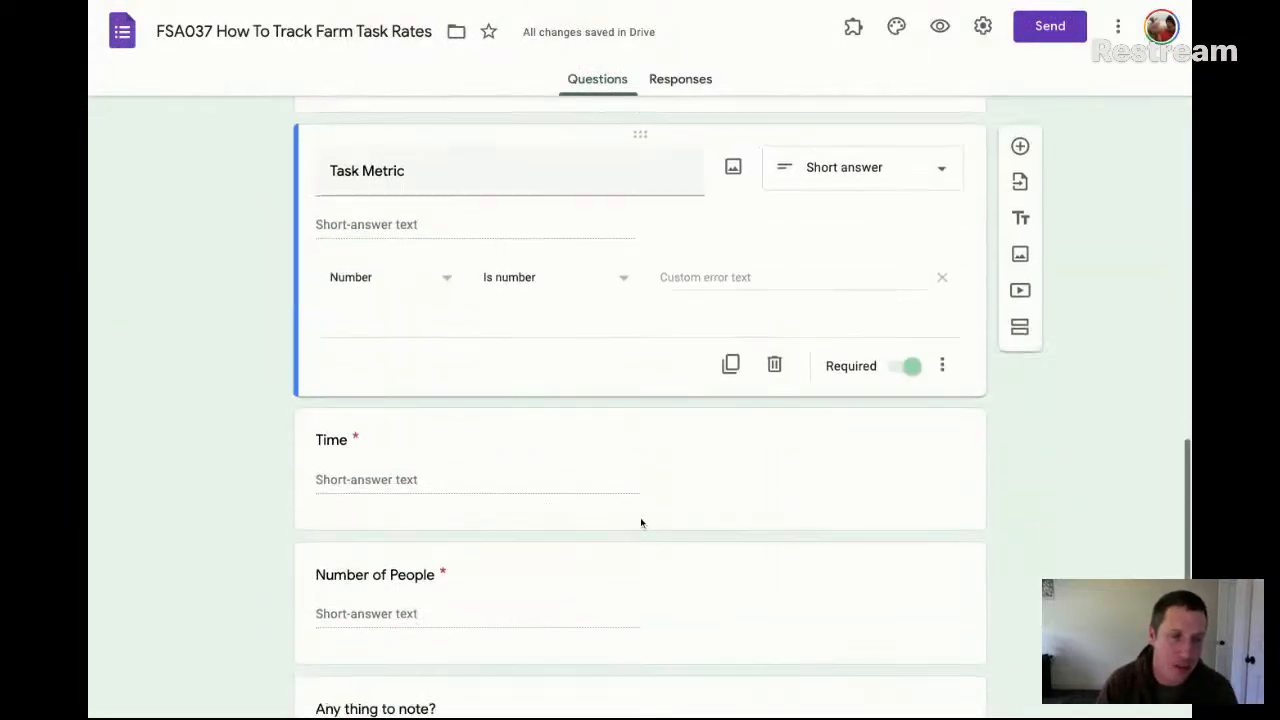
click(454, 442)
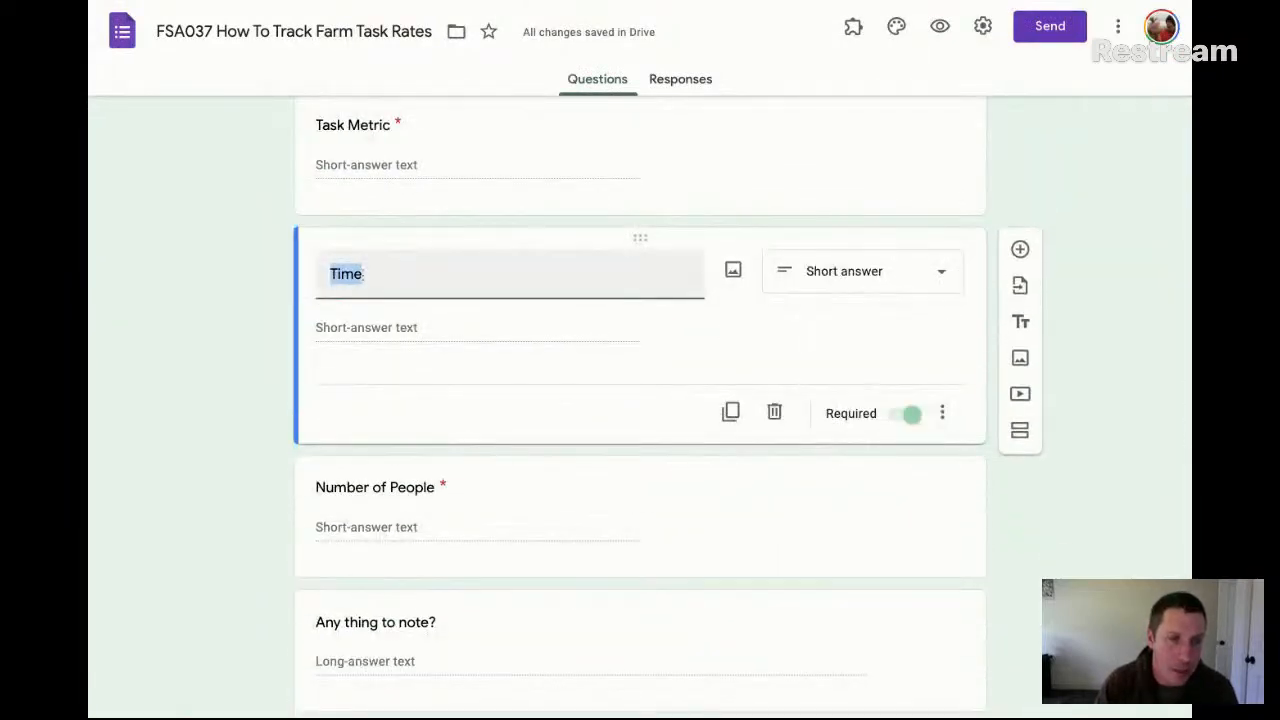
click(400, 278)
text((minu)
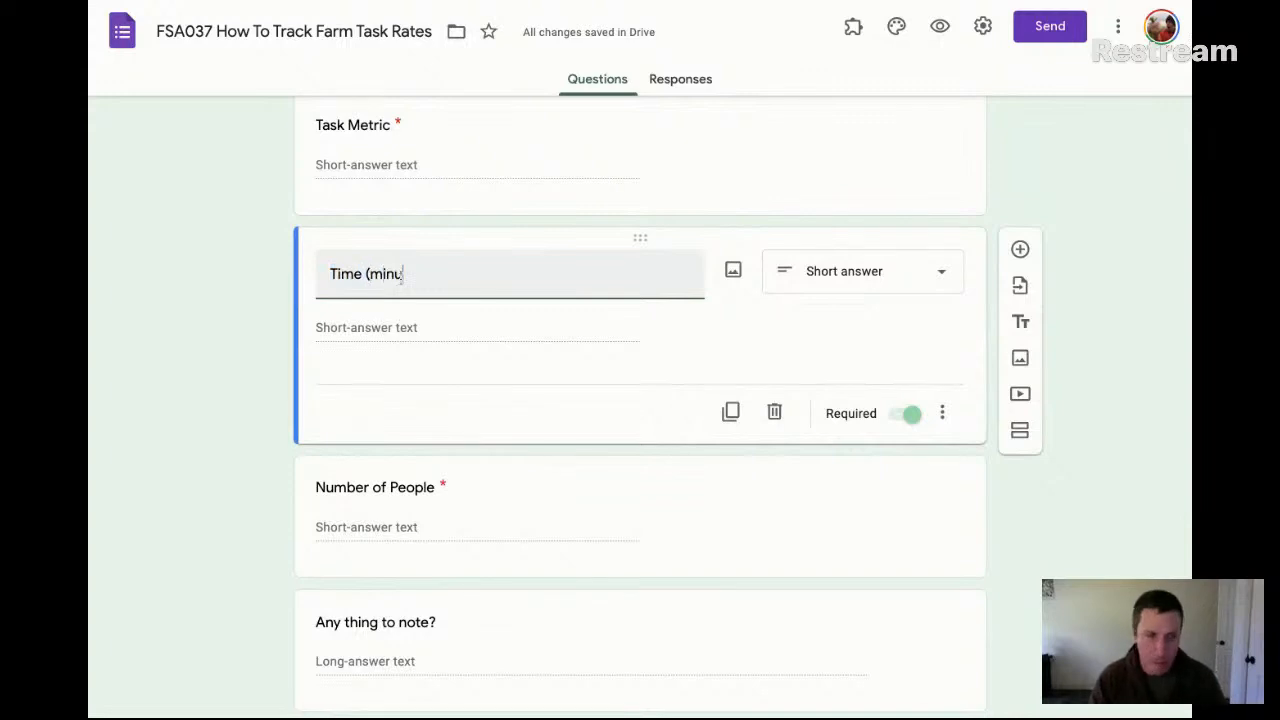
text(tes)
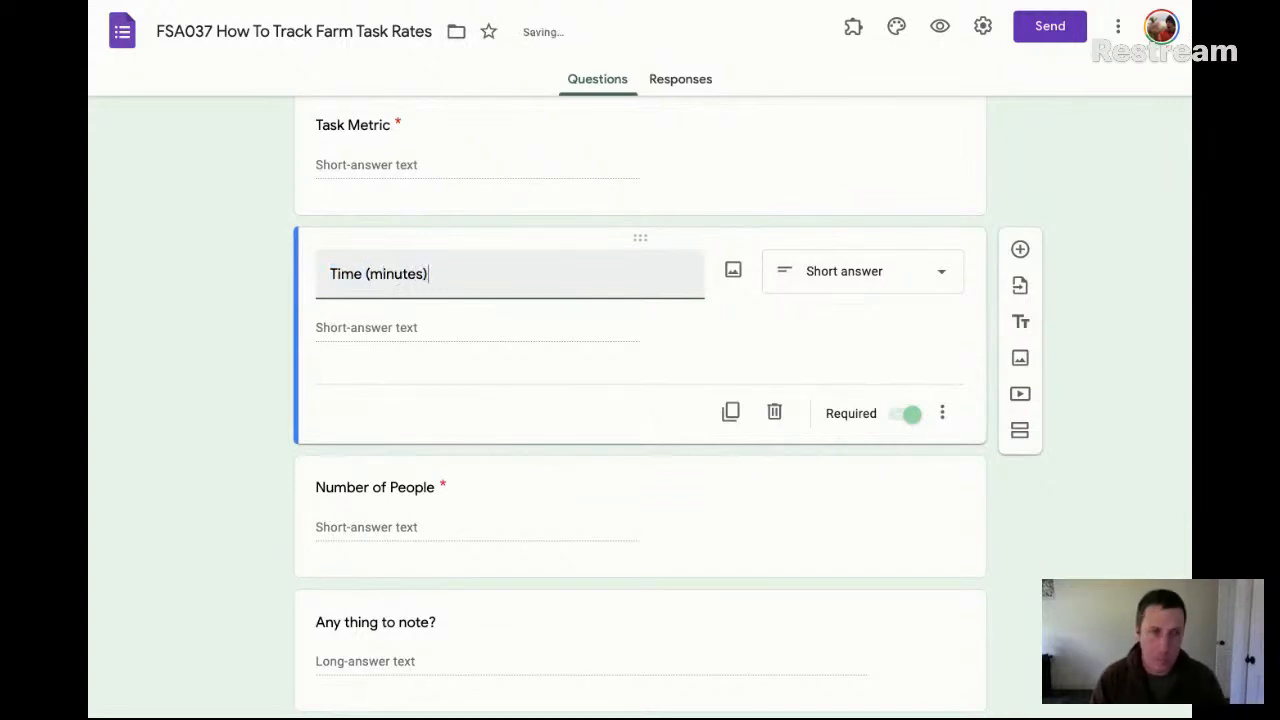
Keep the Time (minutes) question as short answer and add response validation with the Number condition Is number
click(940, 280)
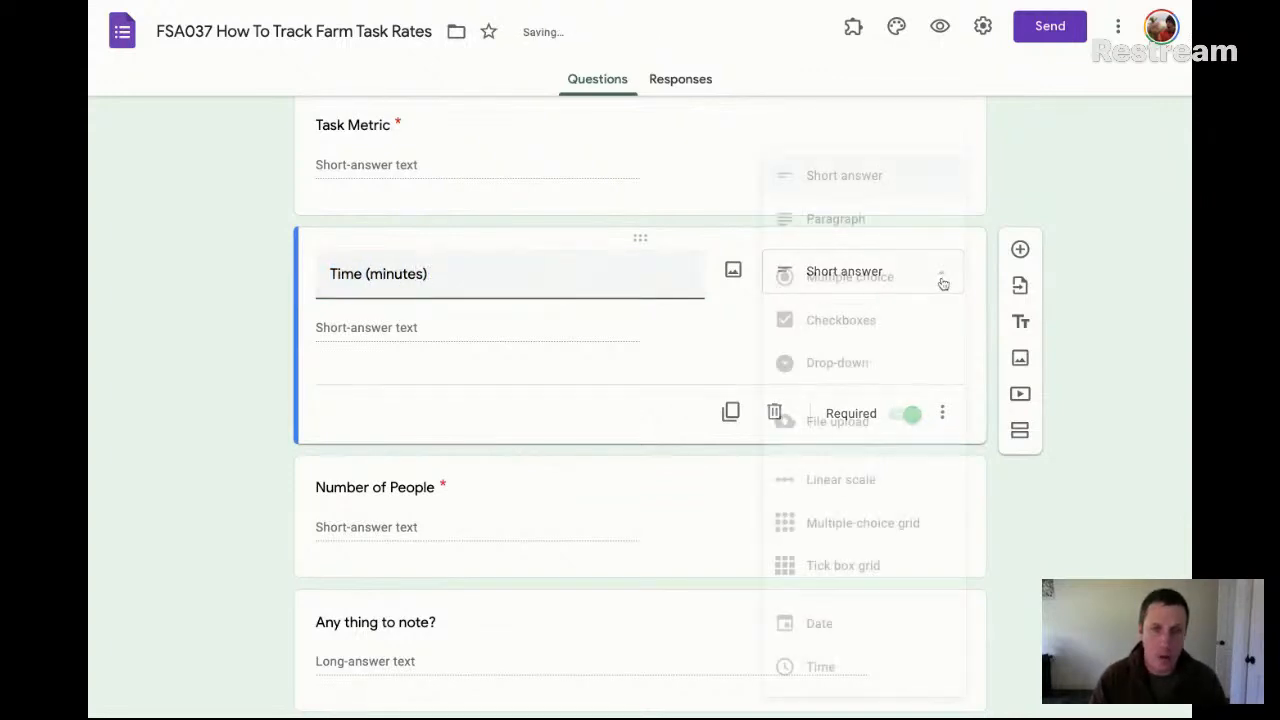
click(860, 178)
click(941, 412)
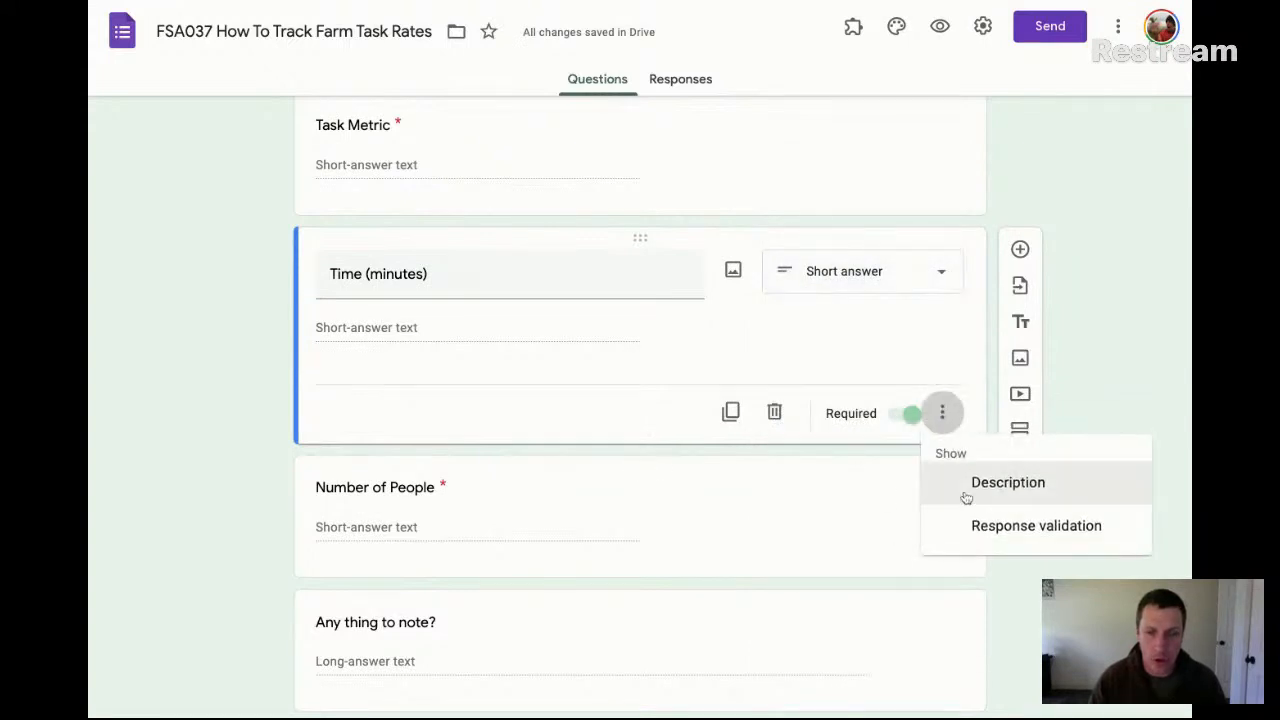
click(1009, 540)
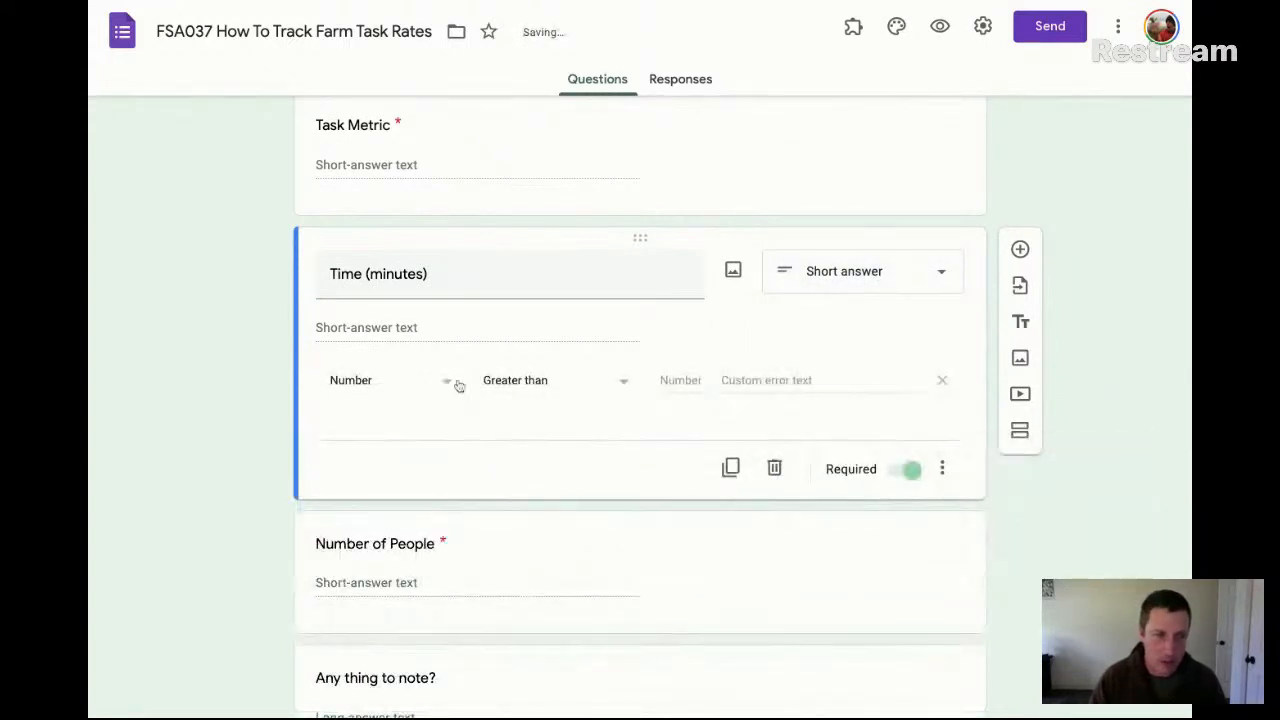
click(606, 382)
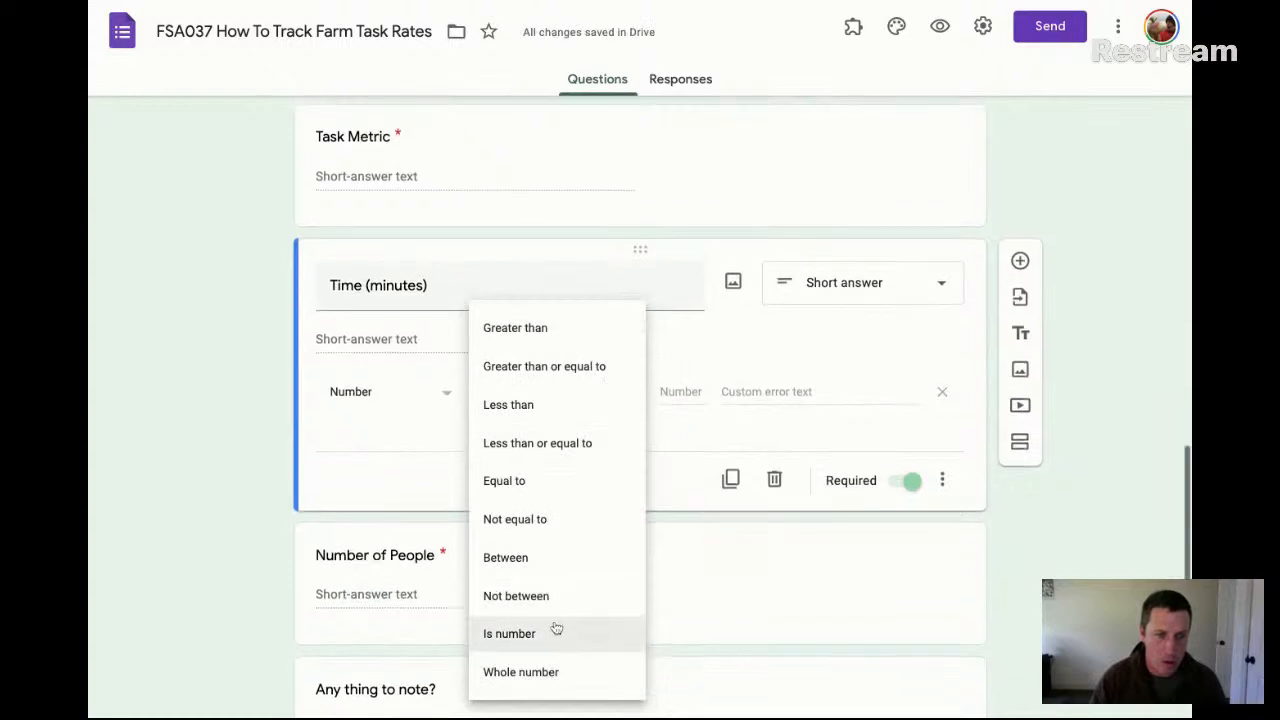
click(556, 642)
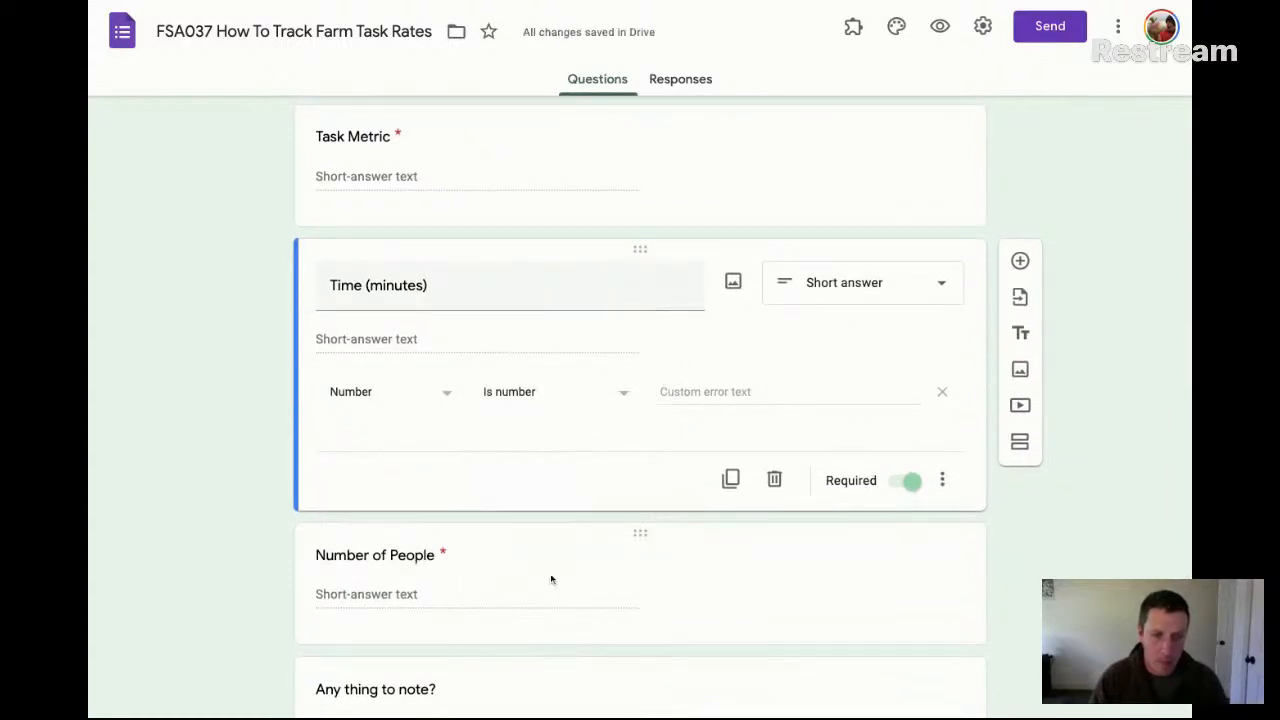
Add response validation to the Number of People question with the Number condition Is number
click(494, 597)
click(942, 558)
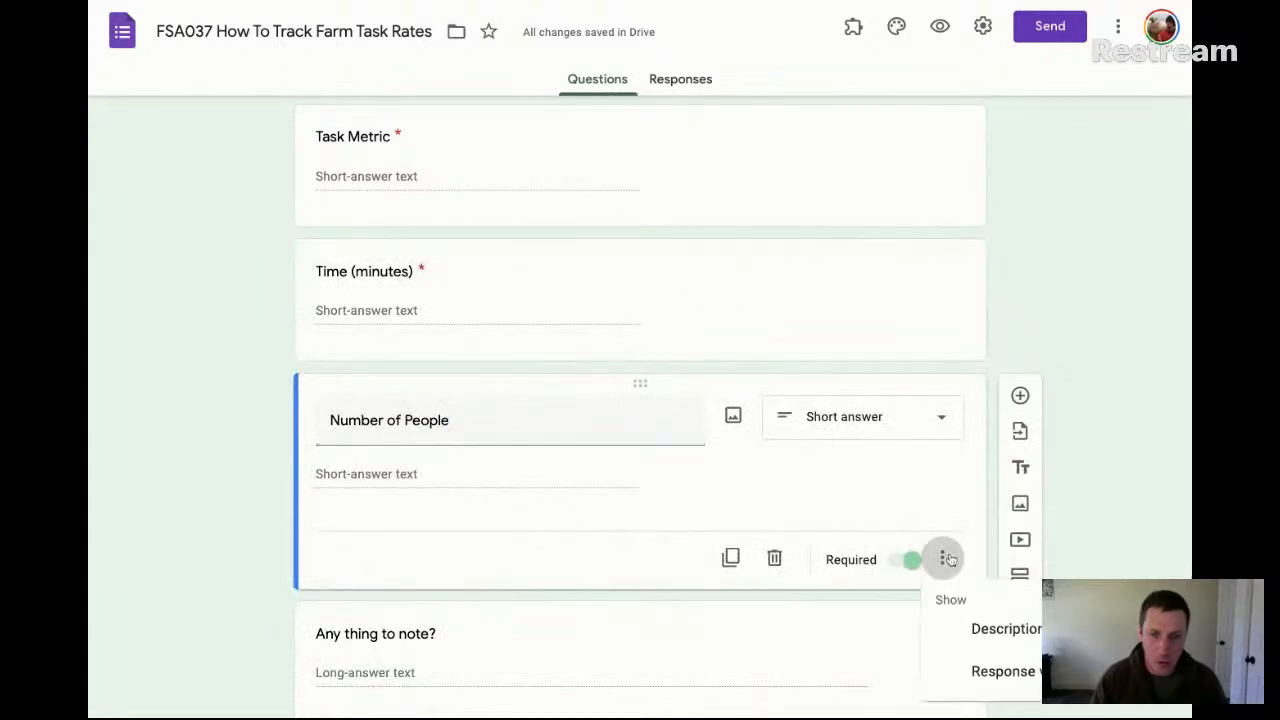
click(1003, 671)
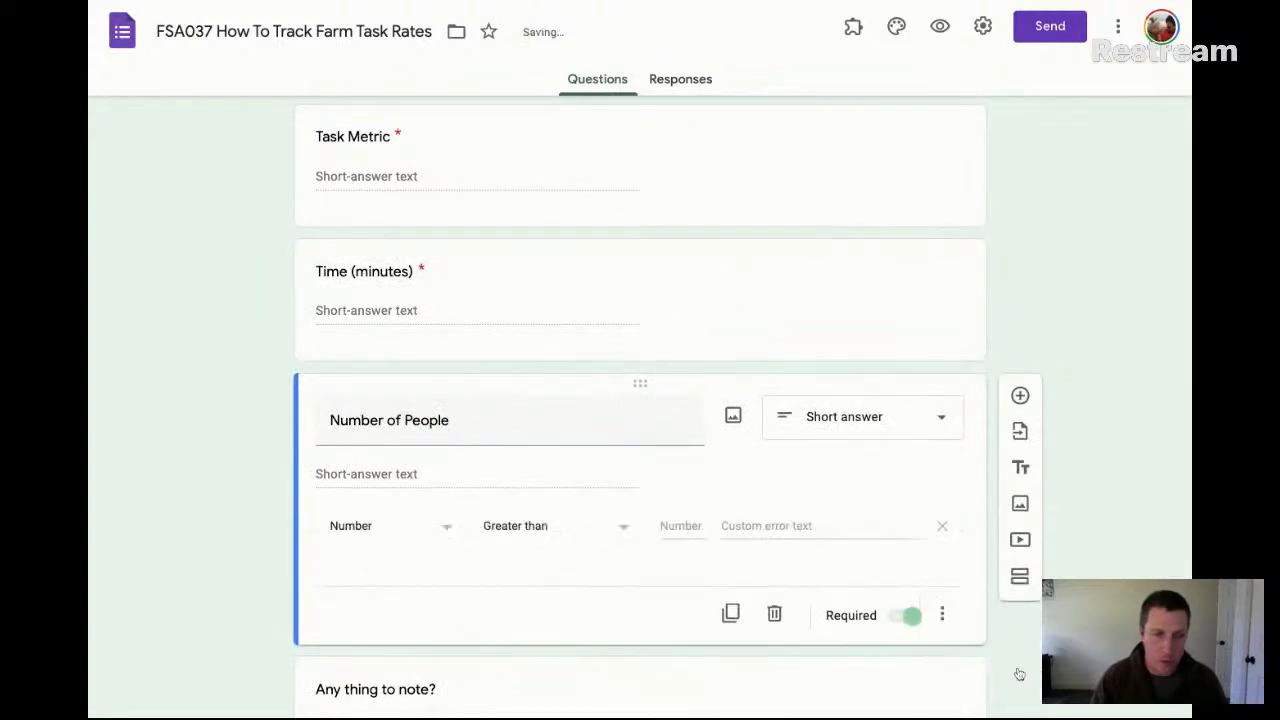
click(408, 533)
click(520, 527)
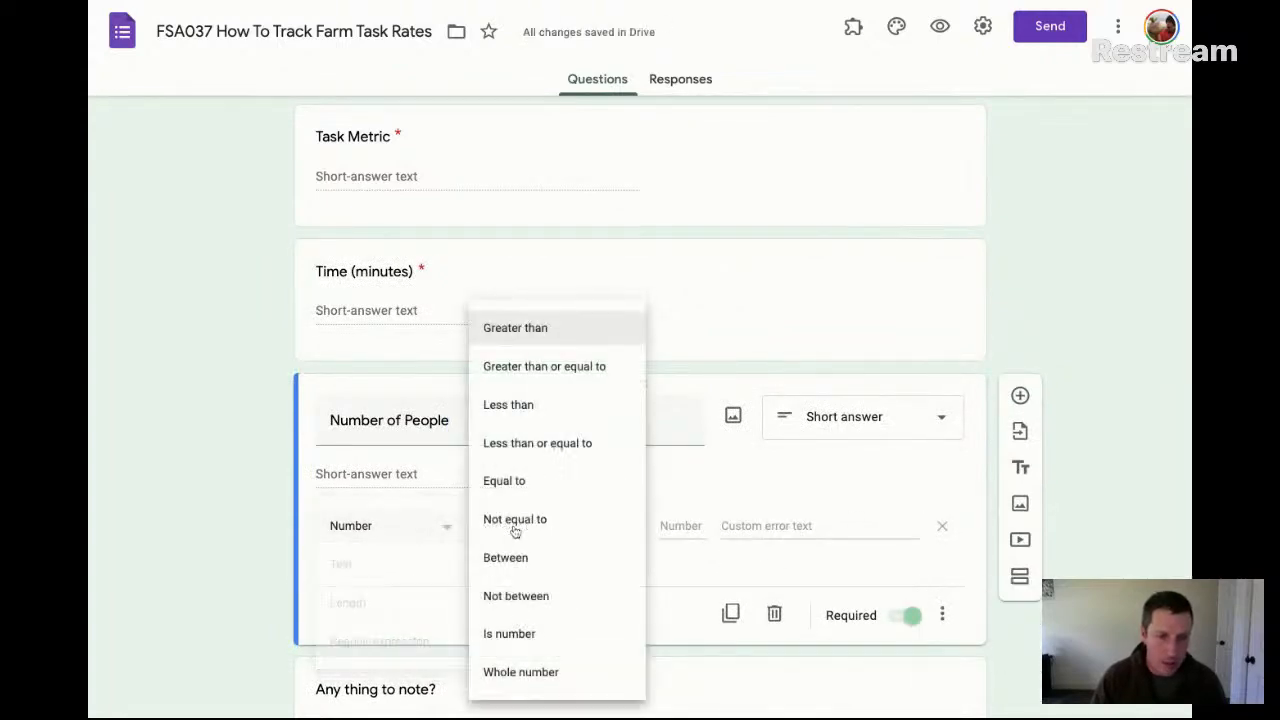
click(565, 639)
scroll(964, 611, down, 1)
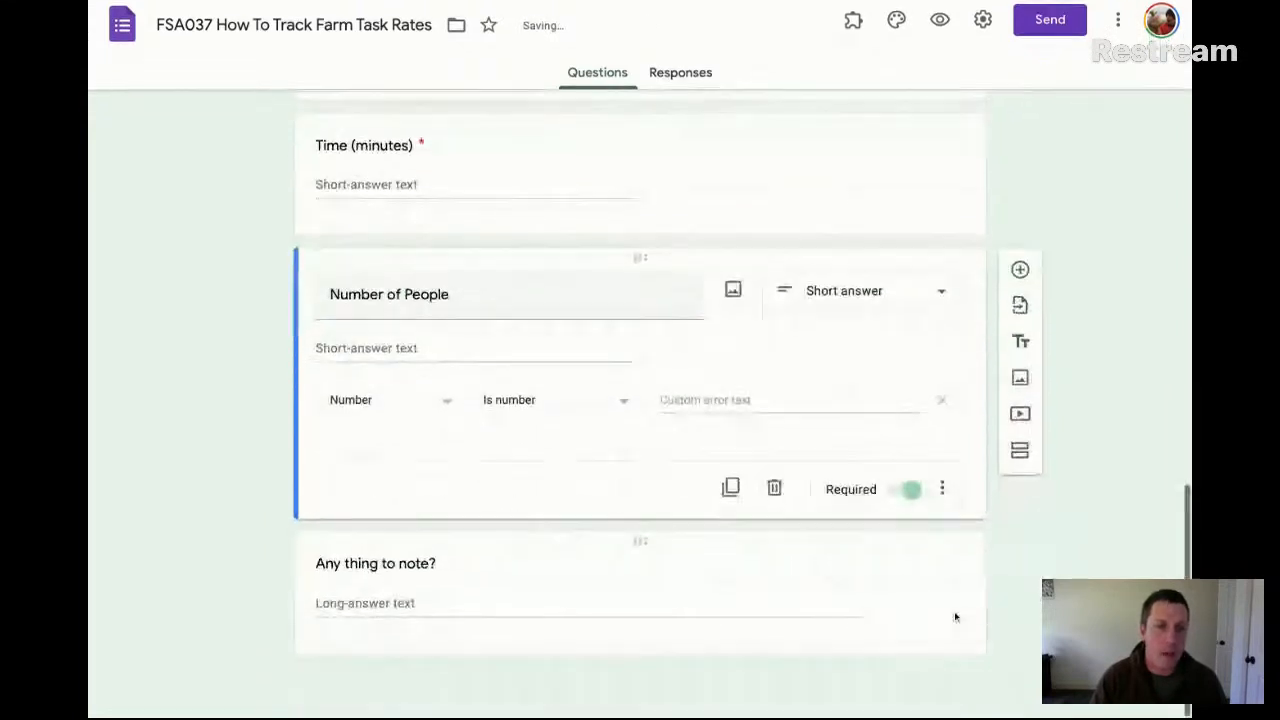
click(433, 597)
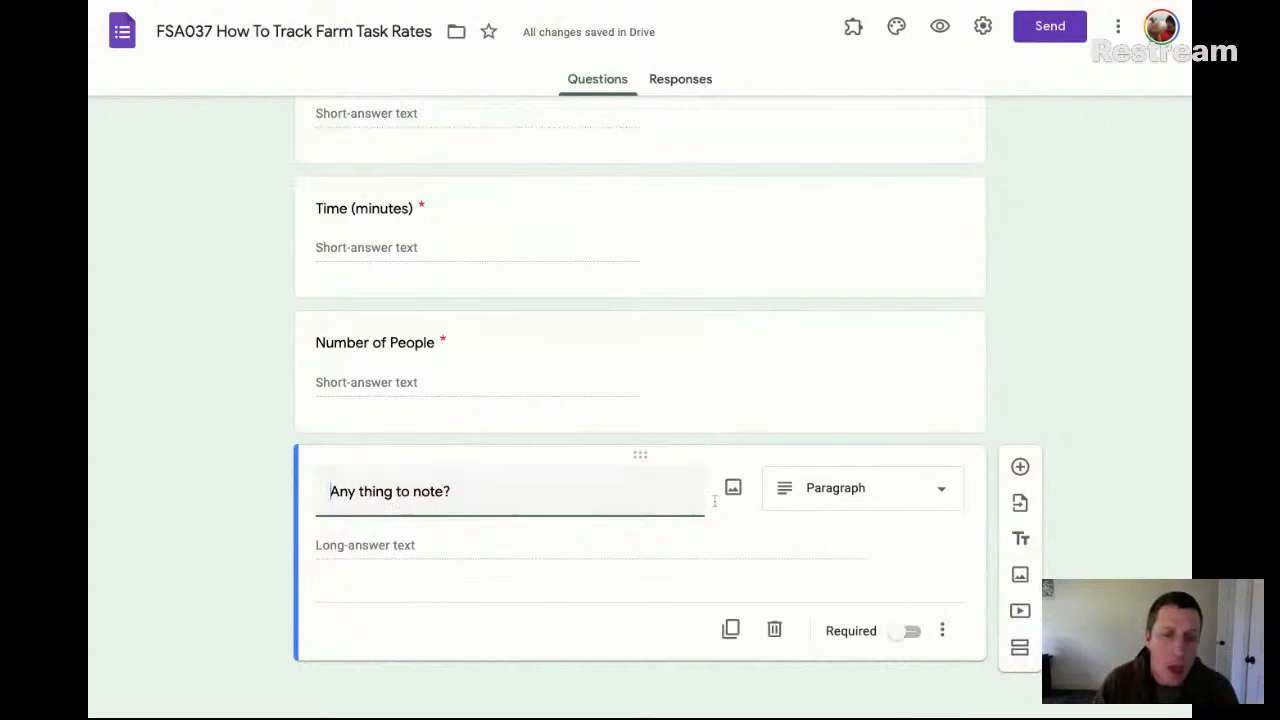
scroll(702, 272, up, 5)
scroll(704, 276, up, 6)
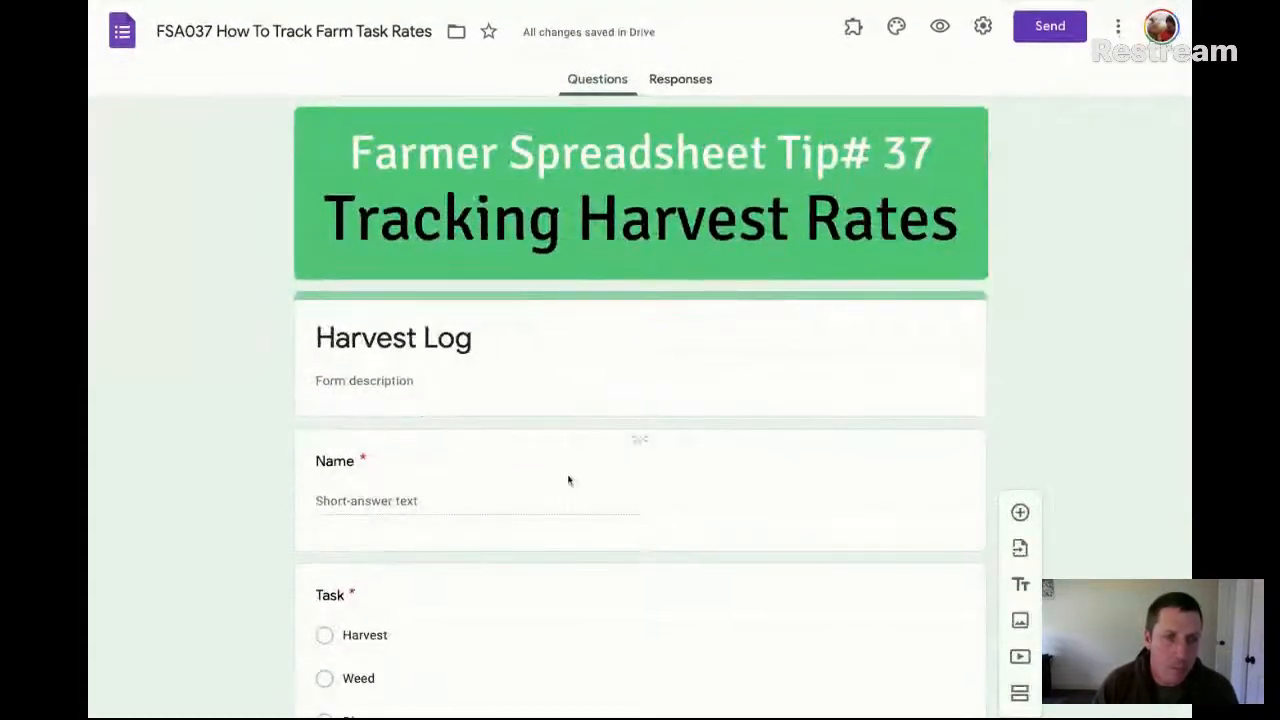
scroll(800, 431, down, 15)
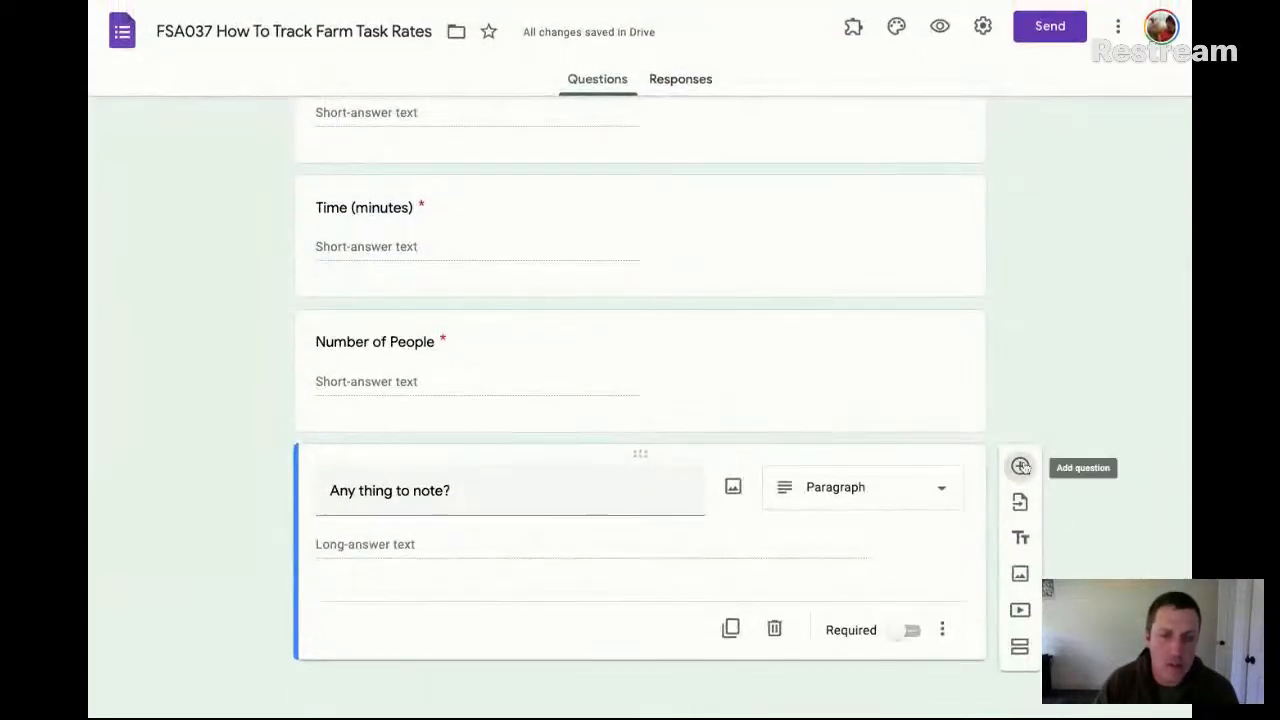
click(1020, 446)
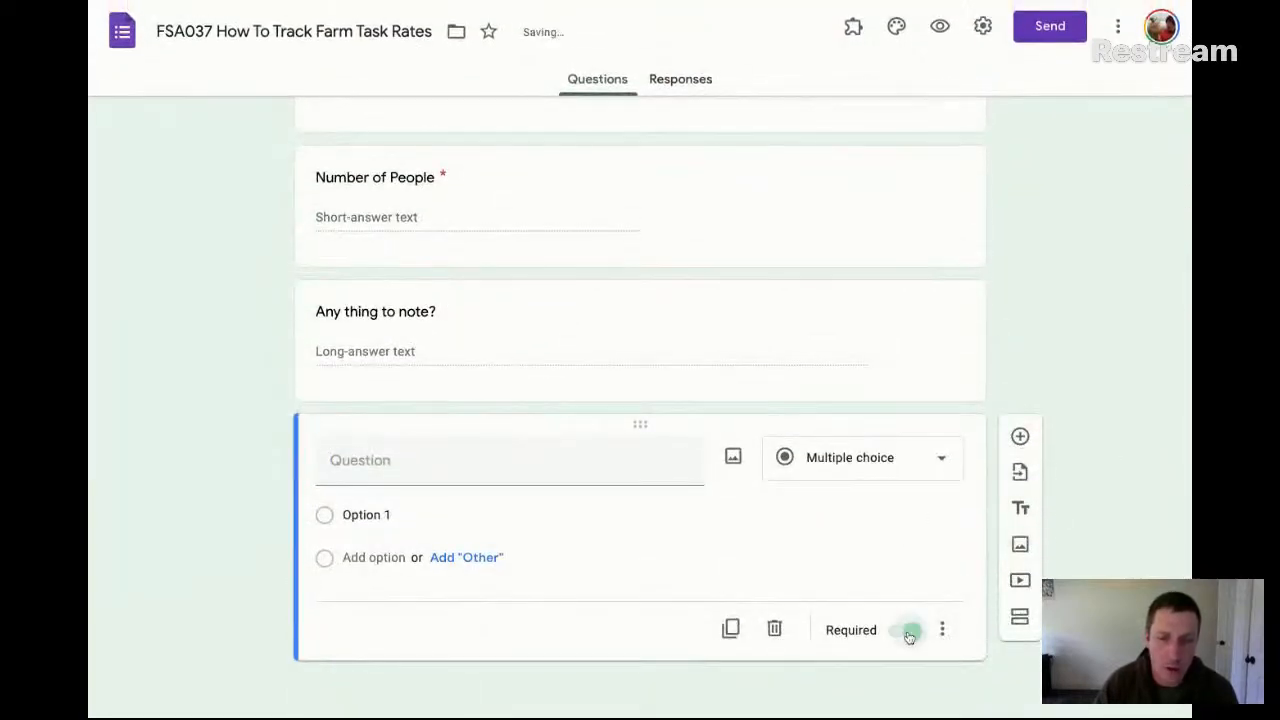
click(774, 629)
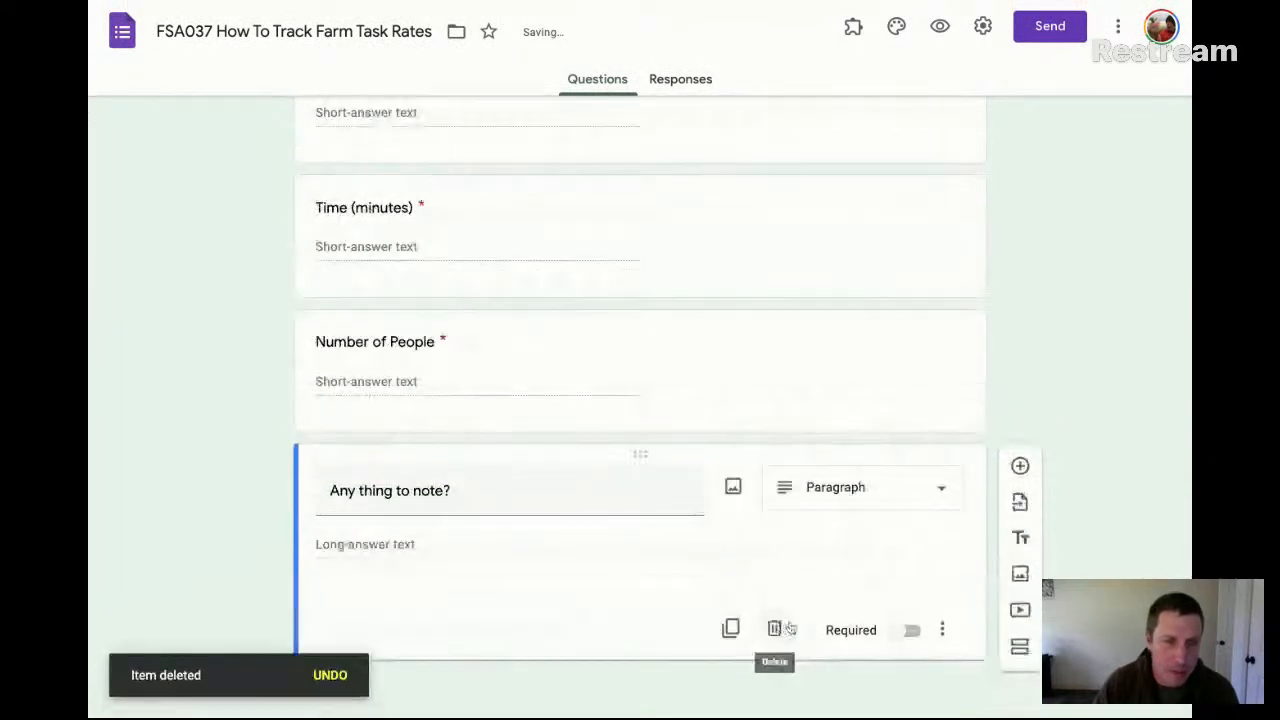
Open the preview of the finished form
scroll(790, 627, up, 5)
scroll(397, 197, up, 8)
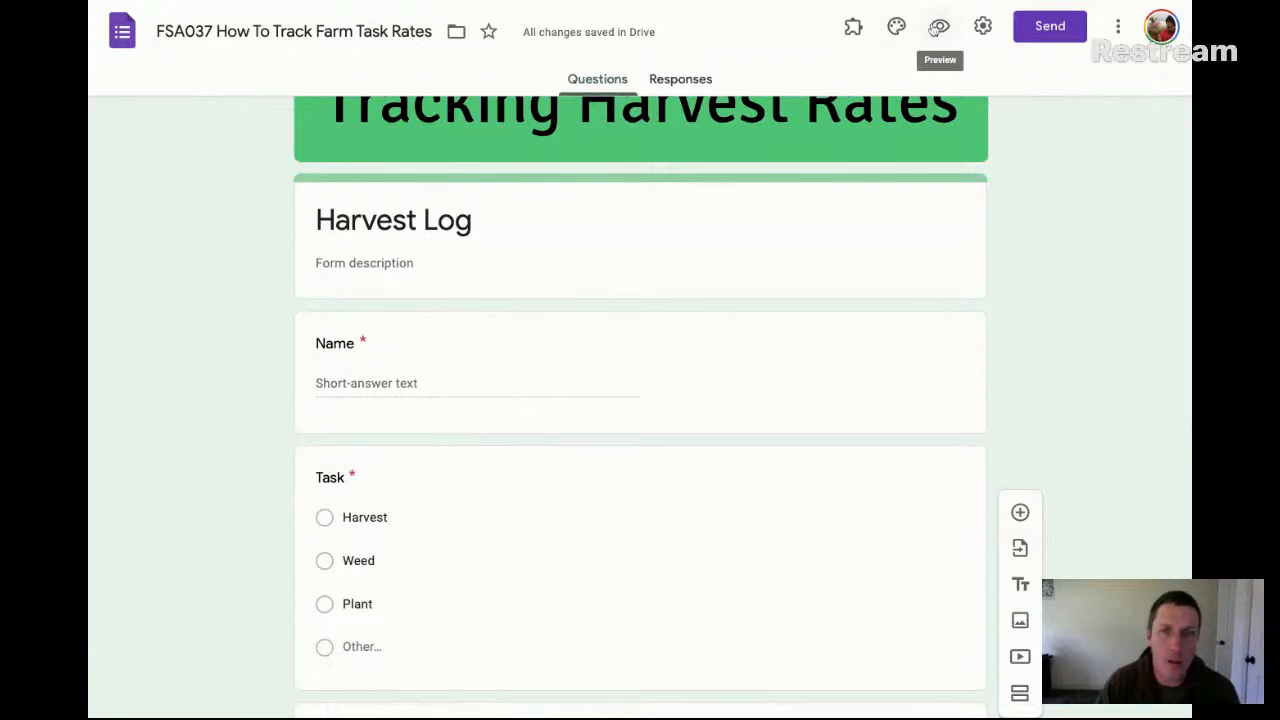
click(934, 30)
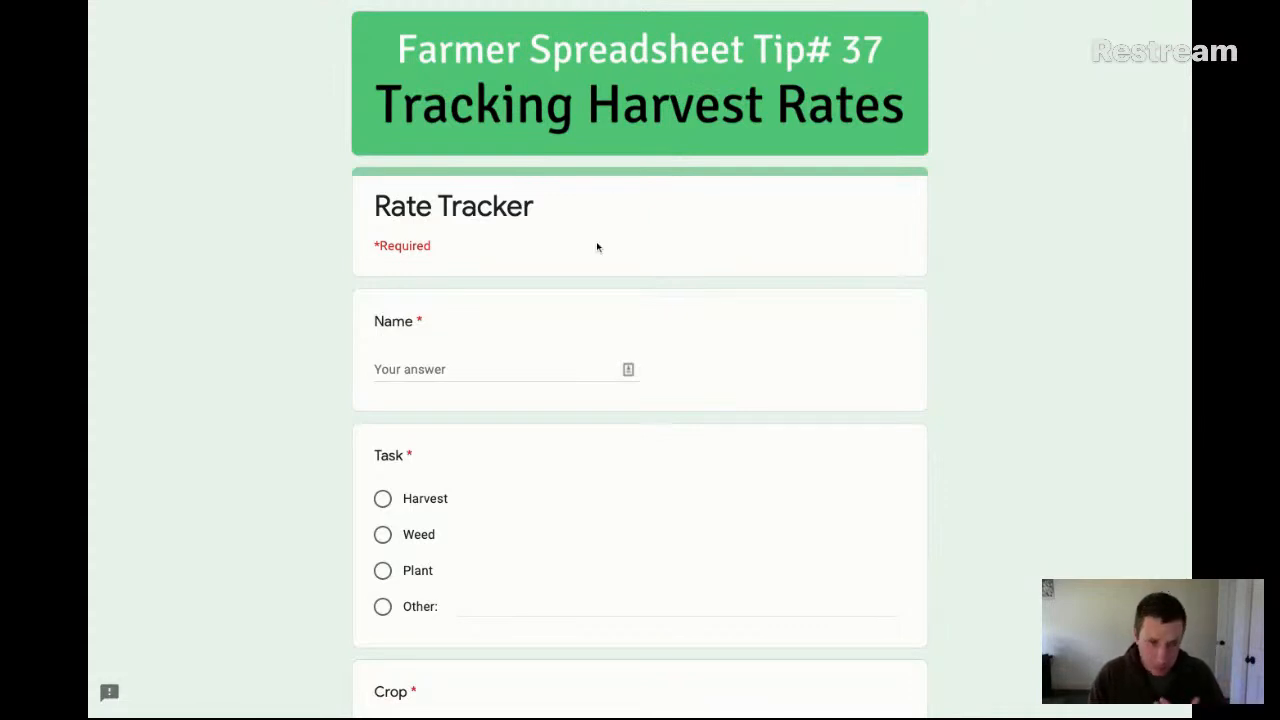
Enter the respondent's first name in the Name question and choose Harvest as the task
click(540, 372)
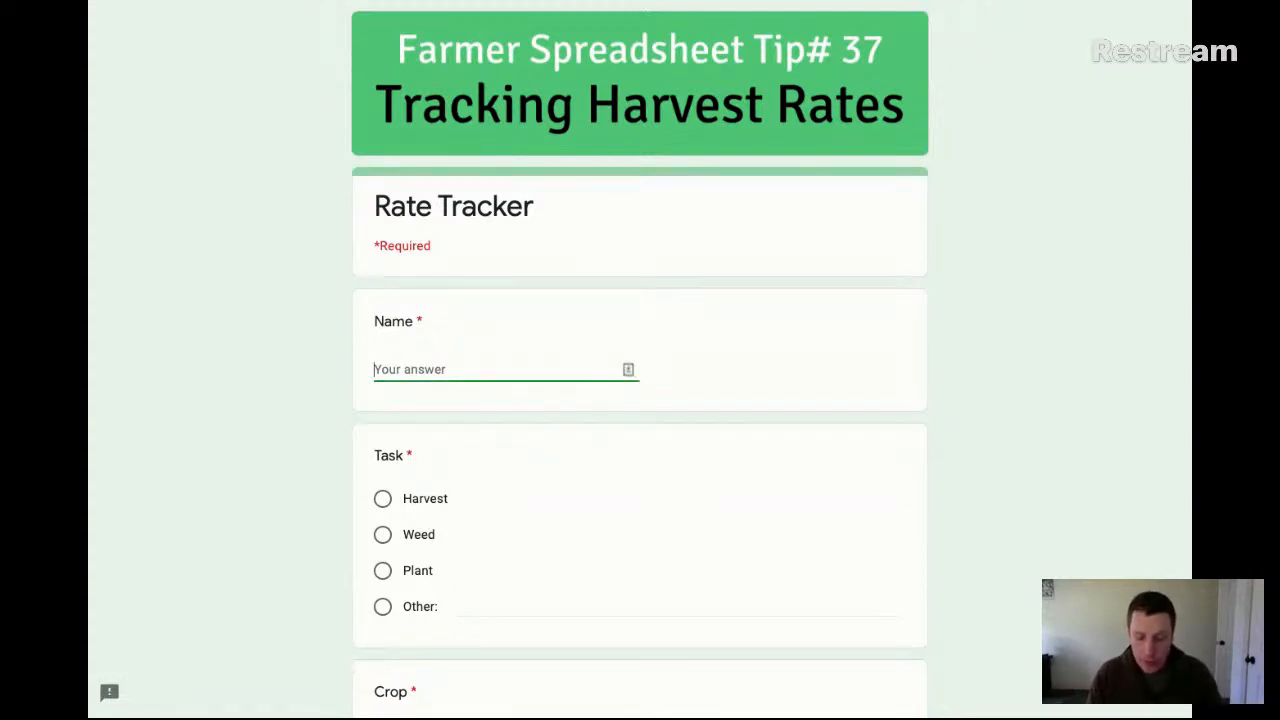
text(DAn)
key(BackSpace)
key(BackSpace)
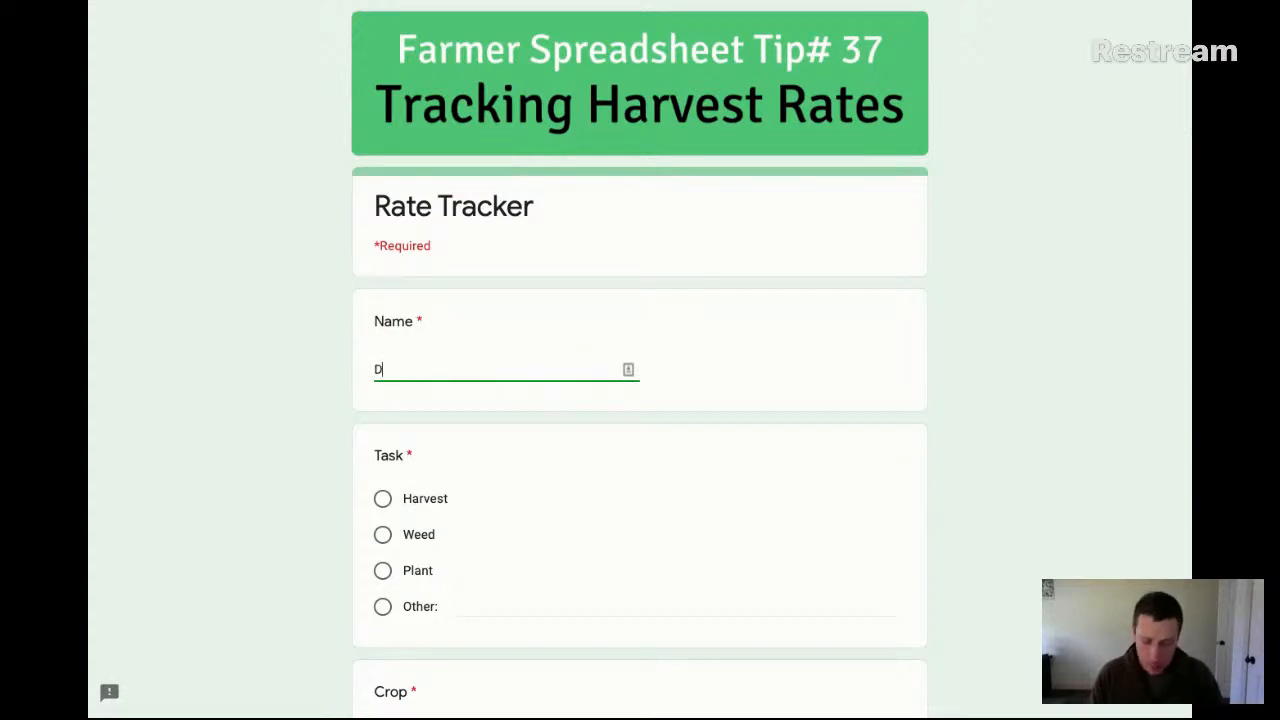
text(an)
click(384, 500)
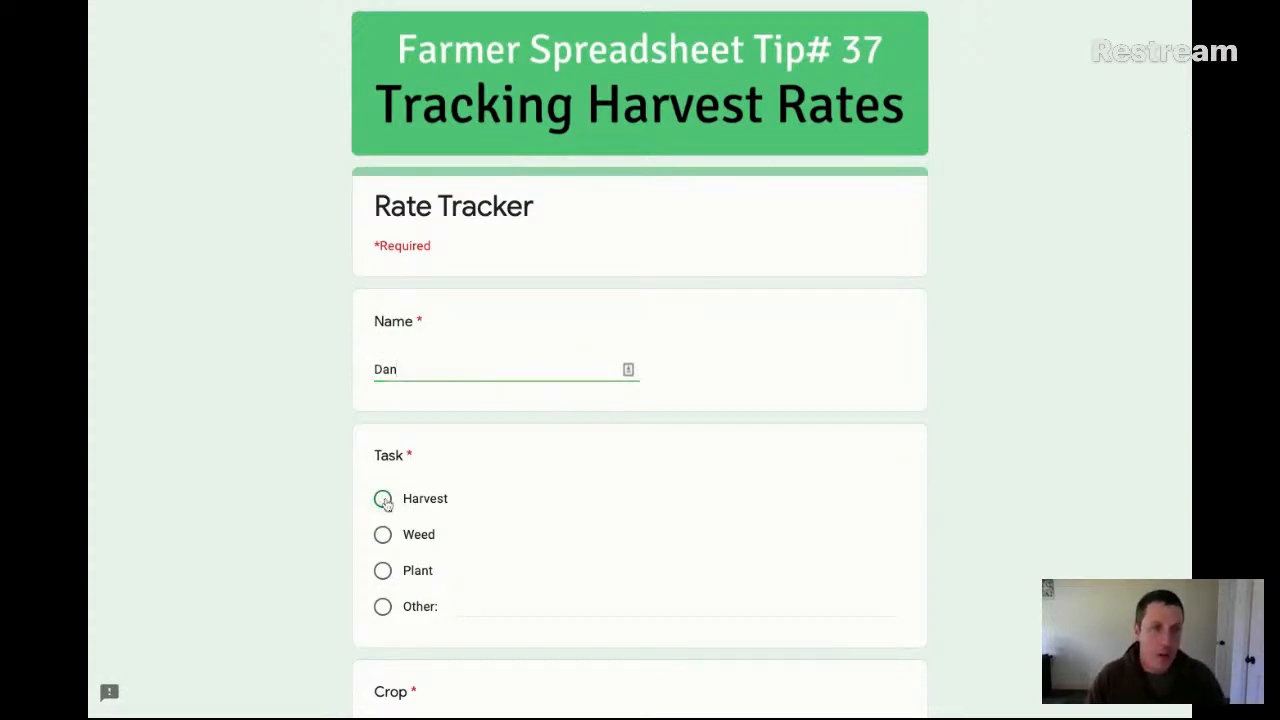
Choose Carrots as the crop and Bunches as the task units
scroll(512, 501, down, 4)
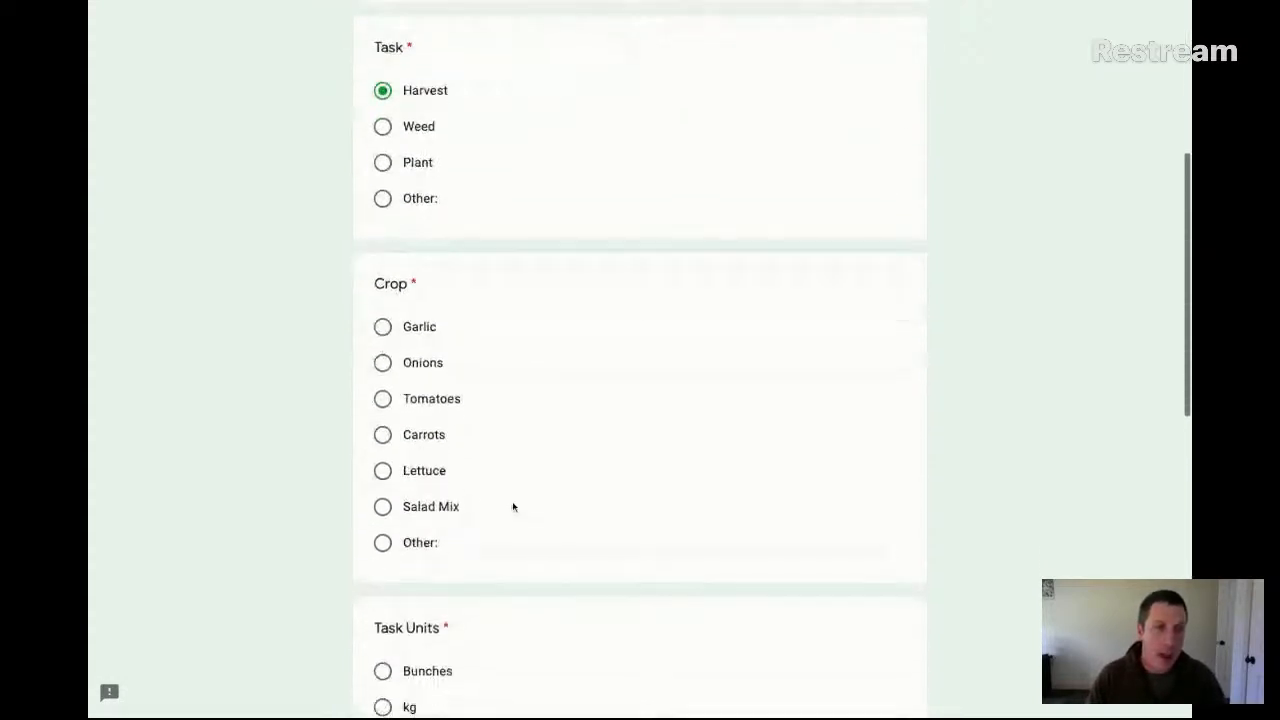
click(383, 434)
scroll(600, 440, down, 4)
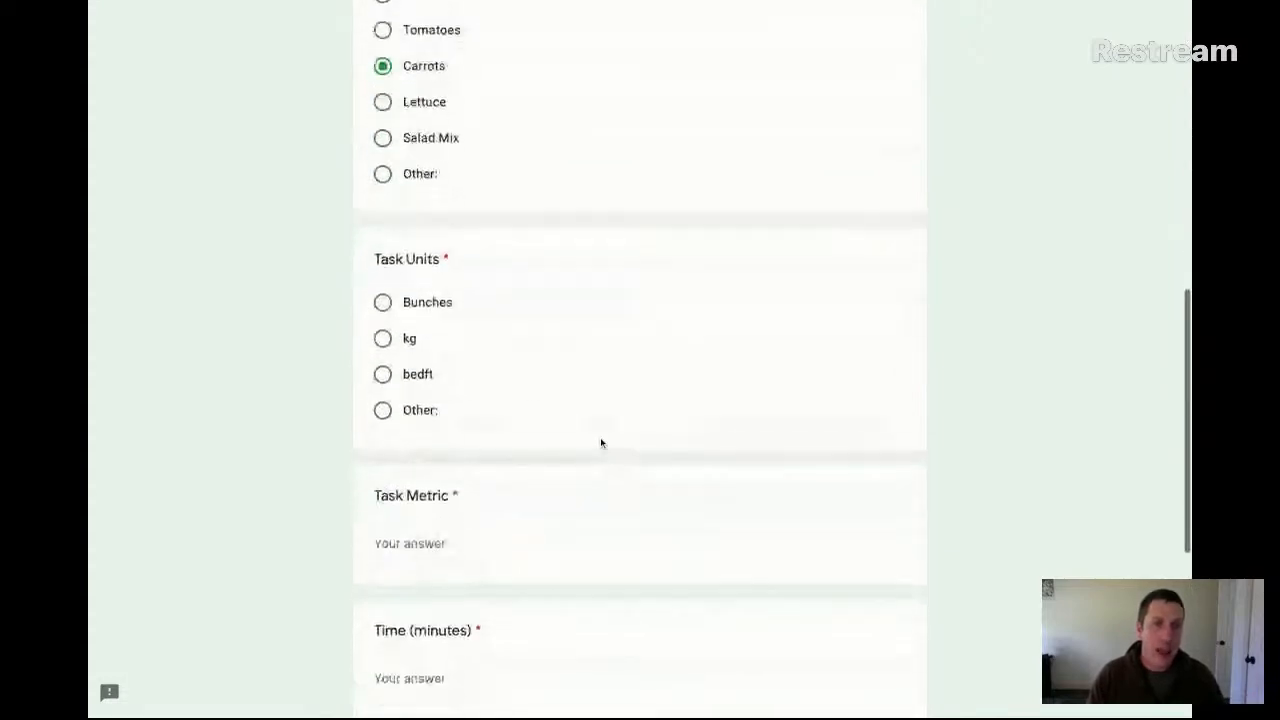
click(382, 302)
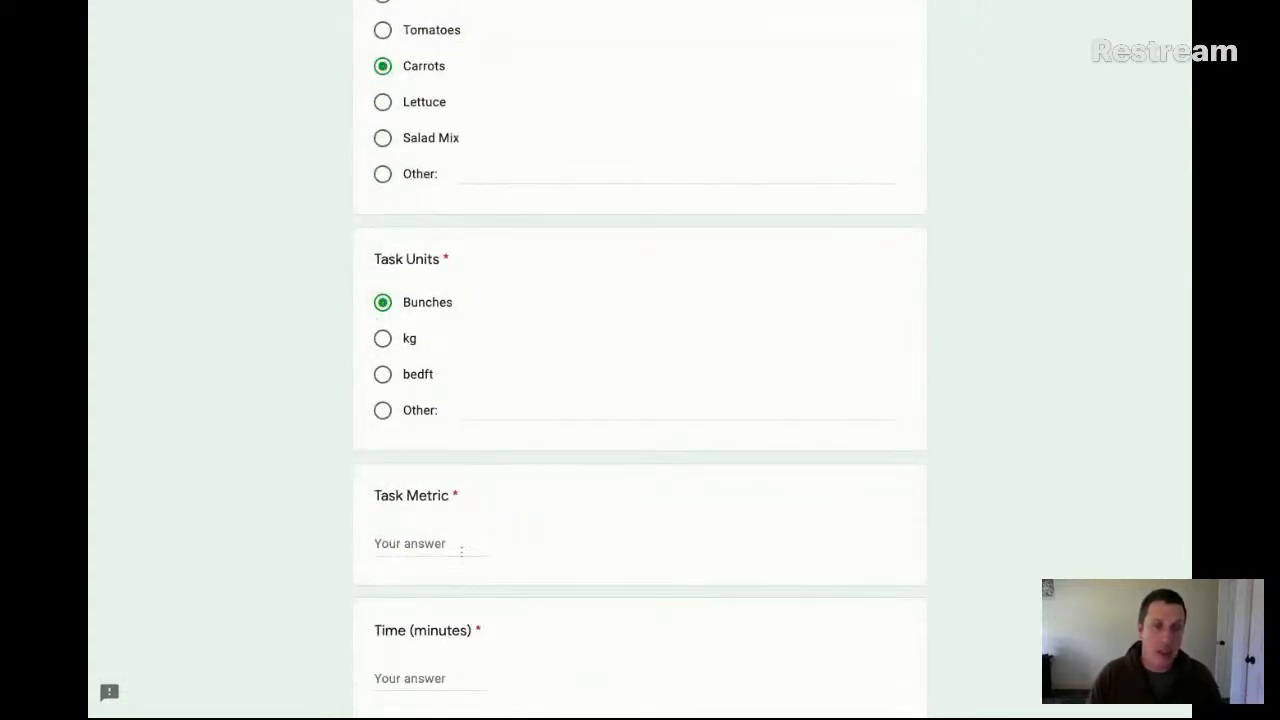
Answer the Task Metric question with 225 and the Time (minutes) question with 57
click(451, 540)
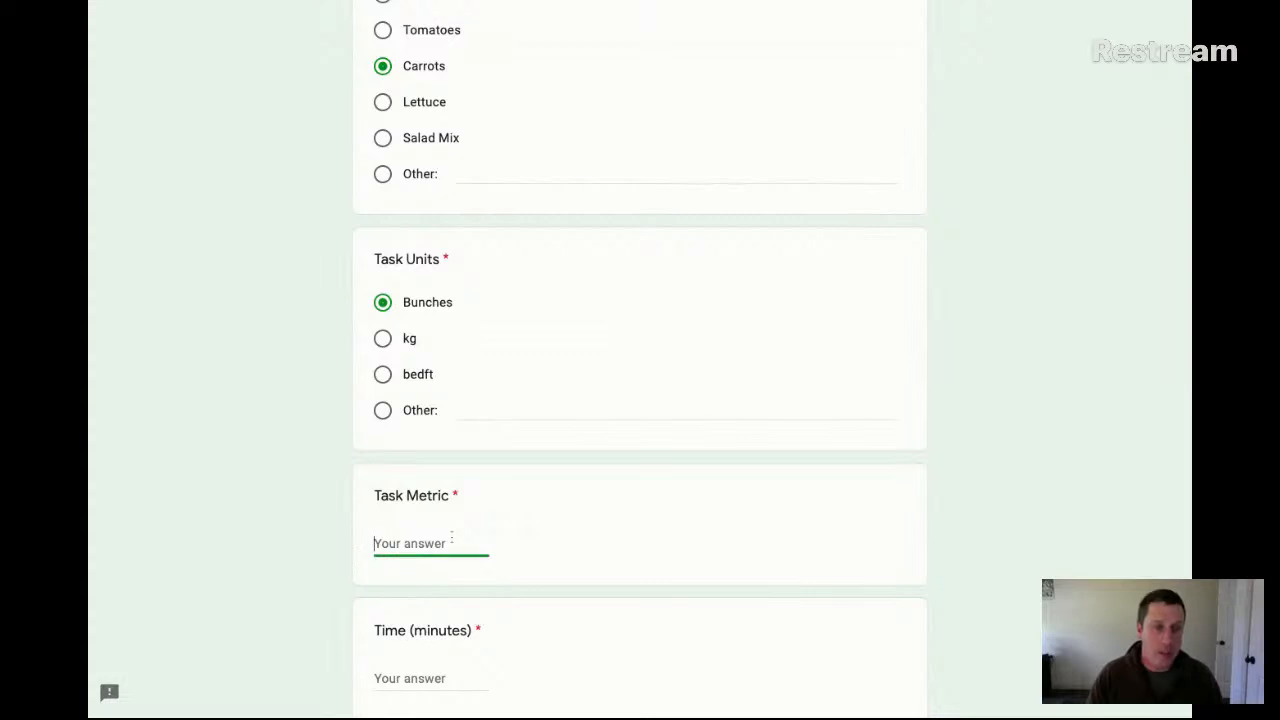
scroll(451, 540, down, 1)
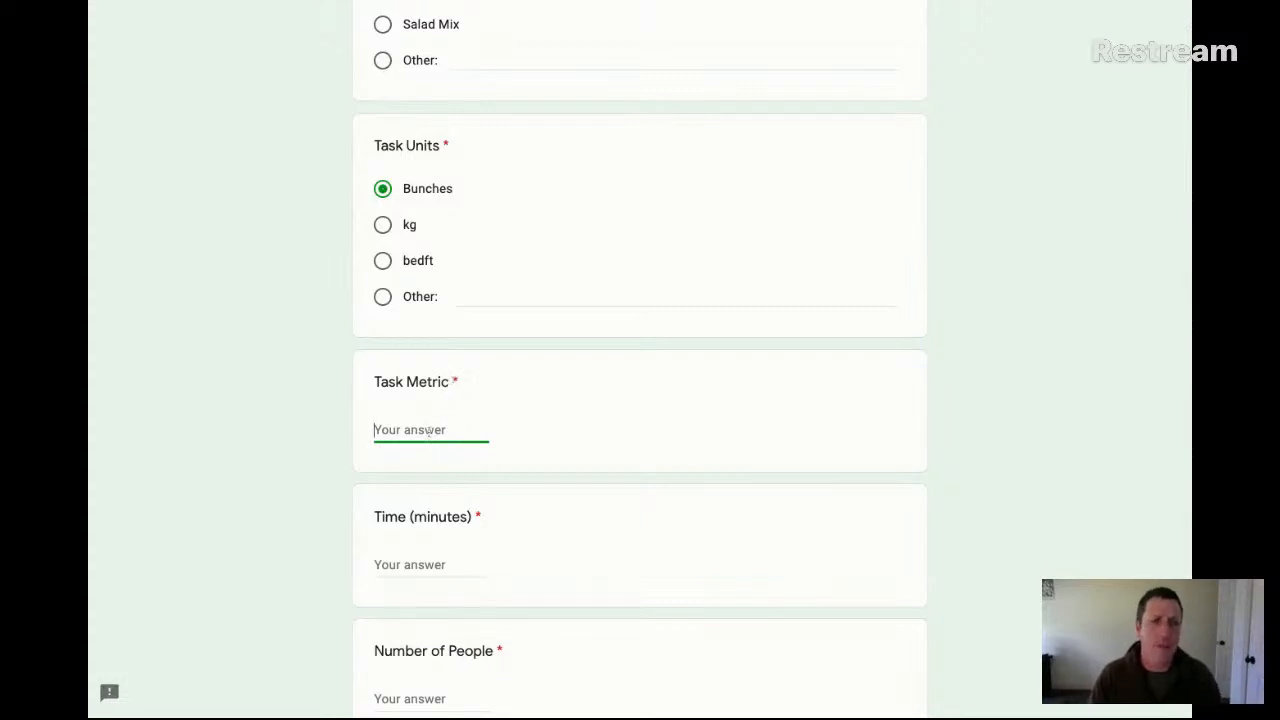
text(2)
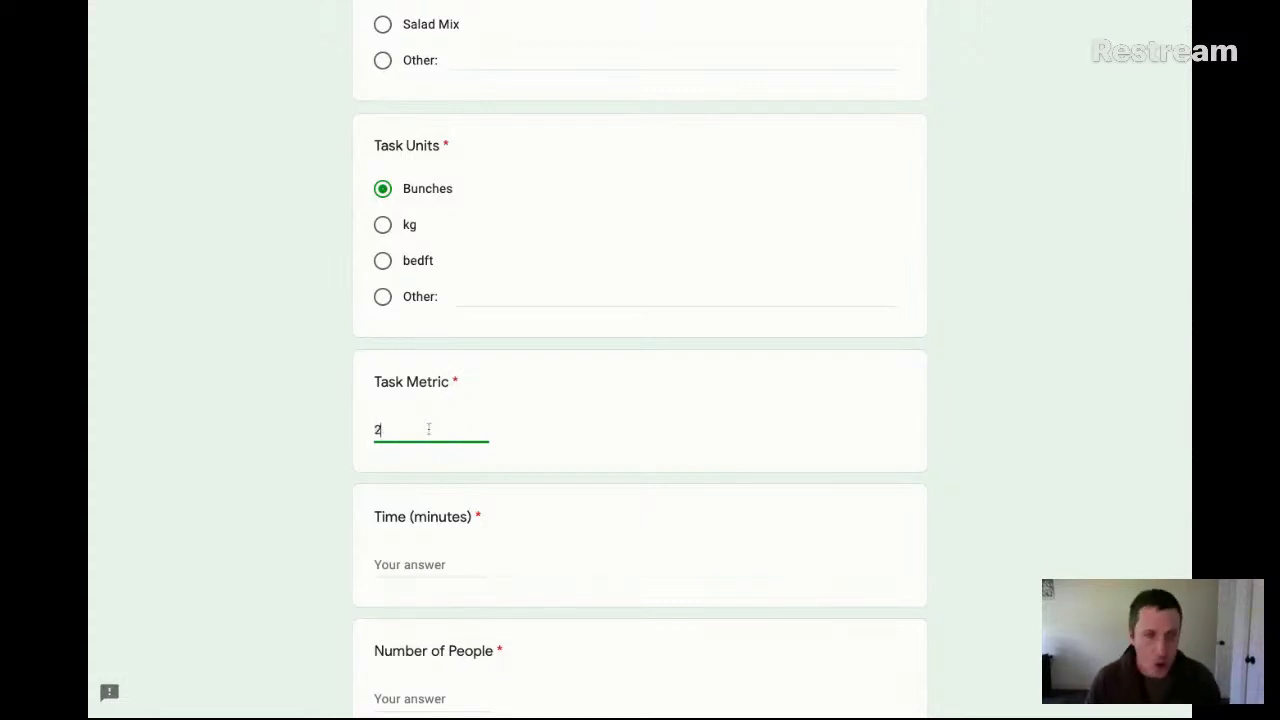
text(25)
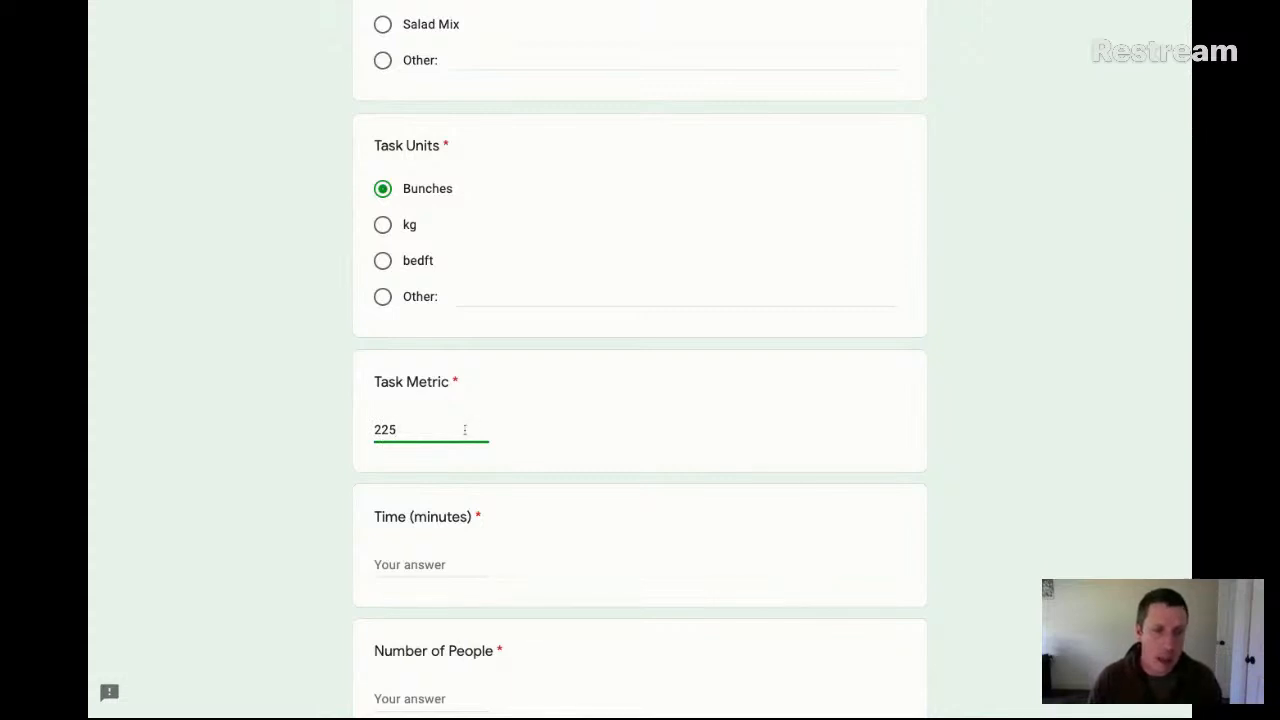
click(424, 564)
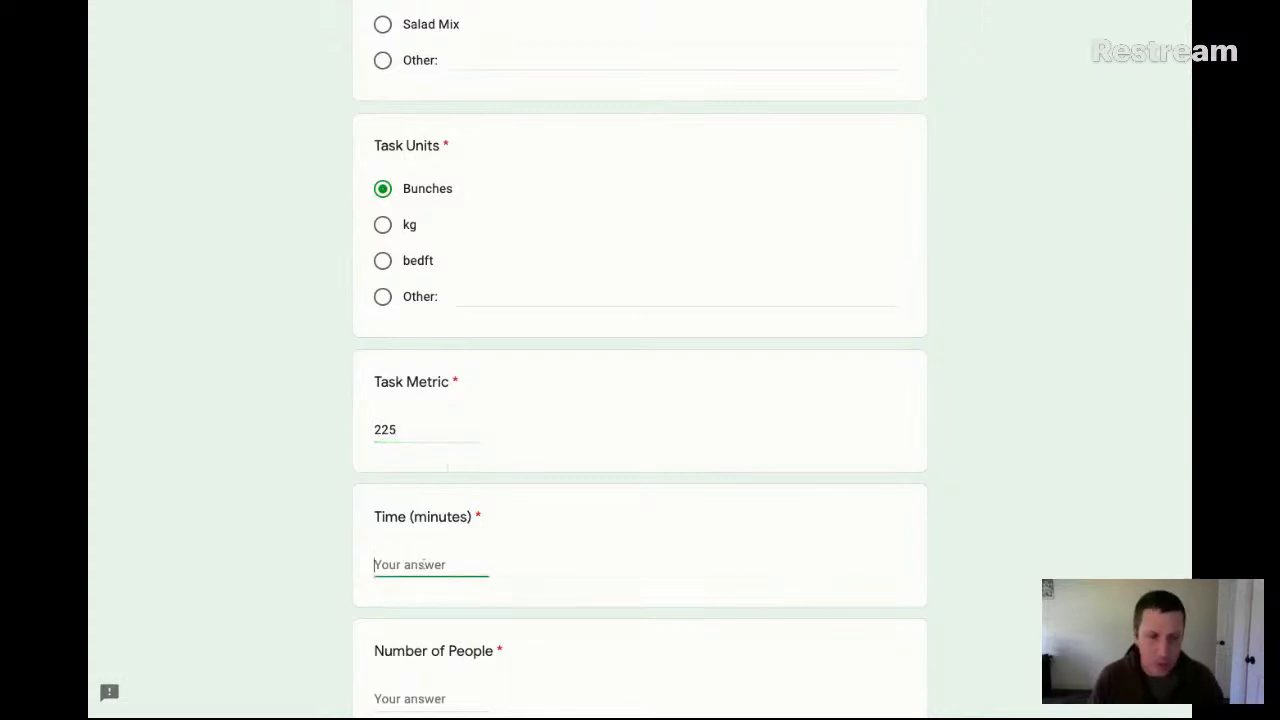
text(60)
key(BackSpace)
key(BackSpace)
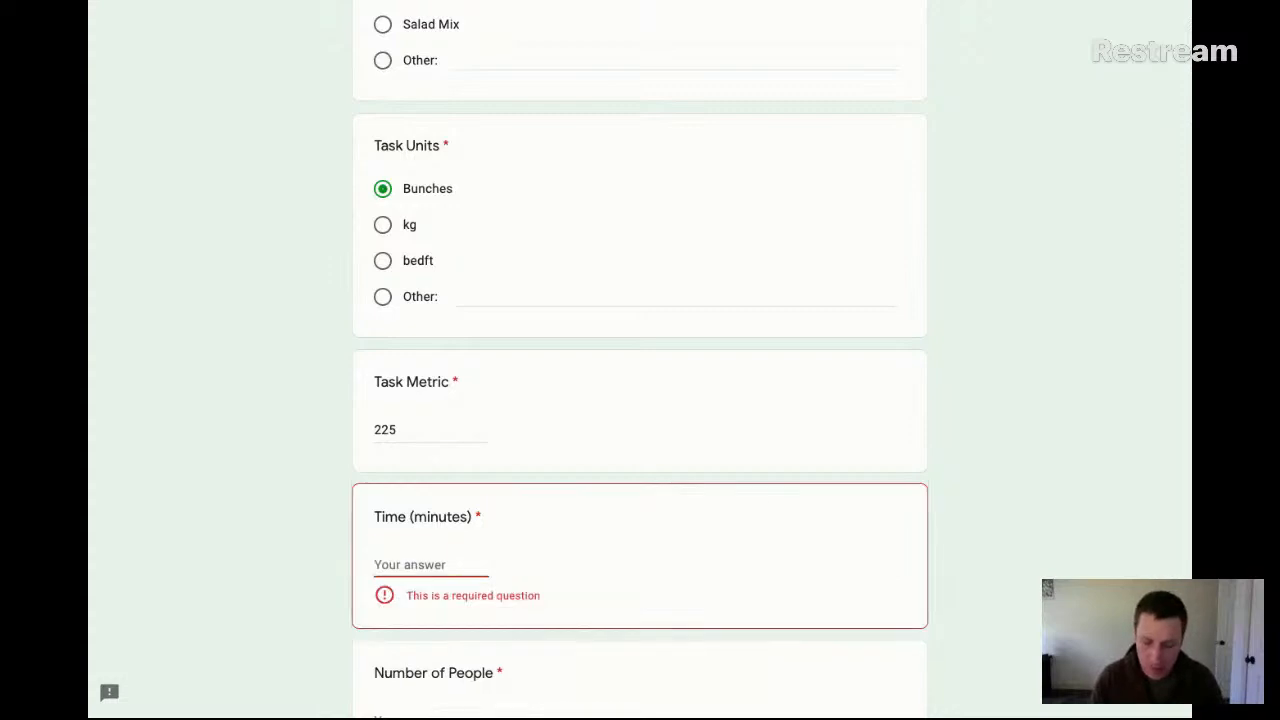
text(57)
Enter 2 as the Number of People and submit the response with the notes question left blank
scroll(496, 575, down, 3)
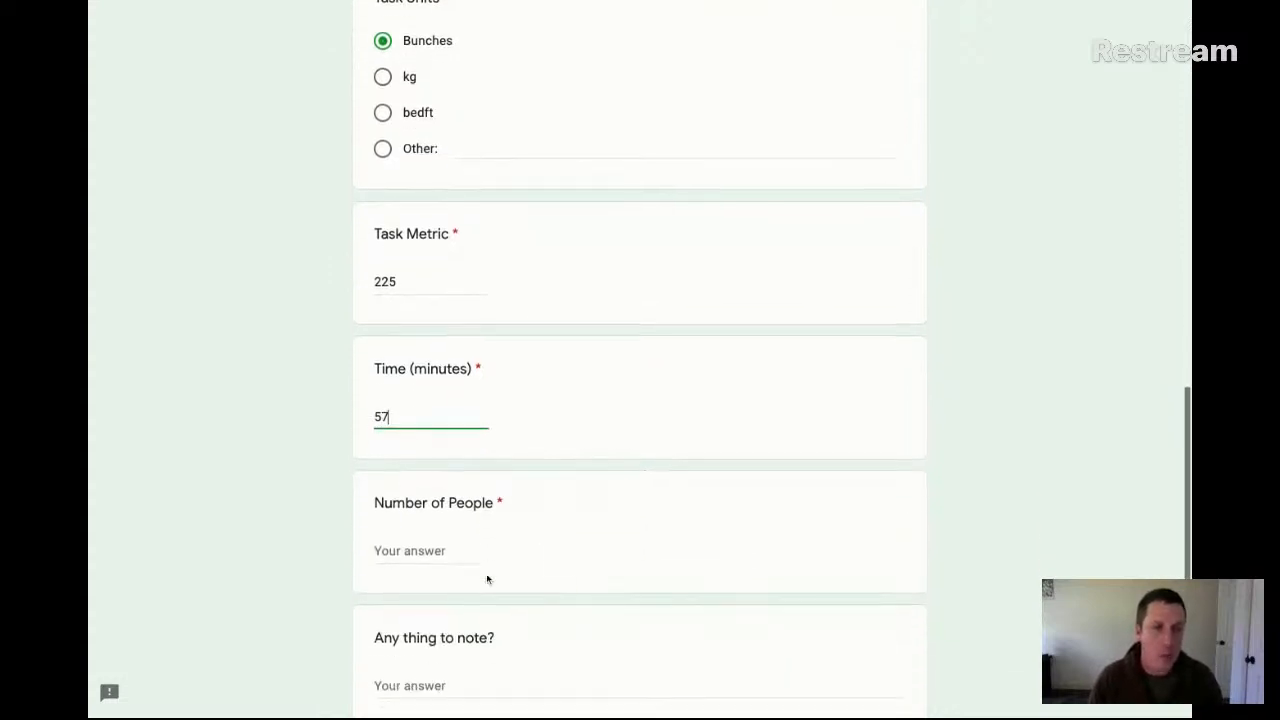
click(416, 540)
text(2)
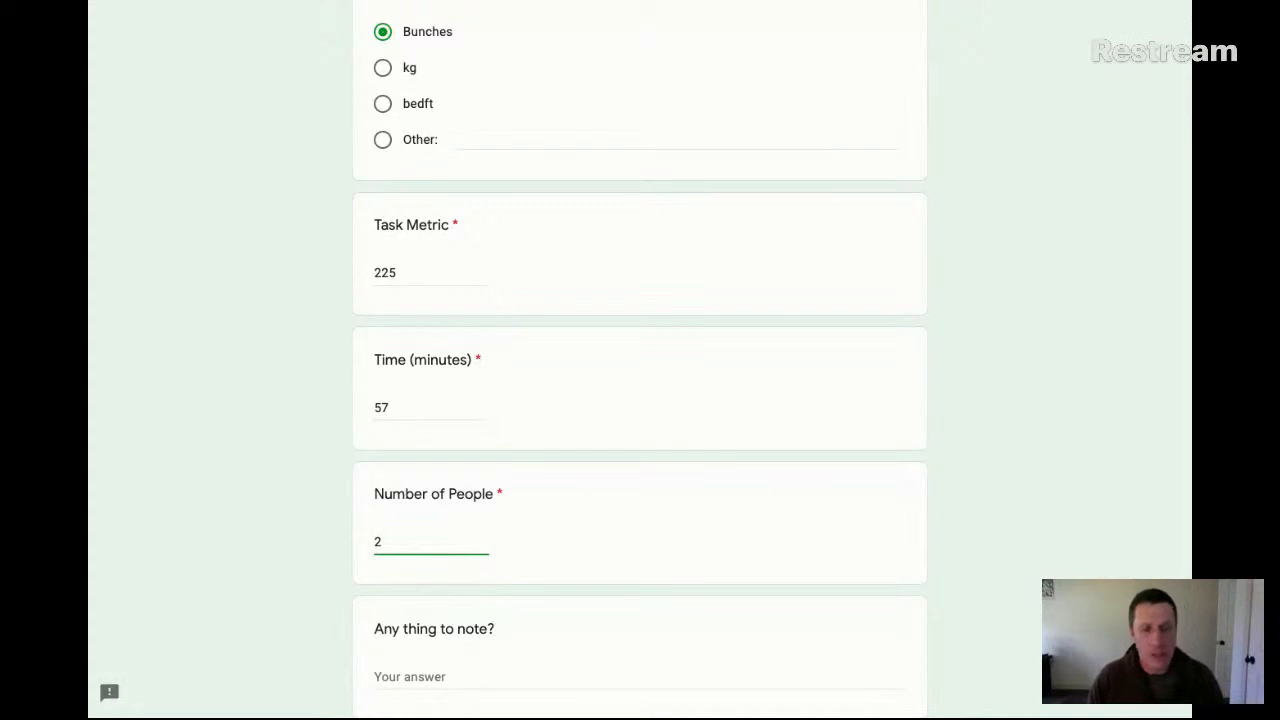
scroll(423, 536, down, 1)
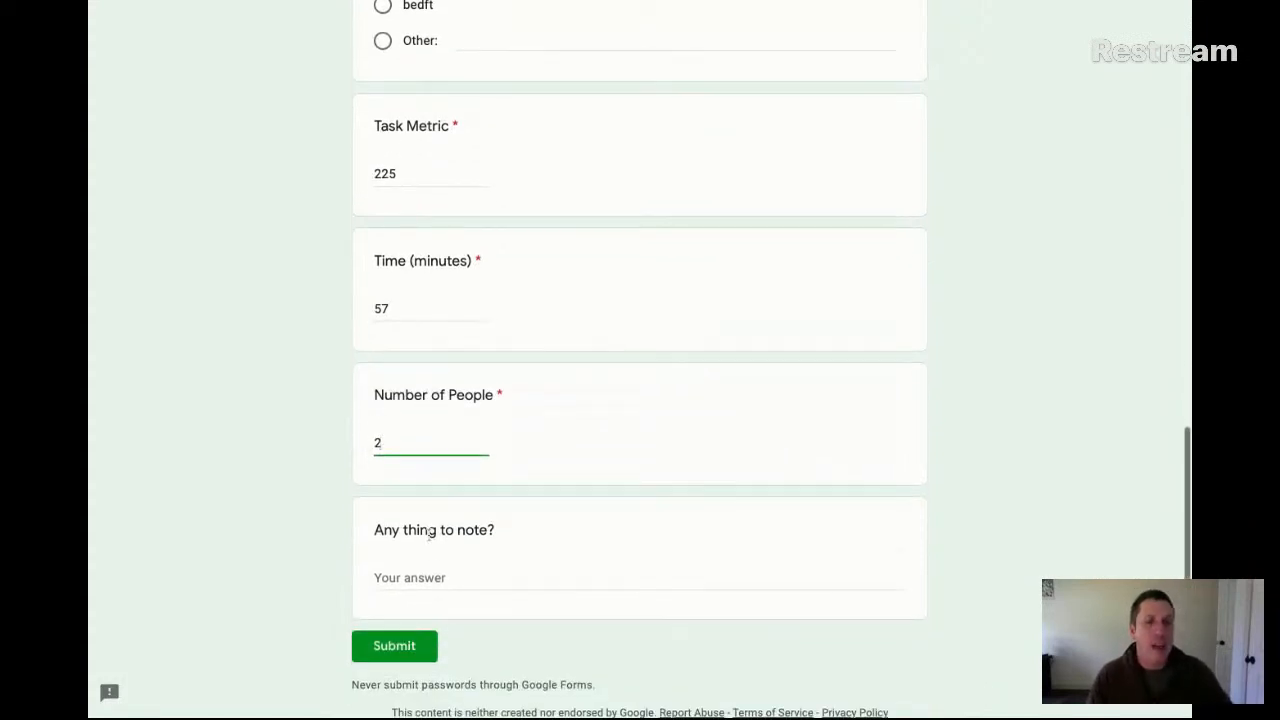
click(429, 577)
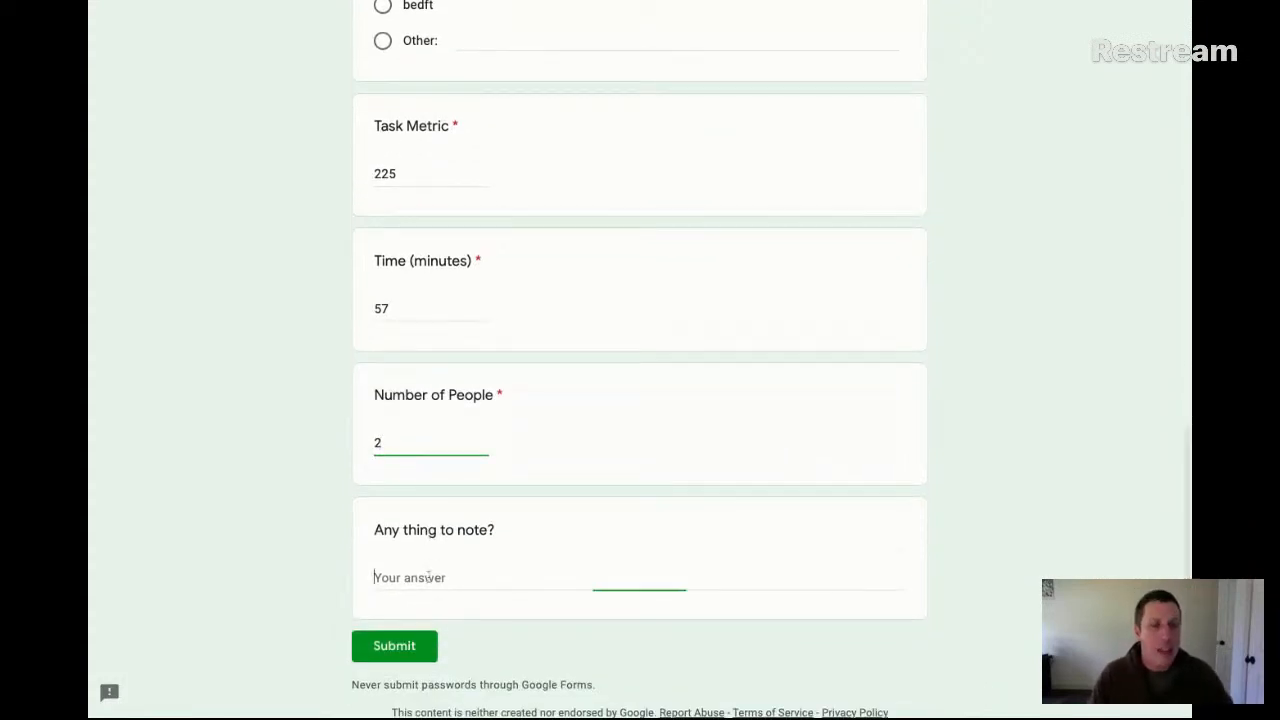
click(403, 648)
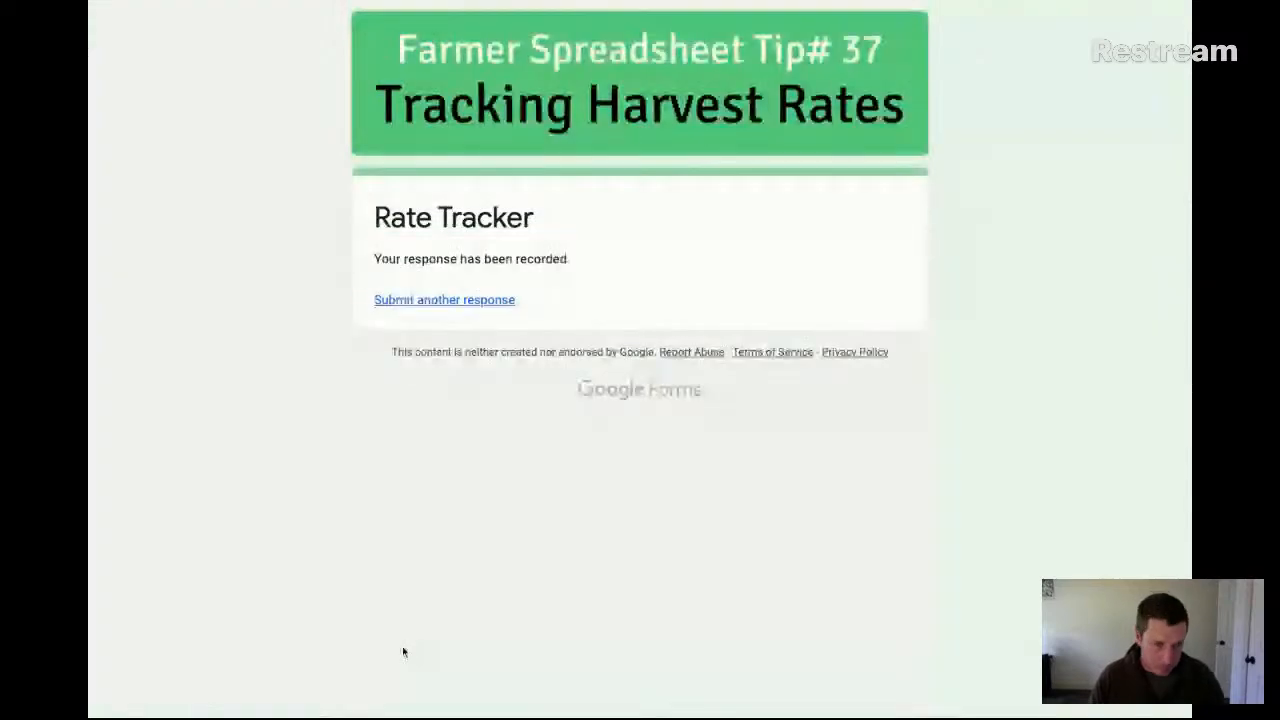
Start another response to the form and enter the respondent's first name in the Name question
click(481, 303)
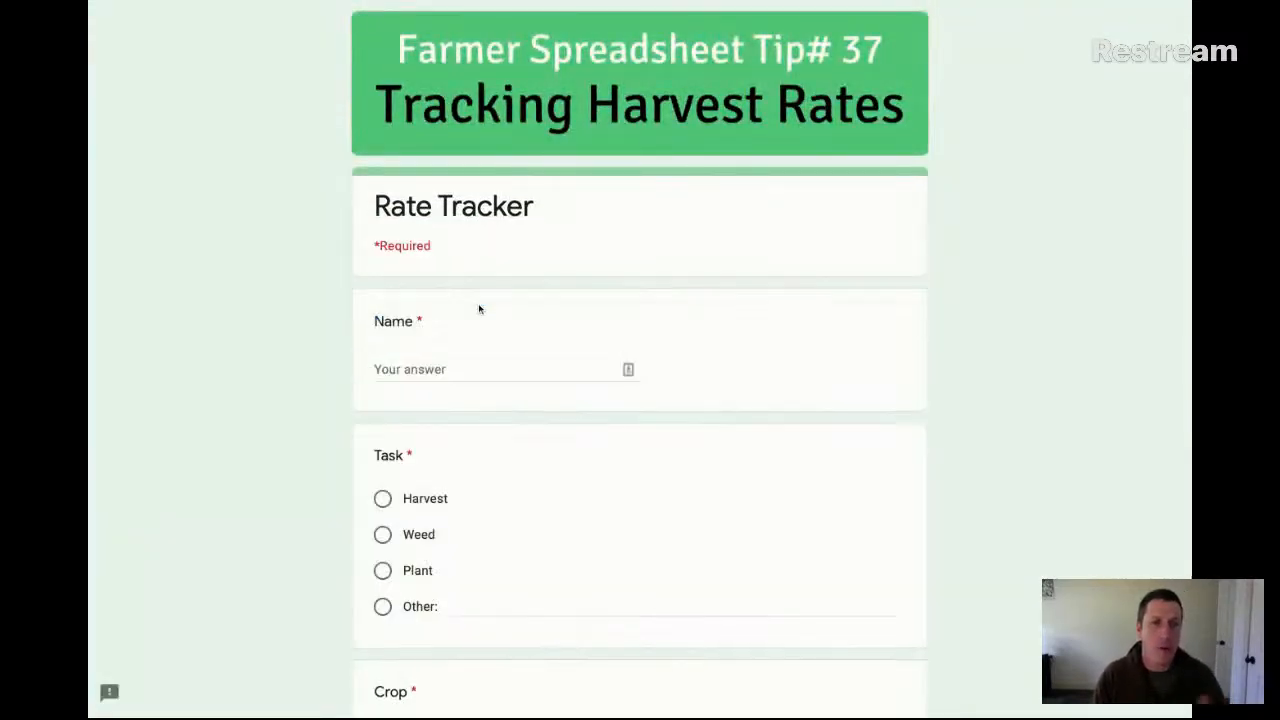
click(466, 366)
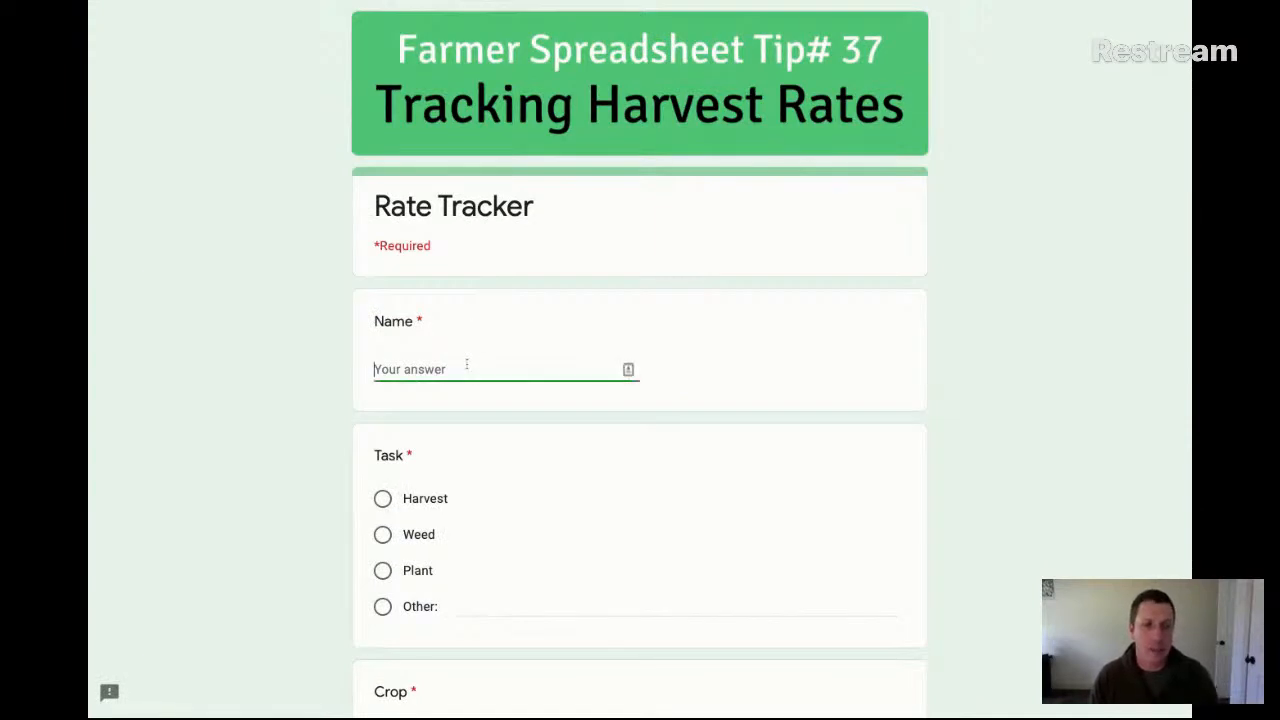
text(Da)
key(BackSpace)
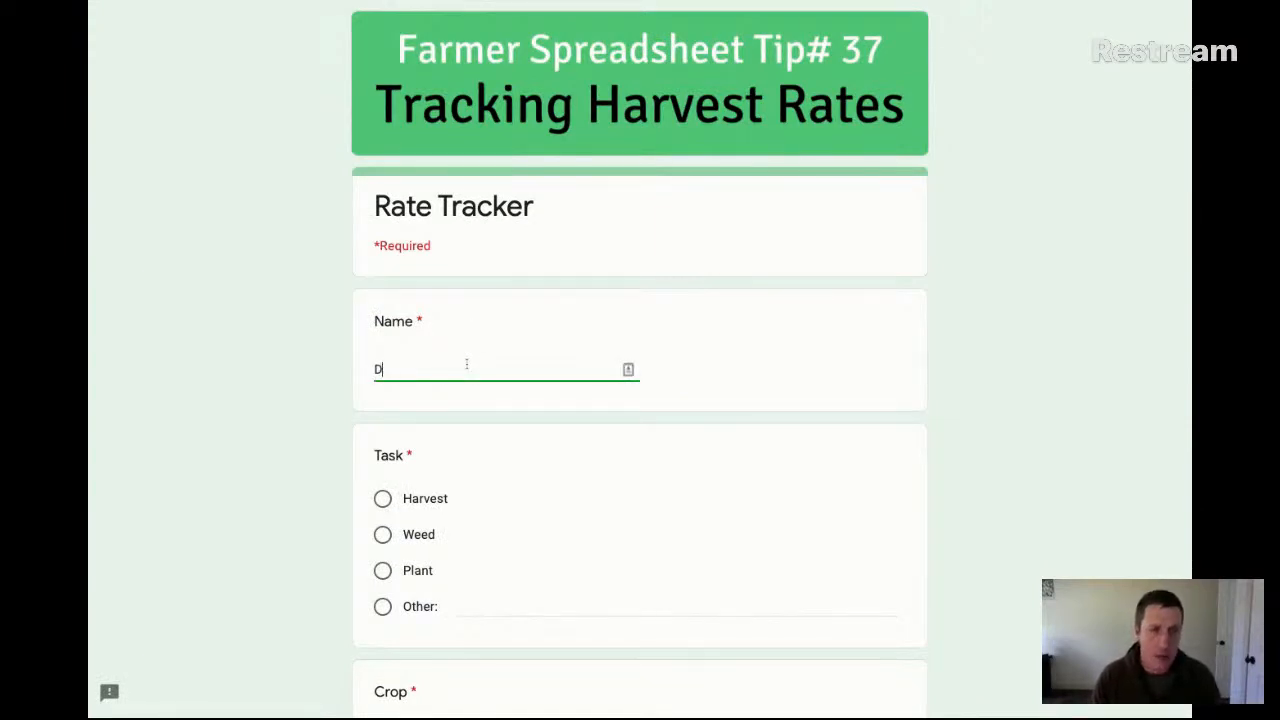
text(an)
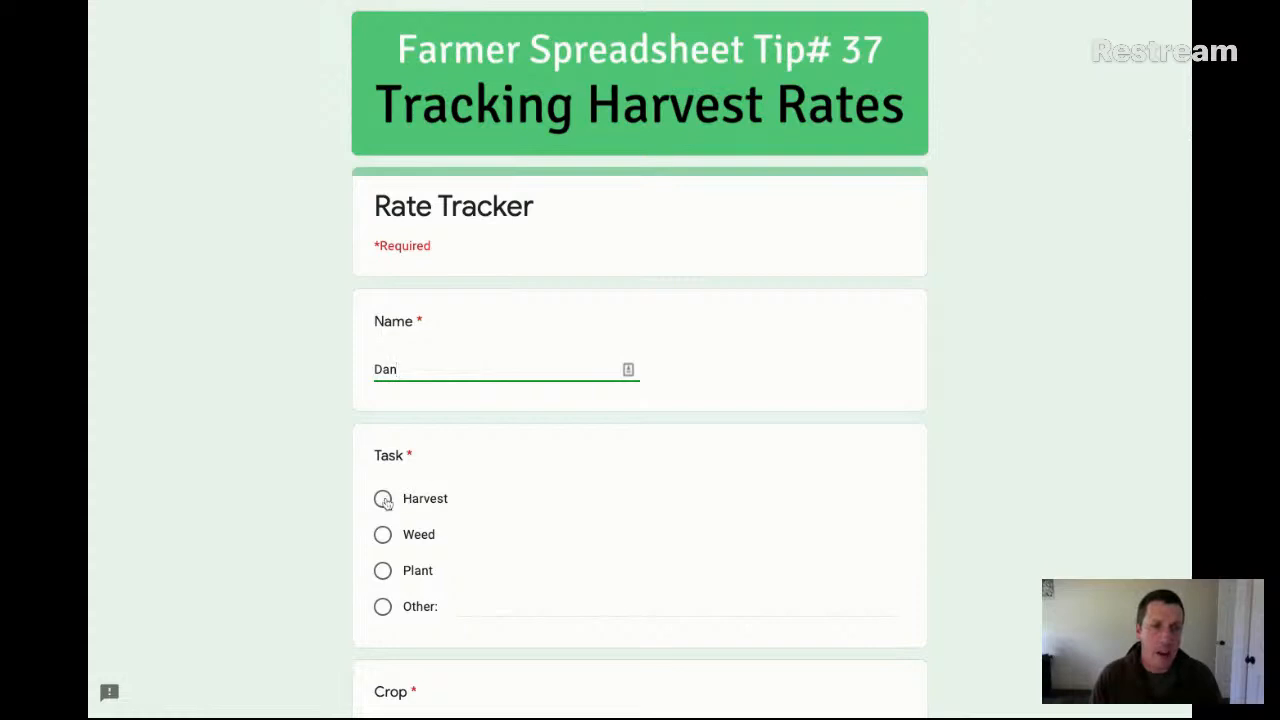
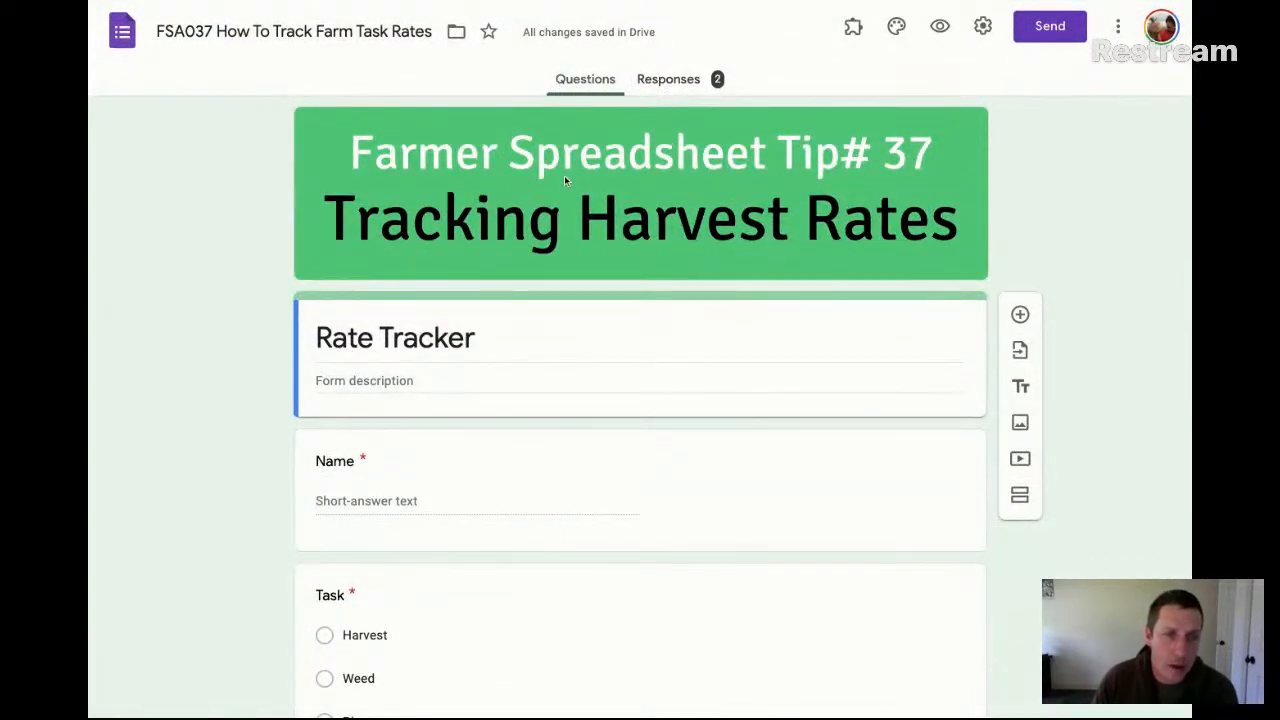
Review the form's response summary, from the Name chart through the Number of People question
scroll(575, 200, down, 1)
click(658, 79)
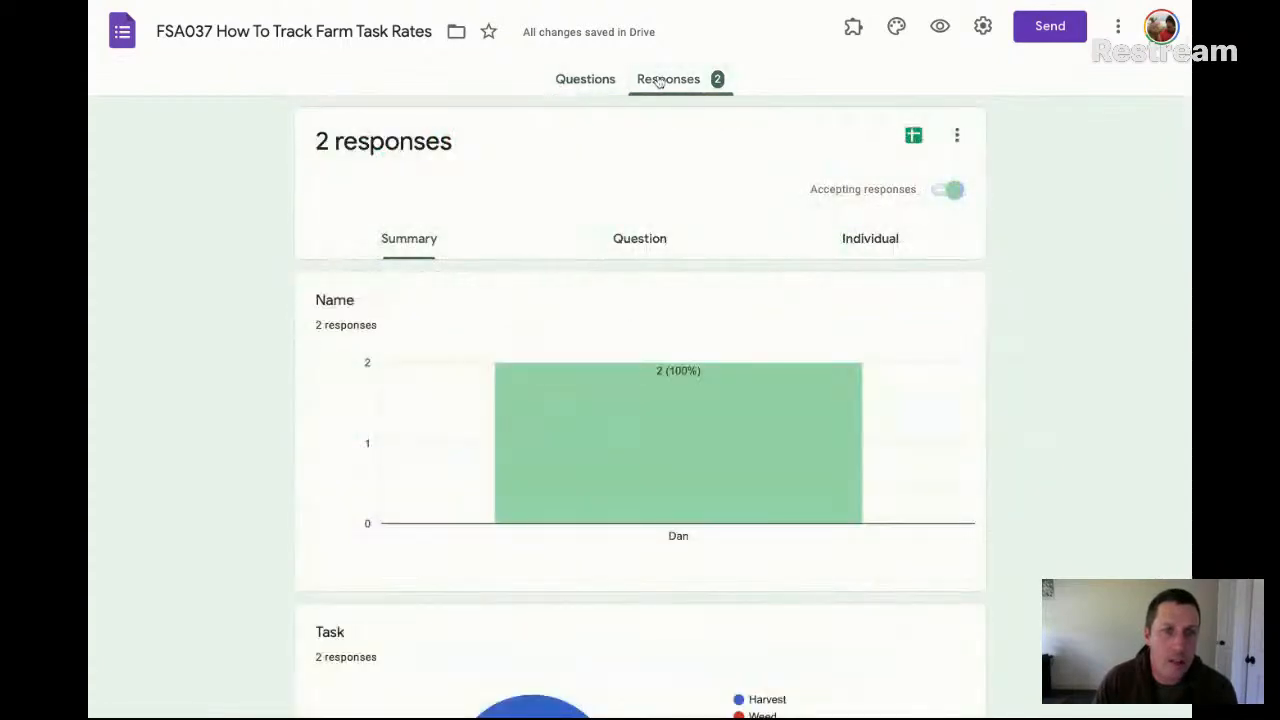
scroll(662, 376, down, 4)
scroll(662, 376, up, 4)
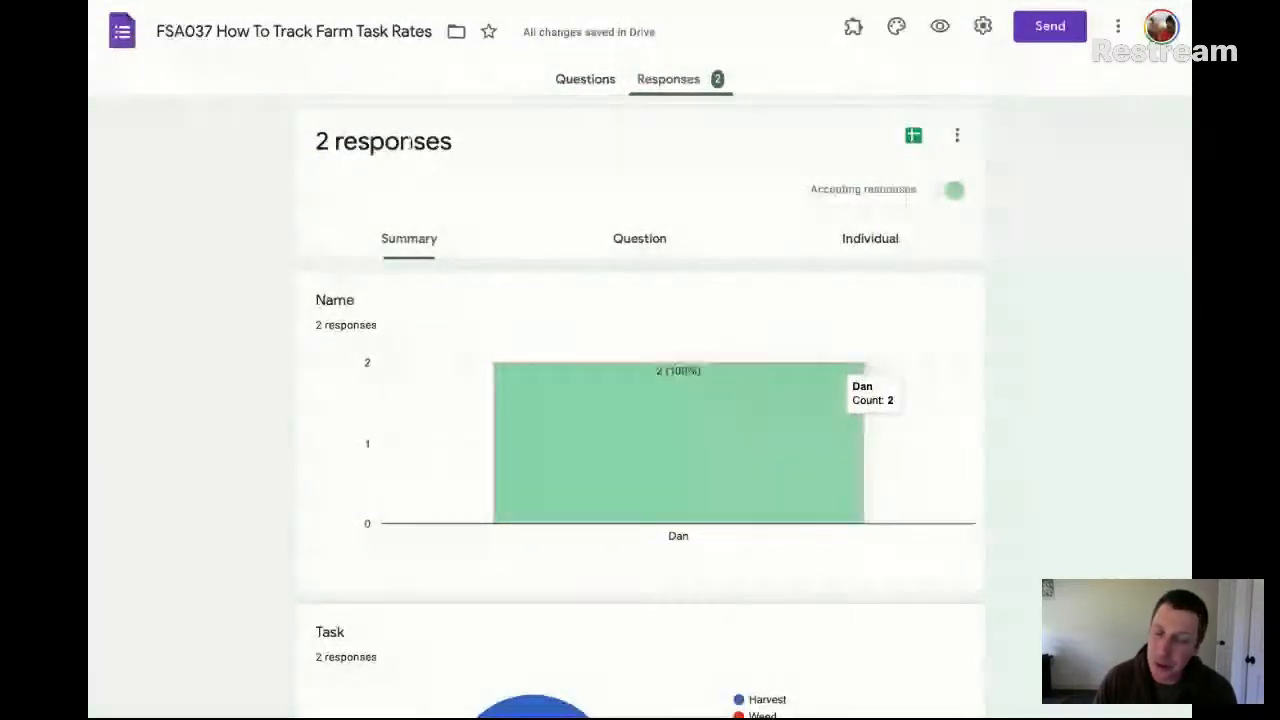
scroll(597, 412, down, 4)
scroll(597, 414, down, 5)
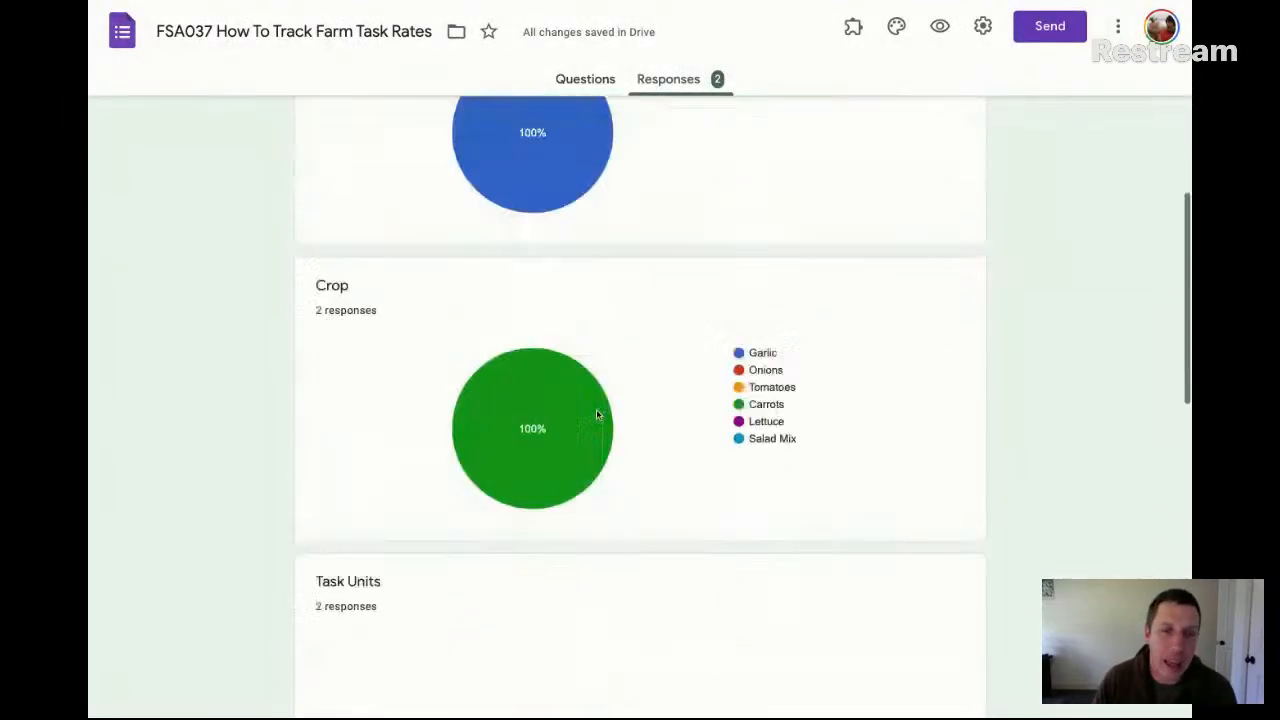
scroll(597, 414, down, 3)
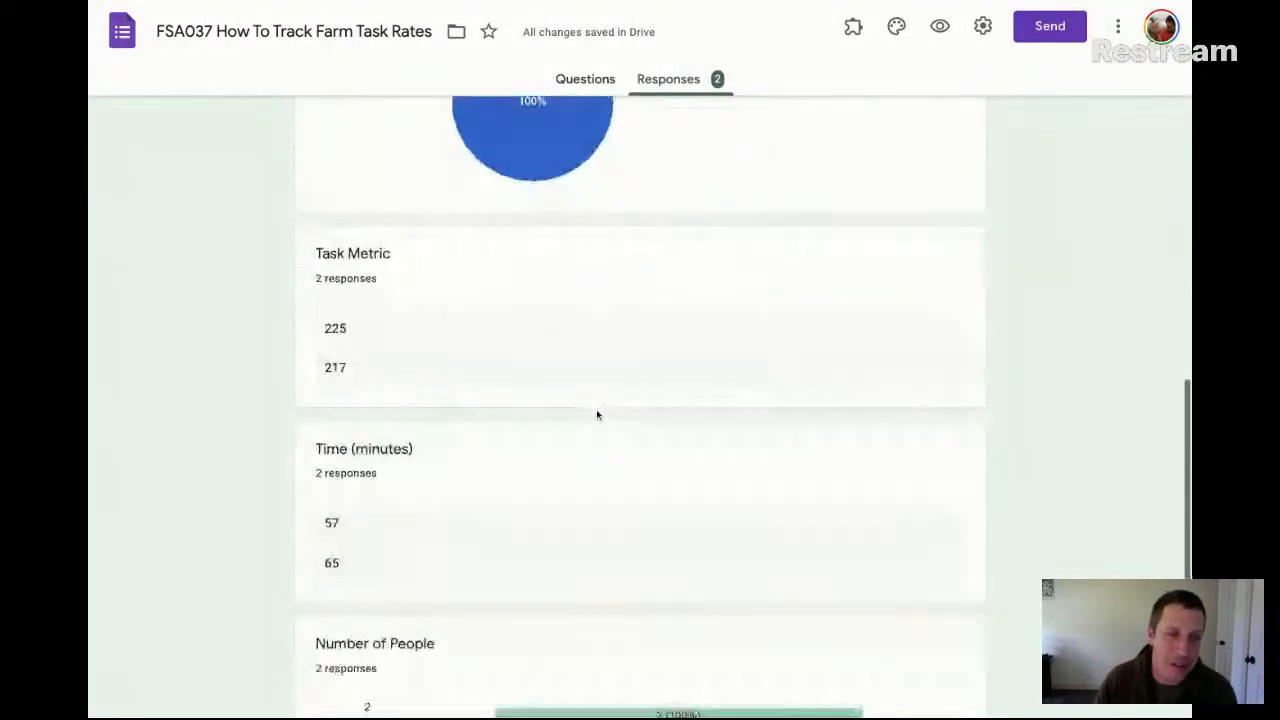
scroll(597, 414, up, 12)
scroll(597, 414, up, 1)
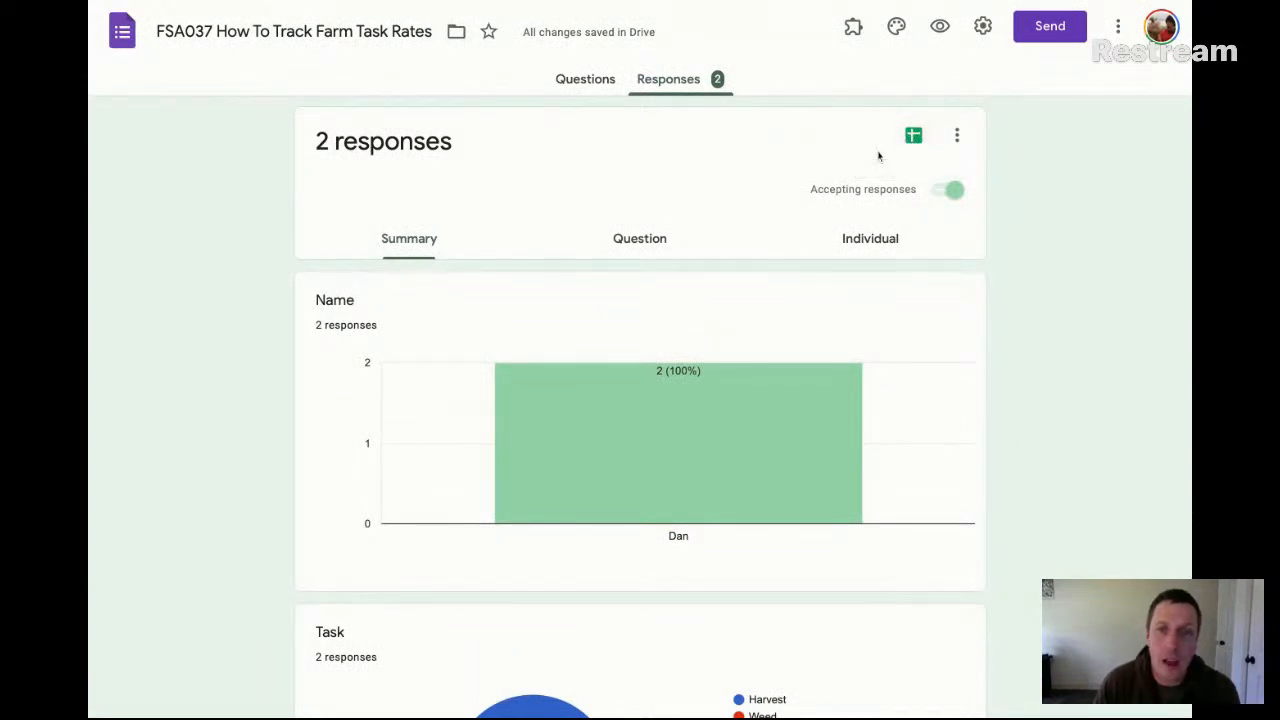
Open the response destination settings, choose the existing spreadsheet option, and close them without applying it
click(957, 135)
click(1143, 163)
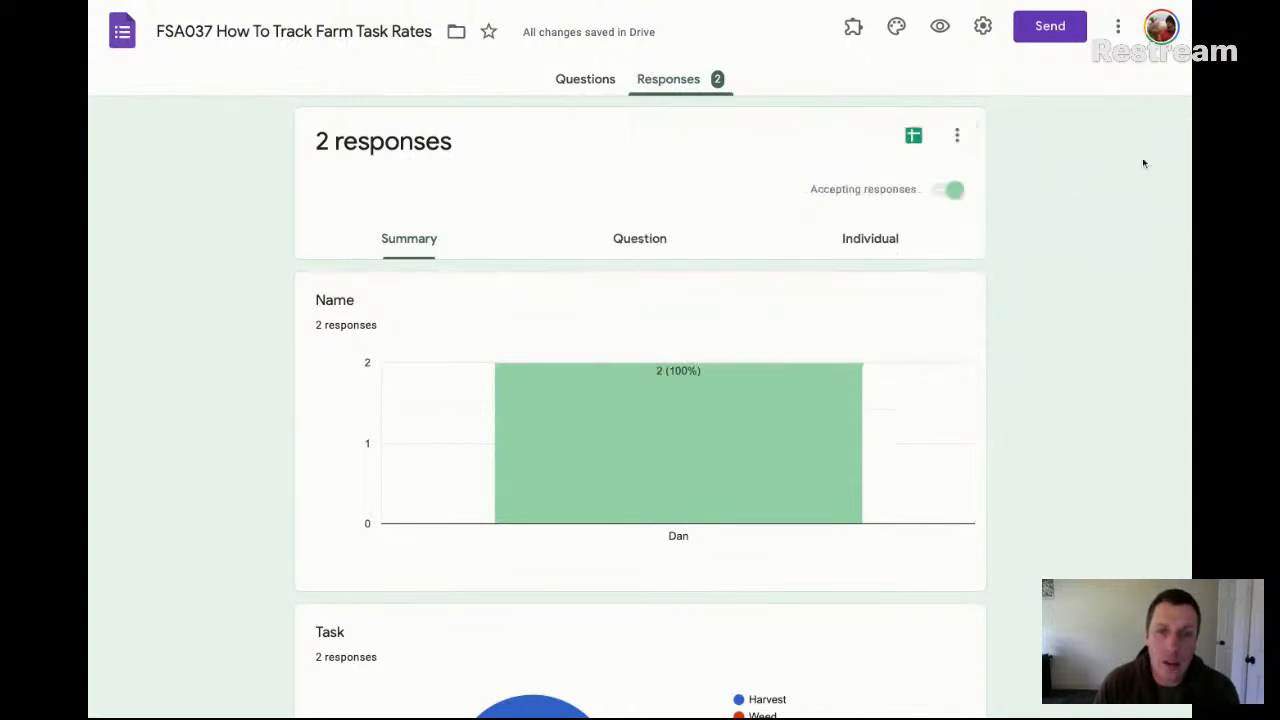
click(914, 137)
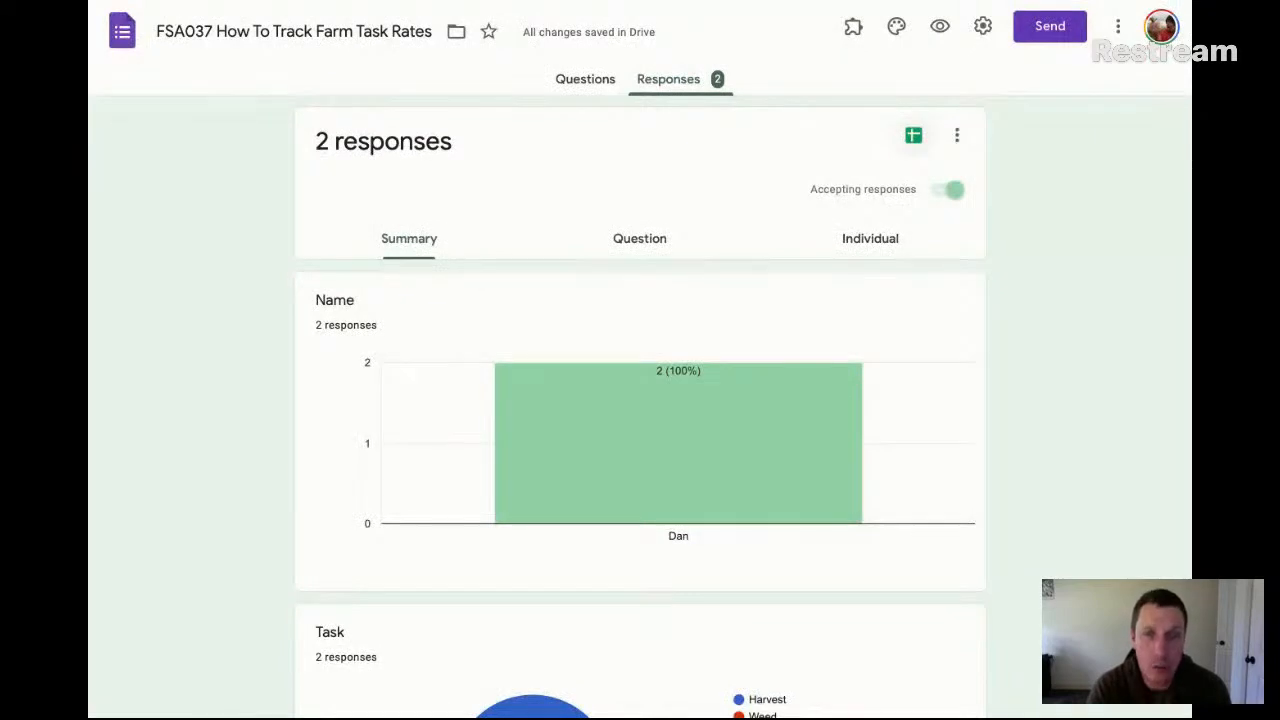
click(957, 138)
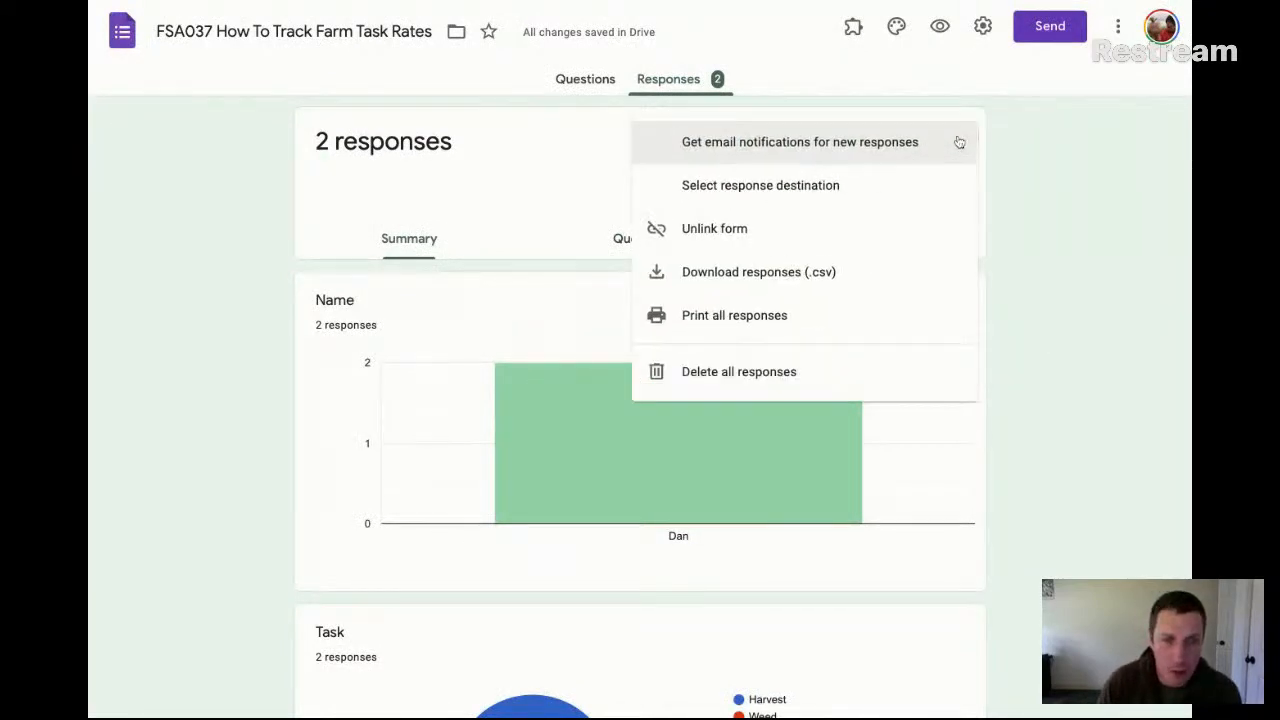
click(782, 186)
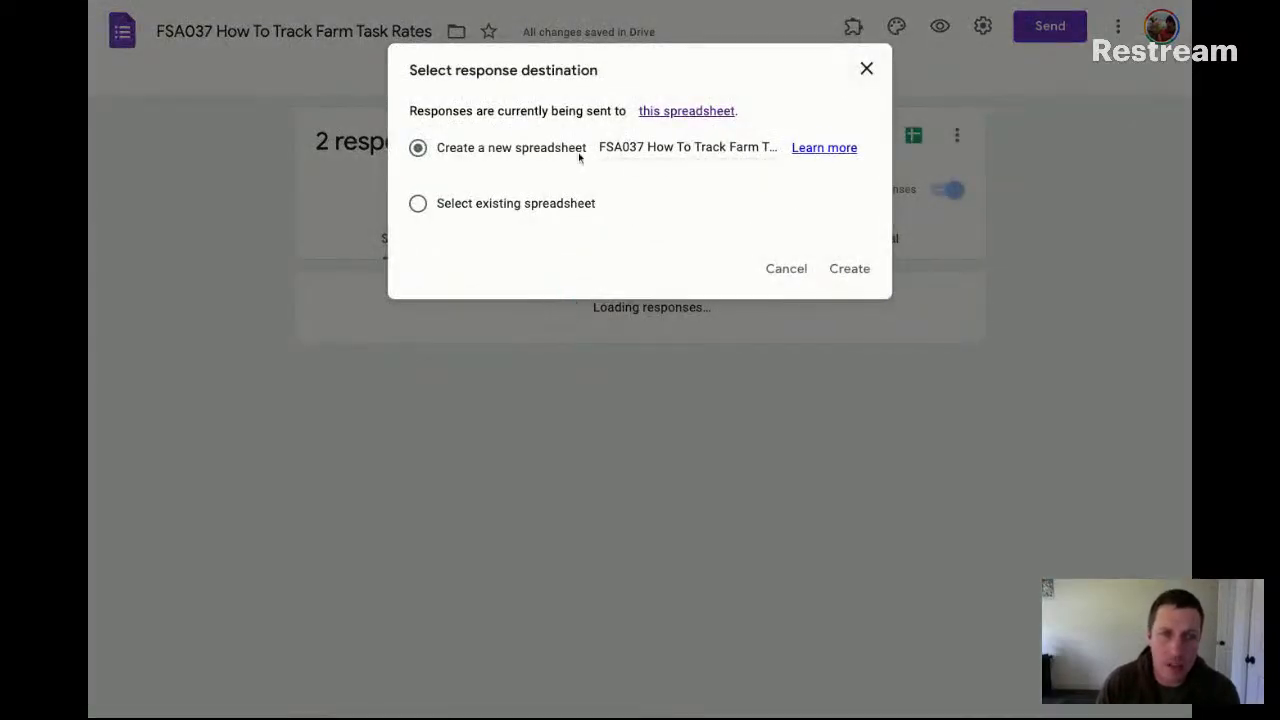
click(418, 204)
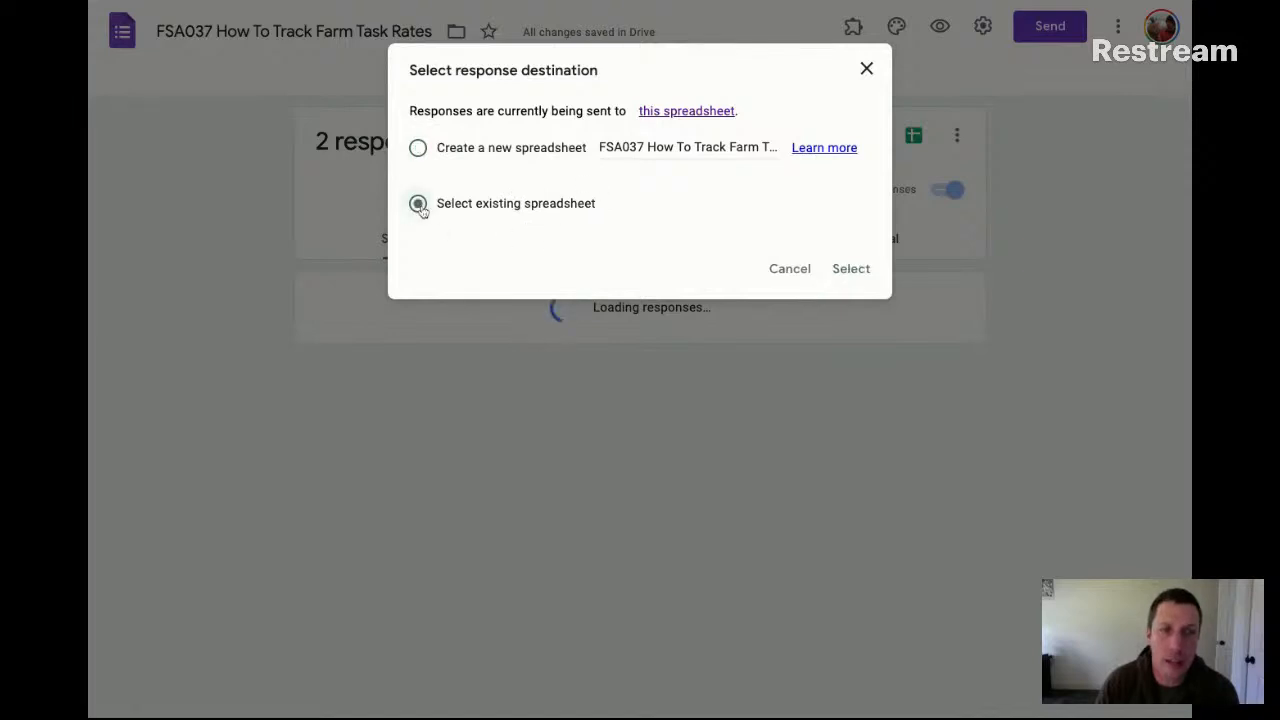
click(866, 68)
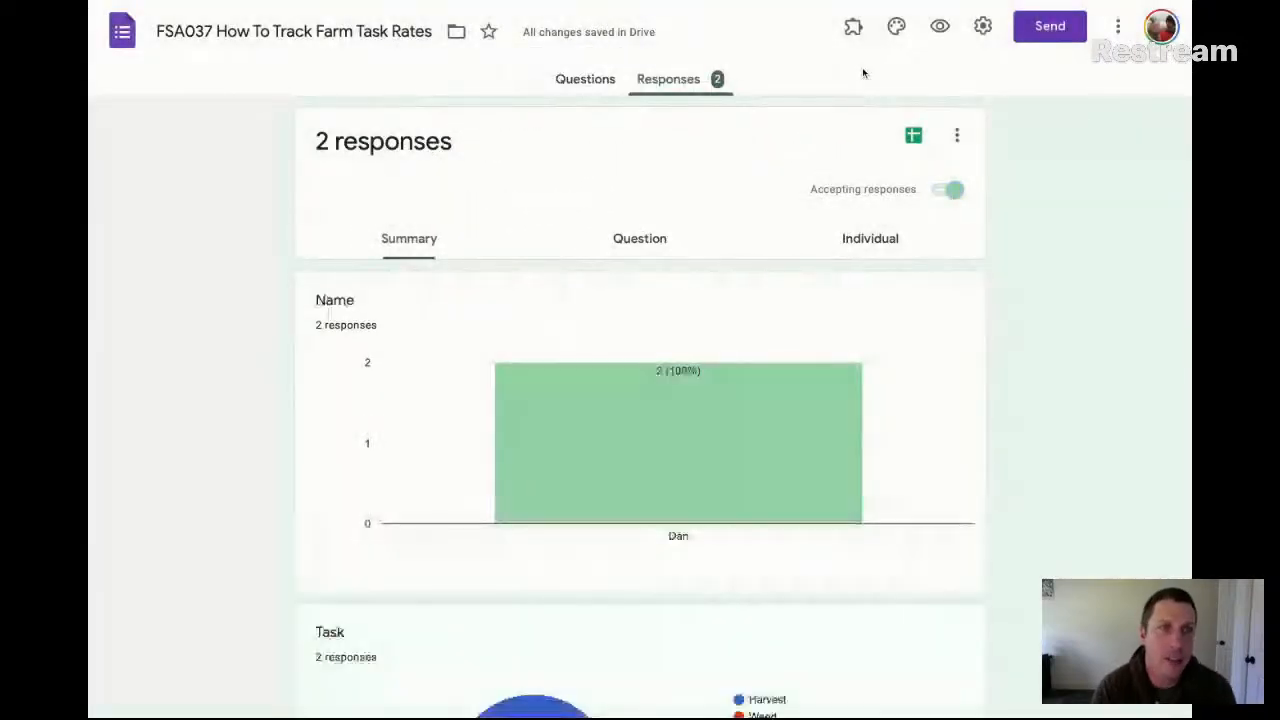
Switch to the linked Google Sheets spreadsheet and open the Form Responses 1 sheet to look over its columns
scroll(840, 90, down, 1)
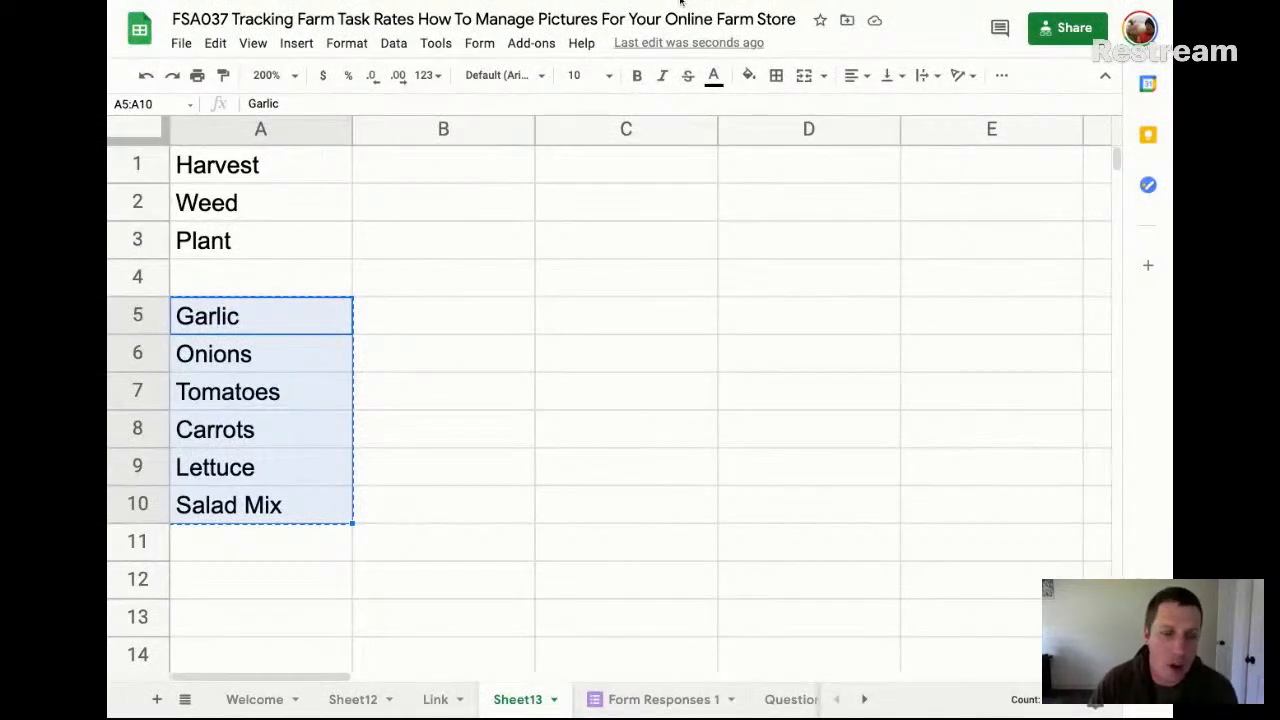
click(660, 699)
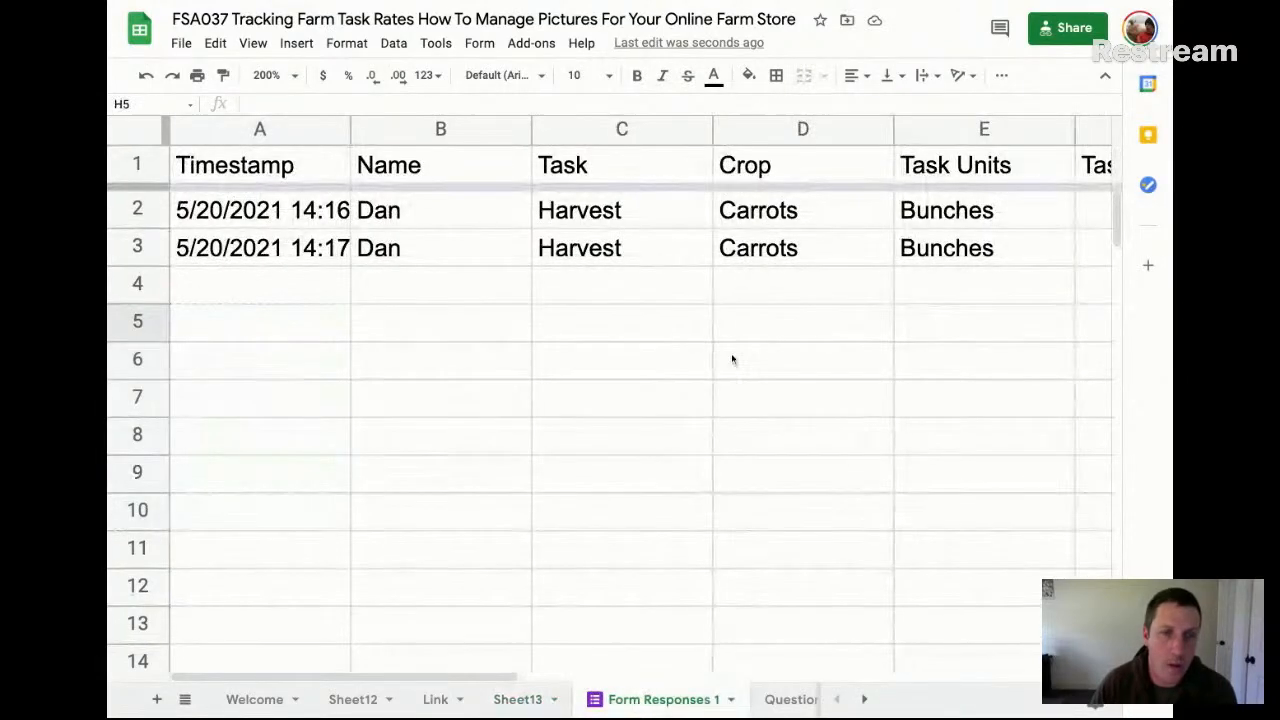
scroll(731, 359, right, 2)
scroll(731, 359, right, 4)
scroll(731, 359, left, 5)
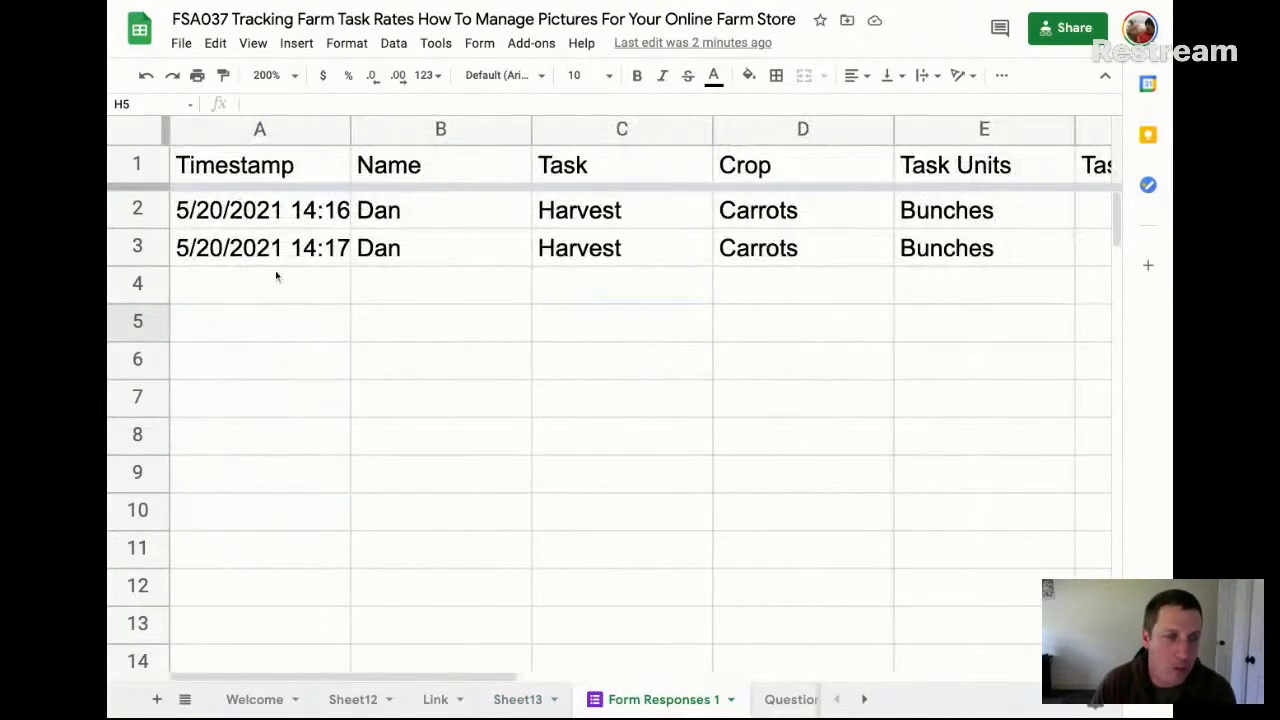
scroll(443, 229, right, 6)
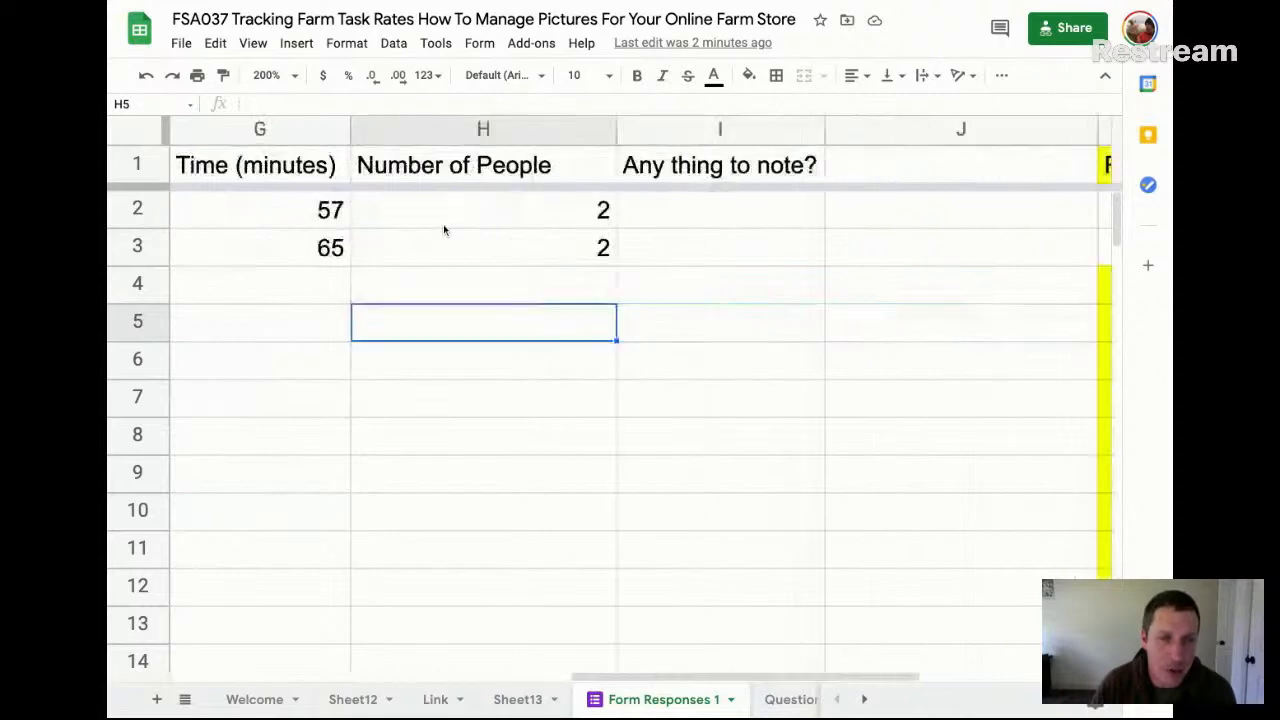
scroll(443, 229, left, 6)
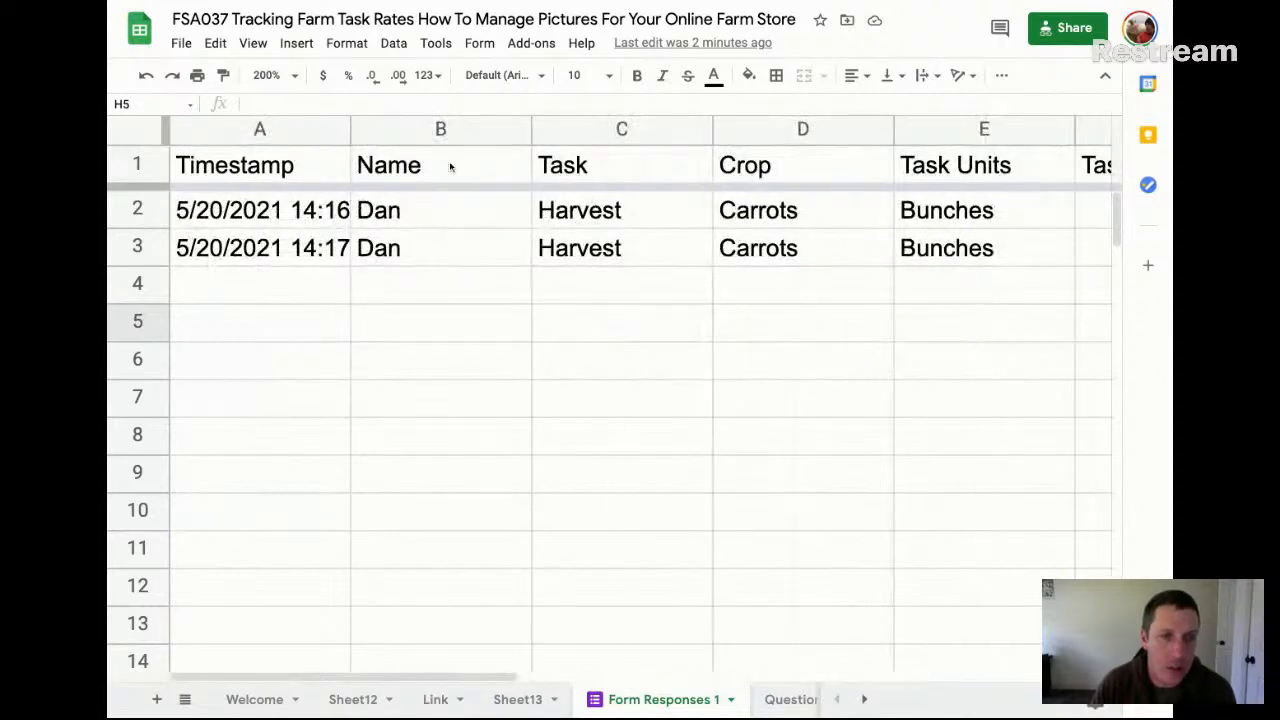
Examine the recorded answers column by column, from Name through the notes question
click(450, 167)
click(445, 208)
click(450, 247)
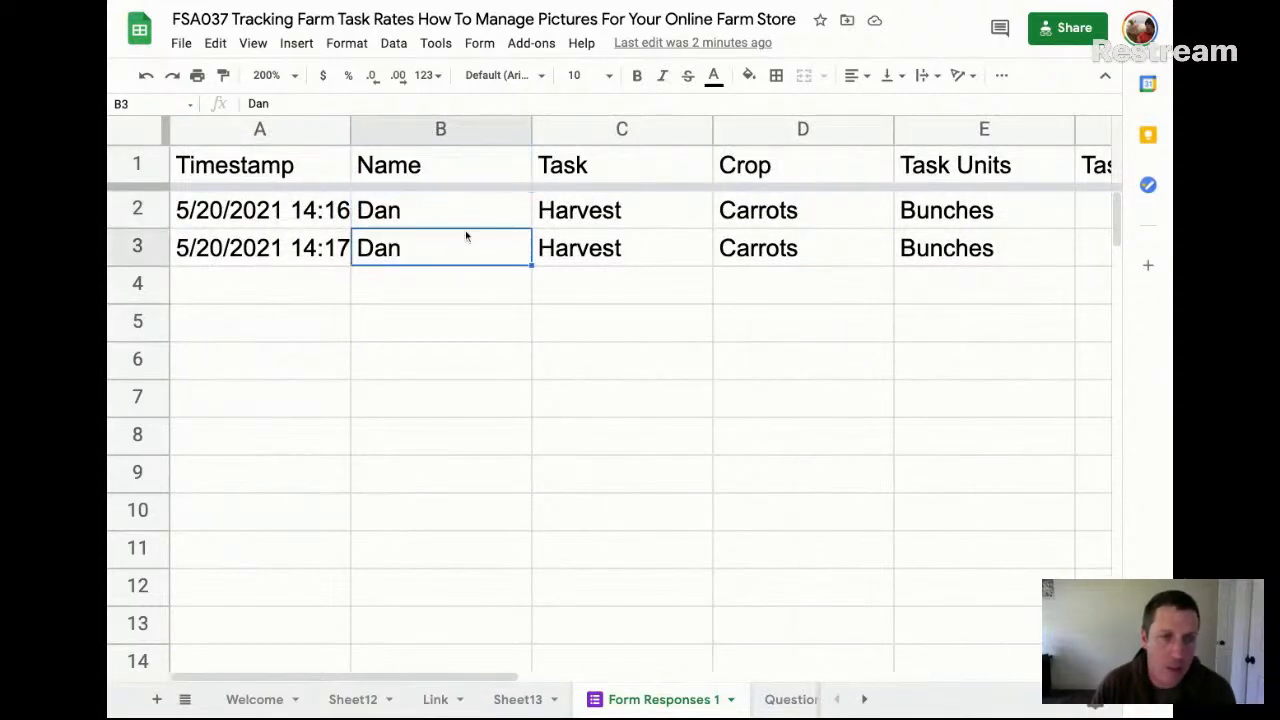
click(604, 164)
click(626, 218)
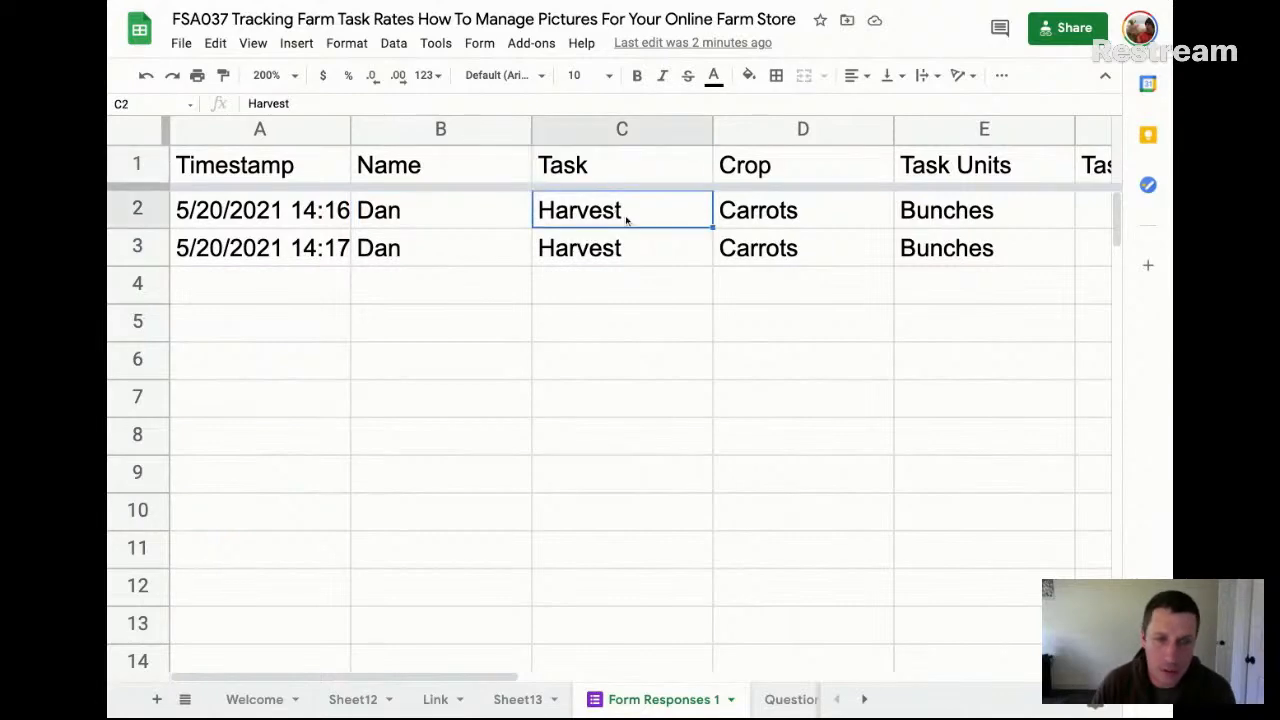
click(736, 208)
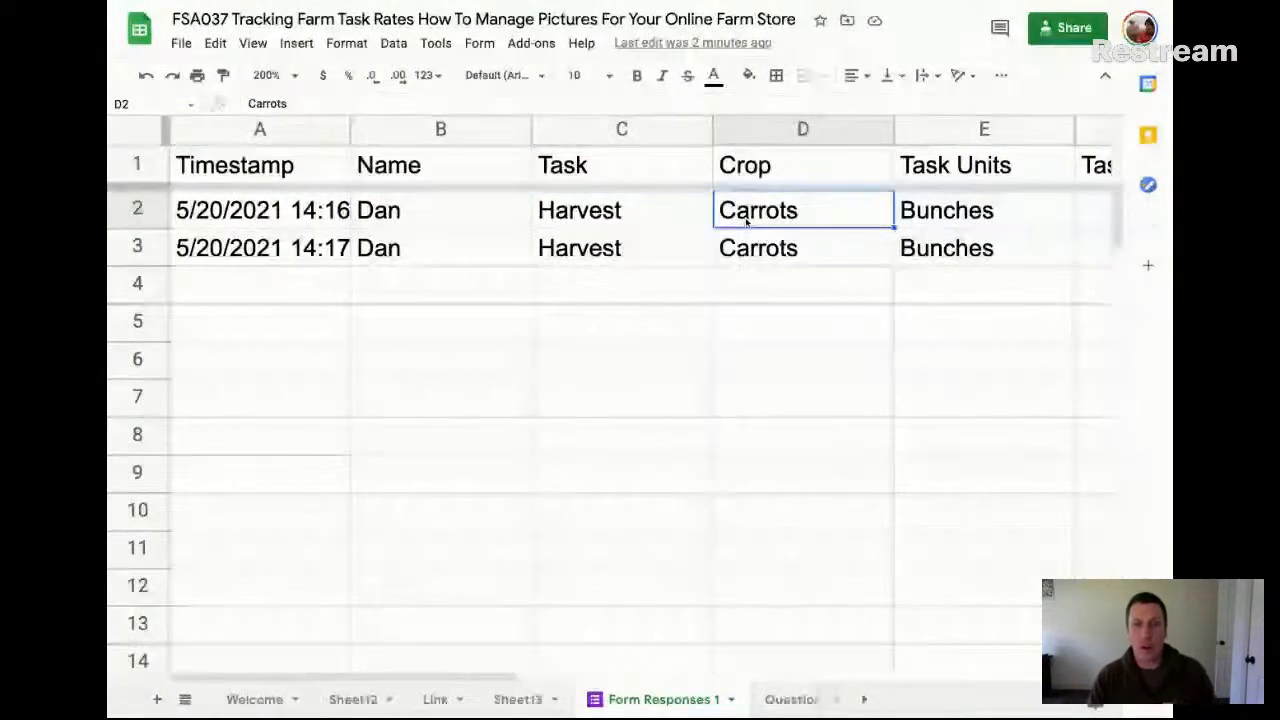
click(922, 228)
scroll(866, 228, right, 3)
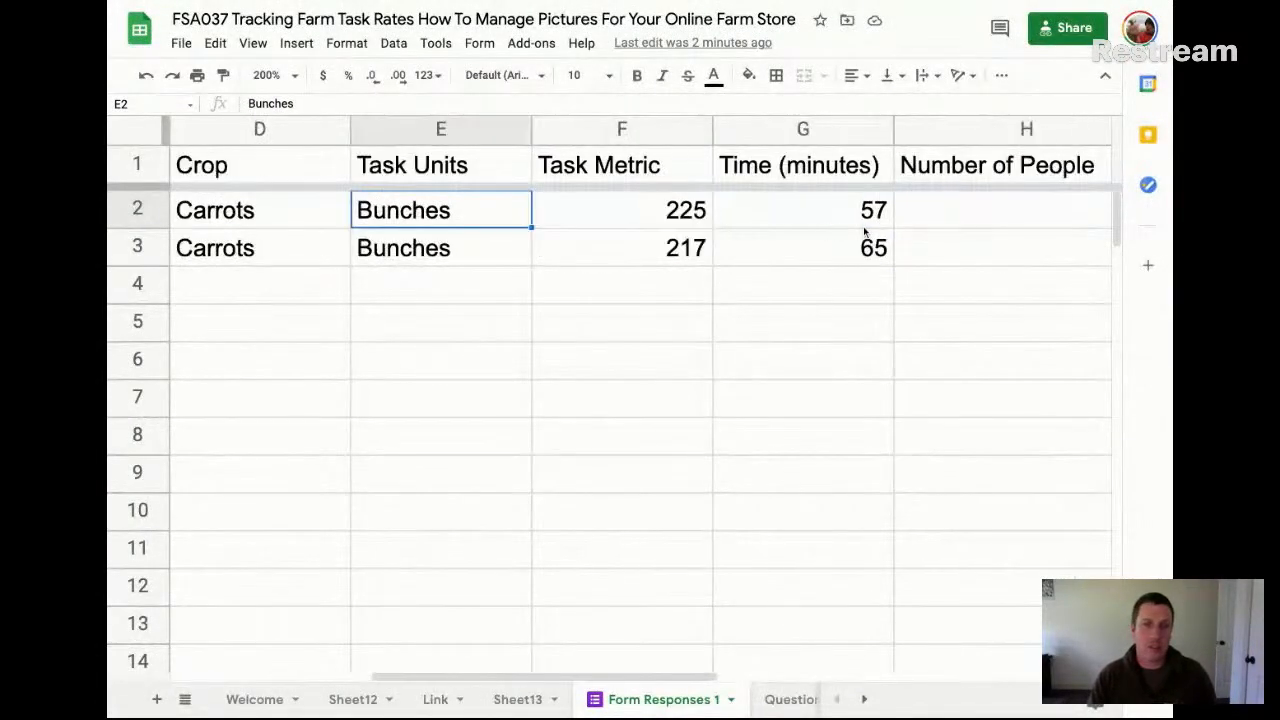
click(643, 211)
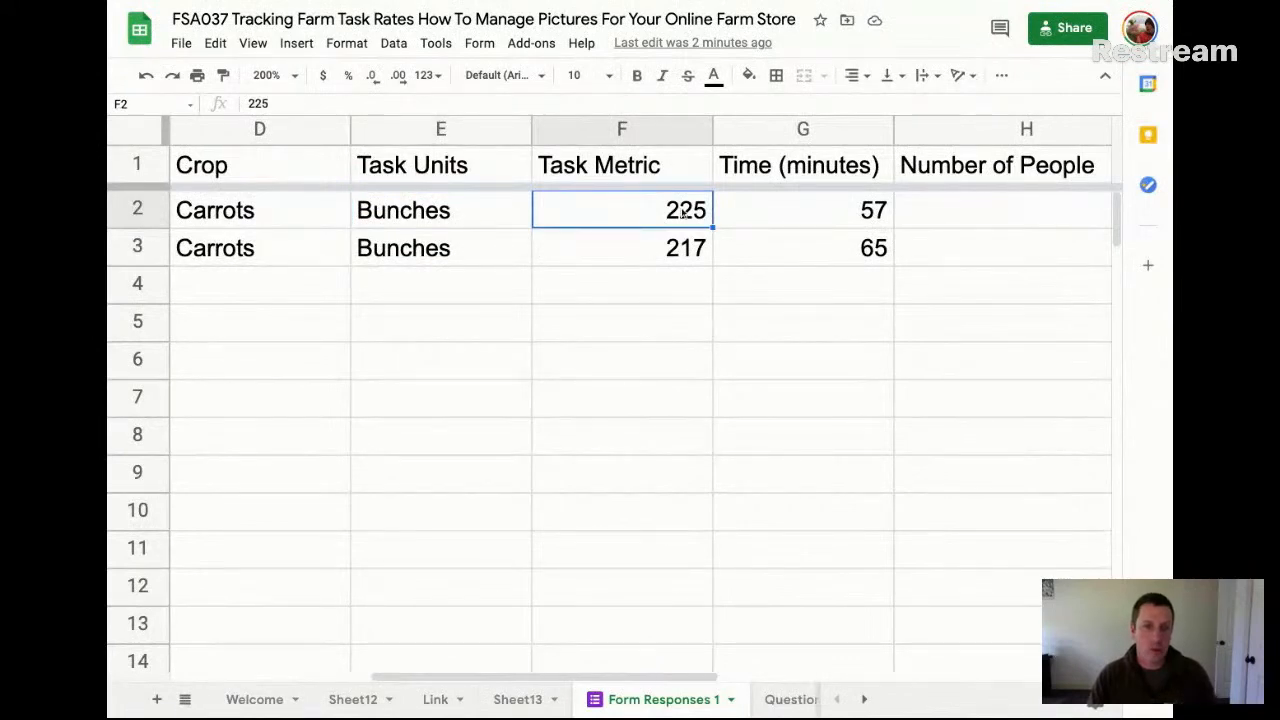
click(826, 227)
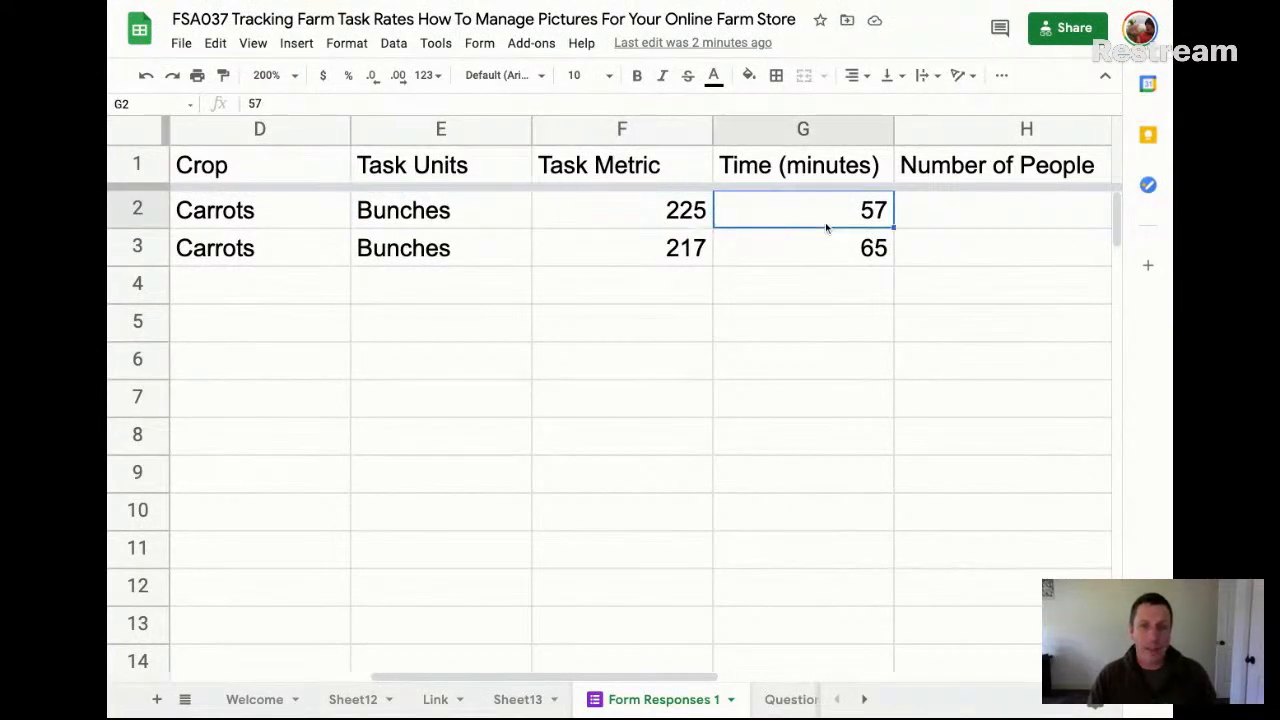
scroll(826, 227, right, 4)
click(728, 218)
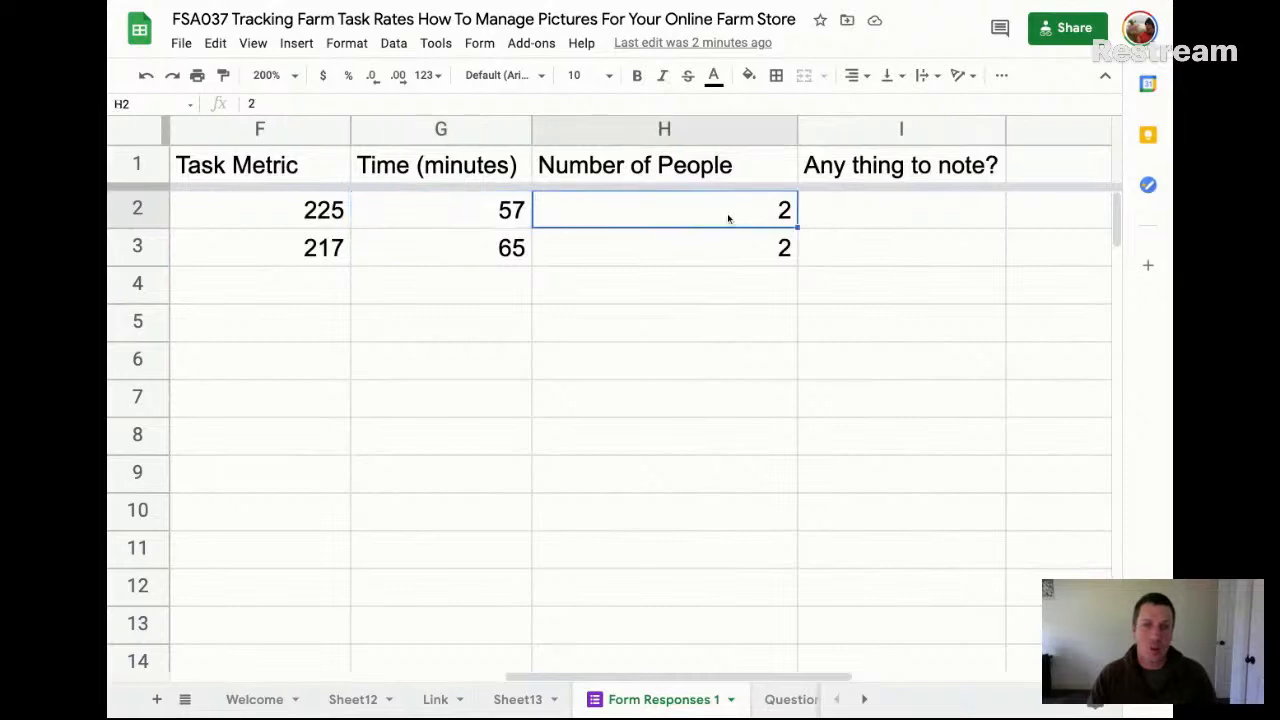
click(885, 217)
scroll(890, 216, right, 2)
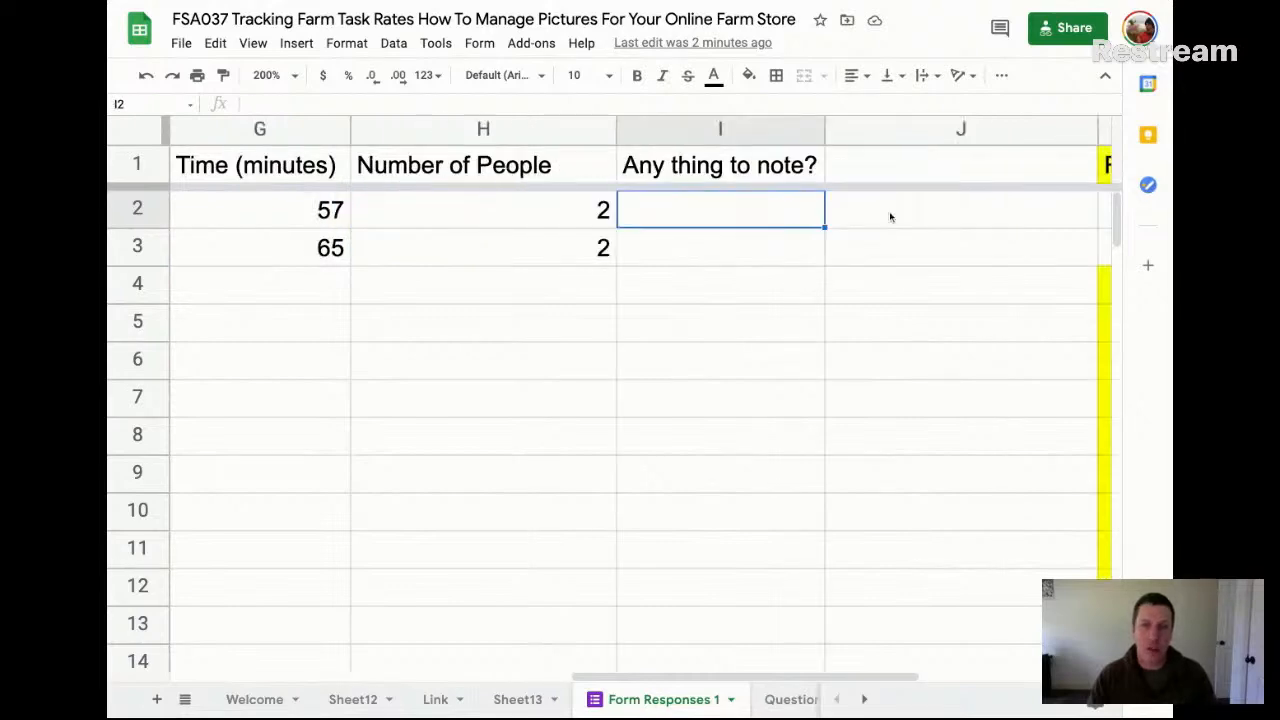
scroll(889, 211, left, 10)
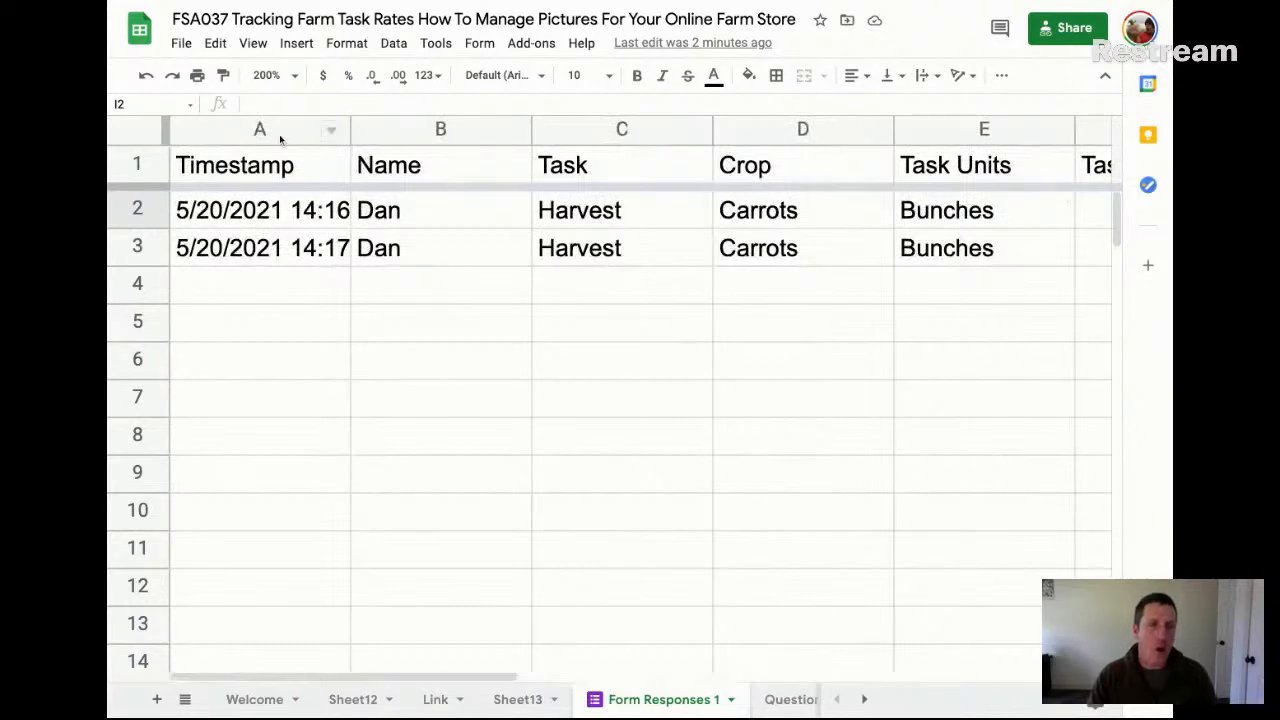
Widen the Timestamp column so the full date and time fit, and select the first timestamp
click(279, 134)
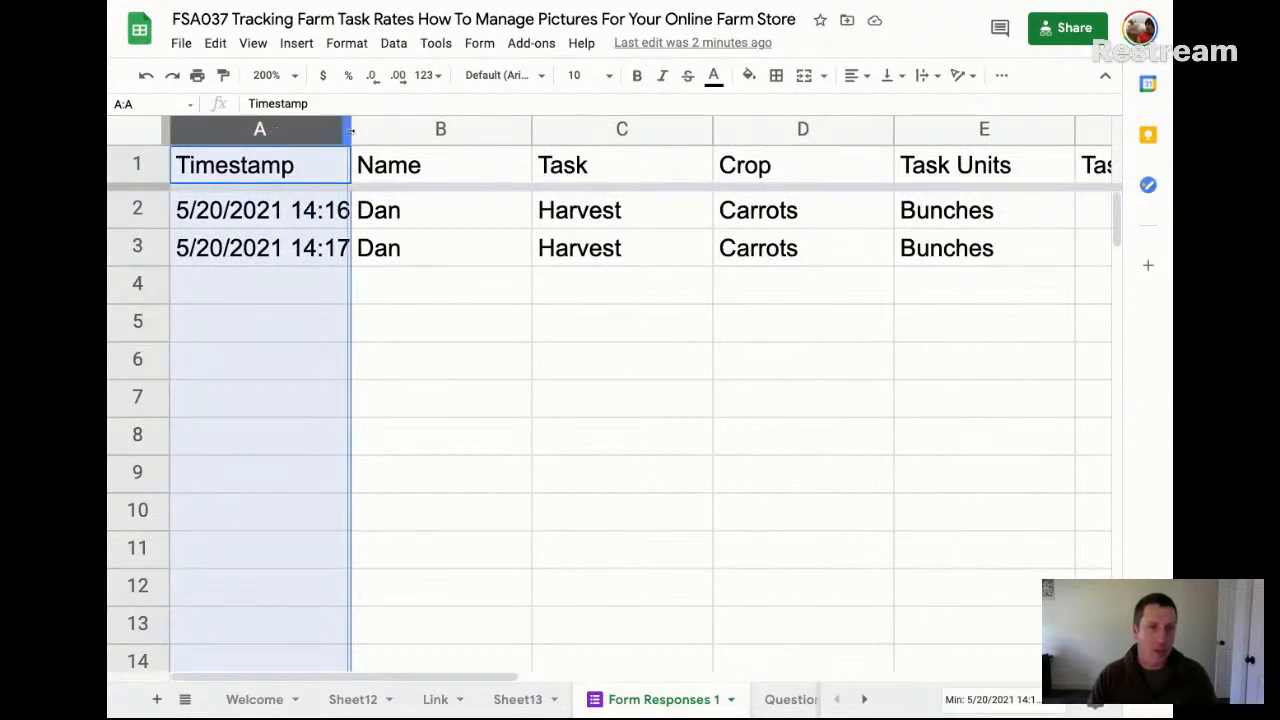
drag(350, 130, 434, 130)
click(275, 224)
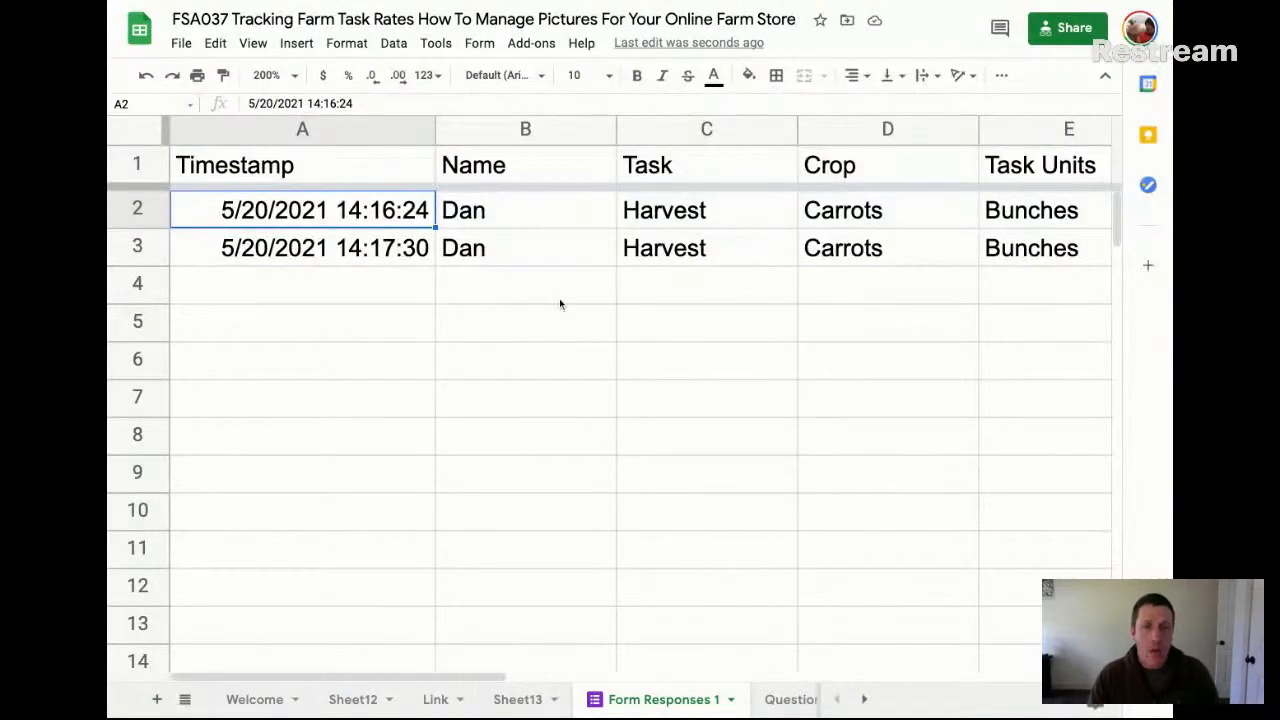
Set the spreadsheet's zoom level to 125%
scroll(559, 304, right, 3)
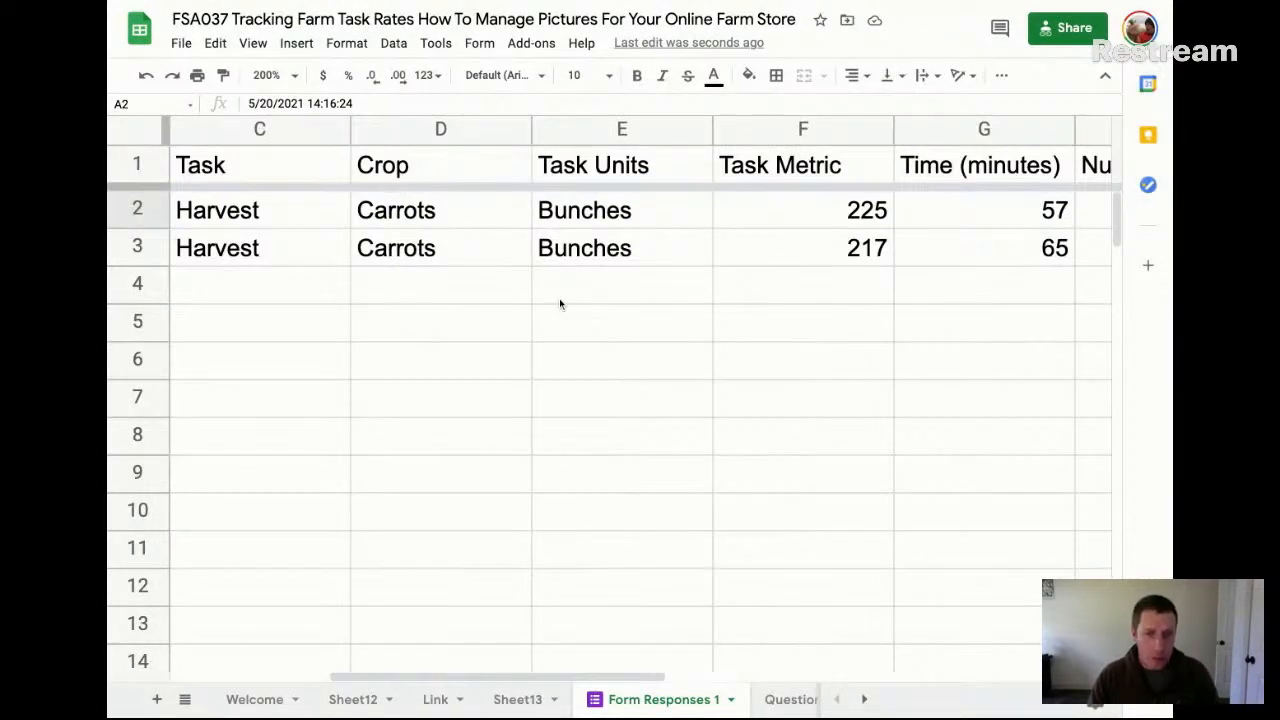
click(276, 76)
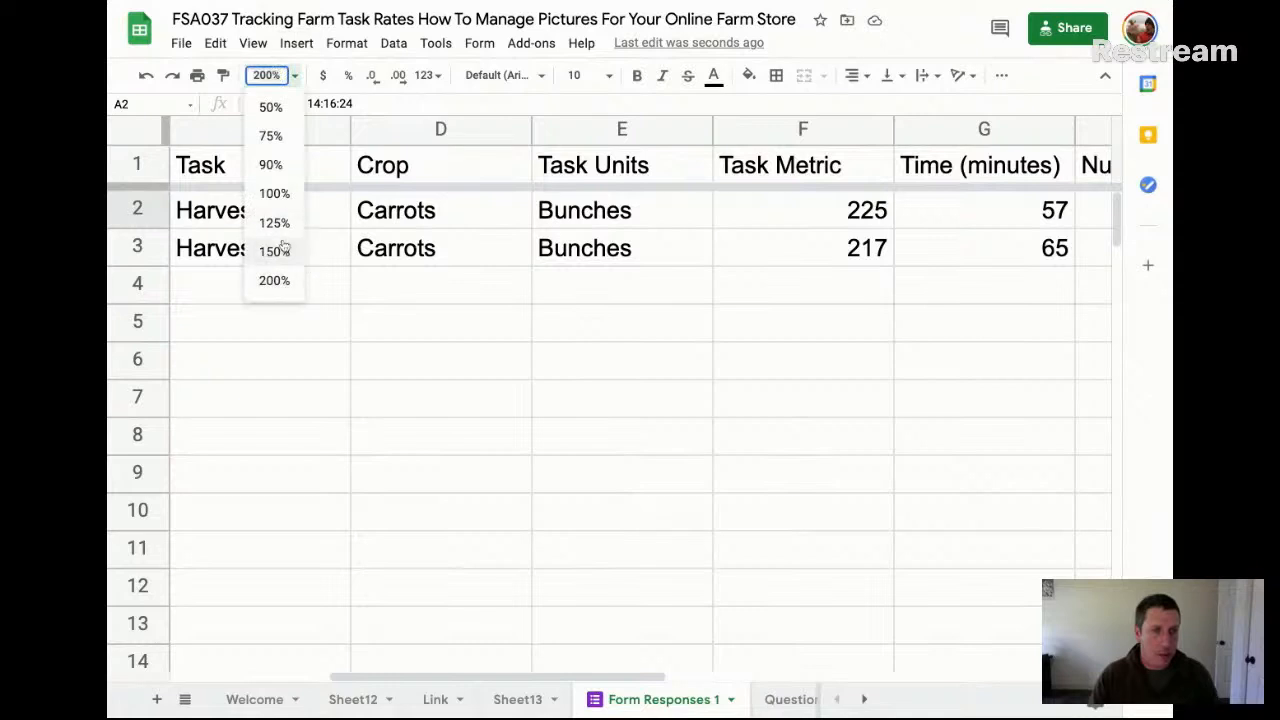
click(274, 223)
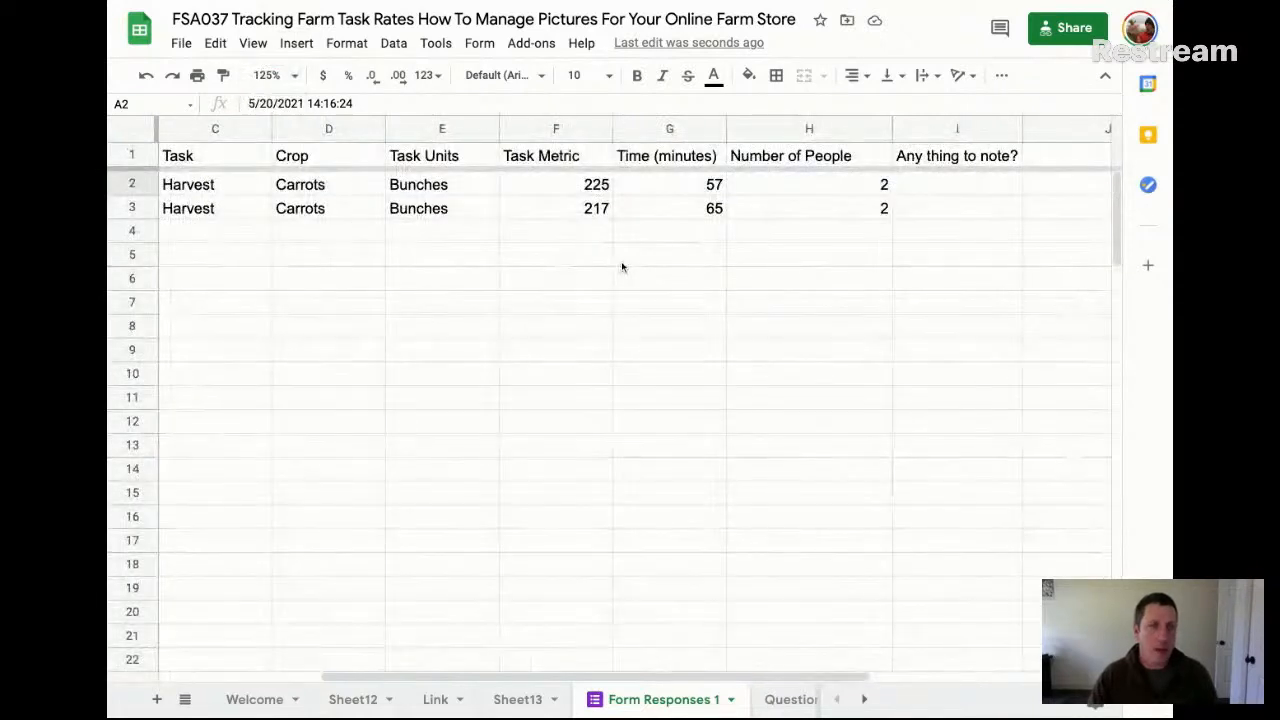
scroll(246, 183, left, 3)
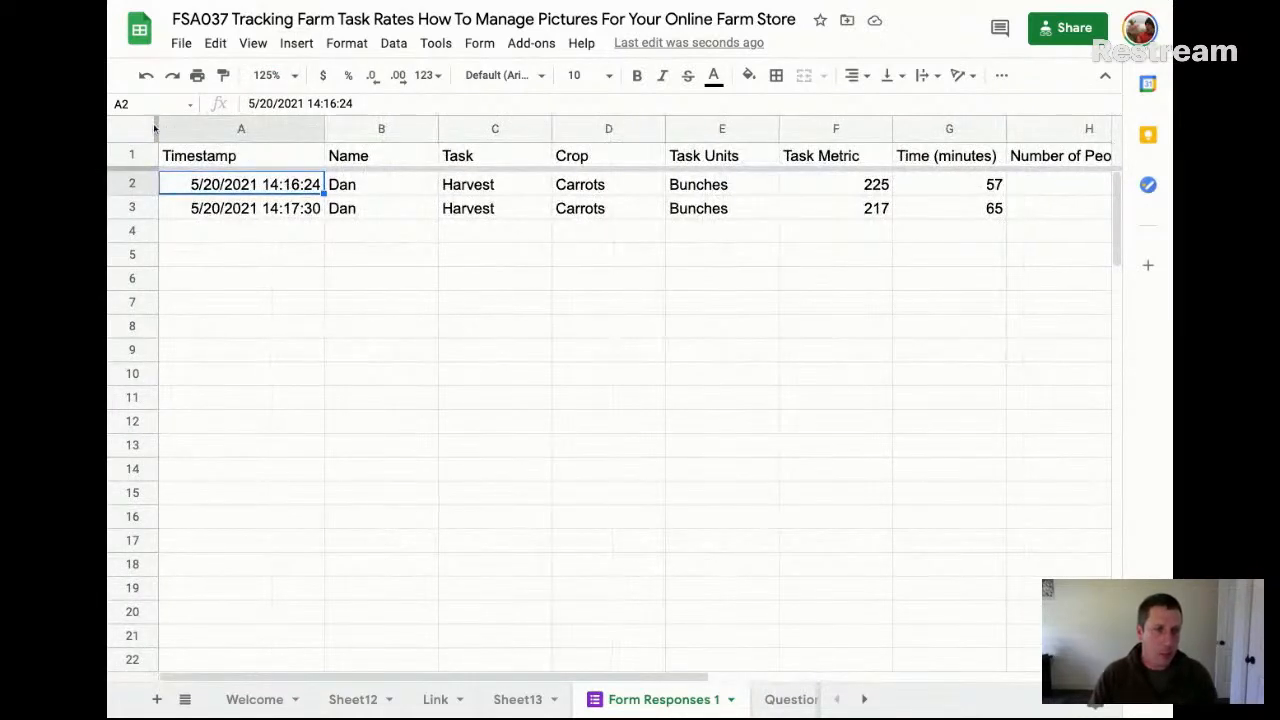
Narrow the Timestamp, Name, Task, Crop and Task Units columns to make the responses more compact
drag(324, 130, 640, 130)
drag(380, 129, 329, 129)
click(586, 125)
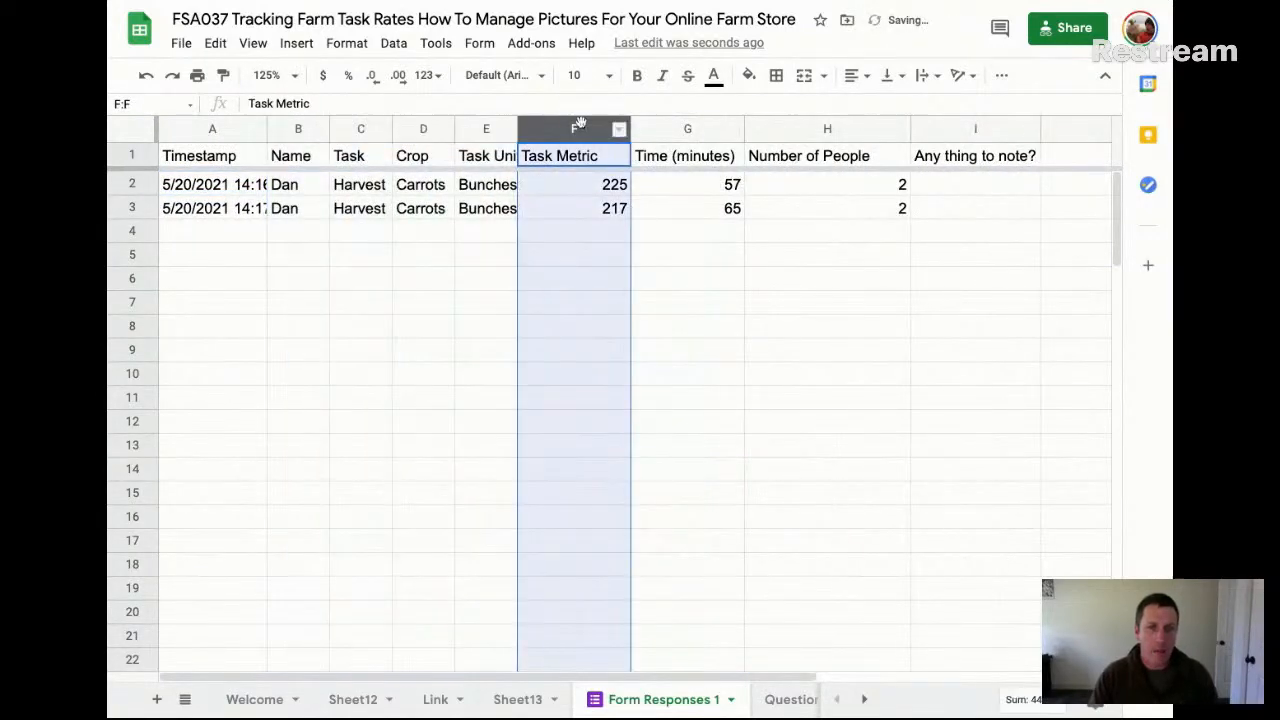
scroll(581, 122, right, 5)
click(640, 187)
scroll(639, 187, left, 5)
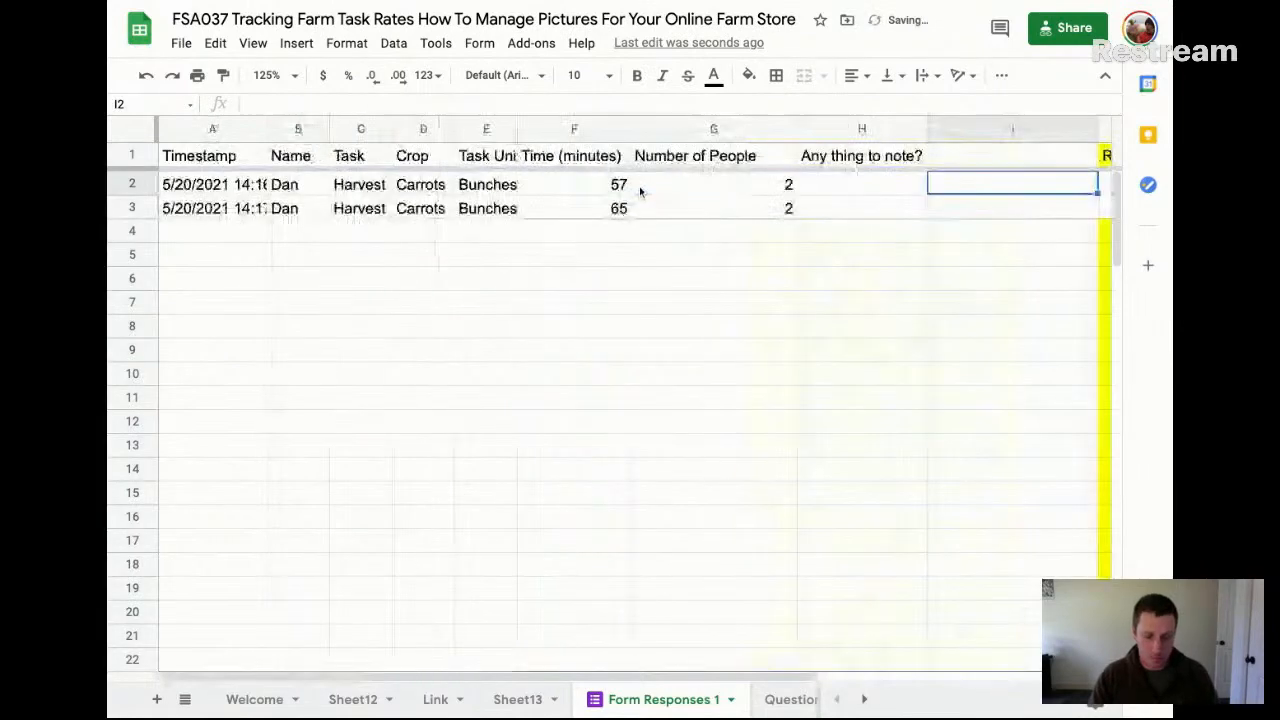
key(super+z)
Narrow columns F through I together, from Task Metric to the notes question
shift+click(1000, 138)
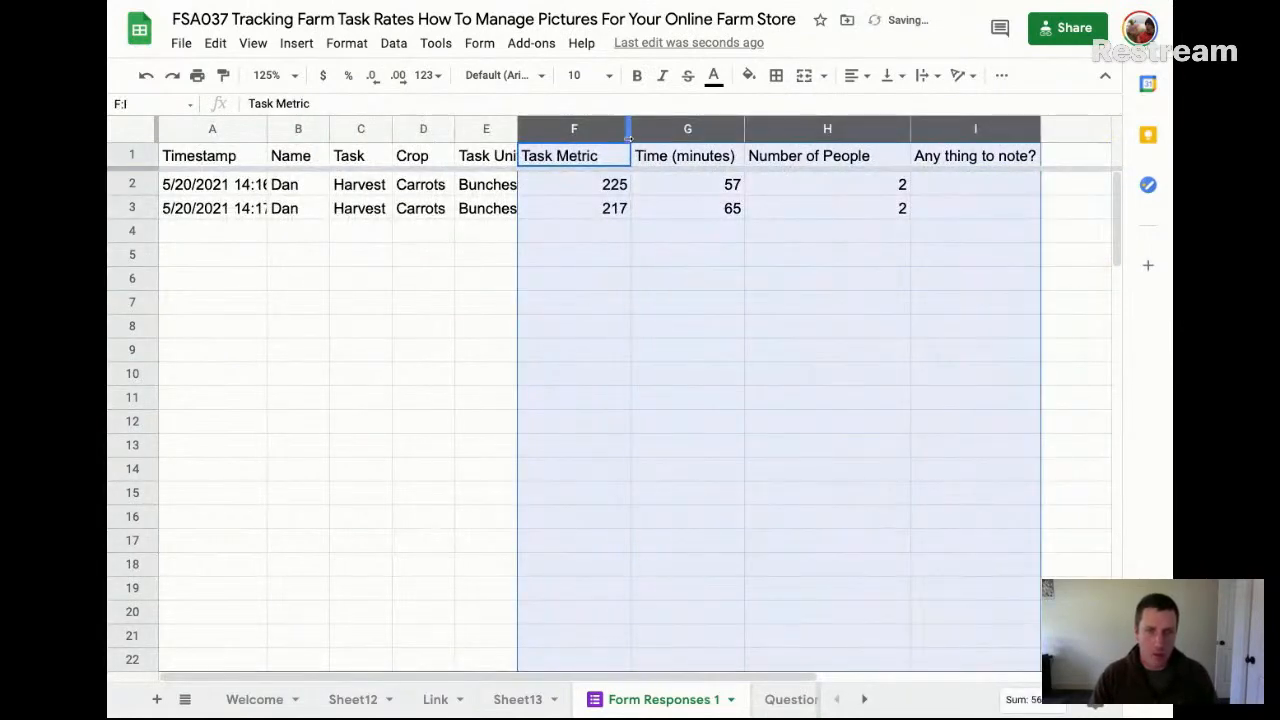
drag(631, 133, 580, 133)
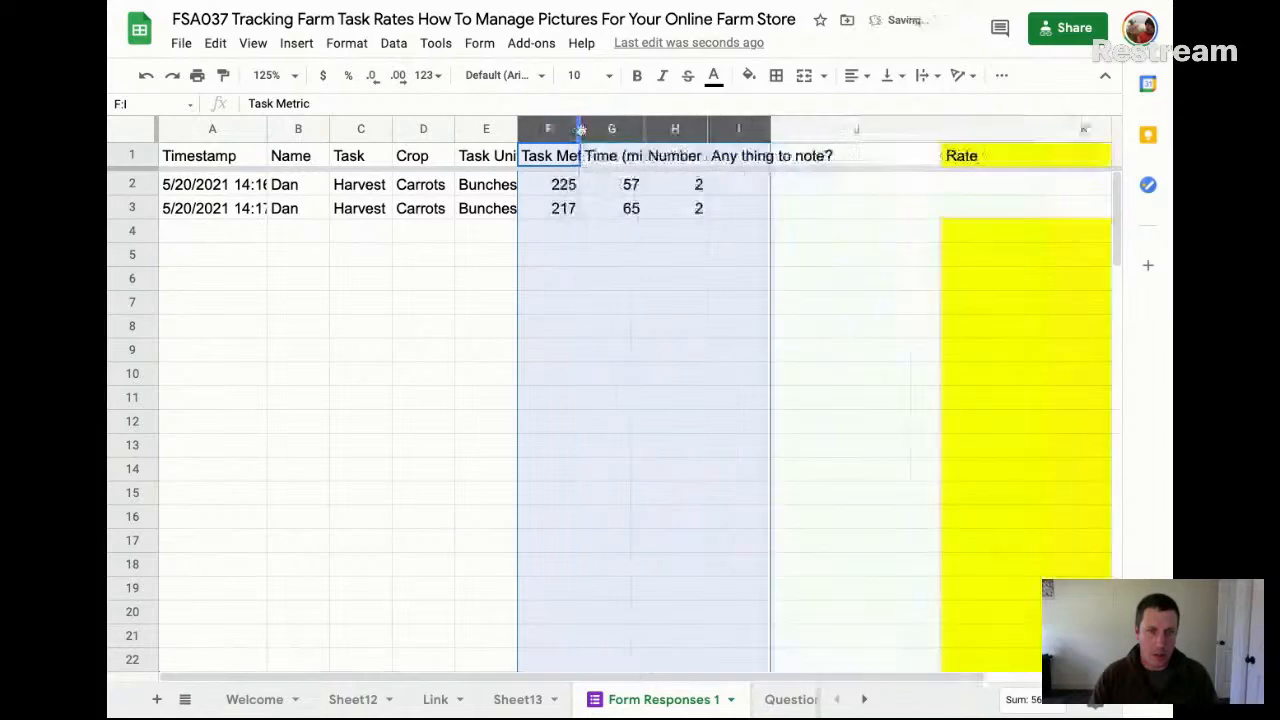
Wrap the text in the header row and slightly widen the notes question column
click(143, 156)
click(925, 75)
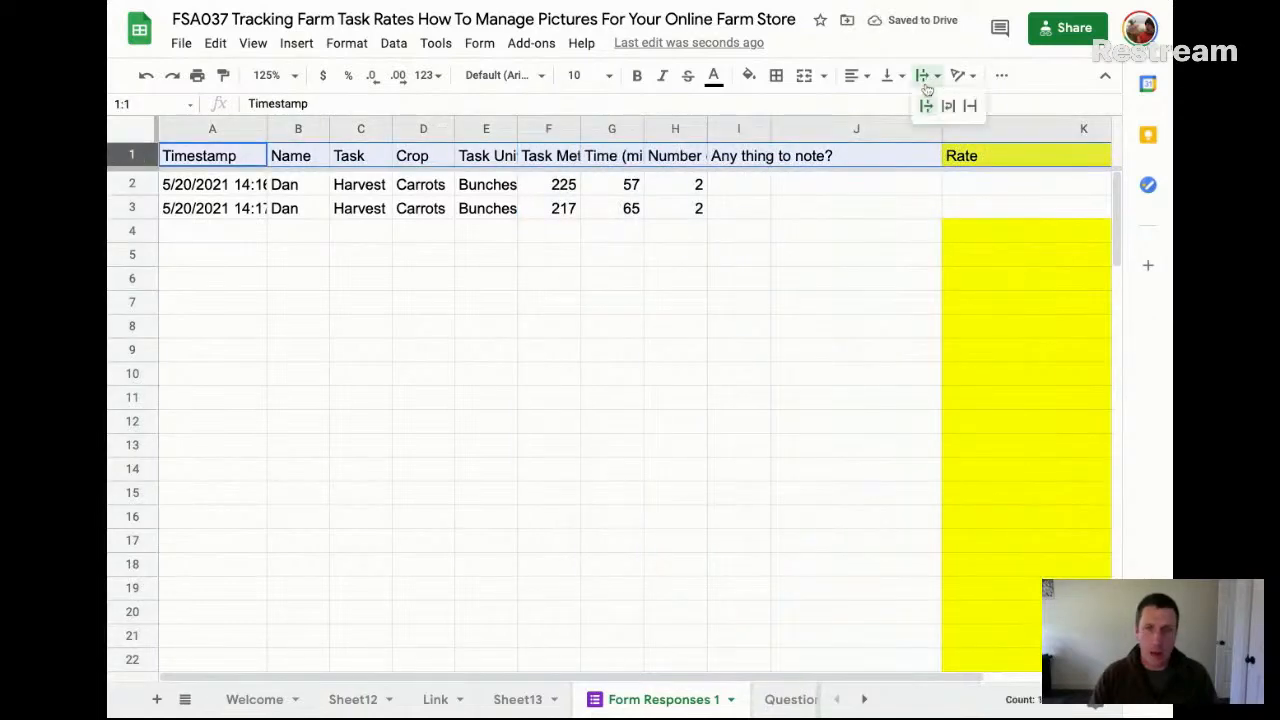
click(946, 106)
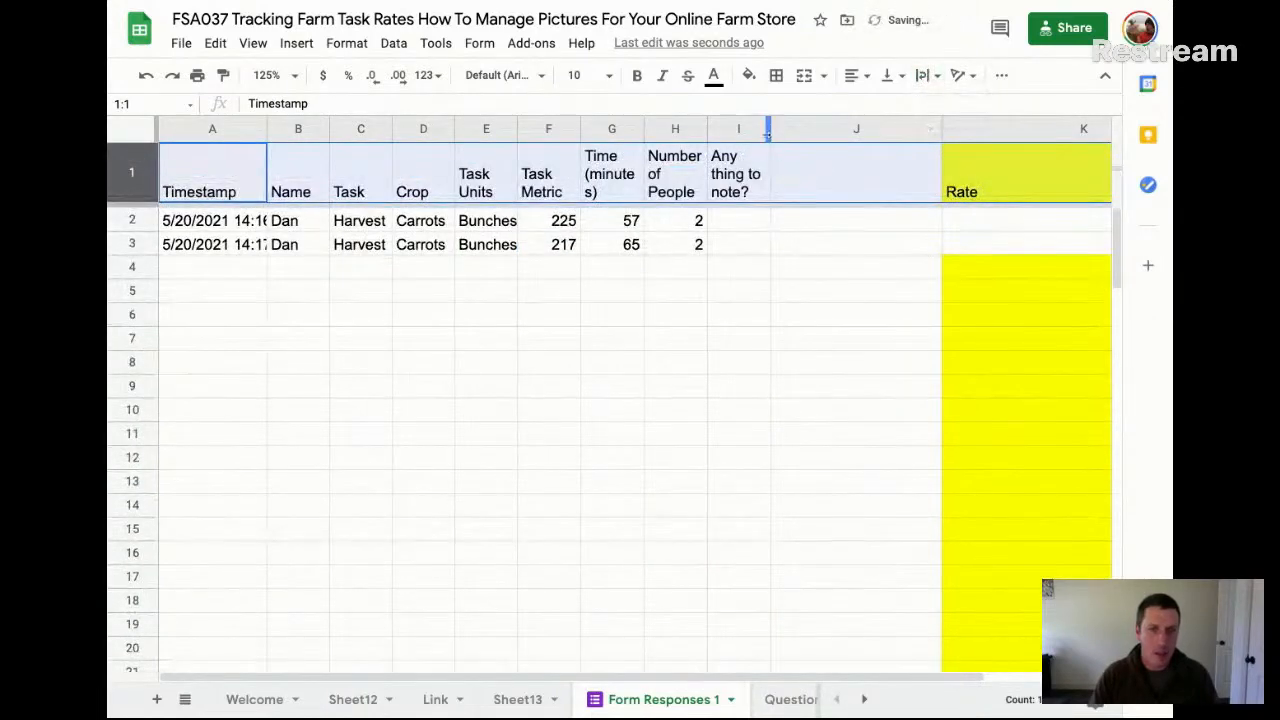
drag(770, 133, 789, 133)
Format the header row with a blue theme fill and white text
click(123, 179)
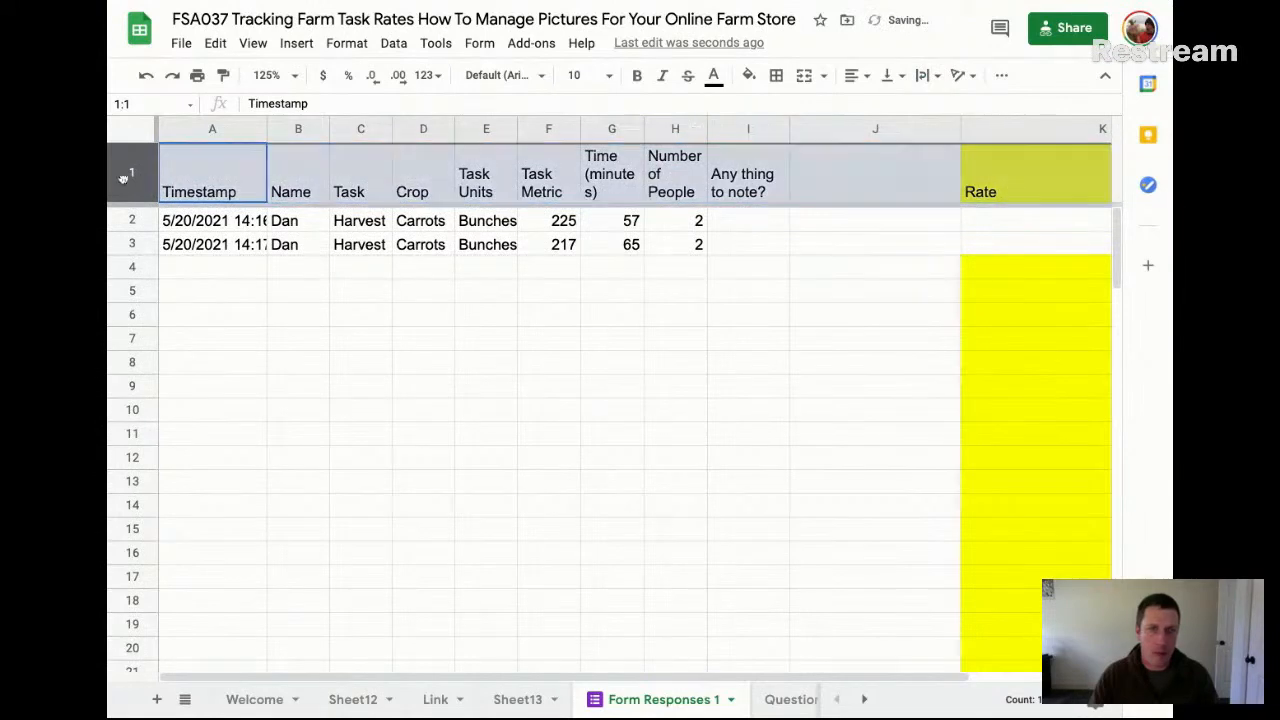
click(713, 76)
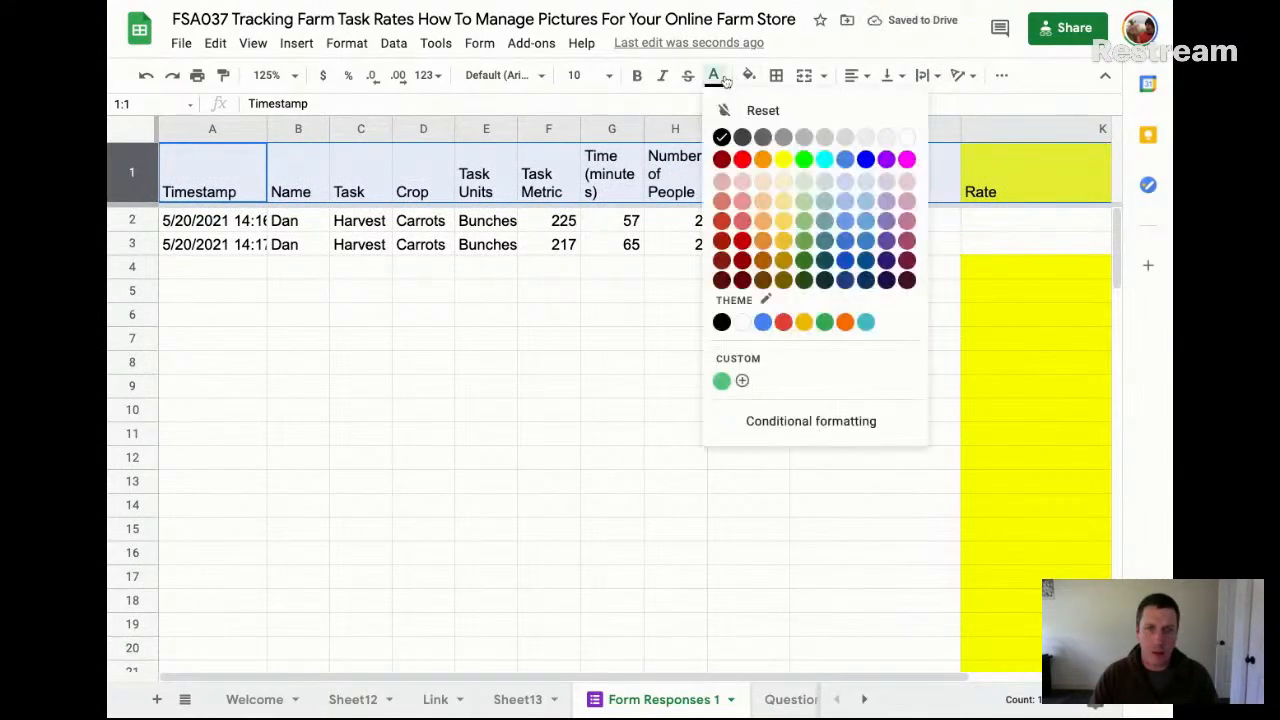
click(762, 331)
click(748, 75)
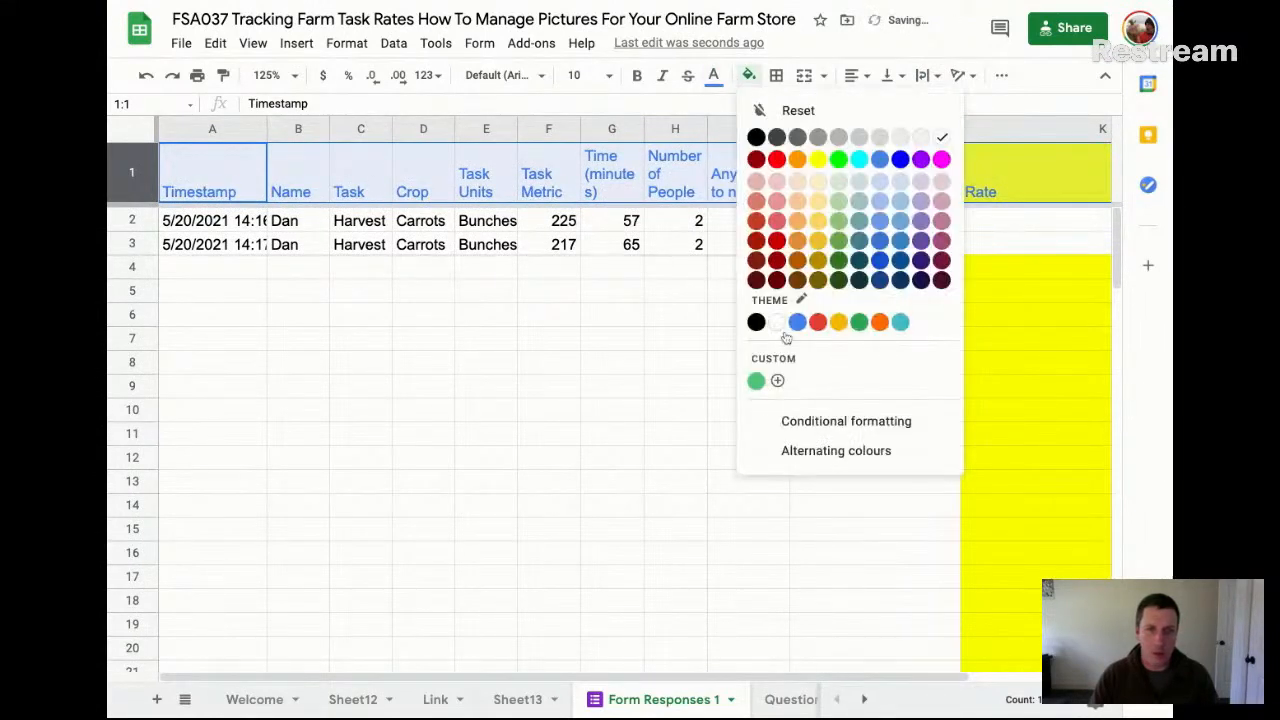
click(800, 320)
click(713, 76)
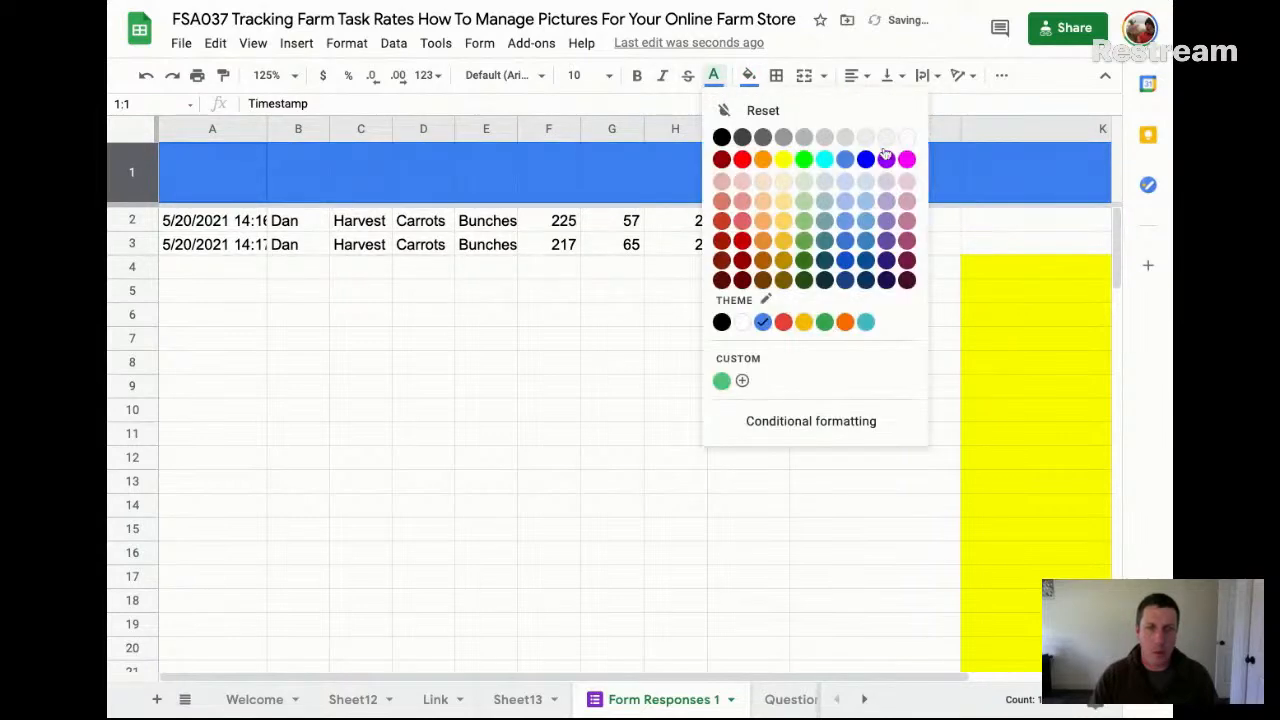
click(742, 322)
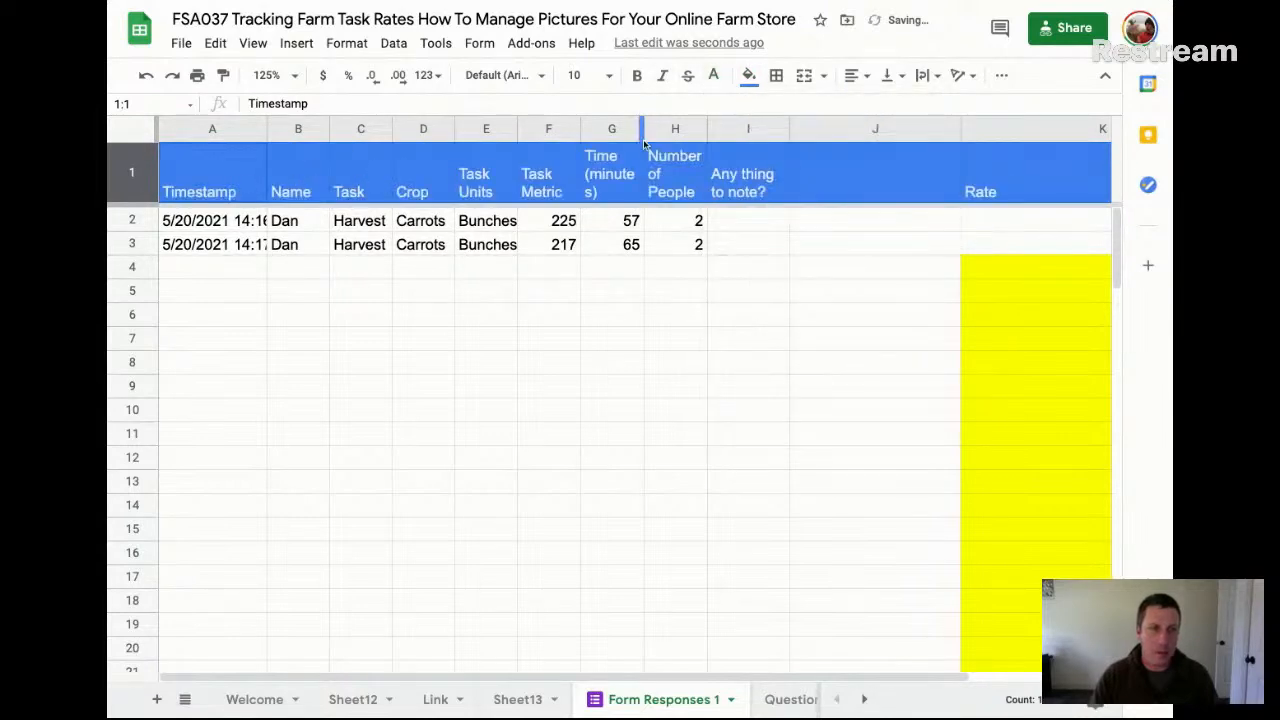
Widen columns G through I together so the word "(minutes)" fits on one line in its header
click(636, 173)
click(611, 128)
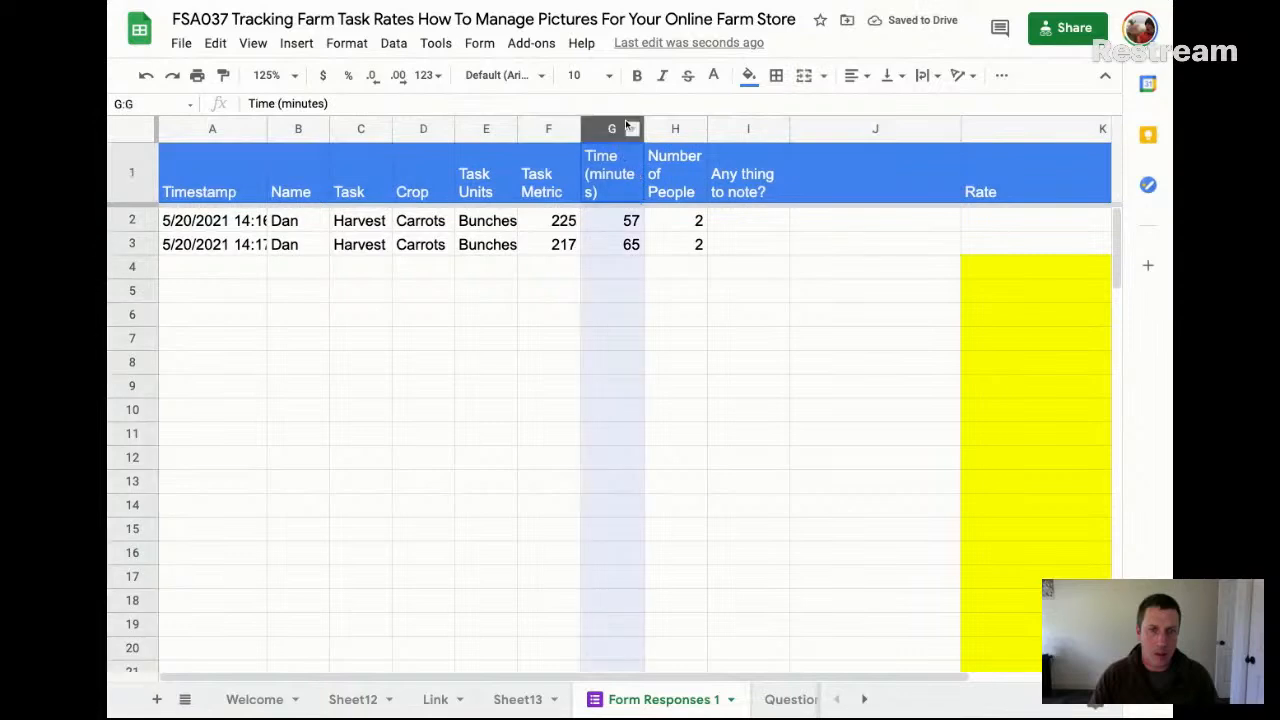
shift+click(752, 130)
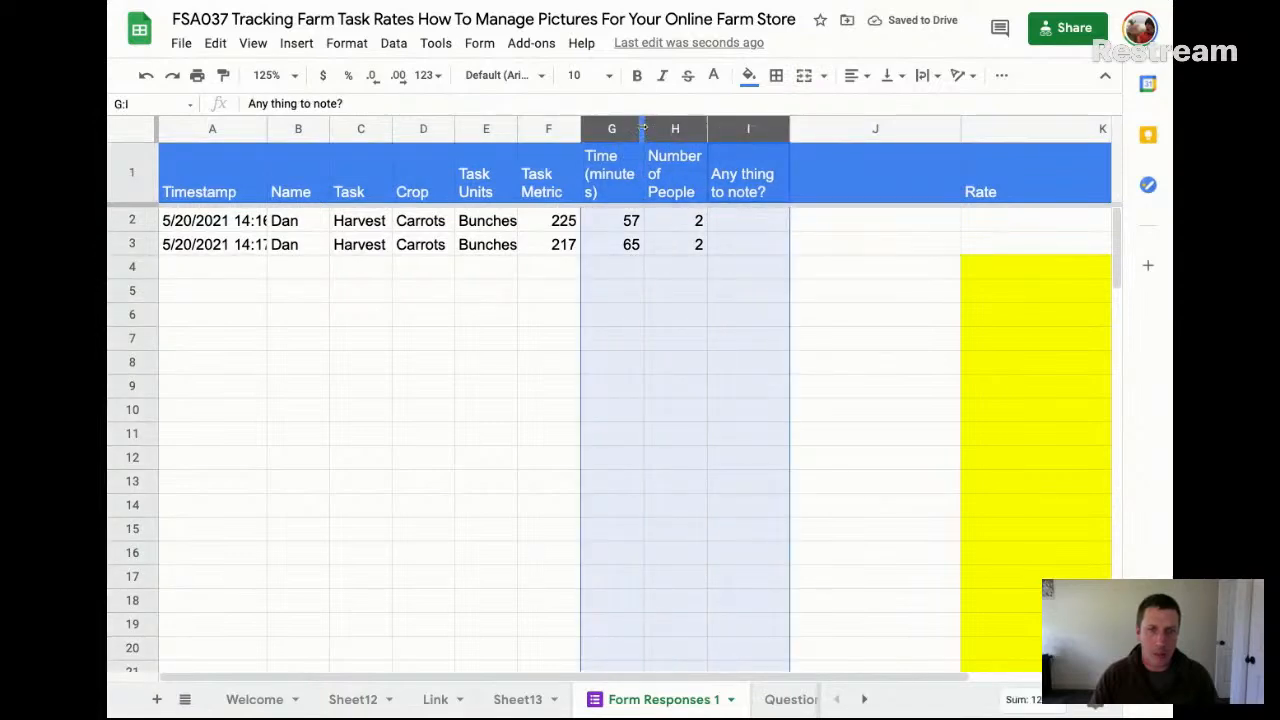
drag(643, 128, 653, 129)
click(714, 232)
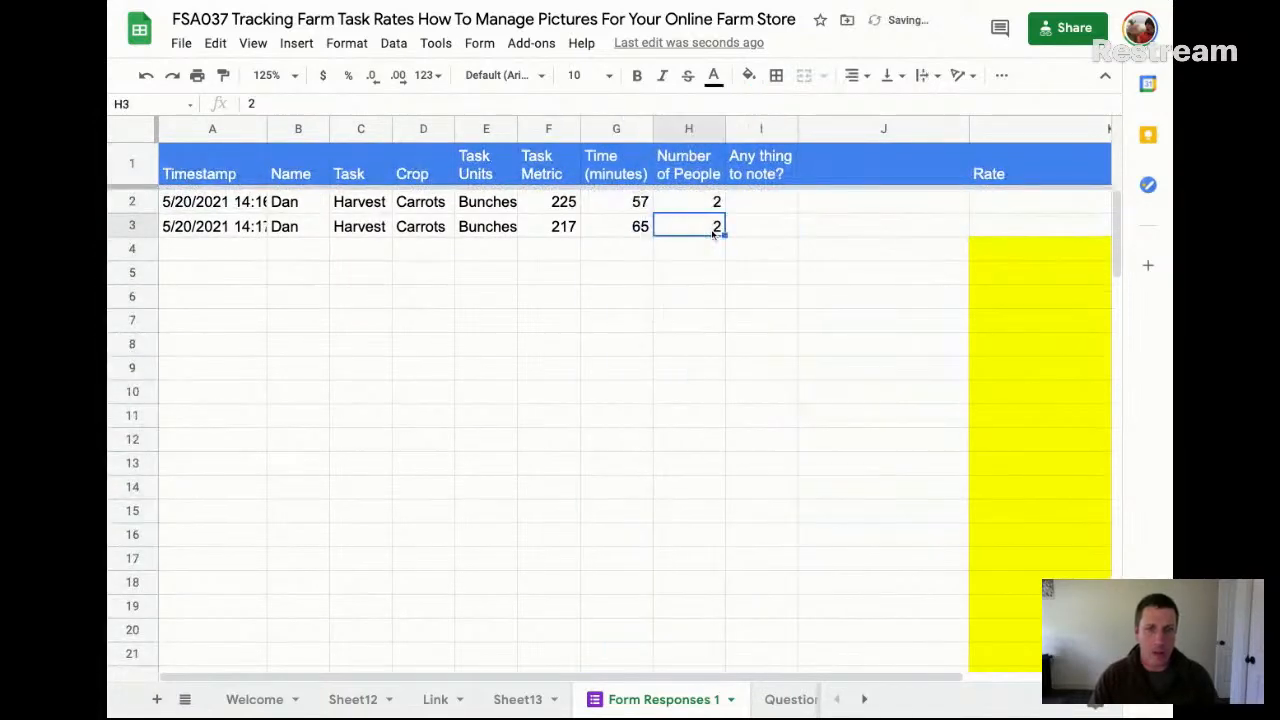
Narrow the empty column J to a slim gap between the notes and Rate columns
drag(970, 128, 907, 128)
click(835, 128)
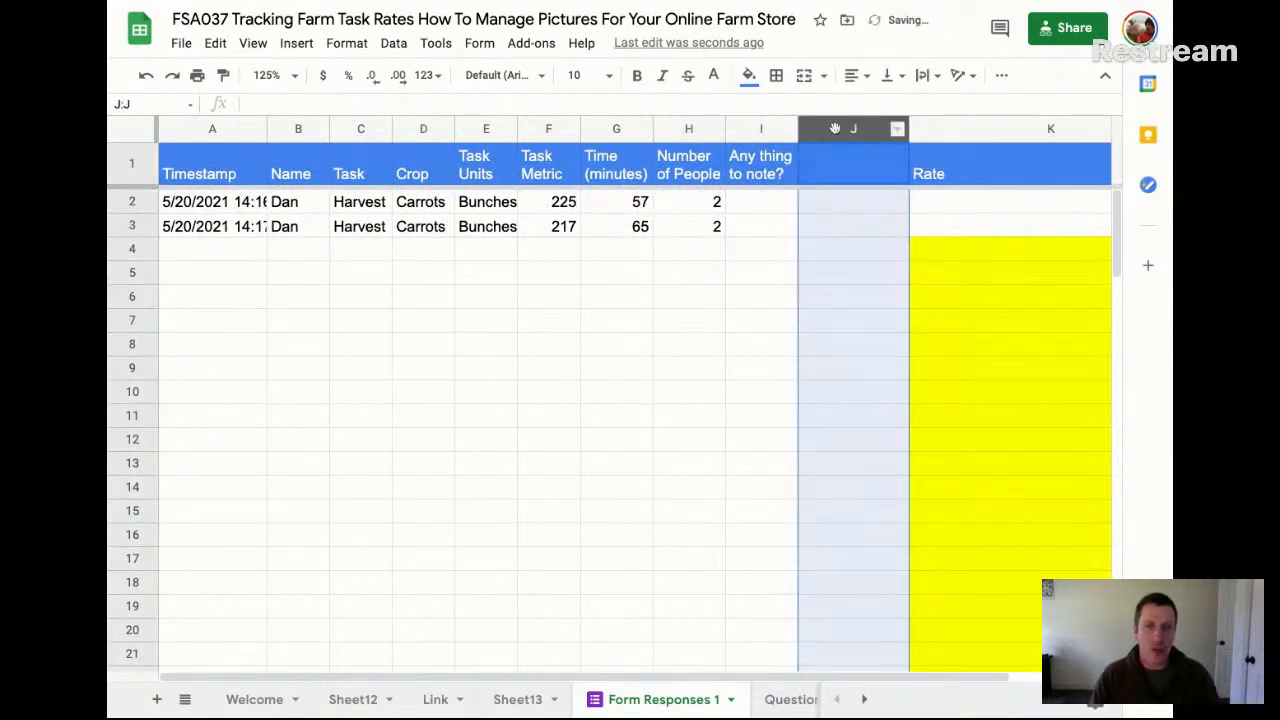
click(859, 177)
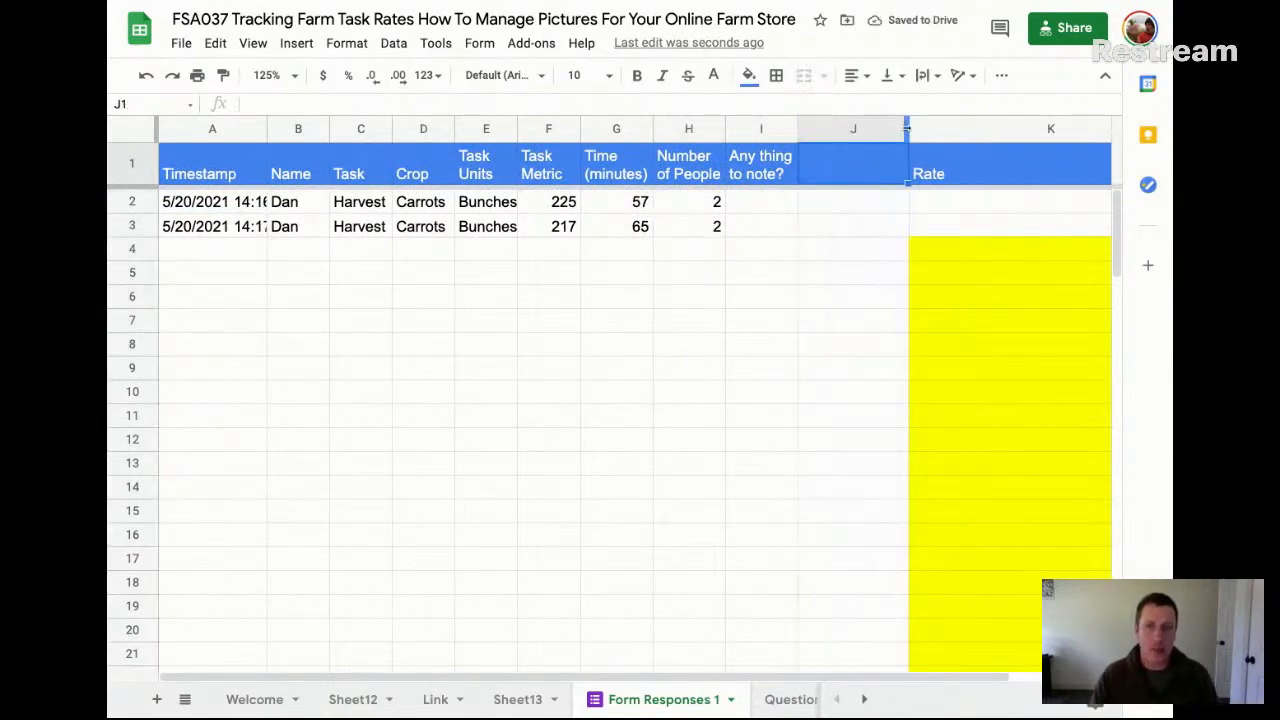
drag(907, 128, 828, 133)
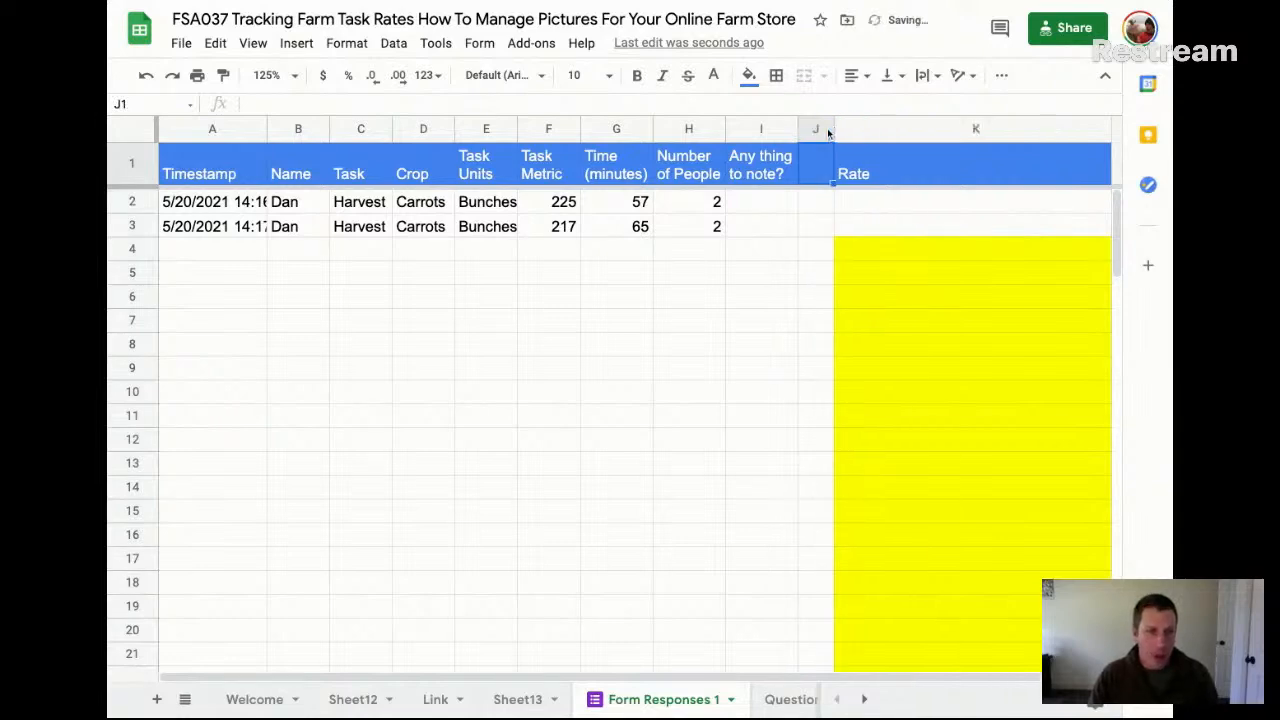
Copy the blank yellow cell K4 into K3 and K2 to extend the Rate column's fill over the response rows
click(881, 246)
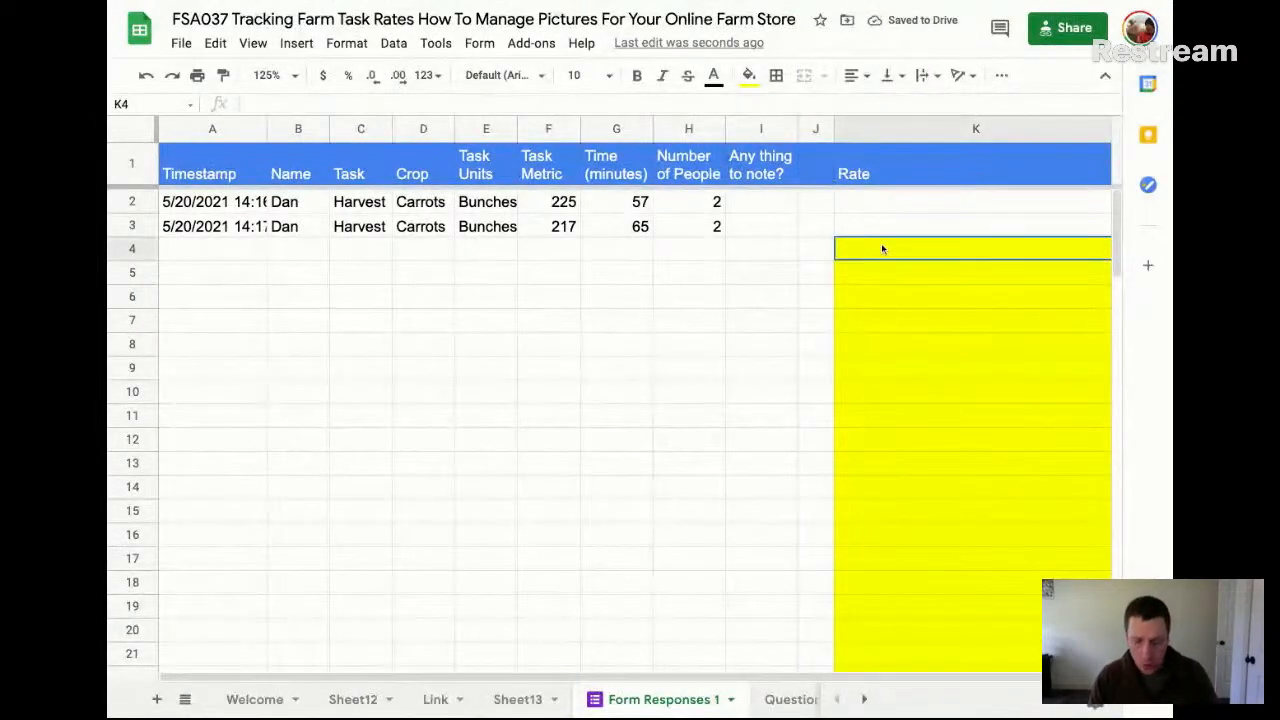
key(ctrl+c)
key(Down)
key(Up)
key(Up)
key(ctrl+v)
key(Up)
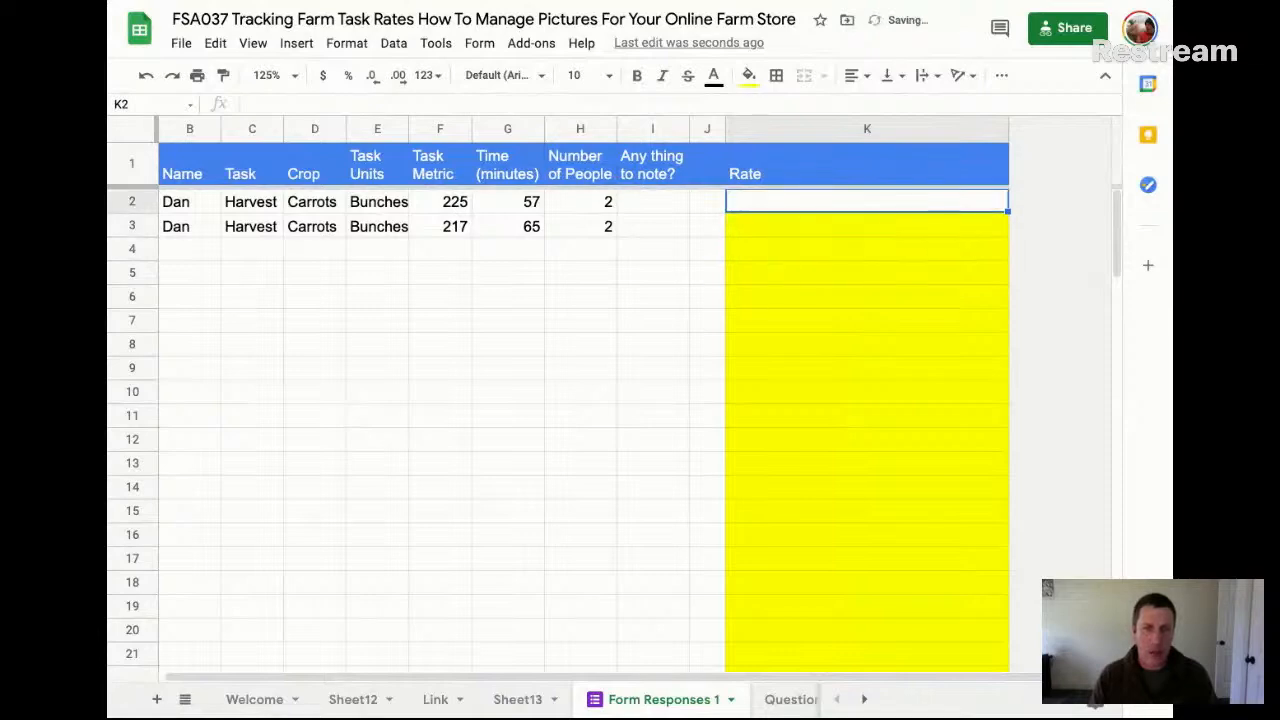
key(ctrl+v)
key(Down)
key(Up)
scroll(899, 248, left, 2)
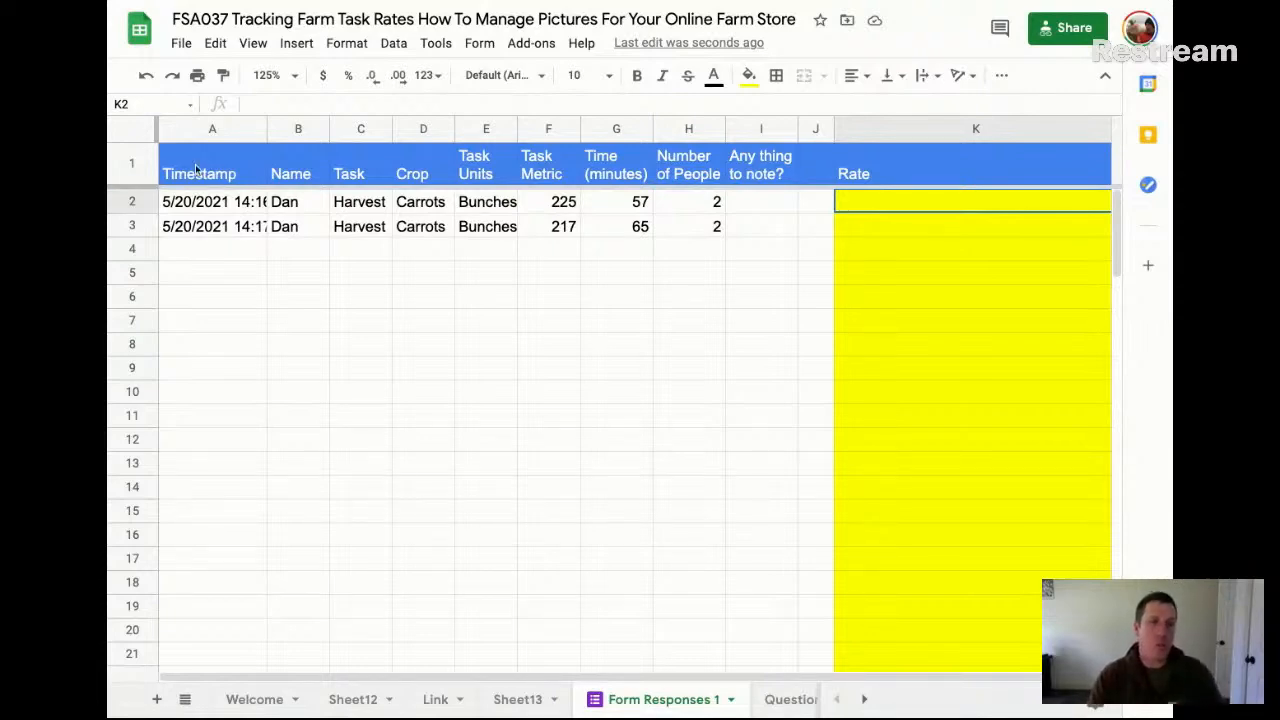
Create a pivot table on a new sheet from the entire Form Responses 1 sheet, range 1:103
click(135, 129)
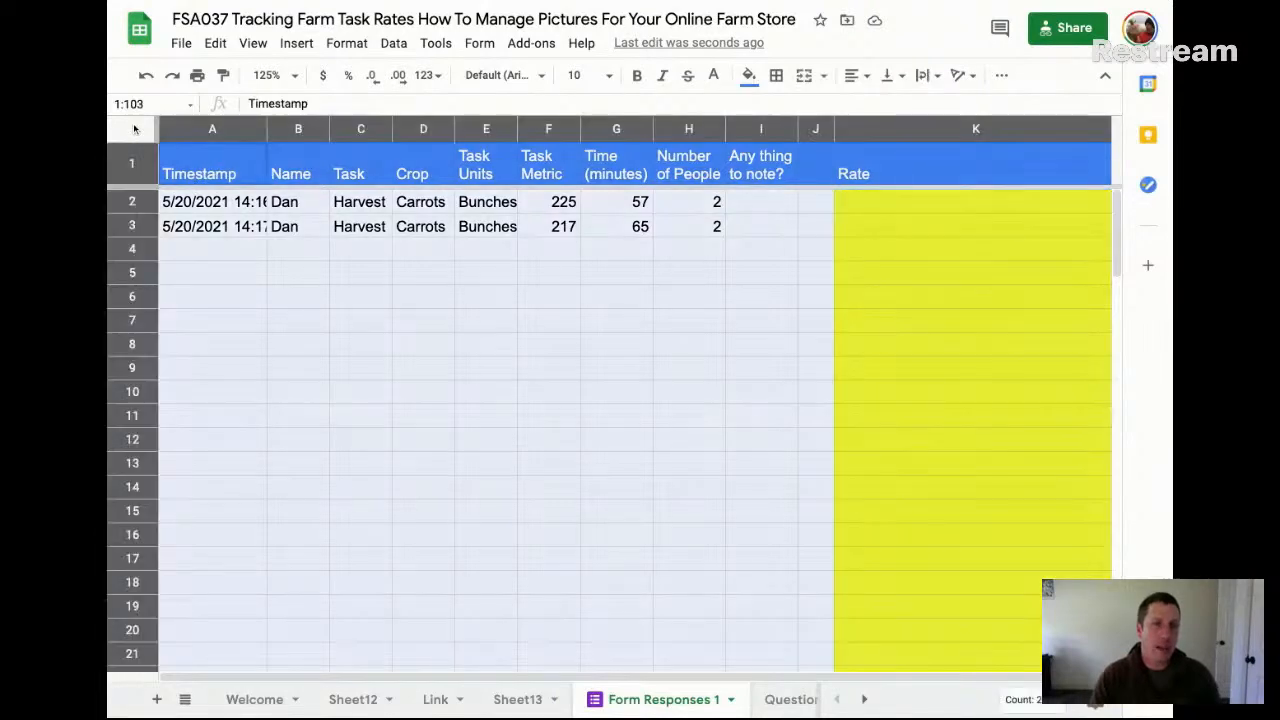
click(394, 43)
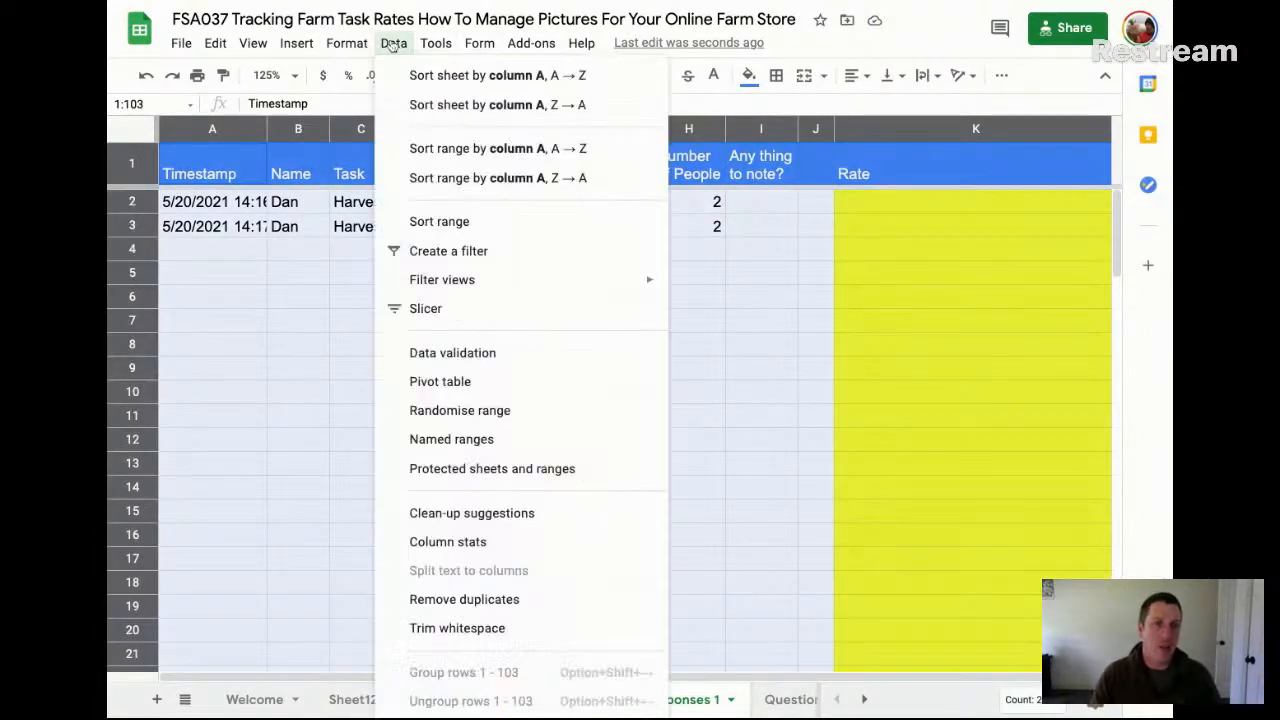
click(466, 386)
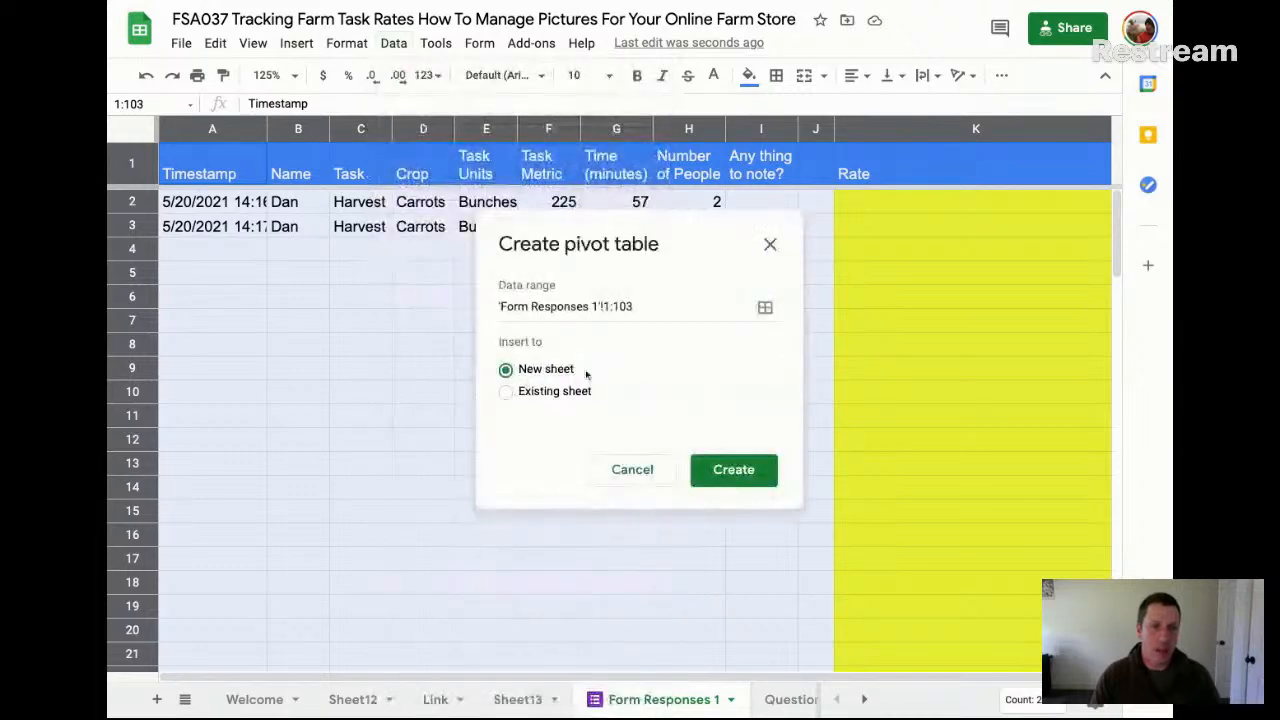
click(731, 462)
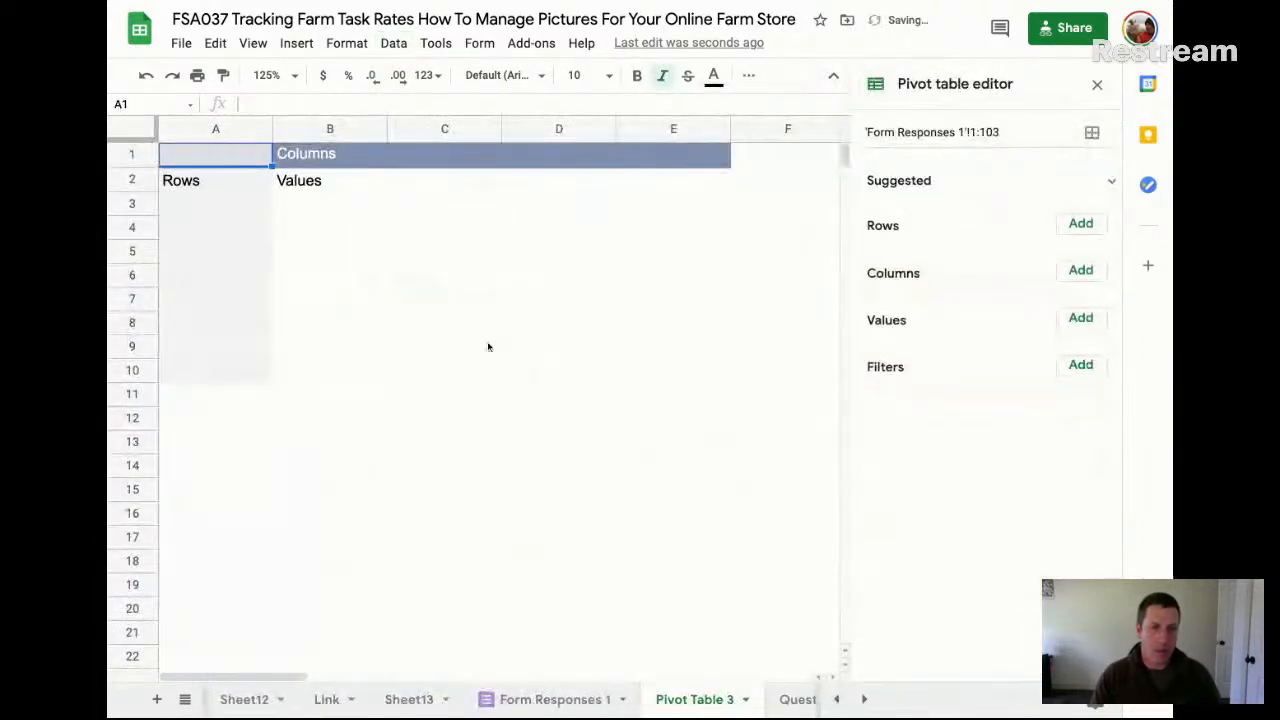
Add Task, Crop, Task Units and Task Metric as row fields of the pivot table
click(1078, 226)
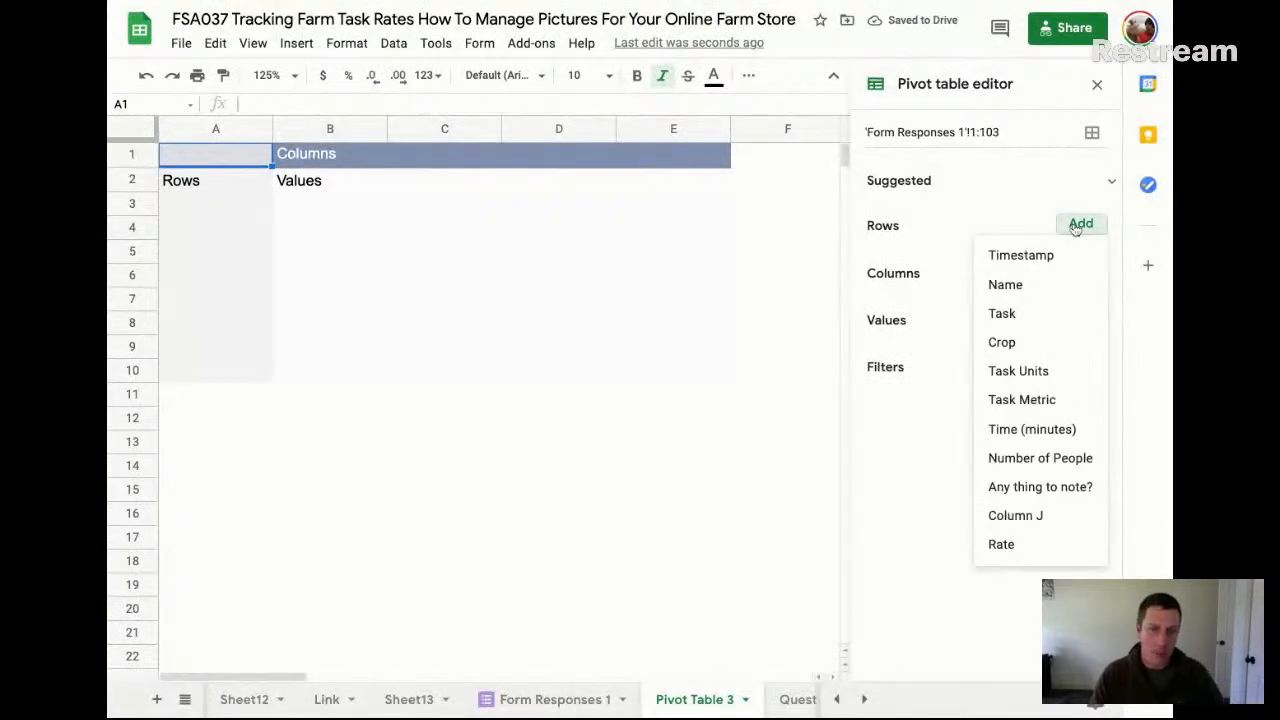
click(1001, 318)
click(1088, 230)
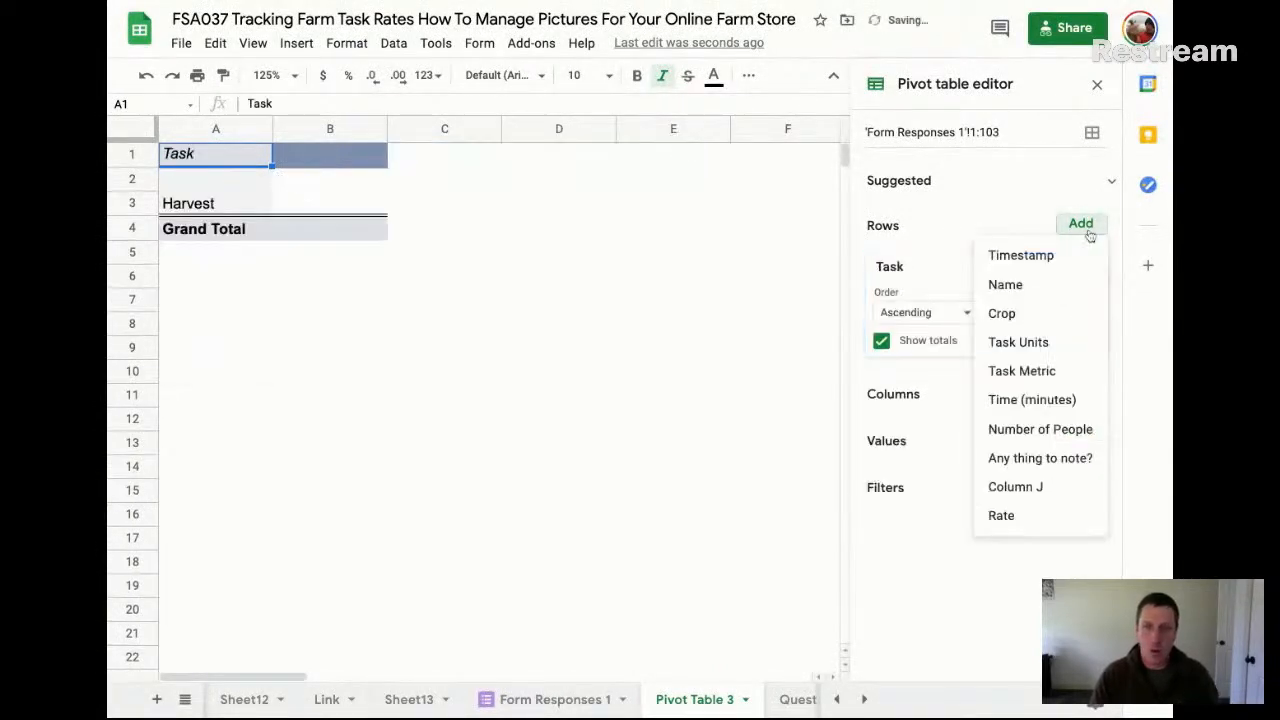
click(1036, 313)
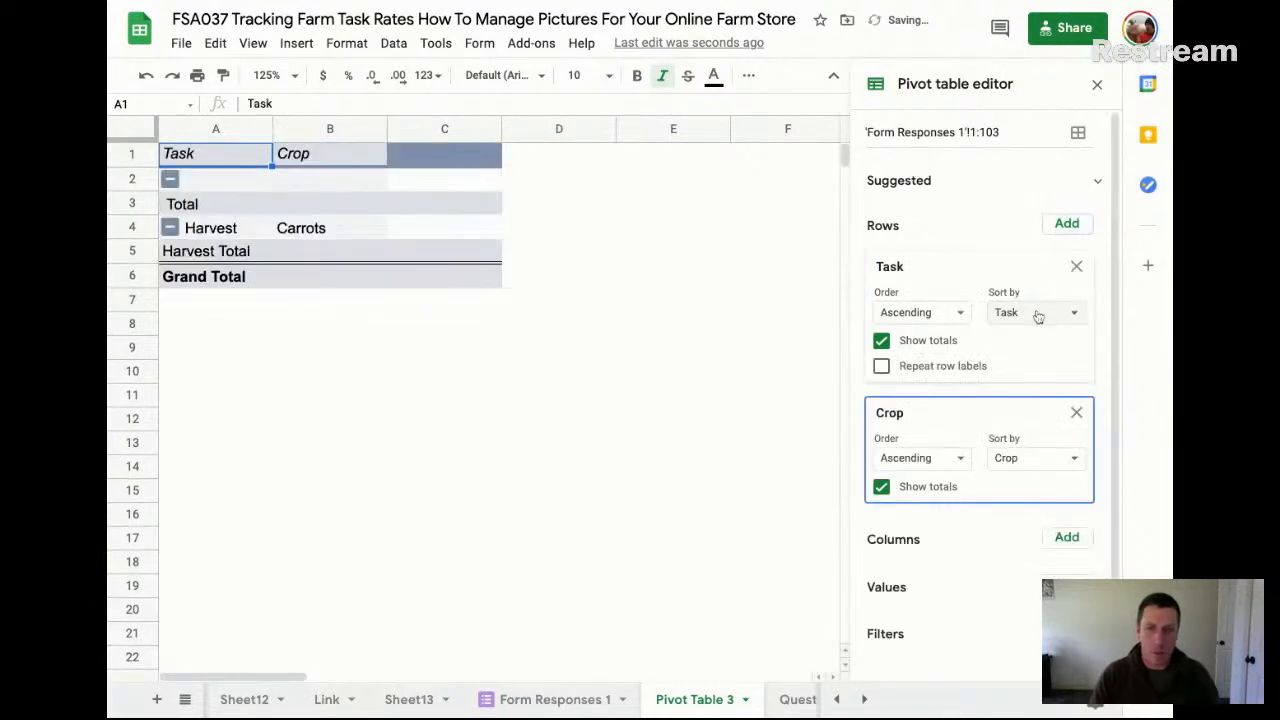
click(1068, 224)
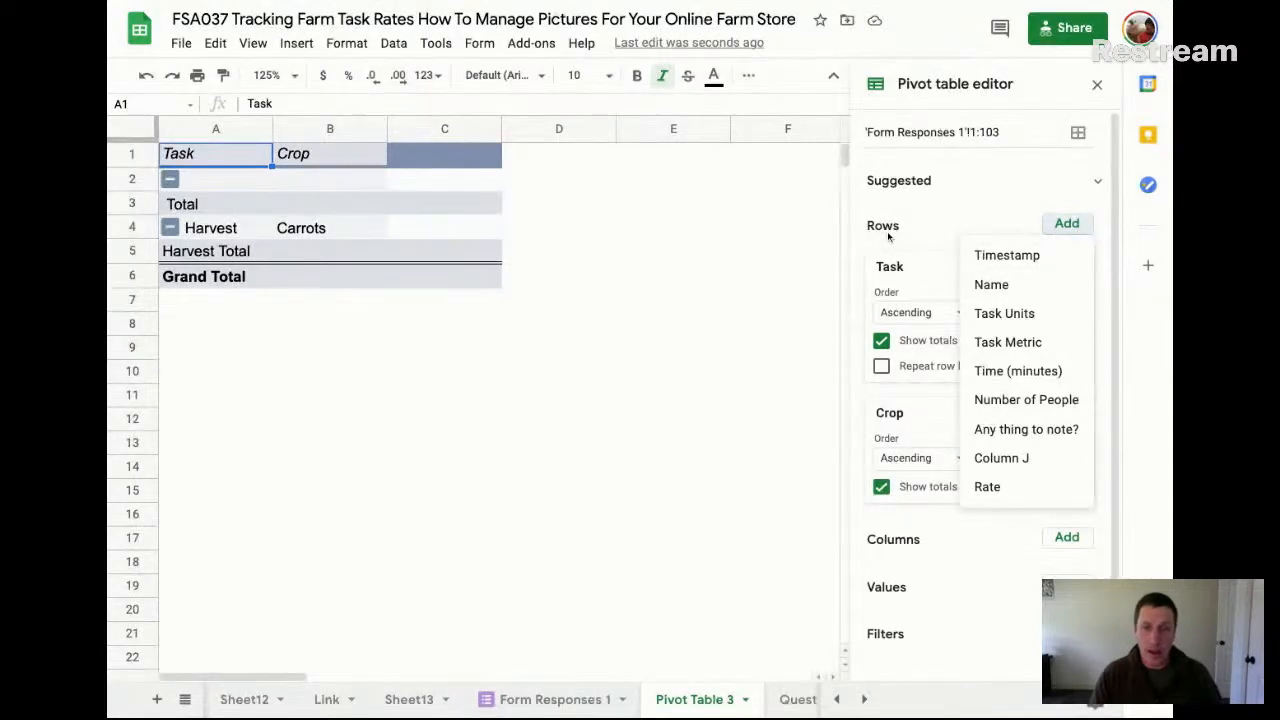
click(1022, 313)
click(1066, 223)
click(1035, 316)
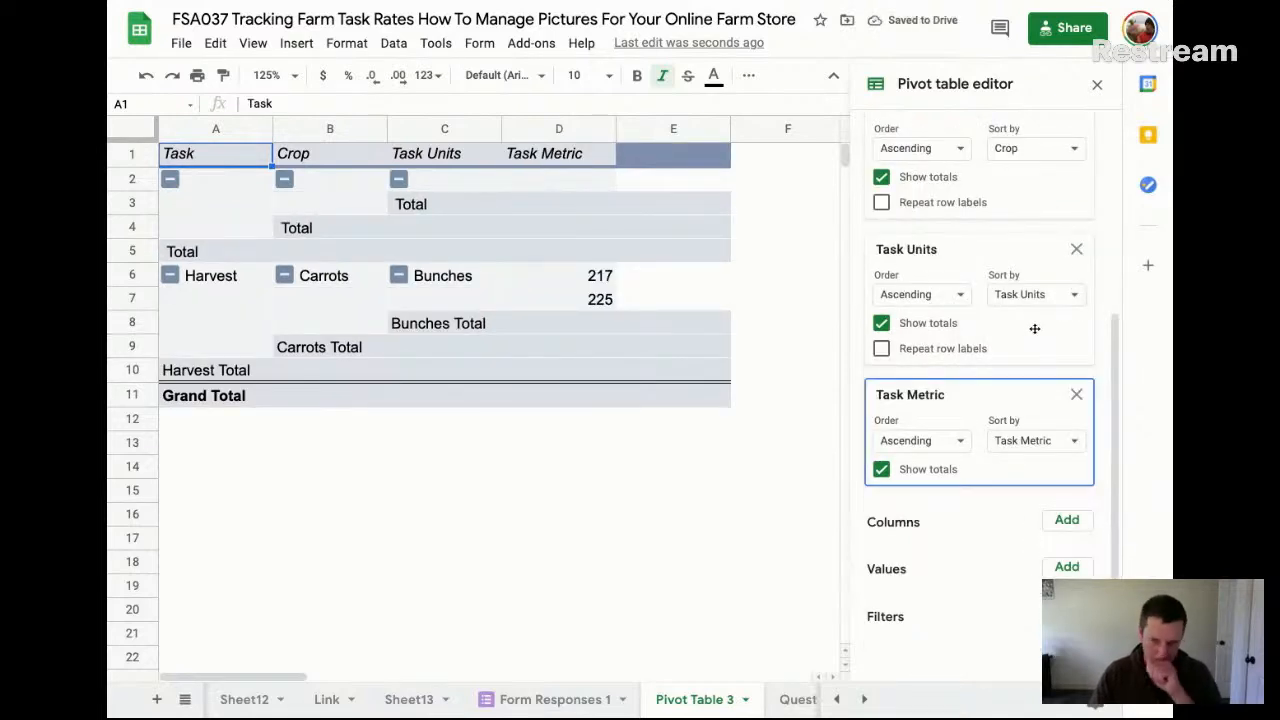
Add Number of People and Time (minutes) as further row fields of the pivot table
scroll(1065, 128, up, 3)
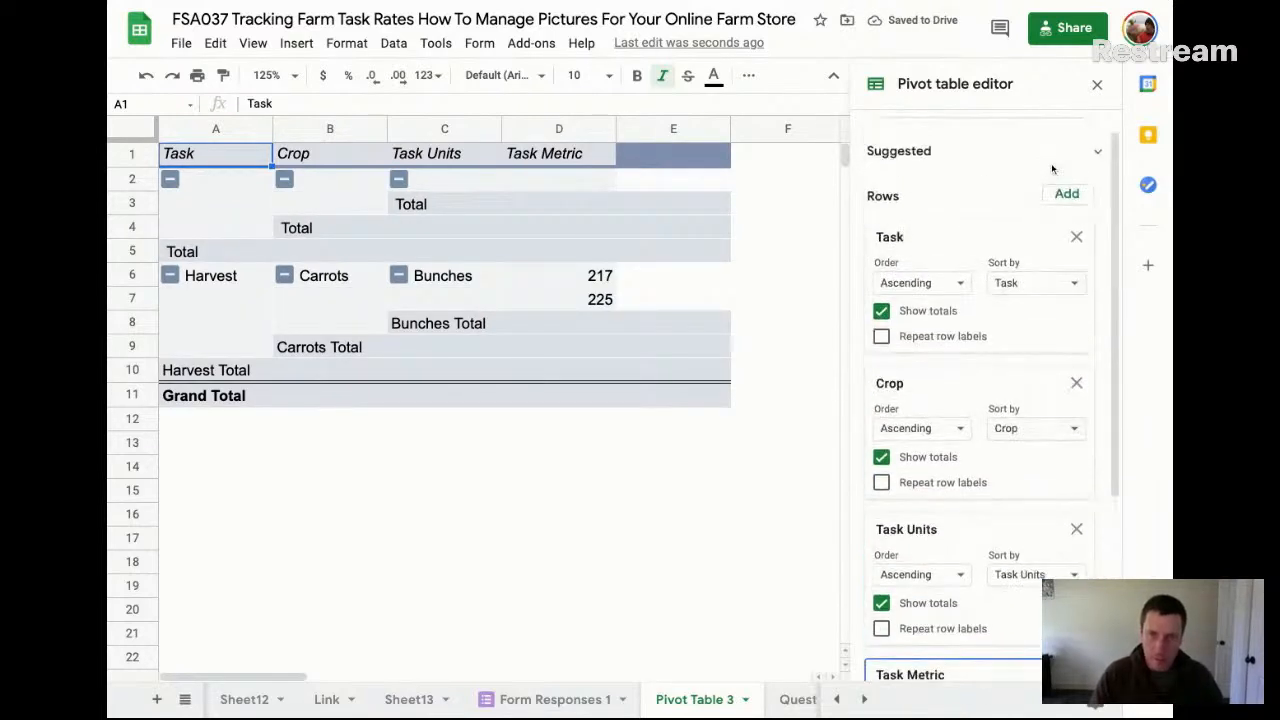
click(1066, 194)
click(1024, 313)
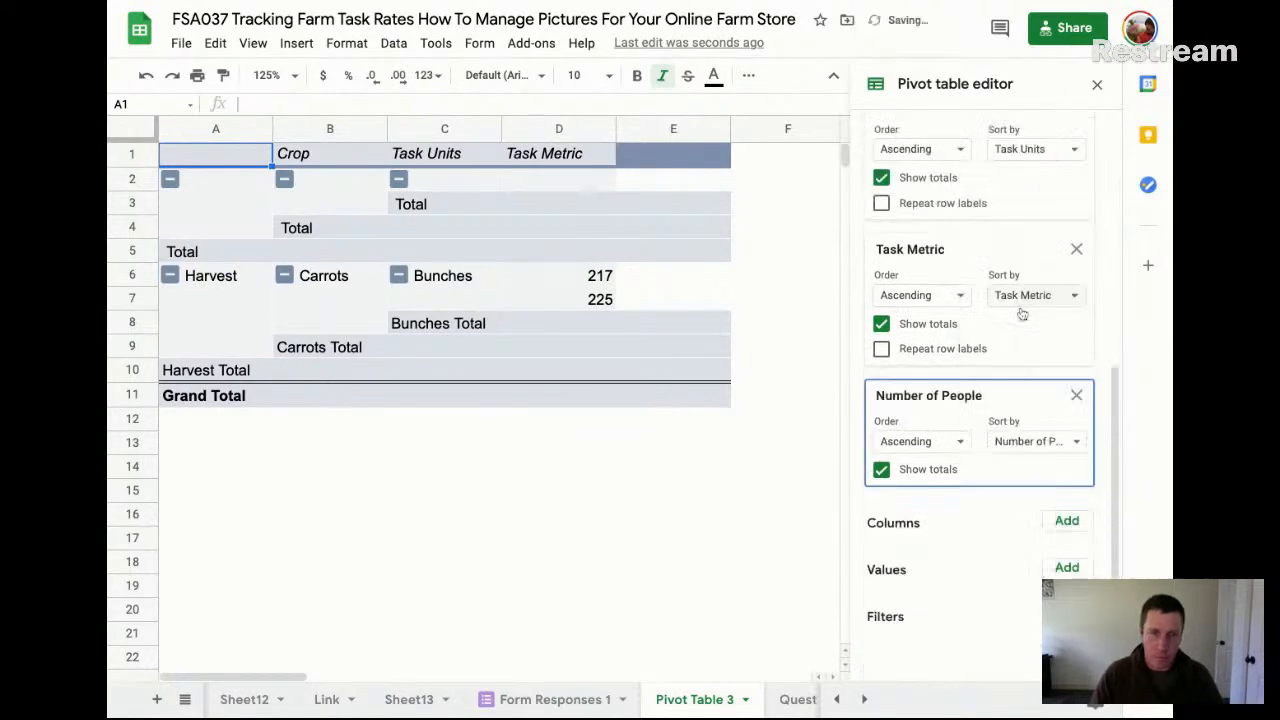
scroll(1040, 270, up, 5)
click(1064, 224)
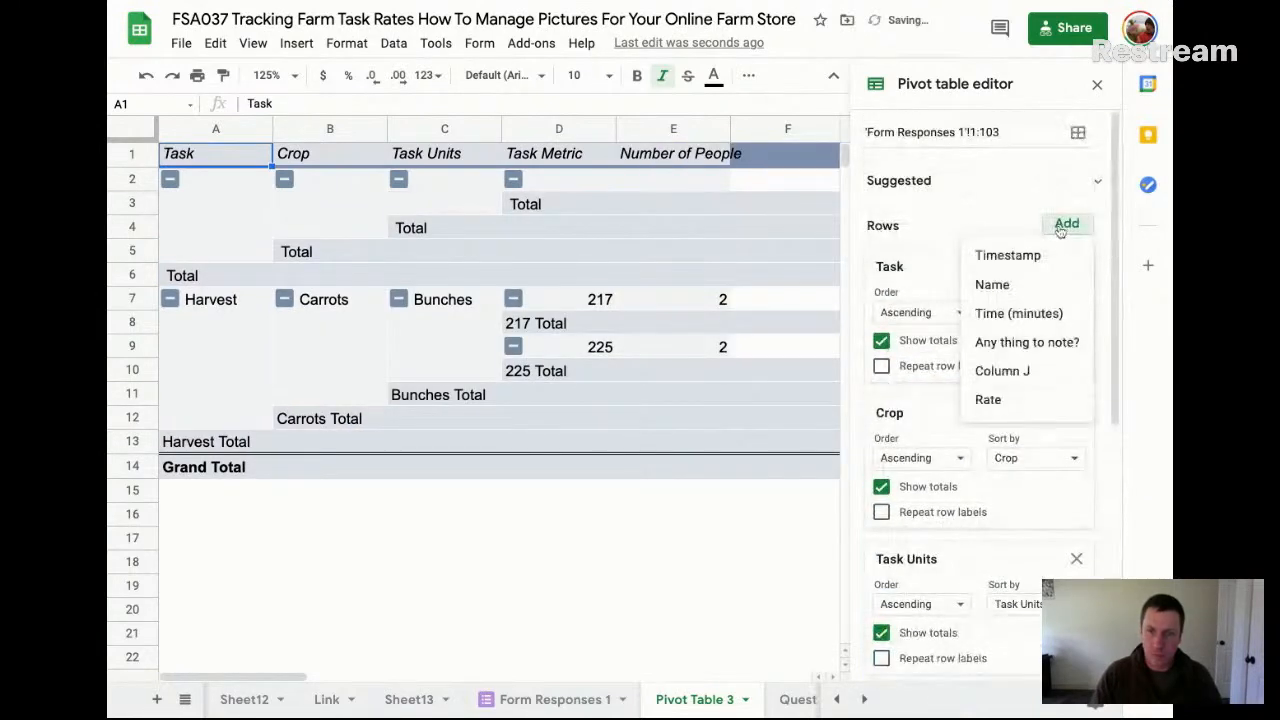
click(1016, 313)
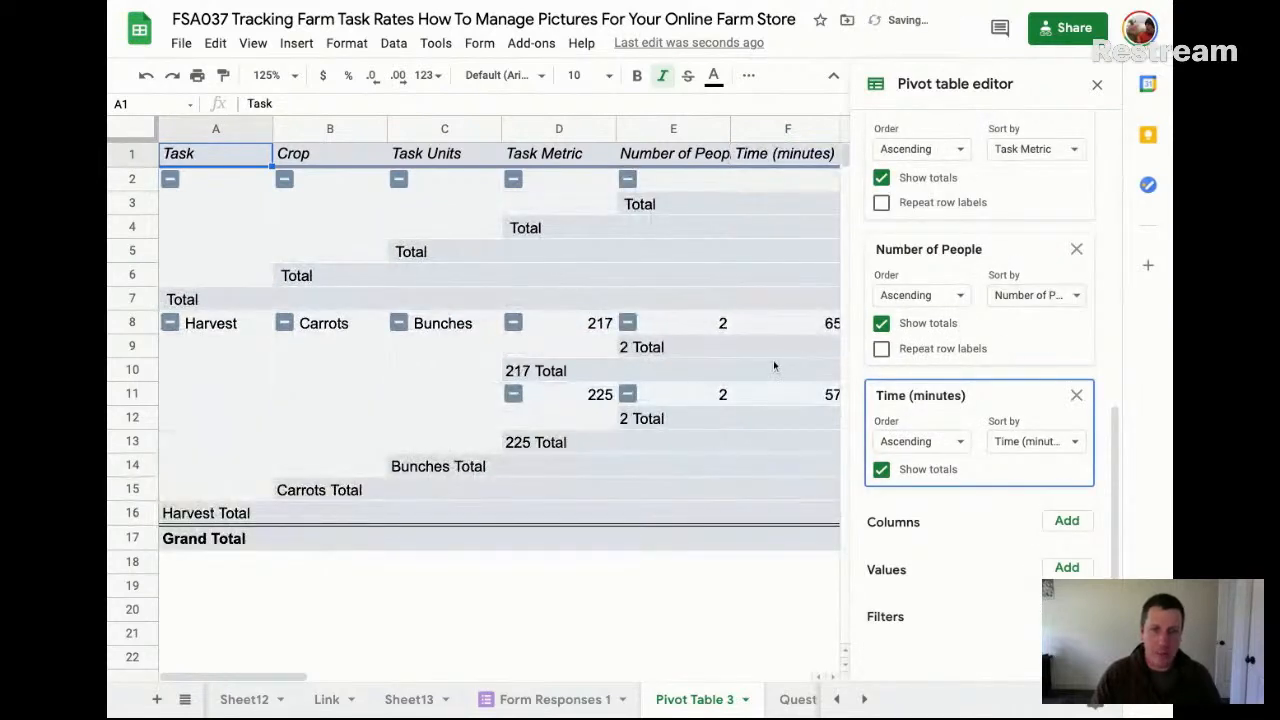
Turn off the totals for all six pivot table row fields, from Time (minutes) up to Task
click(881, 469)
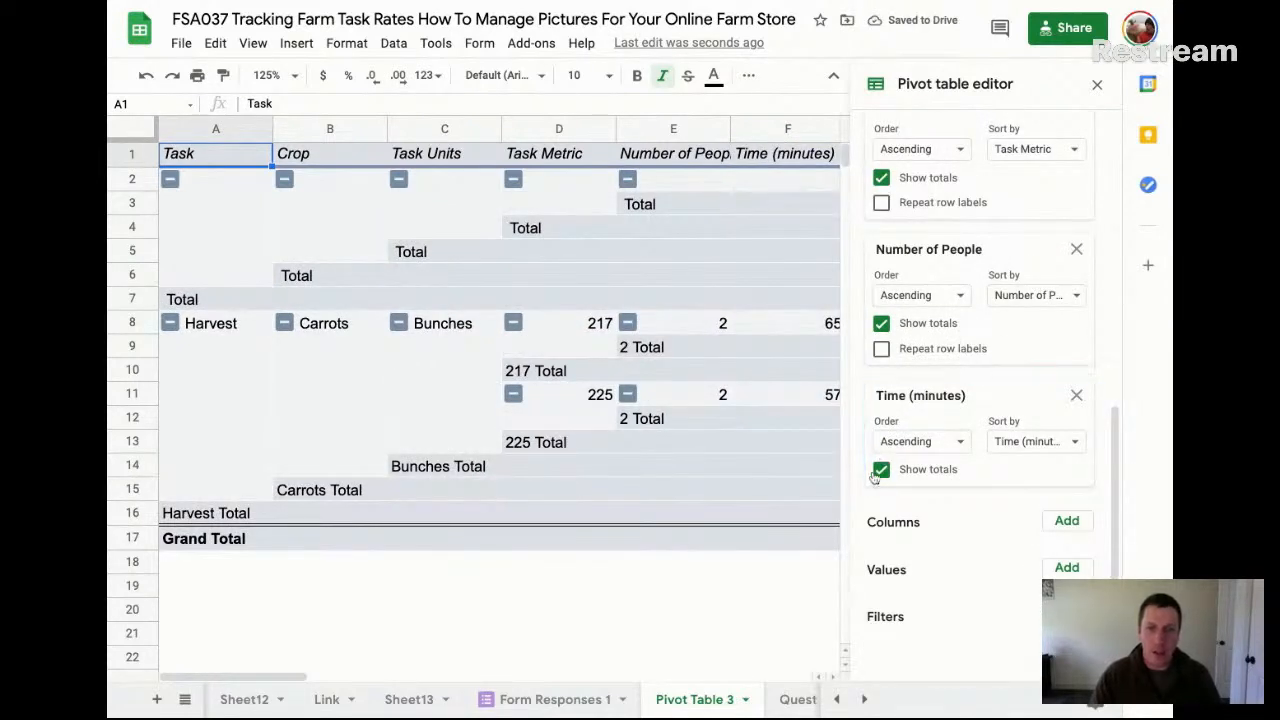
click(881, 323)
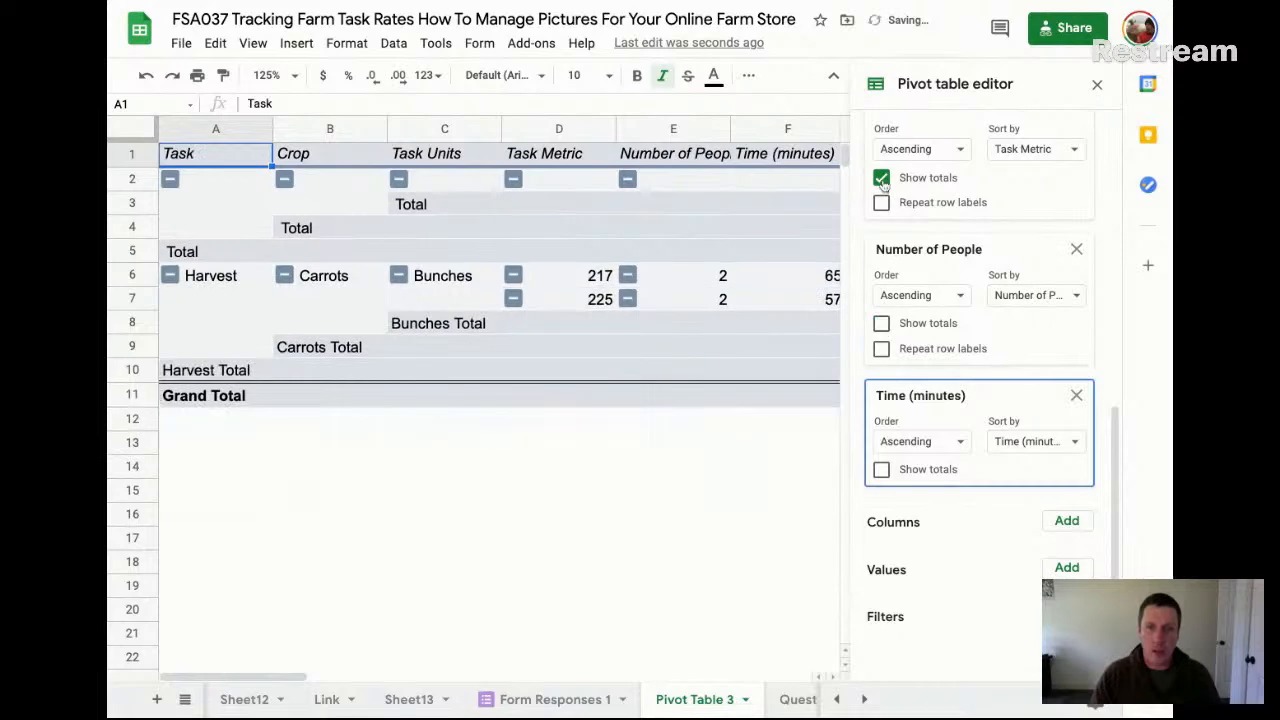
click(881, 177)
scroll(881, 187, up, 2)
click(881, 280)
scroll(884, 220, up, 3)
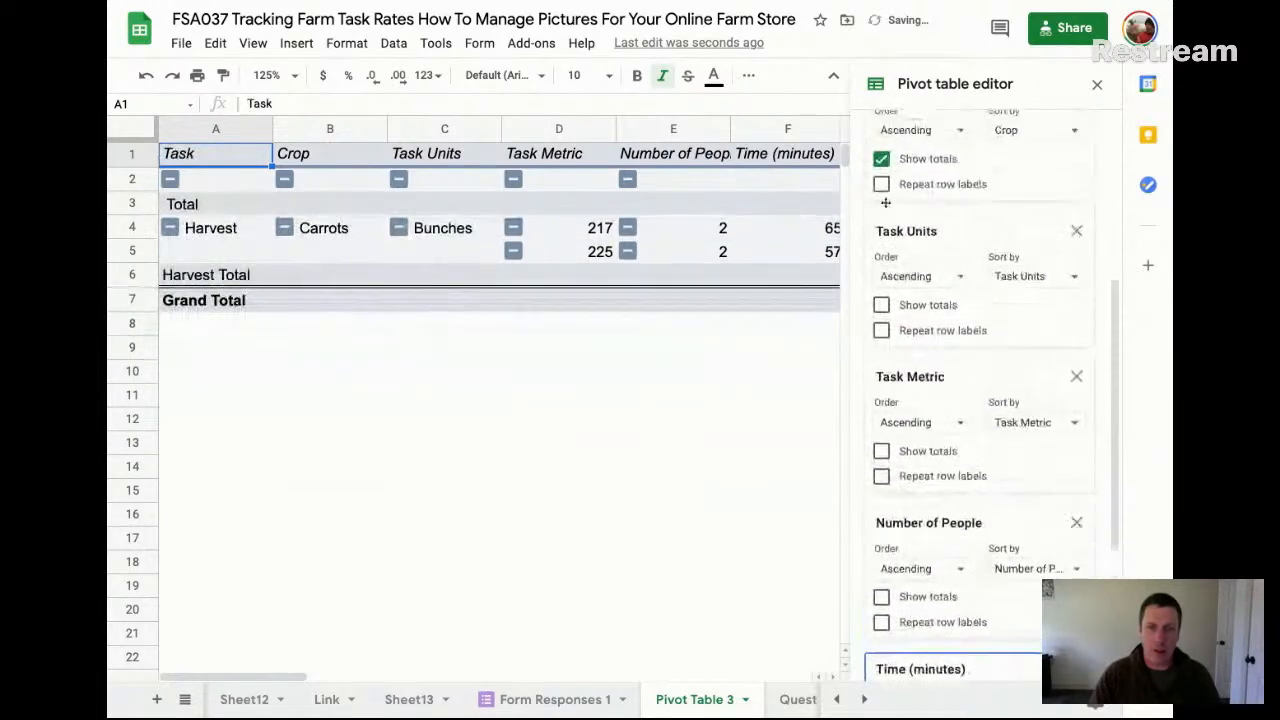
click(881, 212)
scroll(895, 240, up, 5)
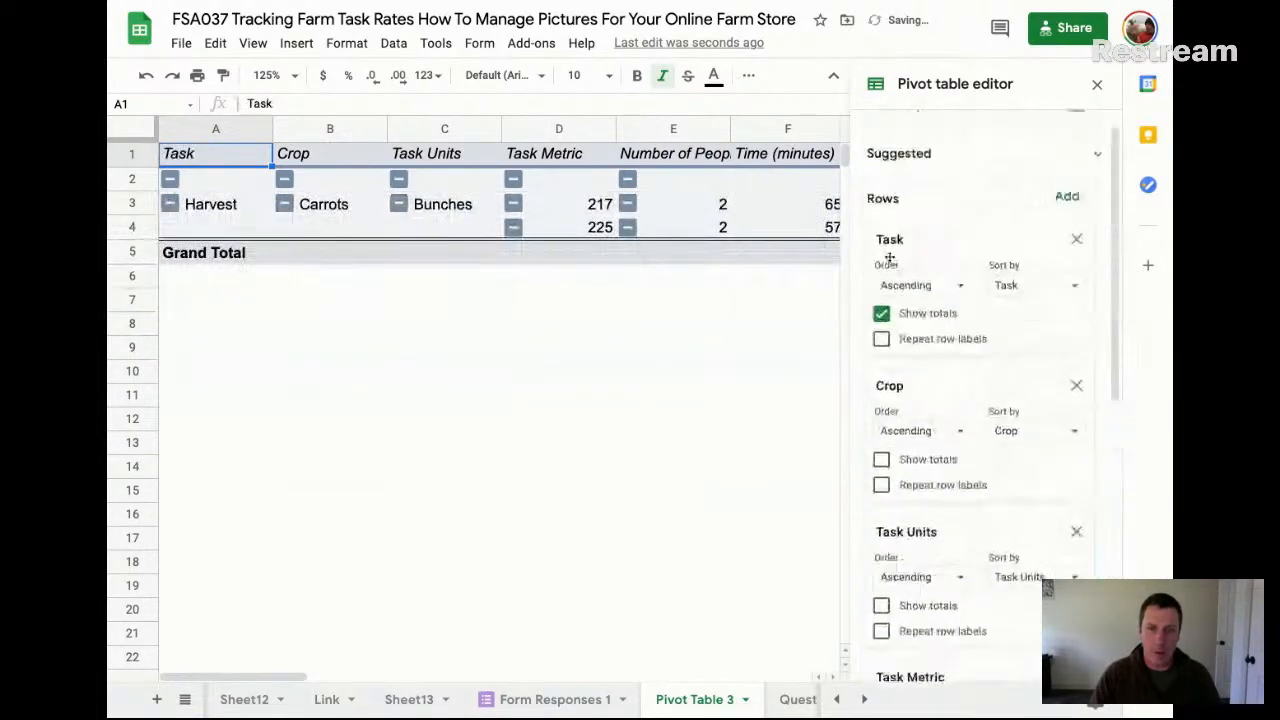
click(881, 314)
scroll(870, 340, down, 6)
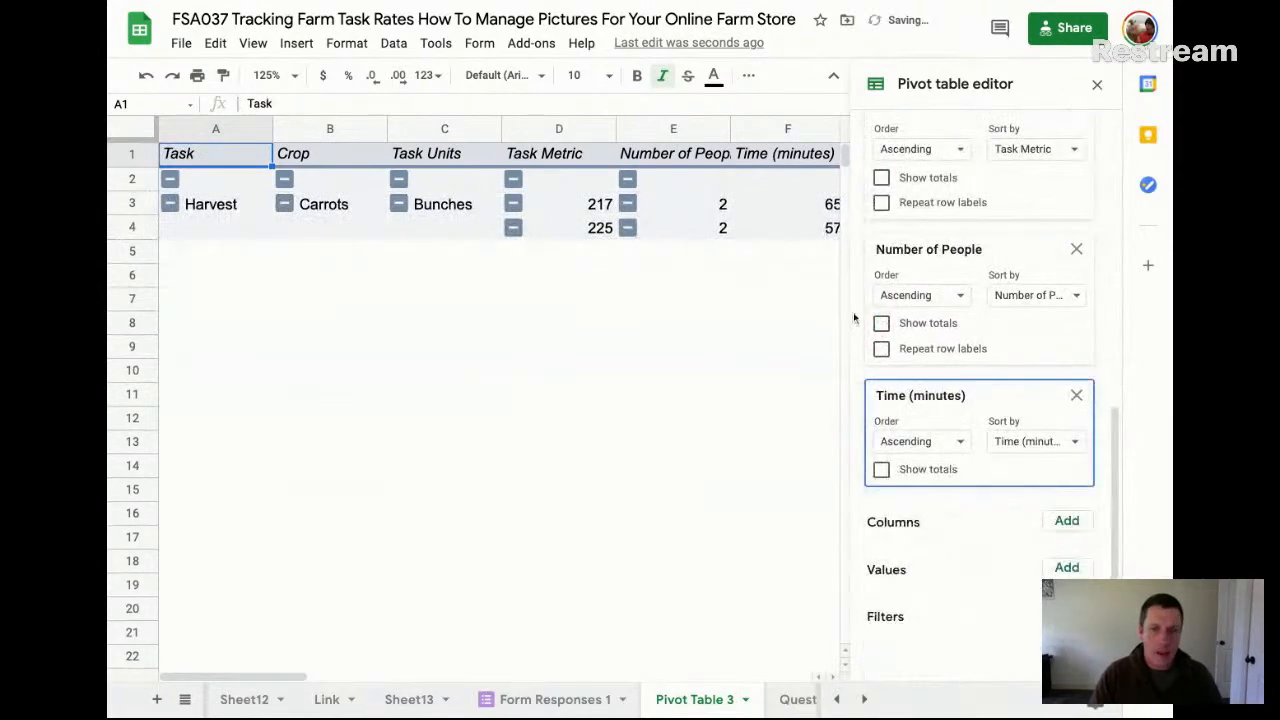
scroll(869, 351, up, 2)
drag(869, 351, 880, 321)
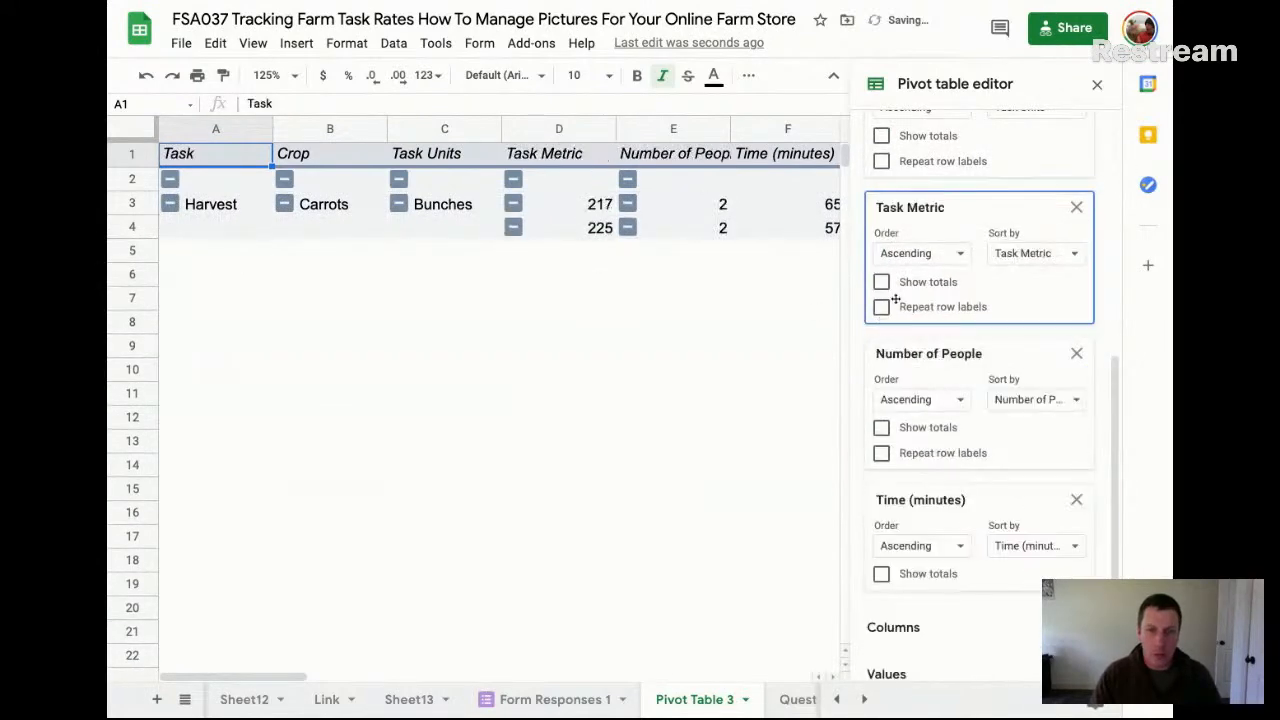
Turn on repeated row labels for the Task Metric, Number of People, Task Units, Crop and Task row fields of the pivot table
click(881, 307)
click(881, 453)
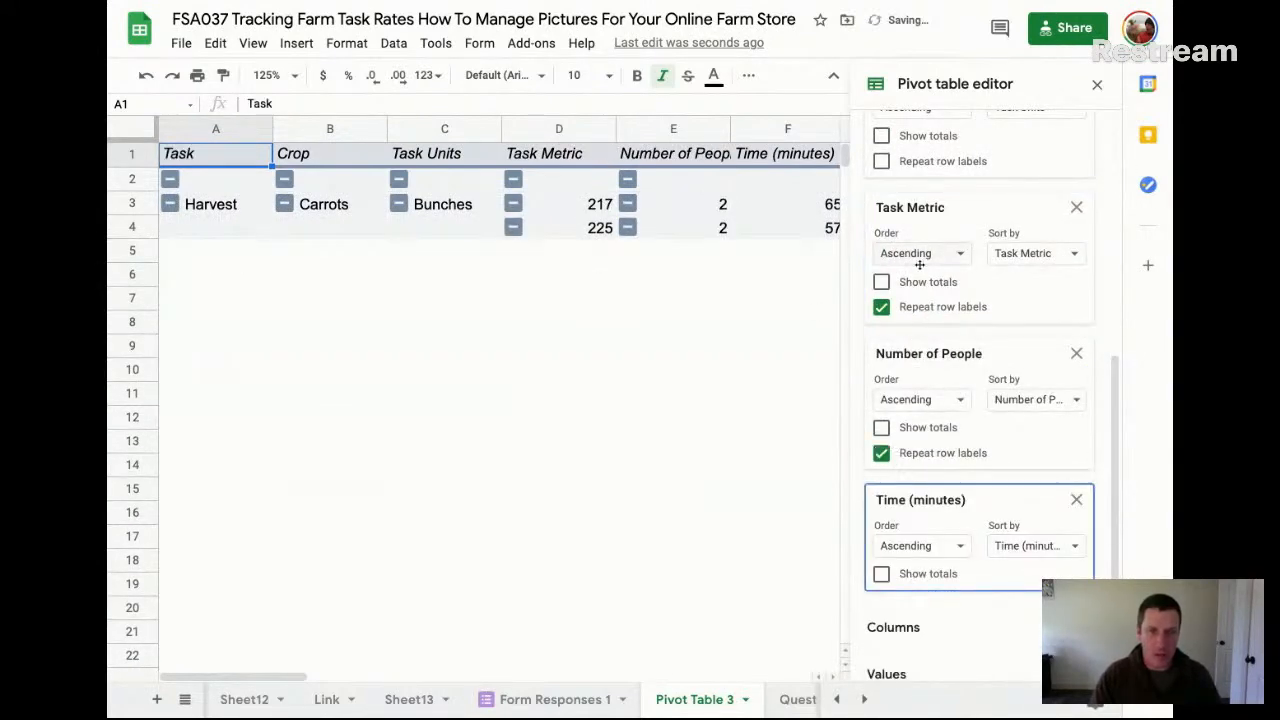
scroll(910, 260, up, 2)
click(881, 278)
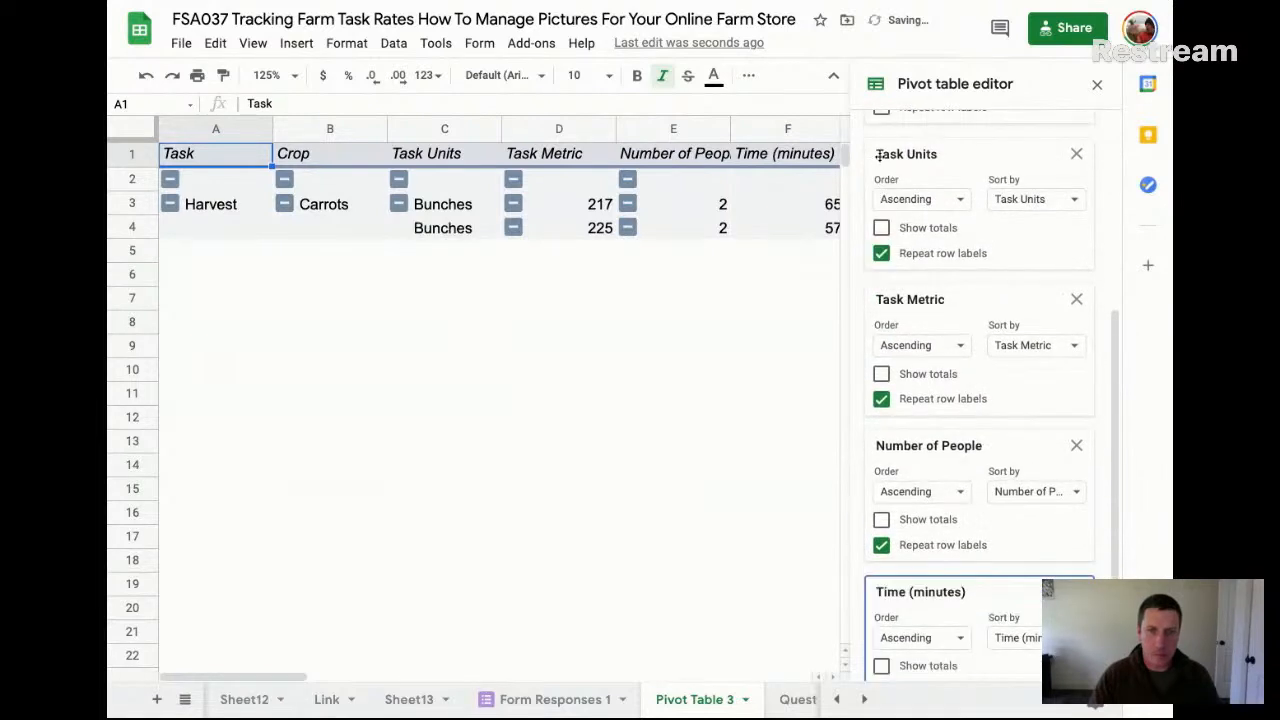
scroll(883, 160, up, 2)
click(881, 211)
scroll(882, 225, up, 3)
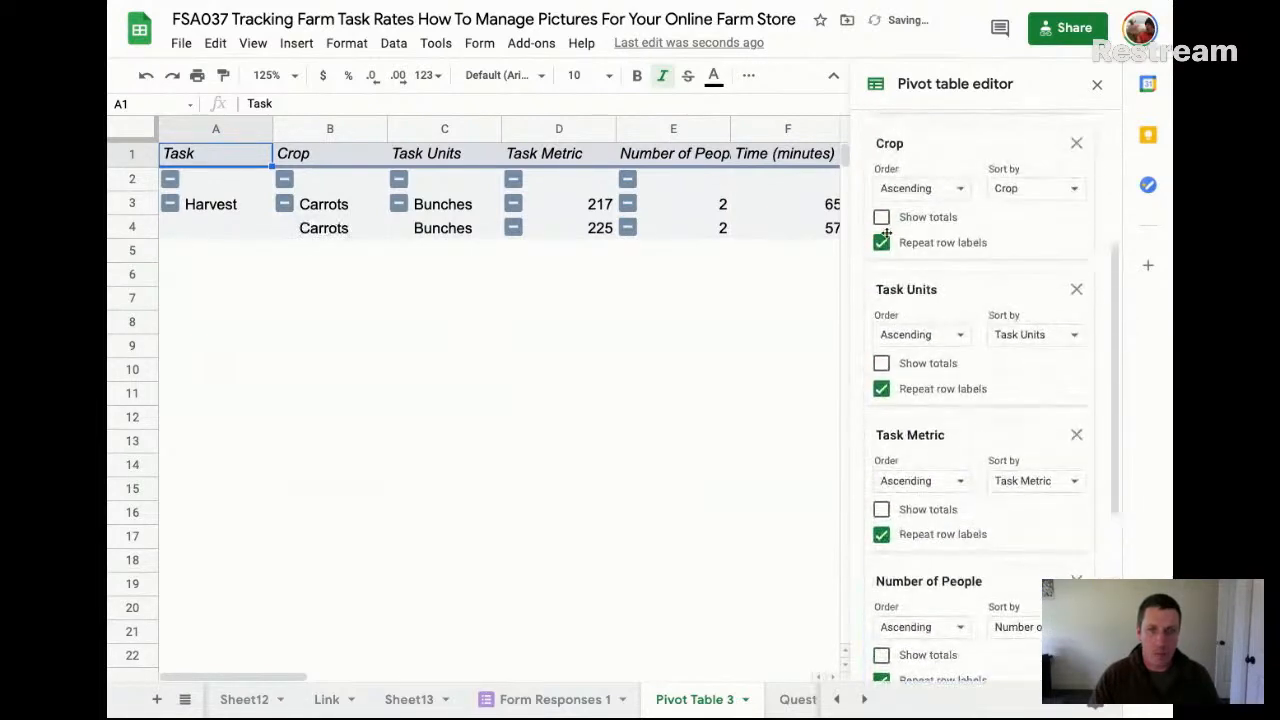
scroll(883, 238, up, 1)
click(881, 176)
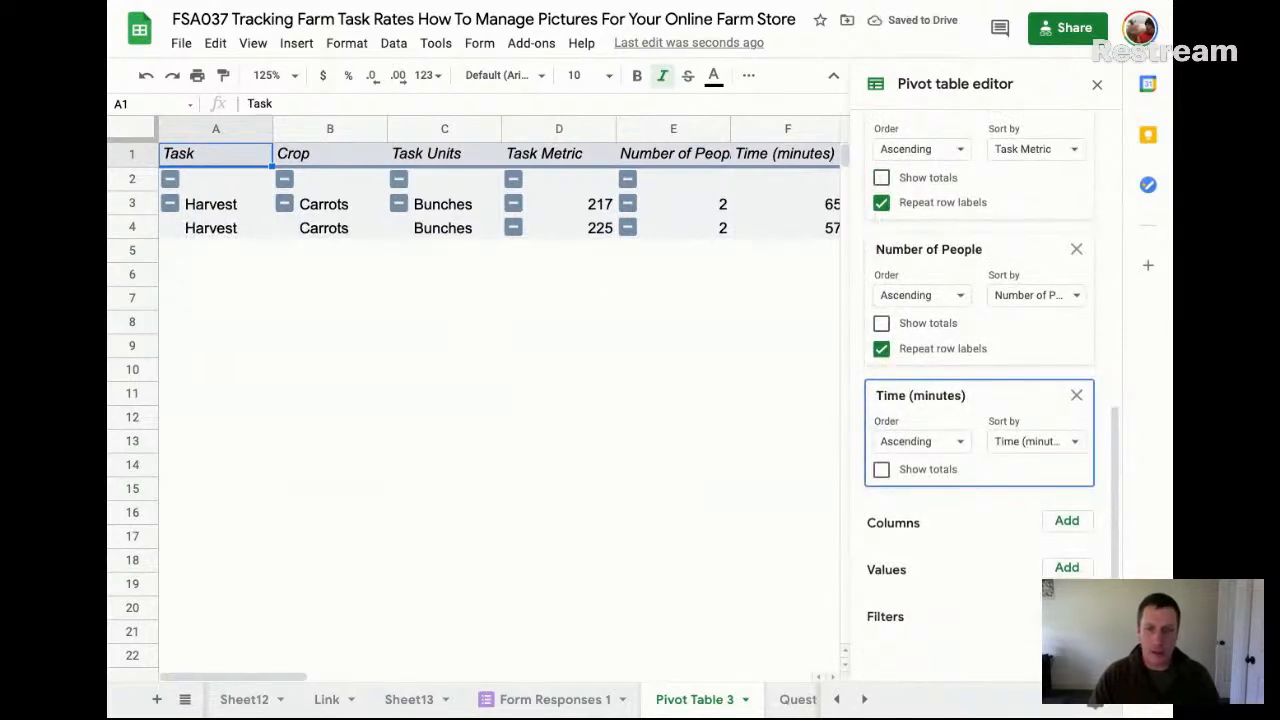
Add a Timestamp filter to the pivot table with the condition "Is not empty", and close the pivot table editor
click(1037, 295)
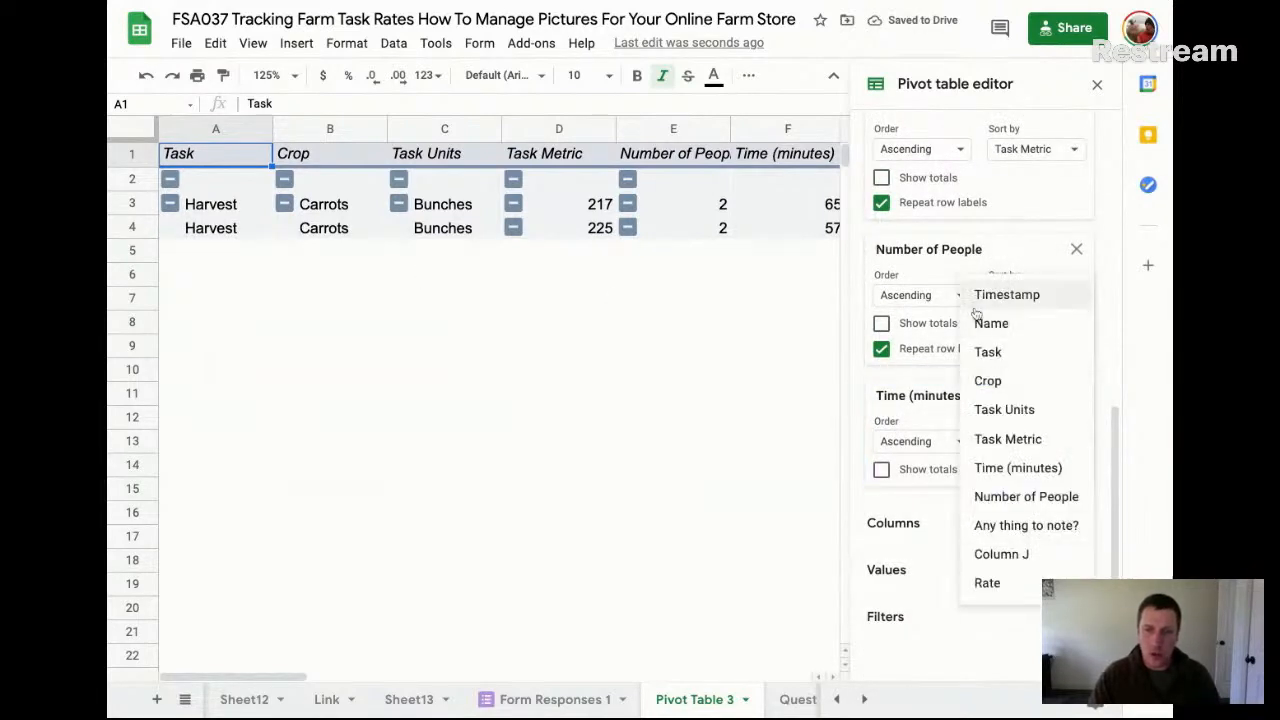
click(1010, 292)
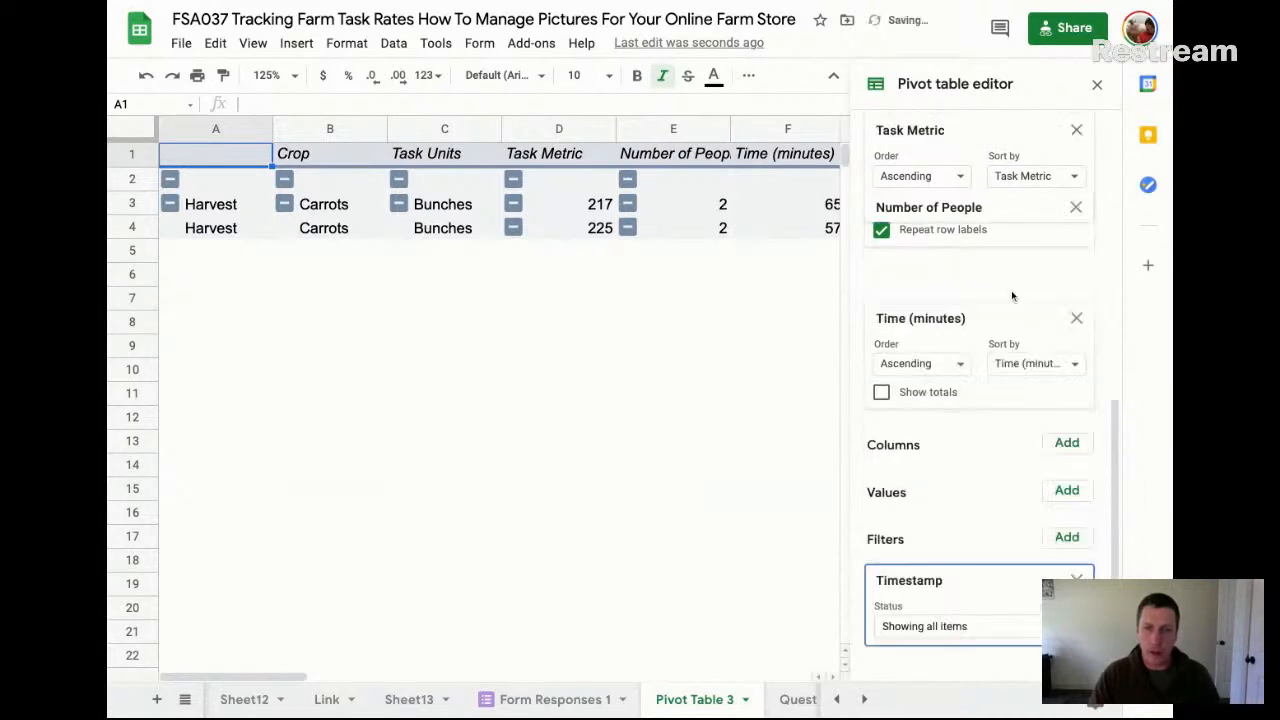
click(950, 664)
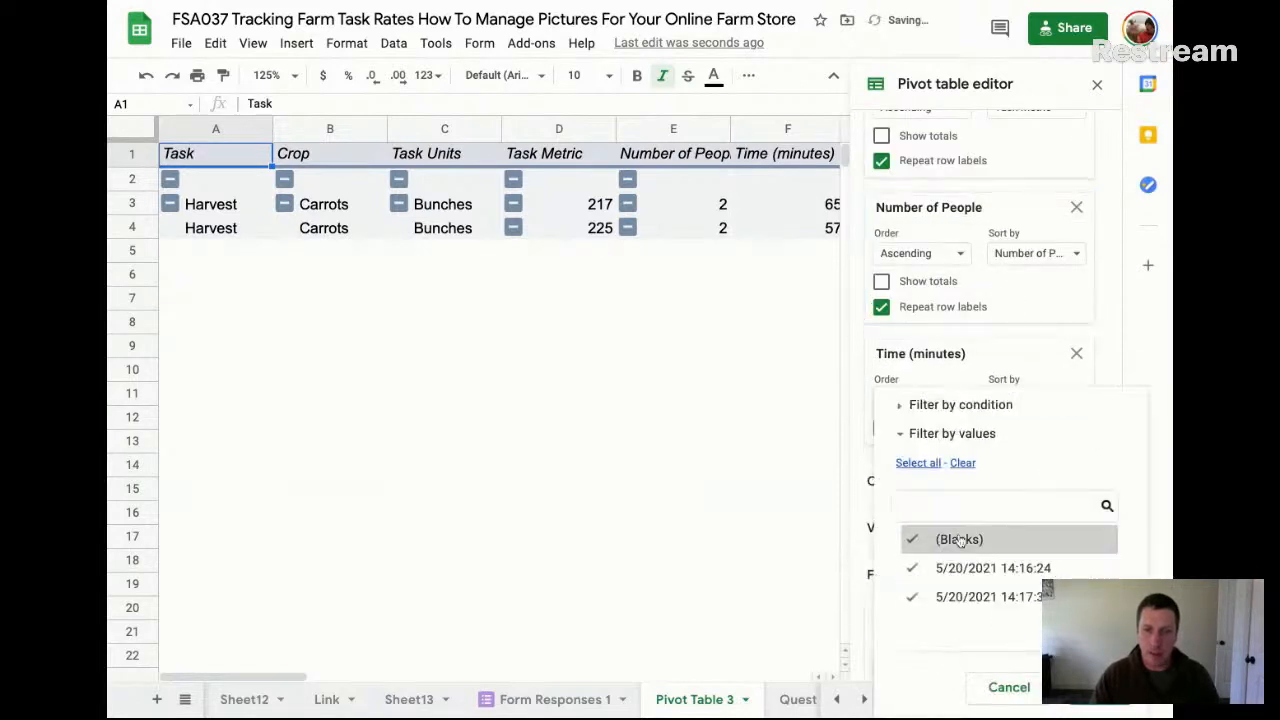
click(946, 403)
click(948, 400)
click(970, 162)
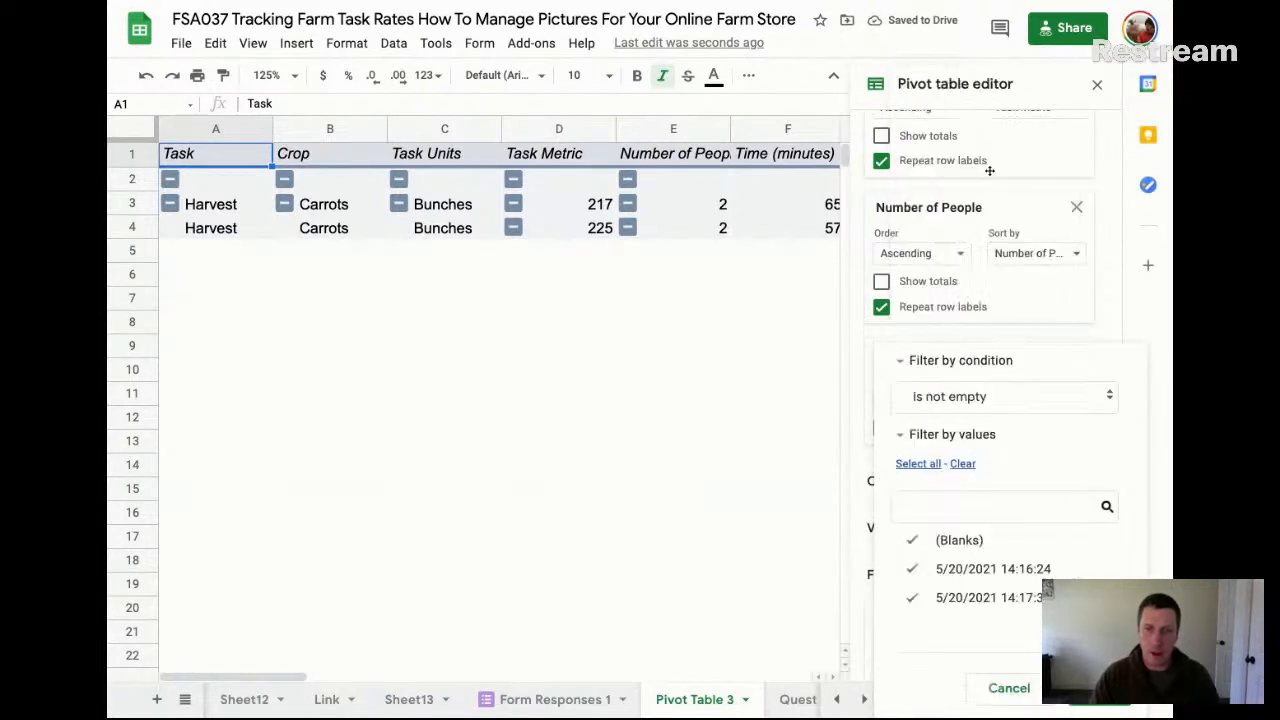
click(1082, 688)
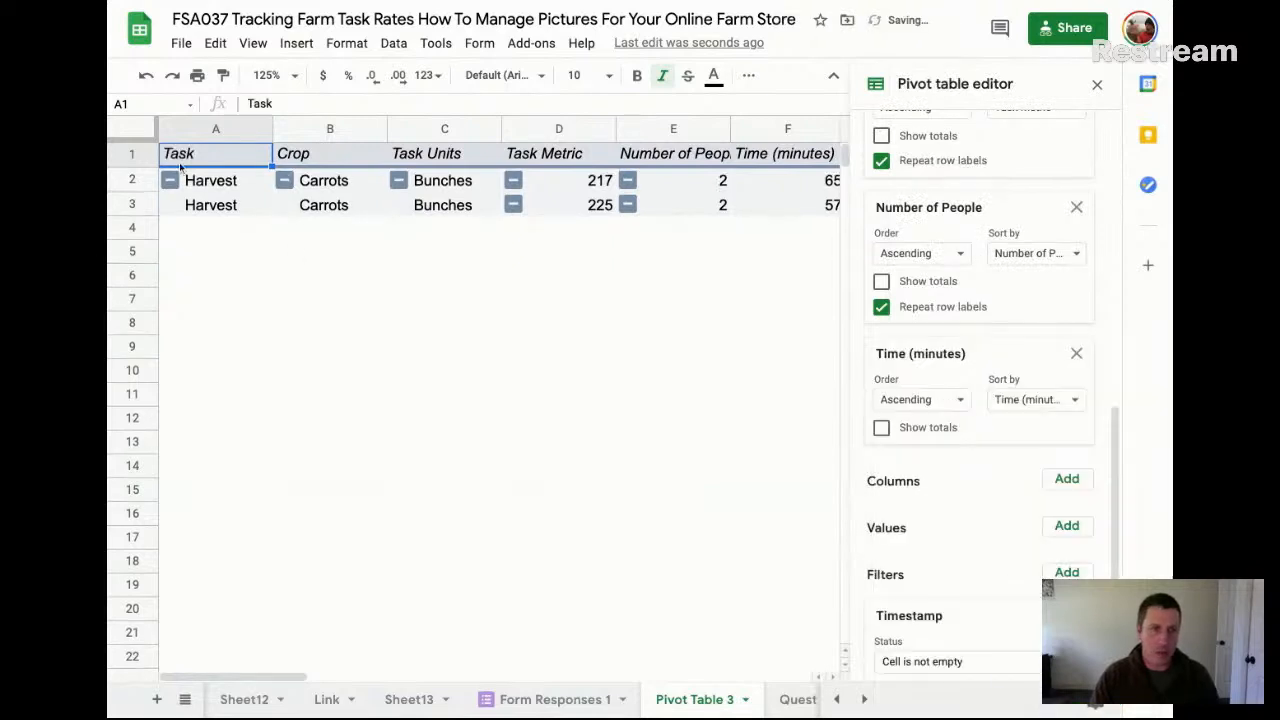
click(1097, 84)
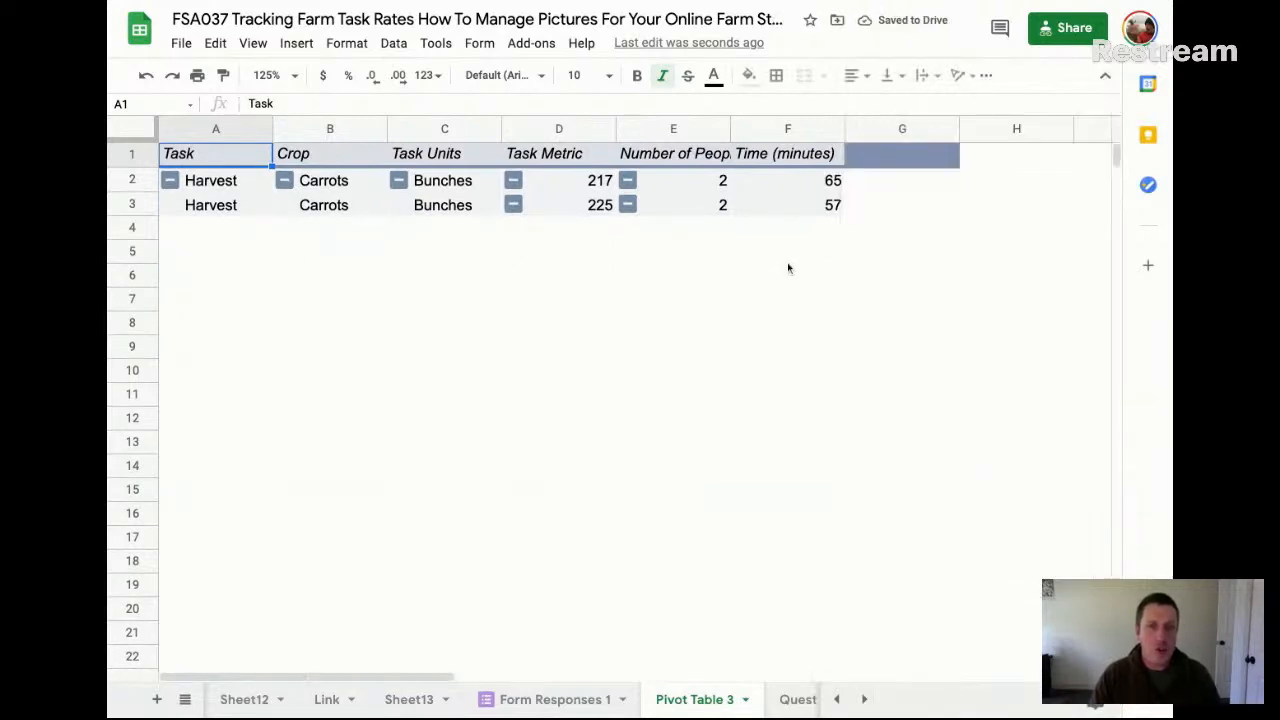
In Rate cell K2 of Form Responses 1, enter =F2/H2/G2 to divide Task Metric by Number of People and Time
click(568, 700)
click(913, 203)
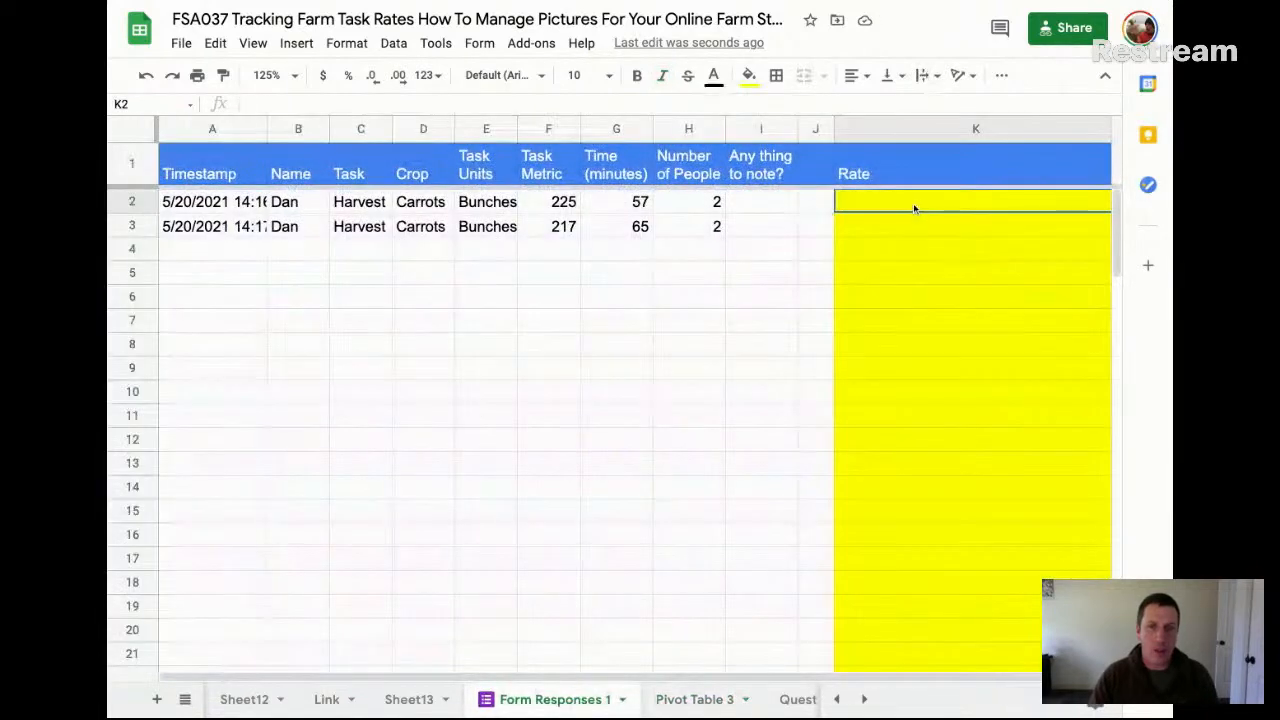
key(Return)
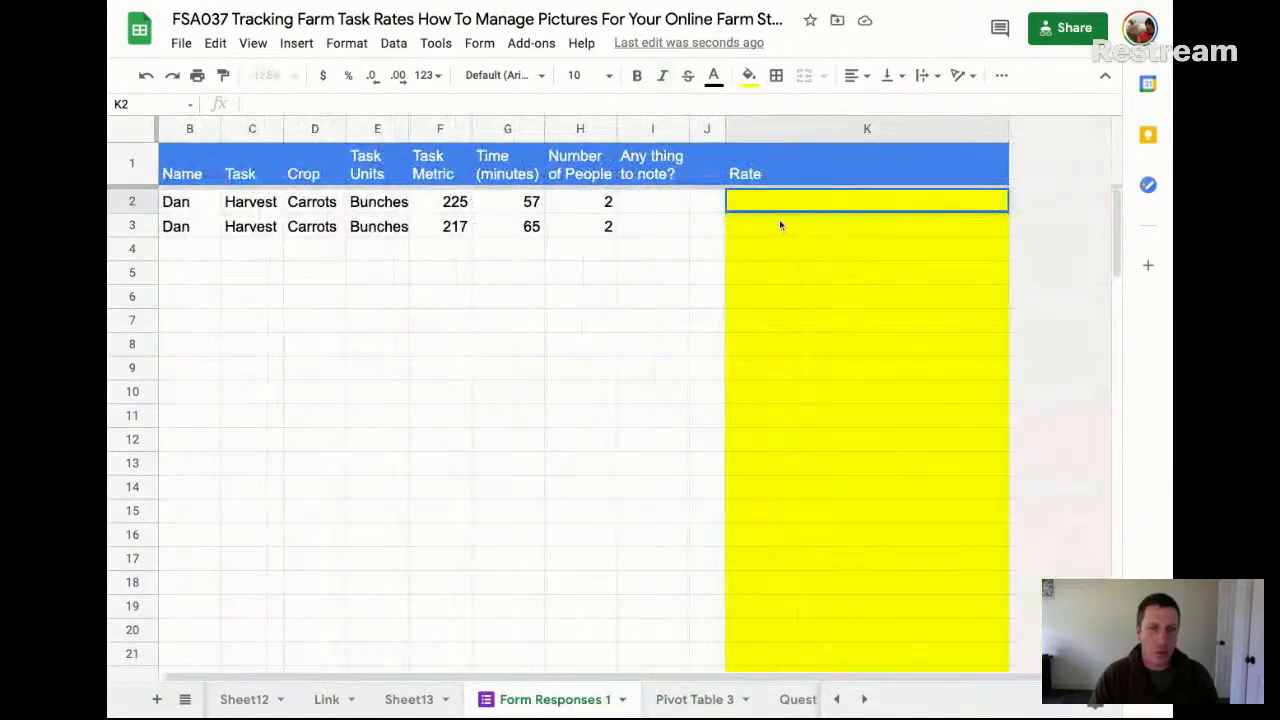
click(918, 203)
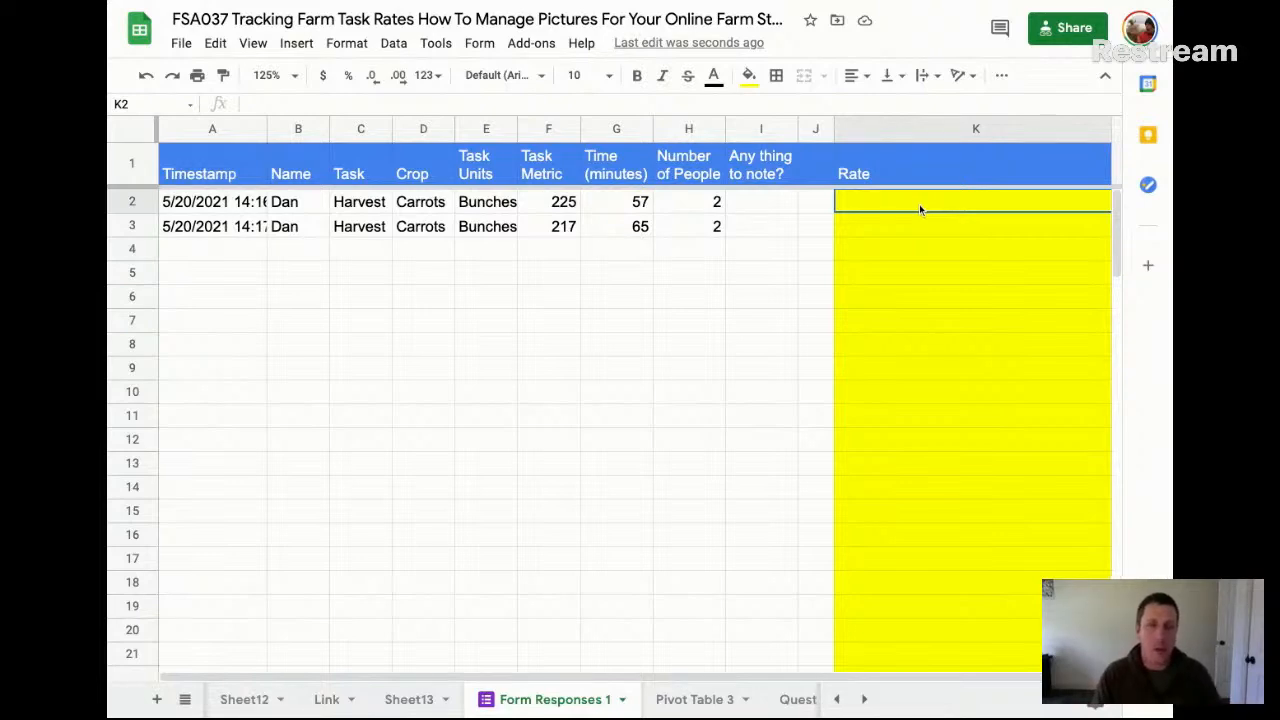
text(=)
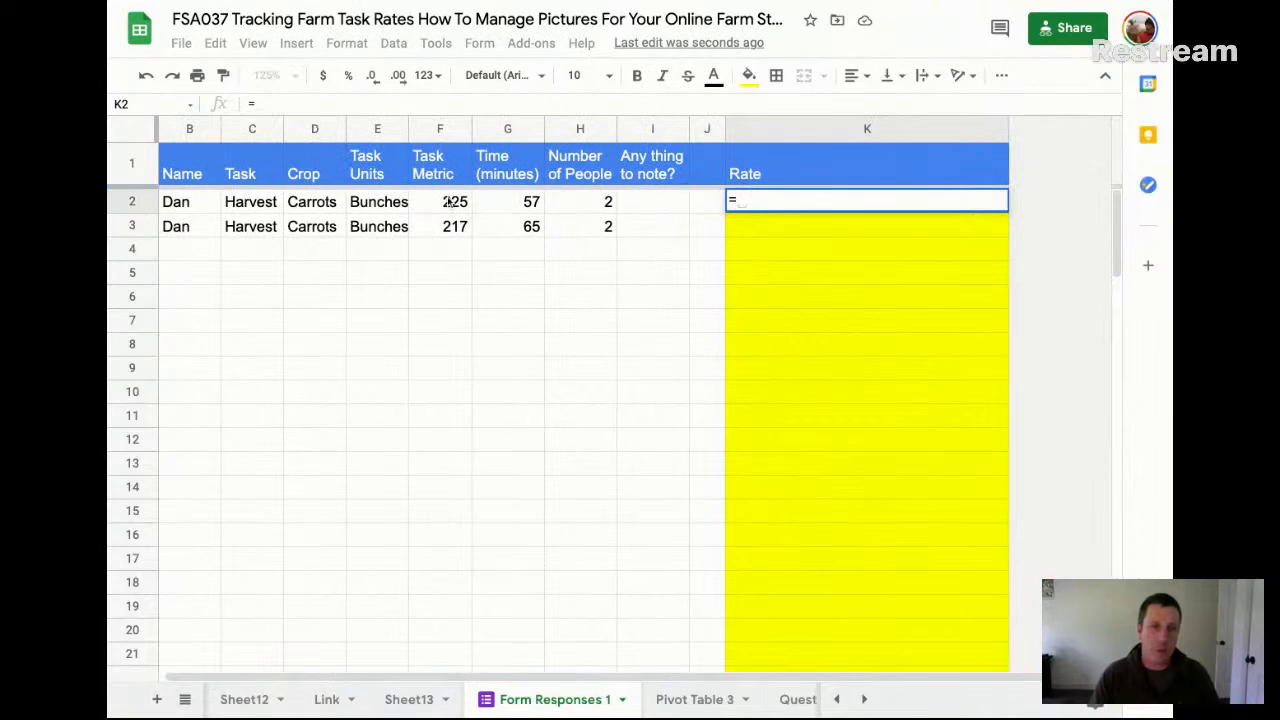
click(446, 201)
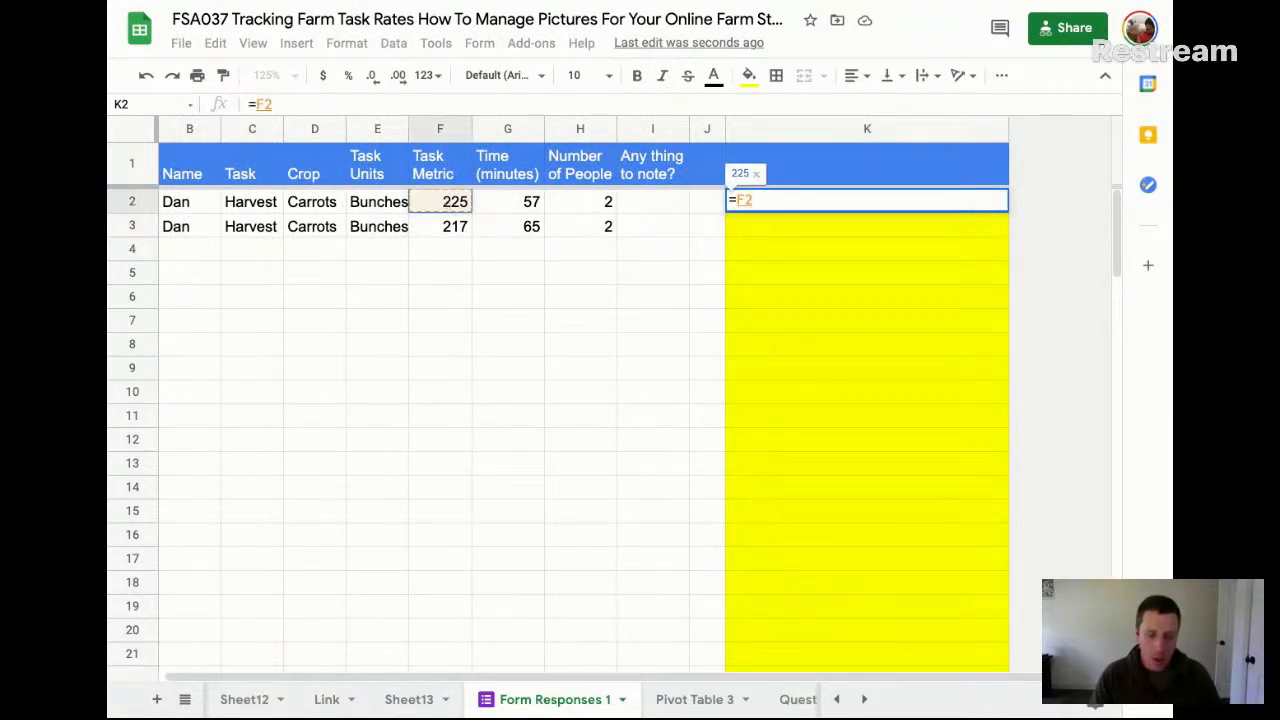
text(/)
click(594, 203)
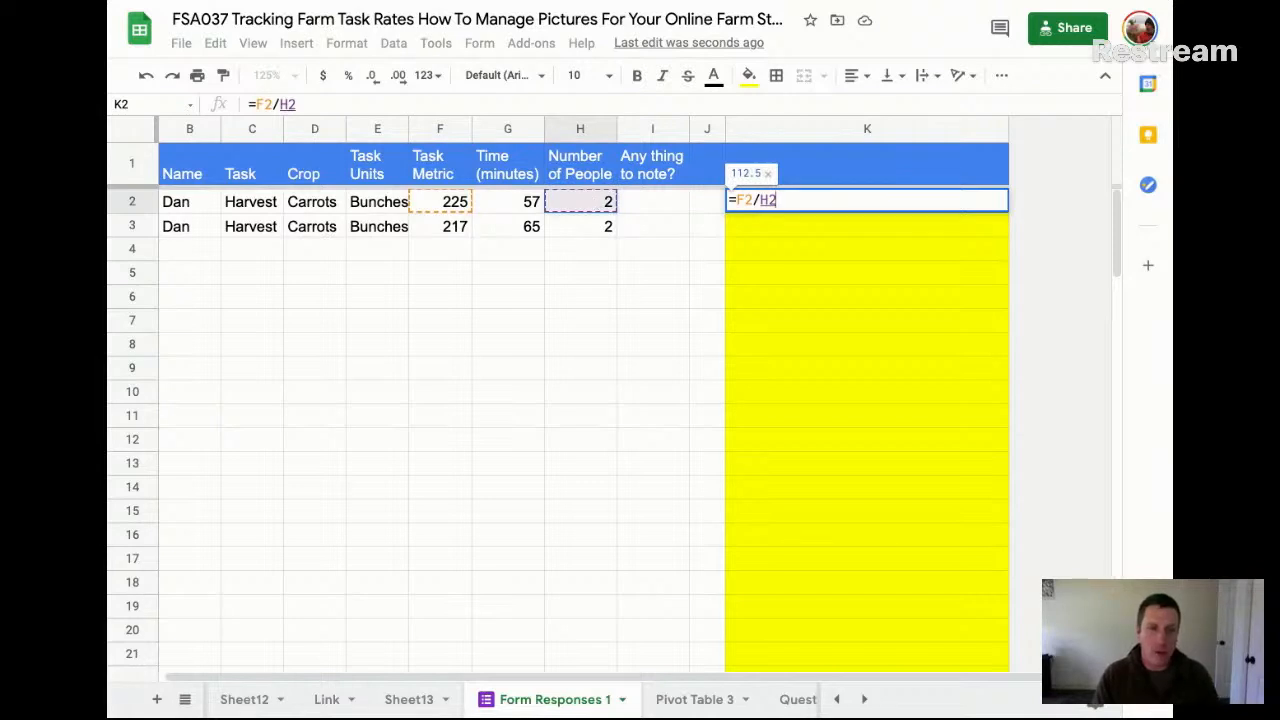
text(/)
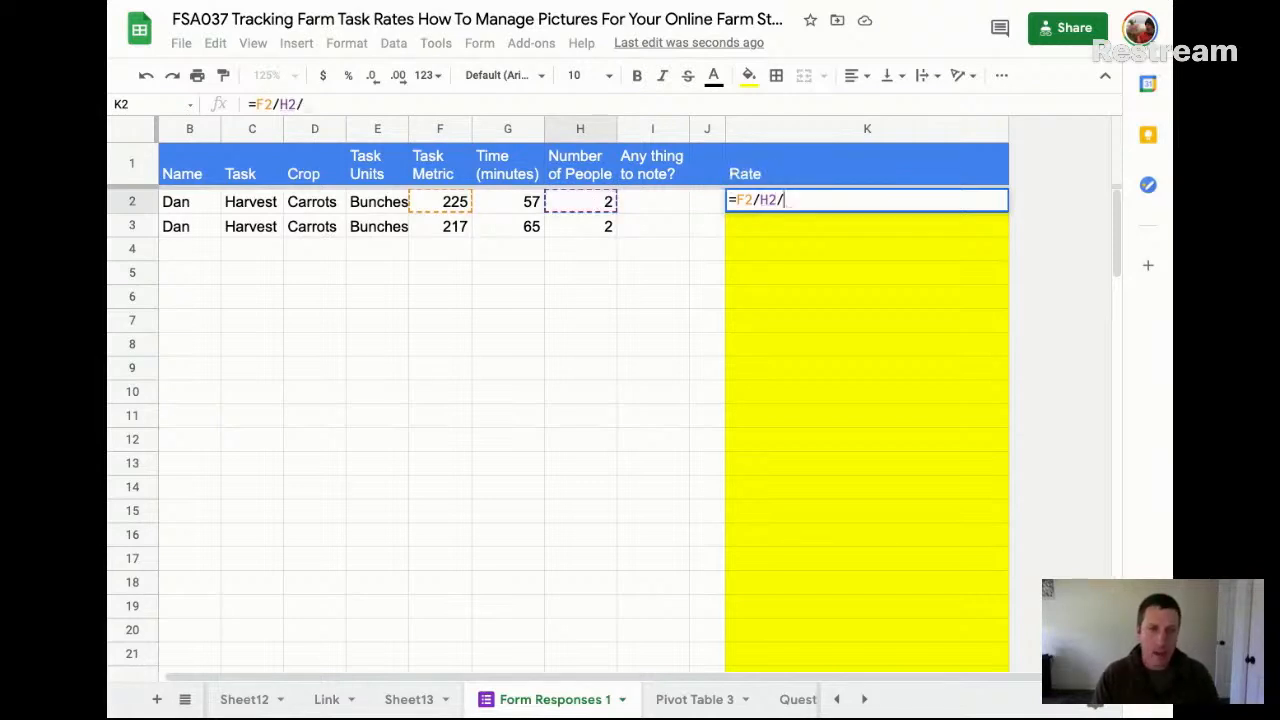
click(524, 203)
key(Return)
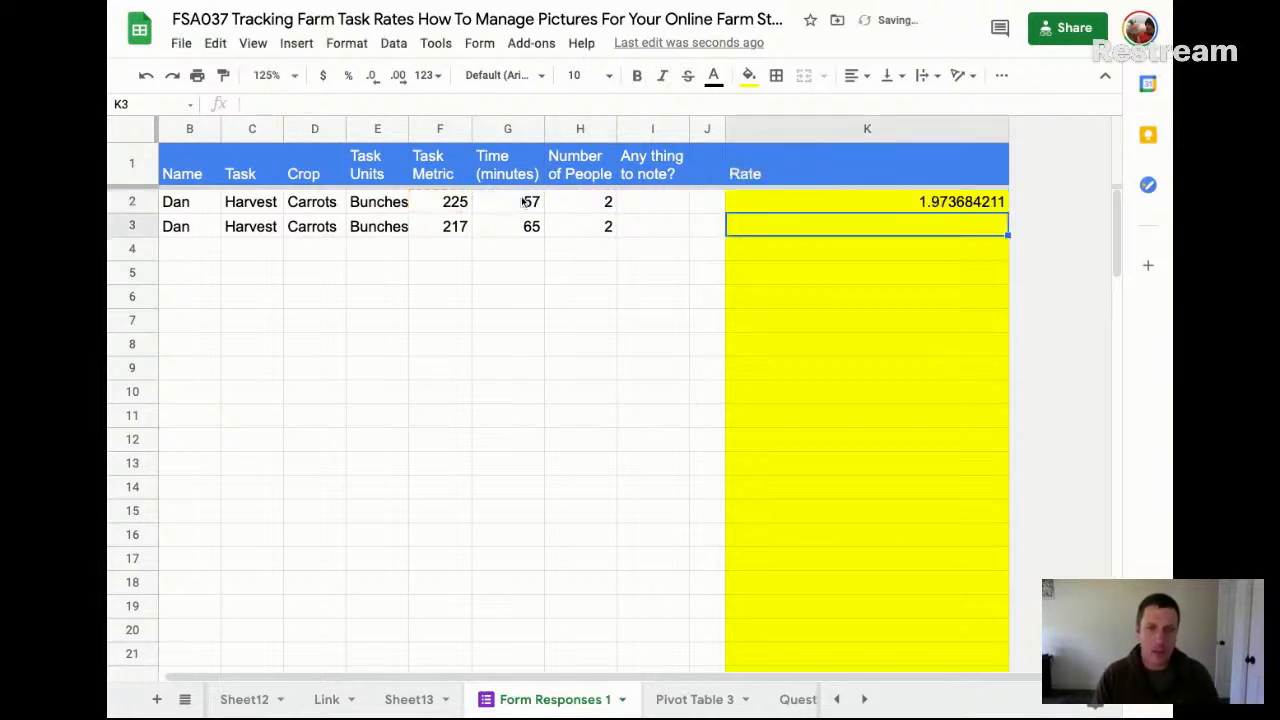
Convert the K2 rate to an hourly rate by changing its formula to =F2/H2/G2*60
key(Up)
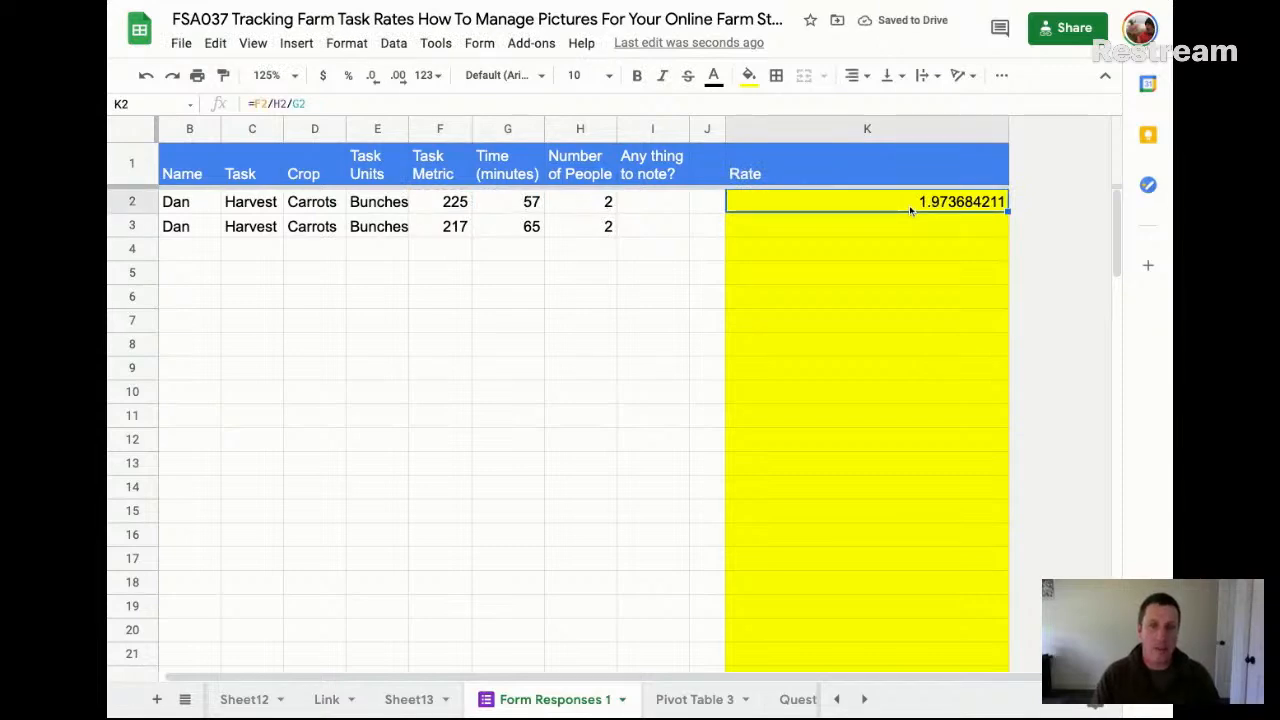
click(376, 105)
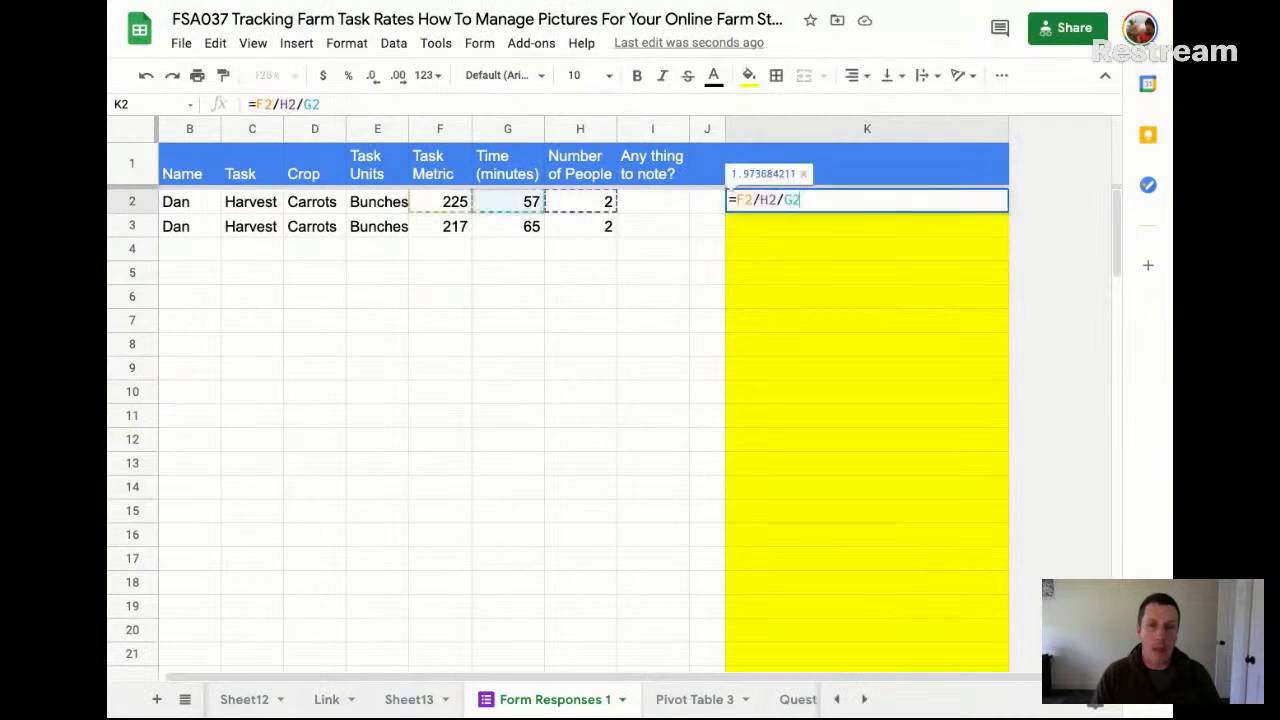
click(339, 103)
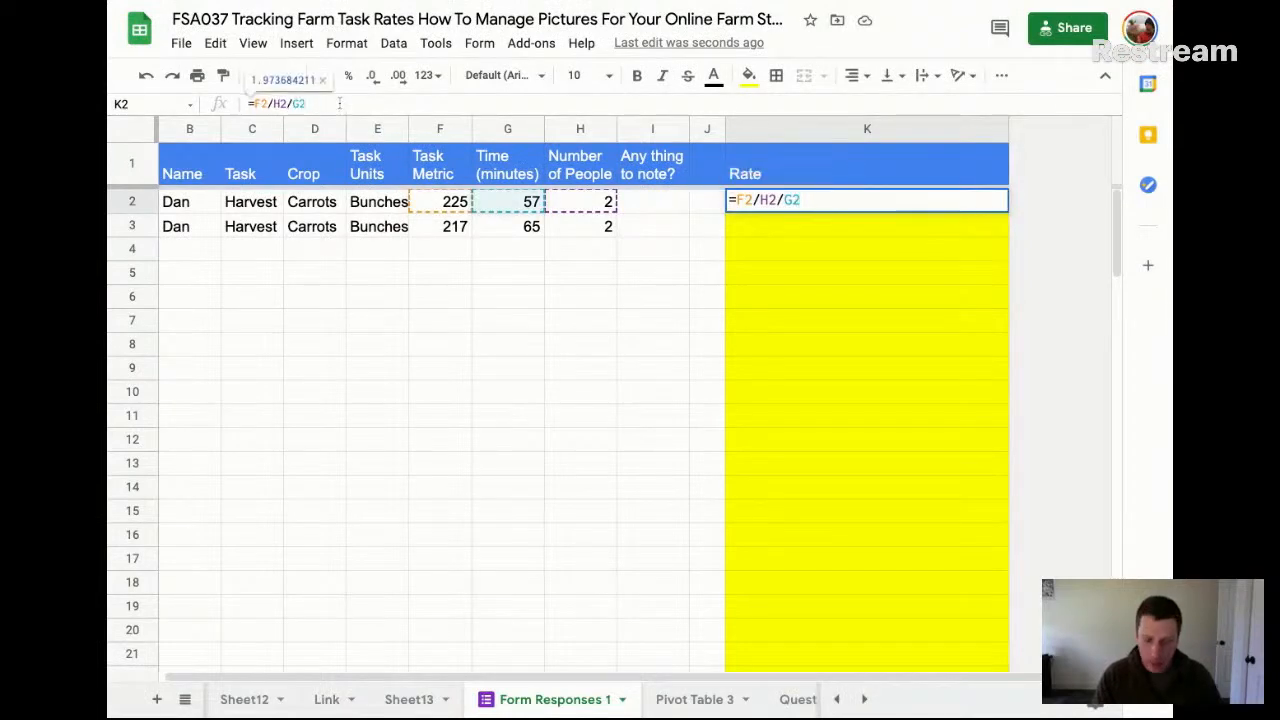
text(/60)
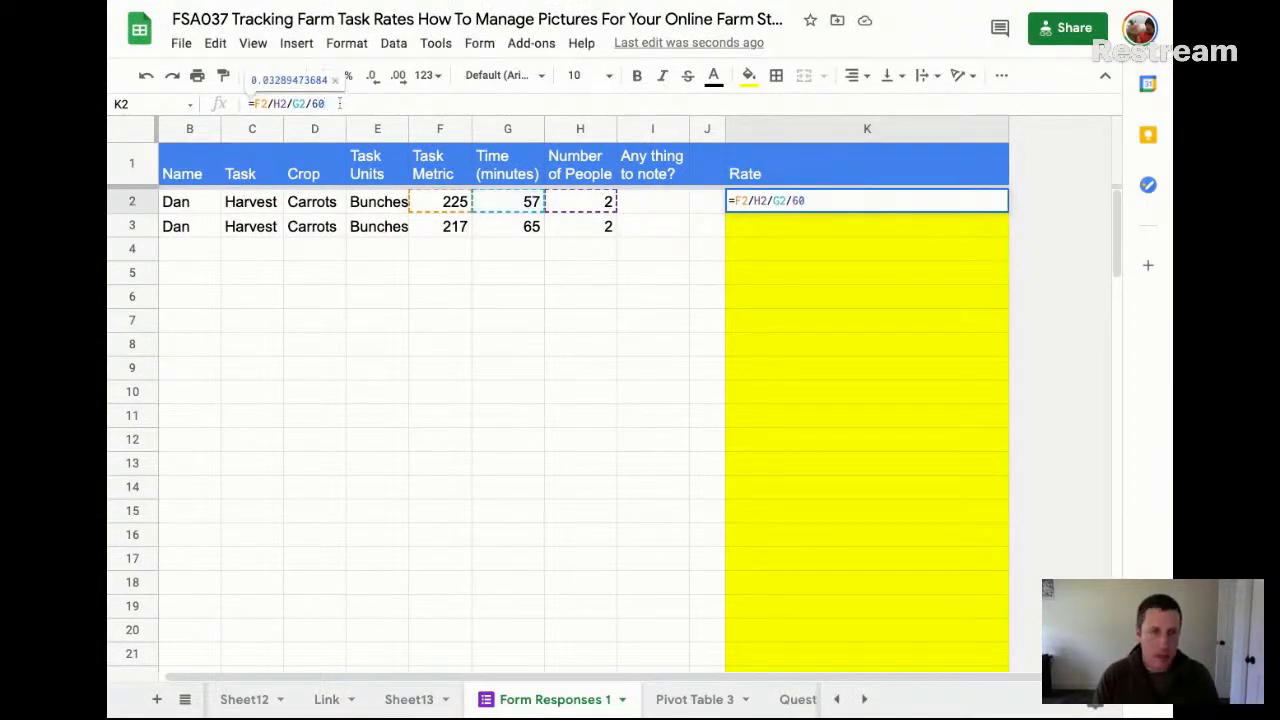
key(BackSpace)
key(BackSpace)
key(BackSpace)
text(*60)
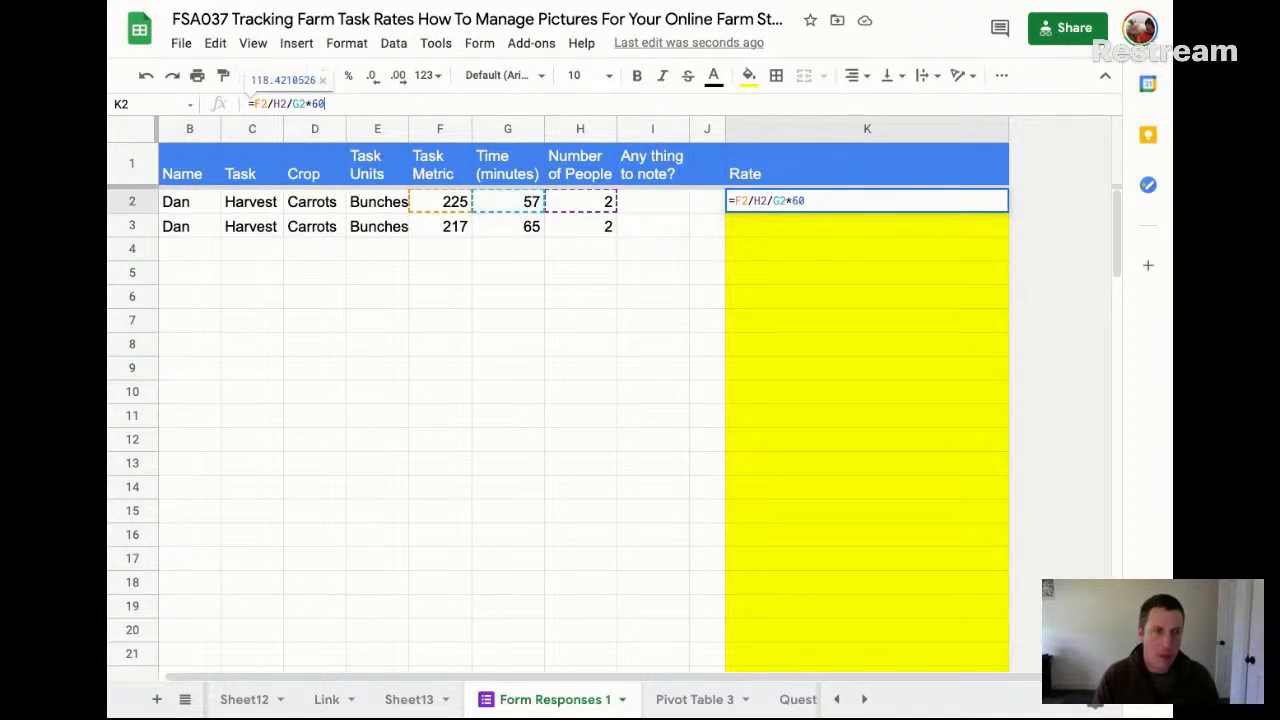
key(Return)
Reduce the decimal places of the Rate value in K2 until it displays as a whole number
click(867, 202)
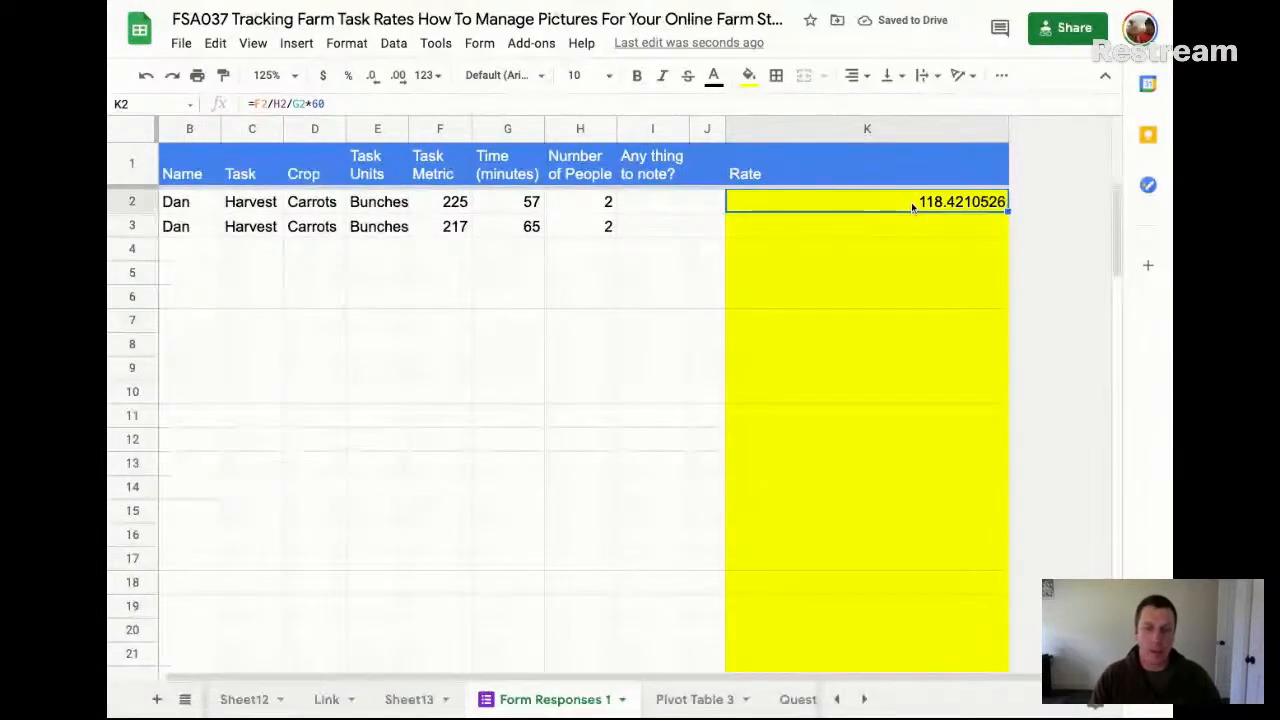
click(373, 77)
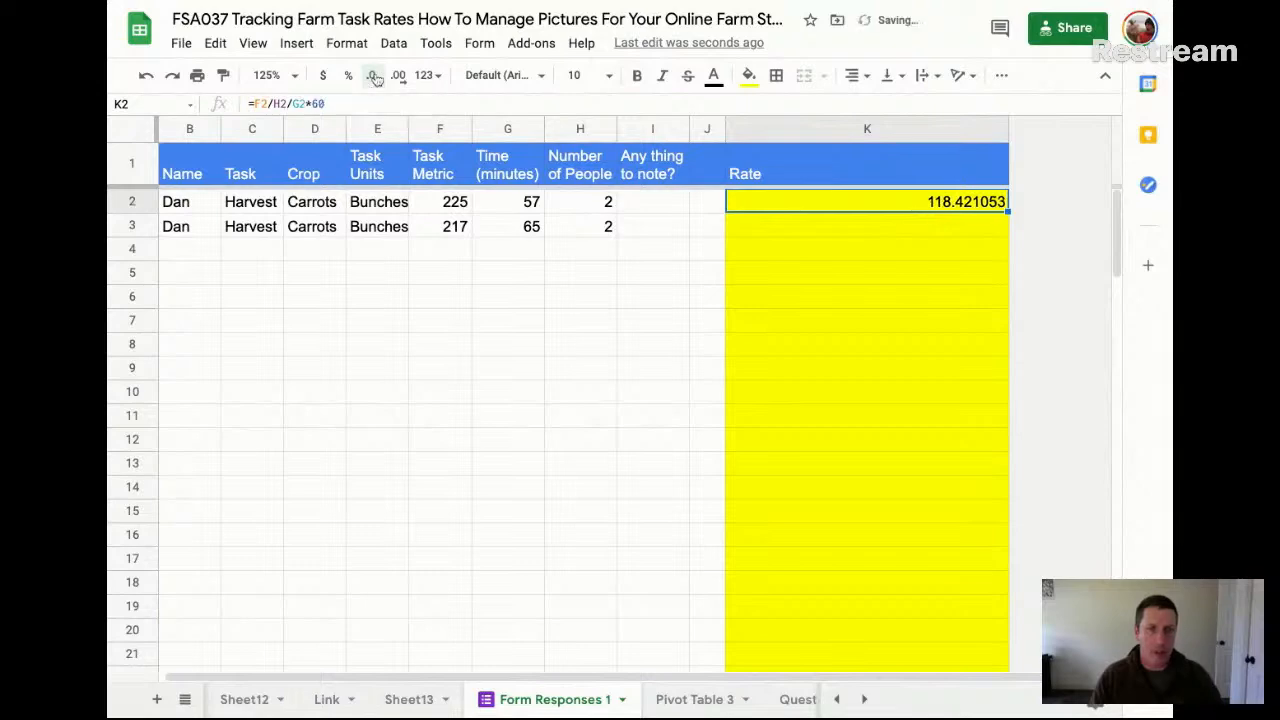
click(373, 77)
click(373, 77)
click(373, 77)
click(373, 77)
click(373, 77)
click(373, 77)
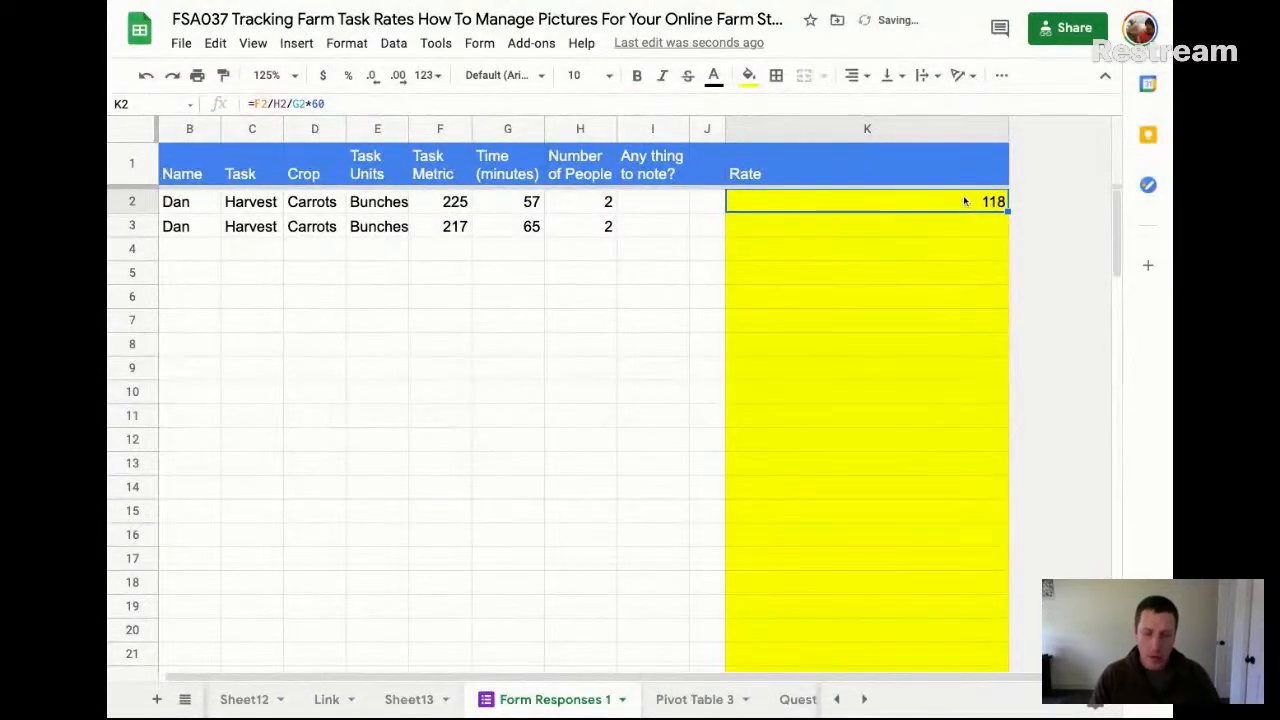
Fill the Rate formula from K2 down column K to row 103, and narrow the column to fit its contents
key(ctrl+shift+Down)
key(ctrl+d)
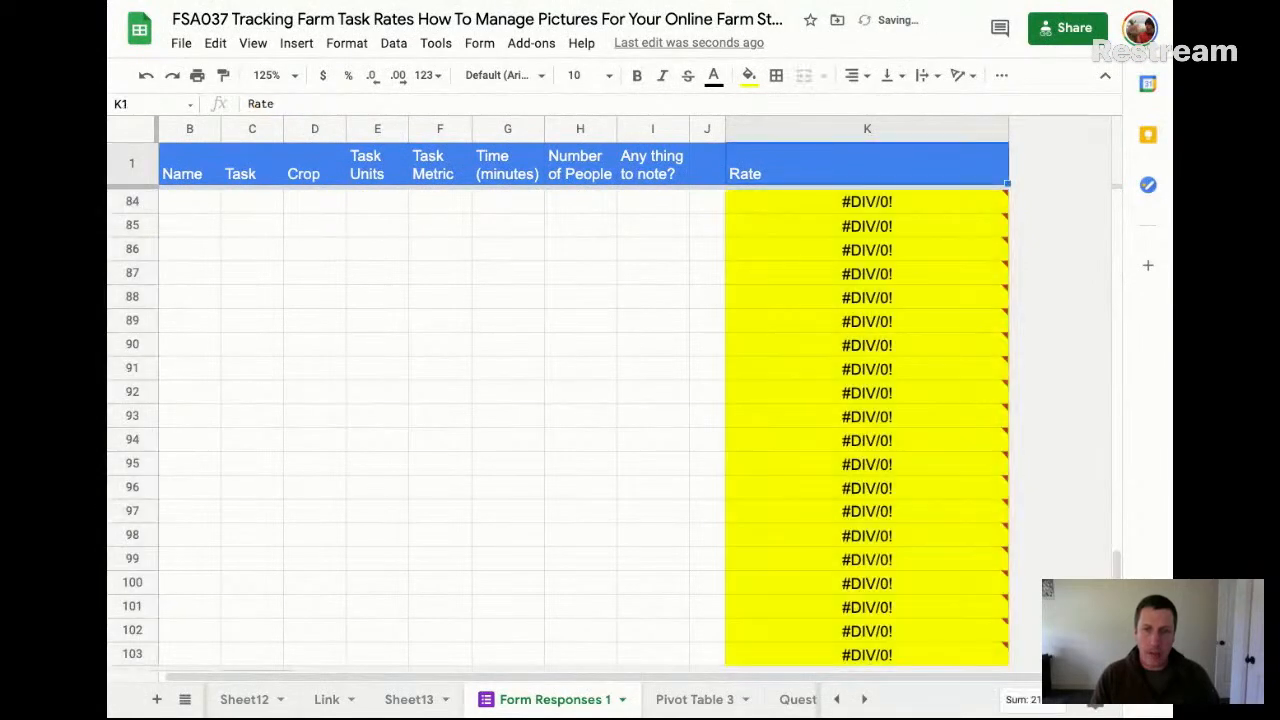
key(Down)
click(905, 250)
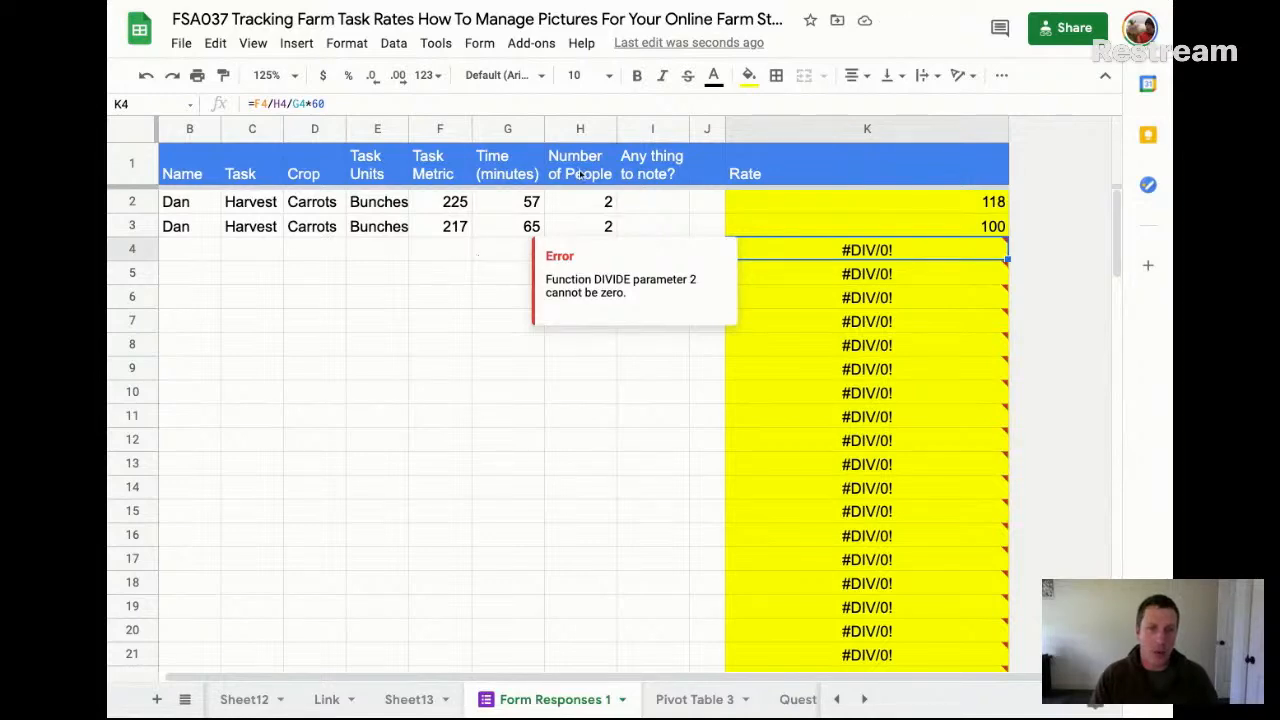
click(818, 322)
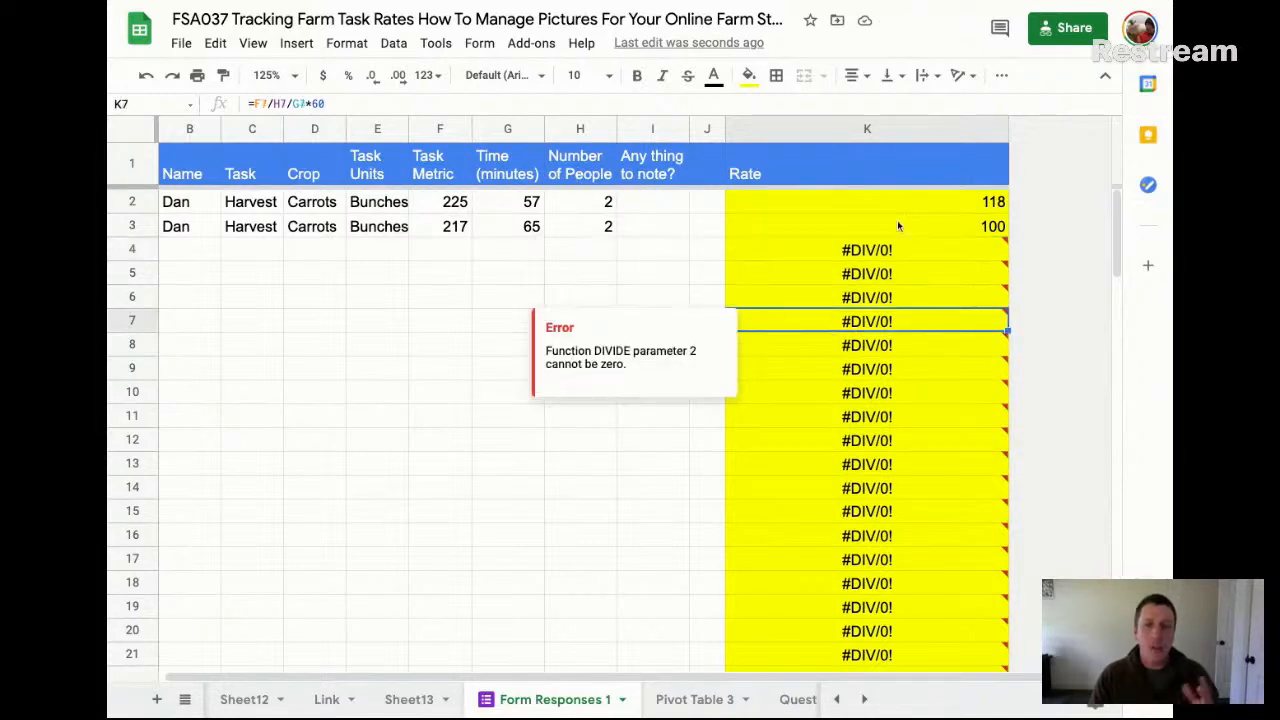
click(872, 196)
drag(1006, 128, 796, 137)
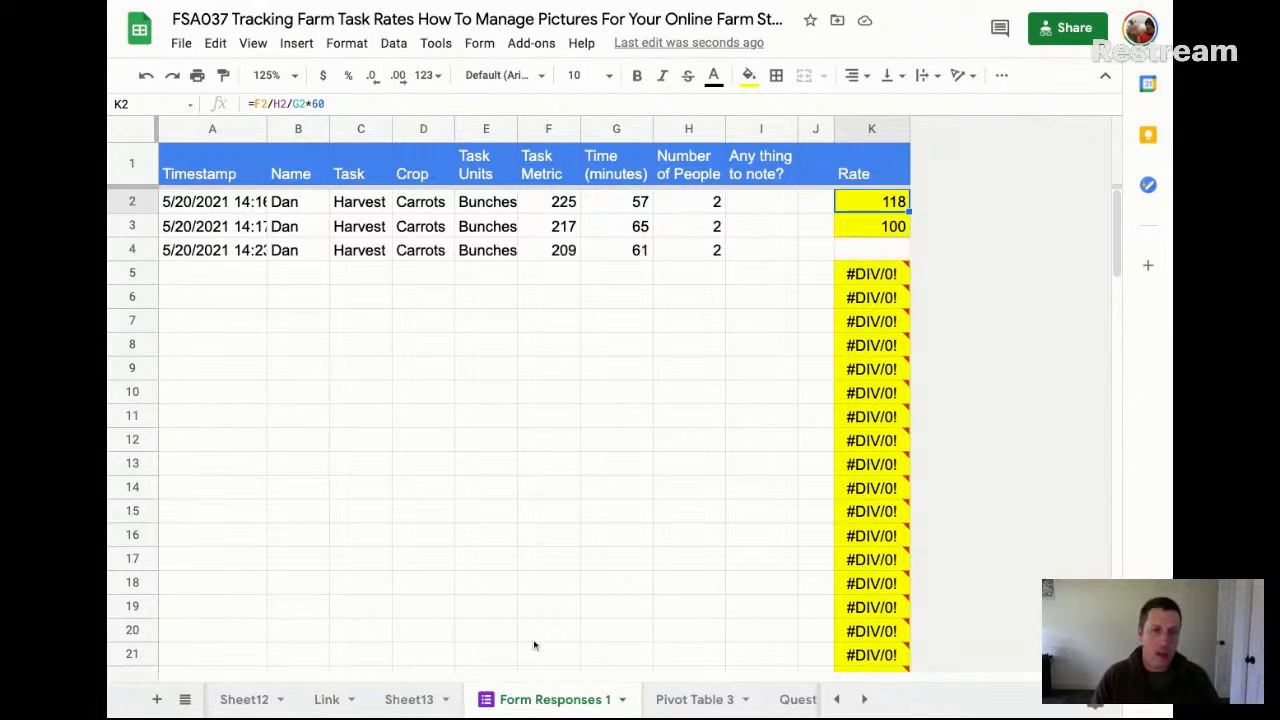
Highlight the newly submitted response in row 4 with a cyan fill and select its empty Rate cell K4
click(132, 250)
click(748, 75)
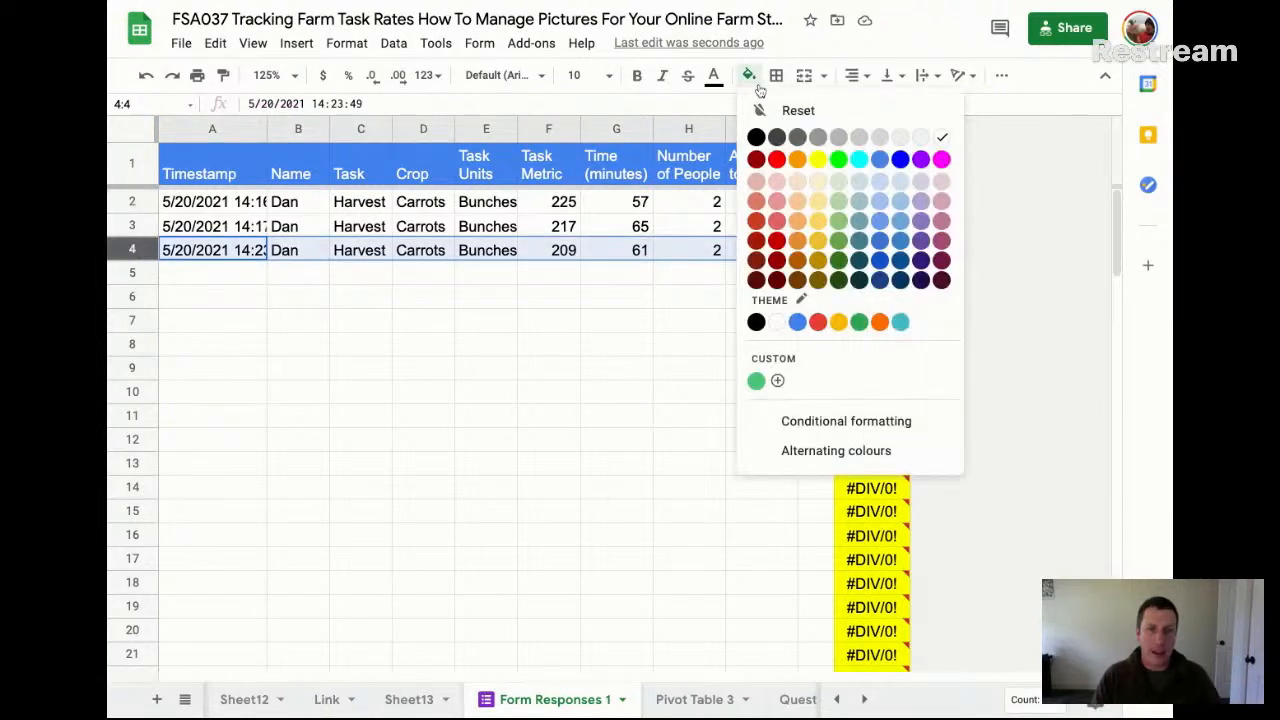
click(860, 162)
click(671, 348)
click(692, 258)
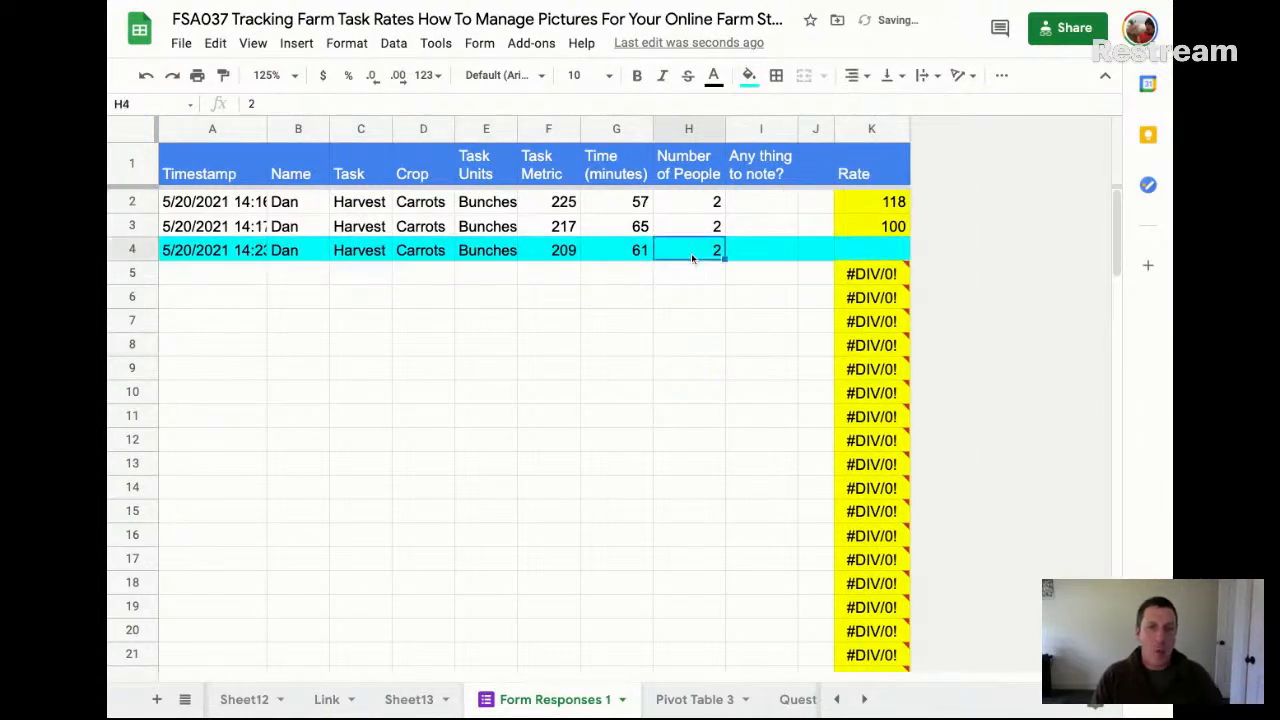
click(866, 250)
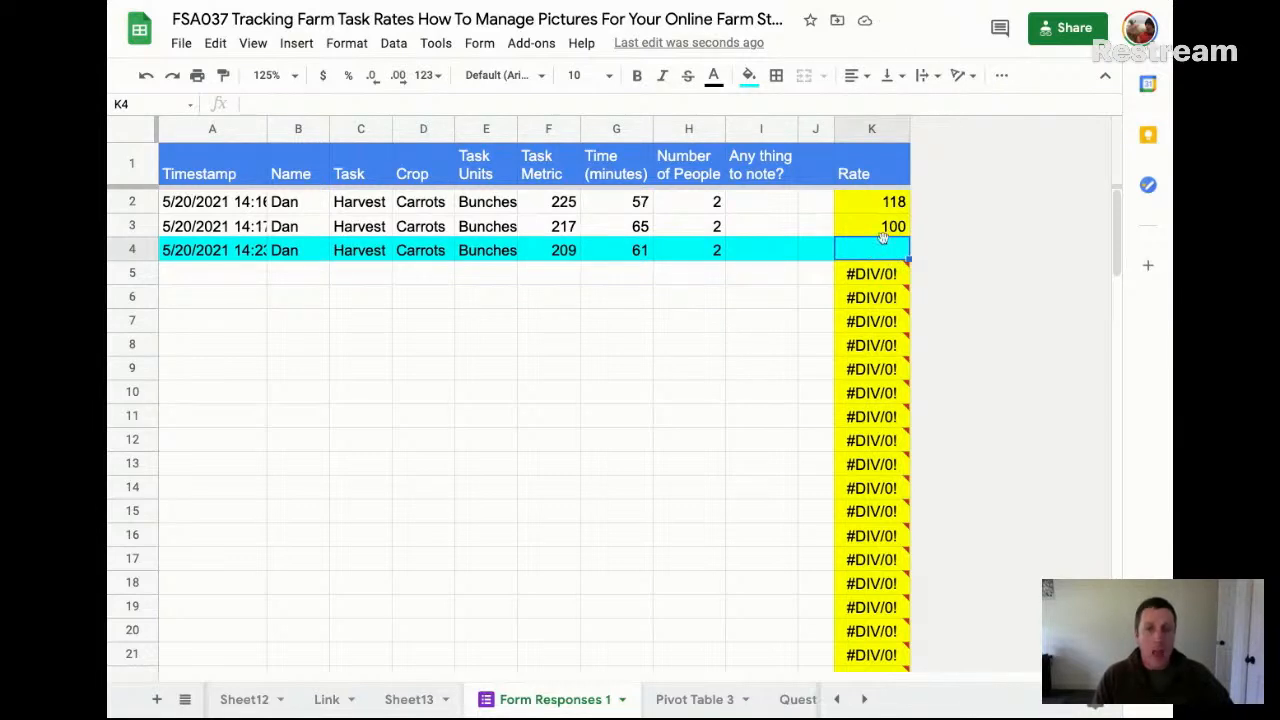
Try inserting a blank row above row 7 of the form responses, and undo the insertion
click(131, 251)
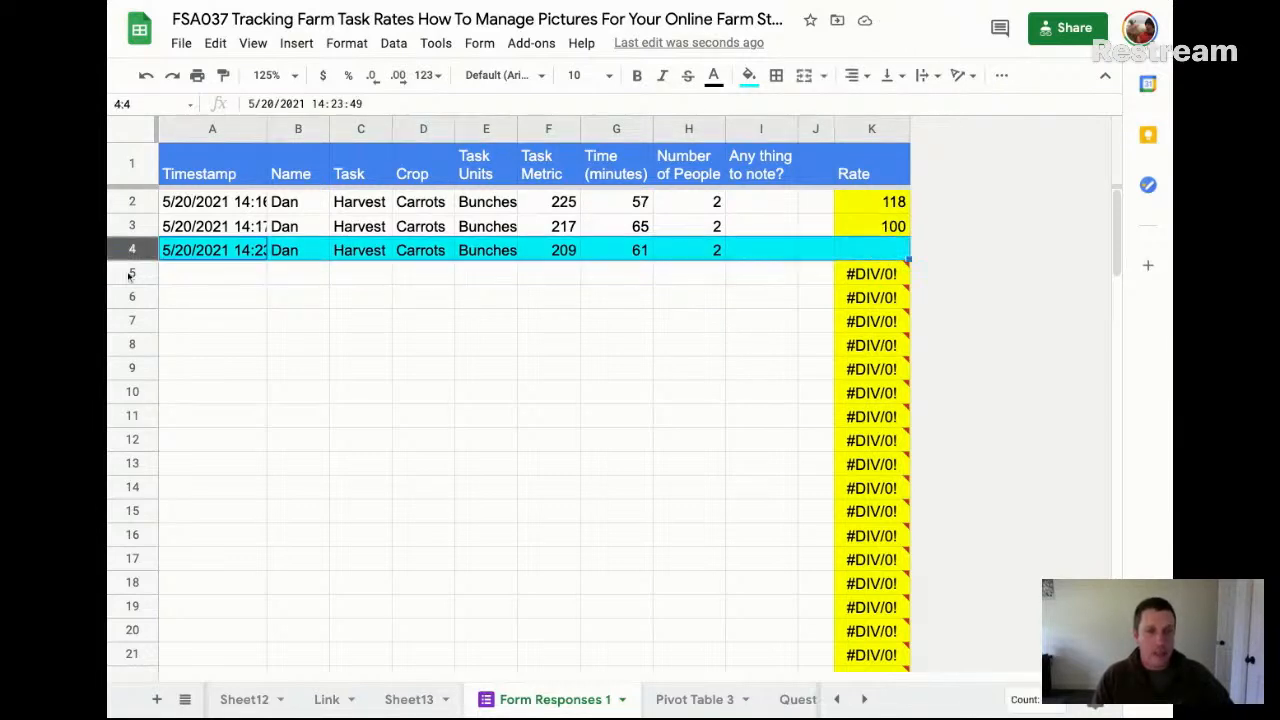
right_click(137, 322)
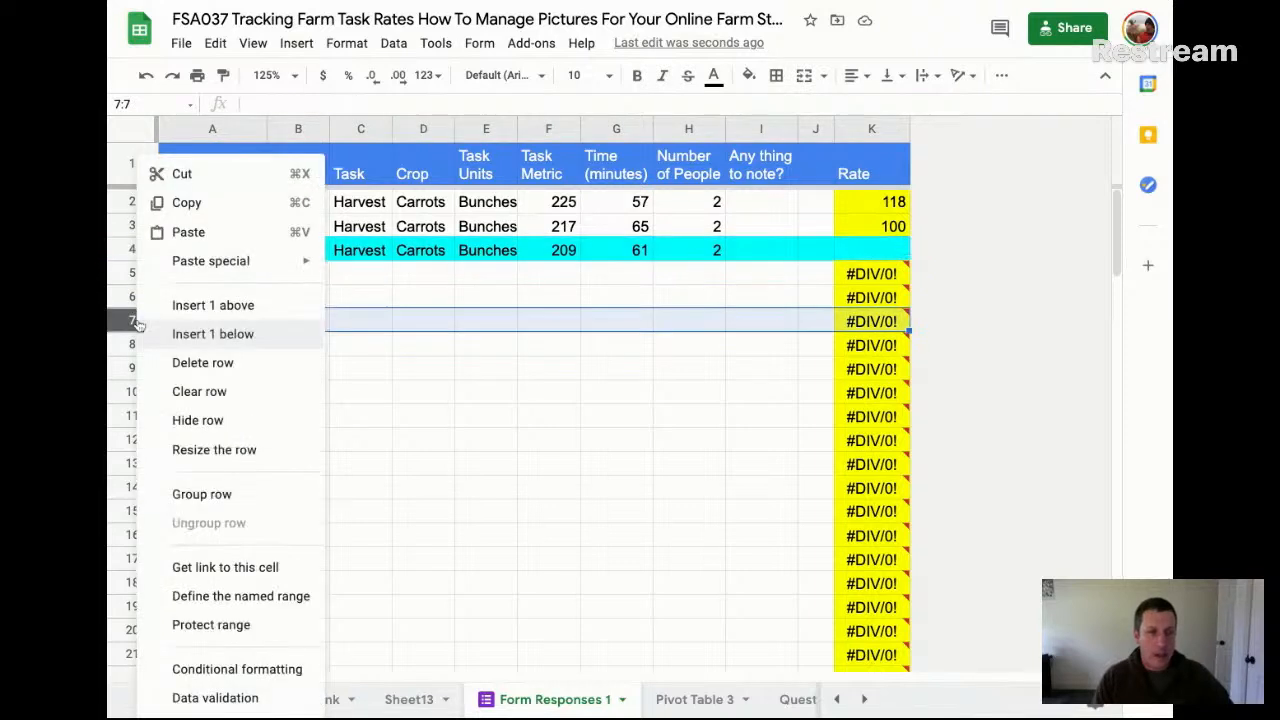
click(233, 307)
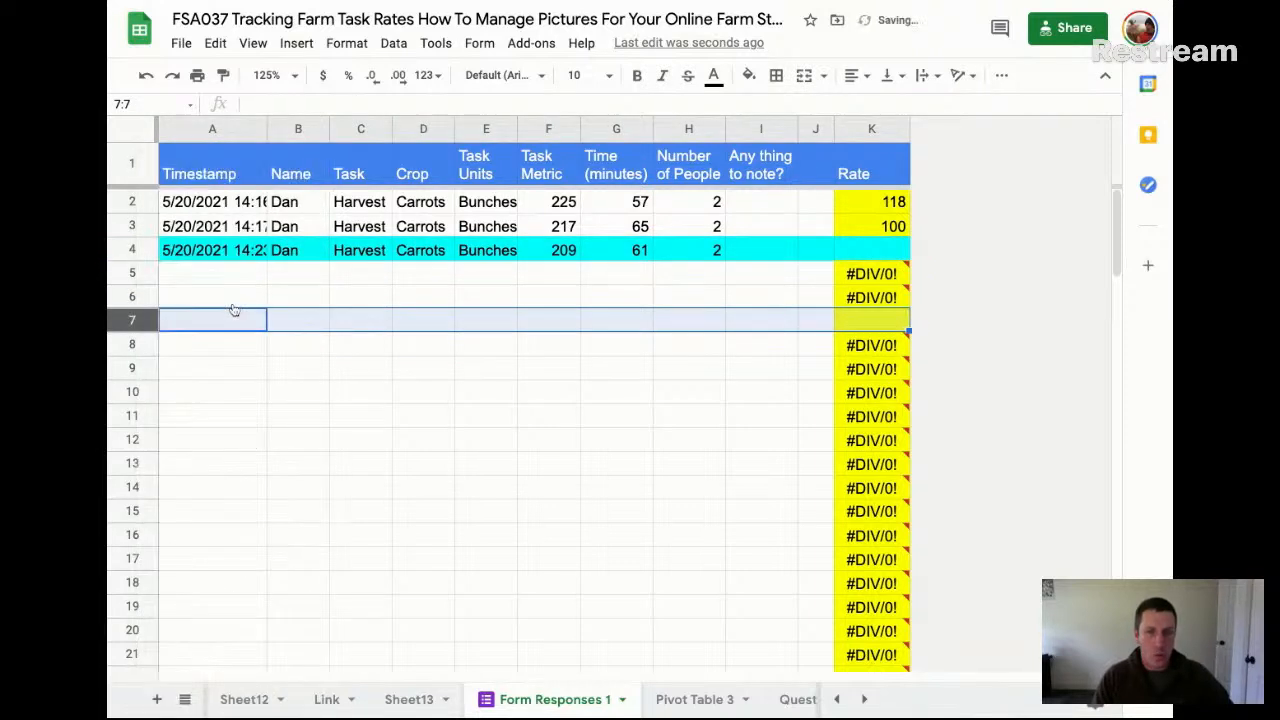
click(458, 344)
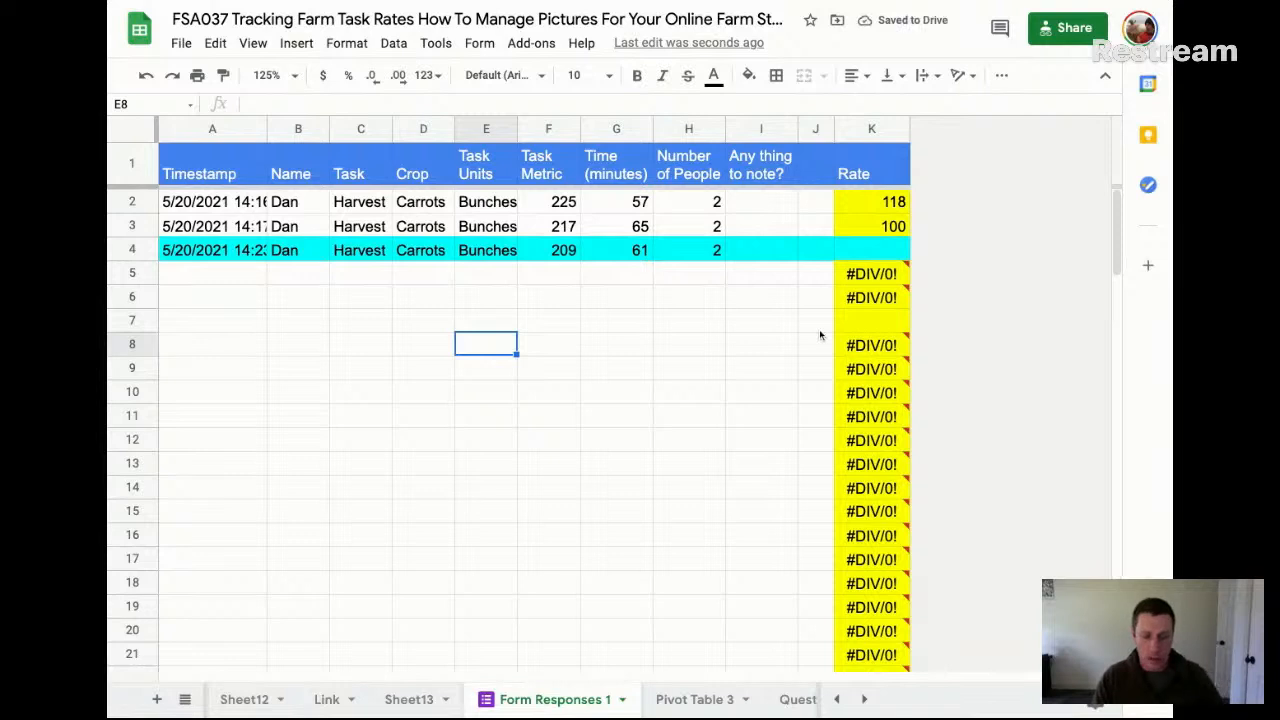
key(ctrl+z)
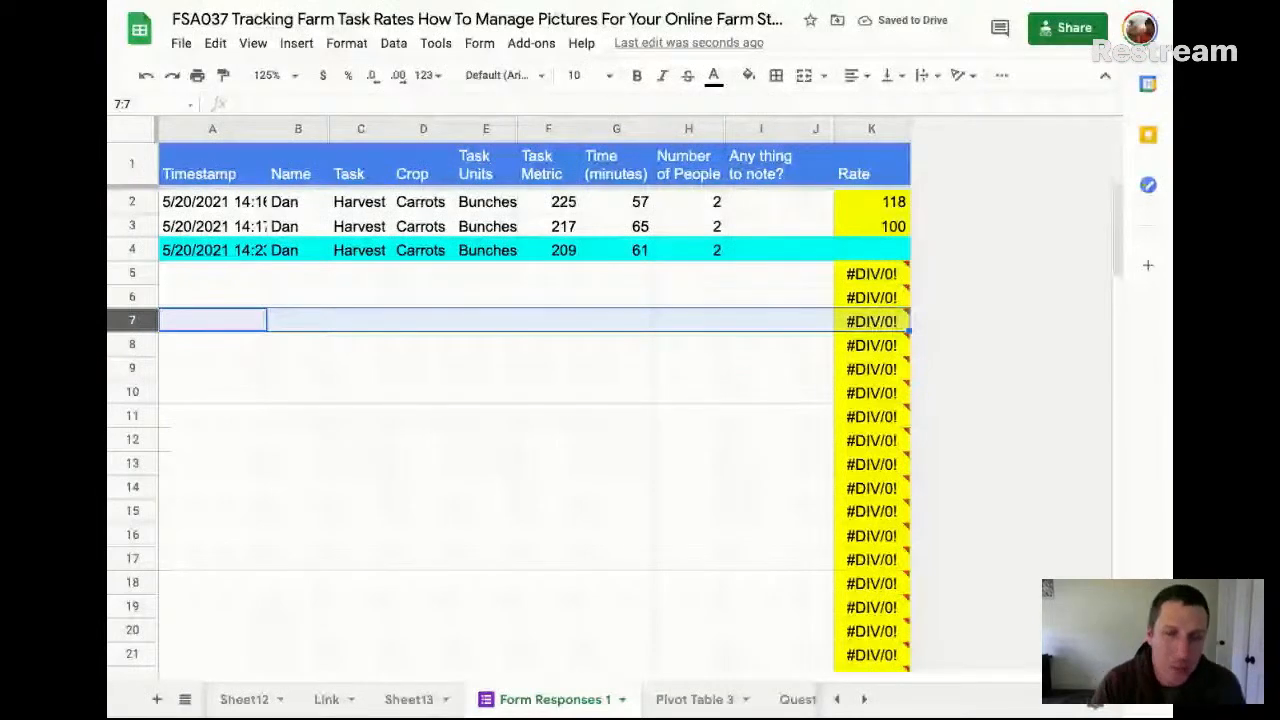
click(893, 250)
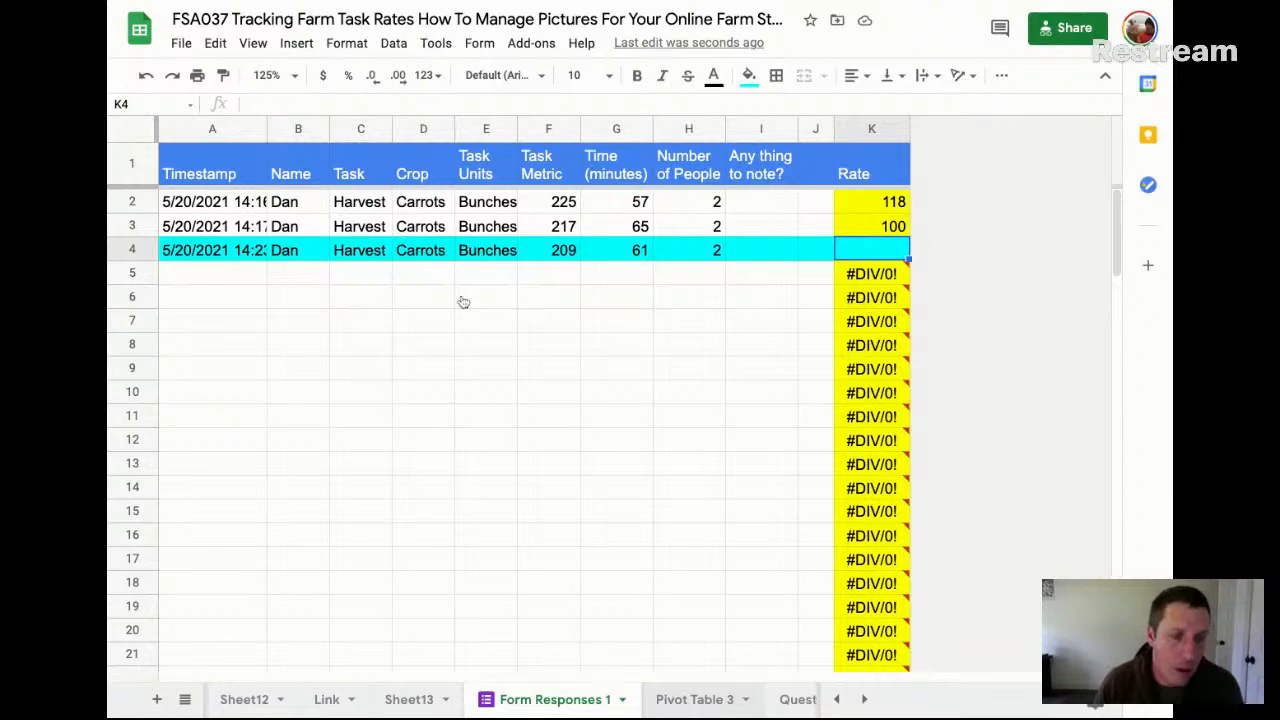
On the Pivot Table 3 sheet, narrow columns A through G evenly and close the pivot table editor
click(694, 699)
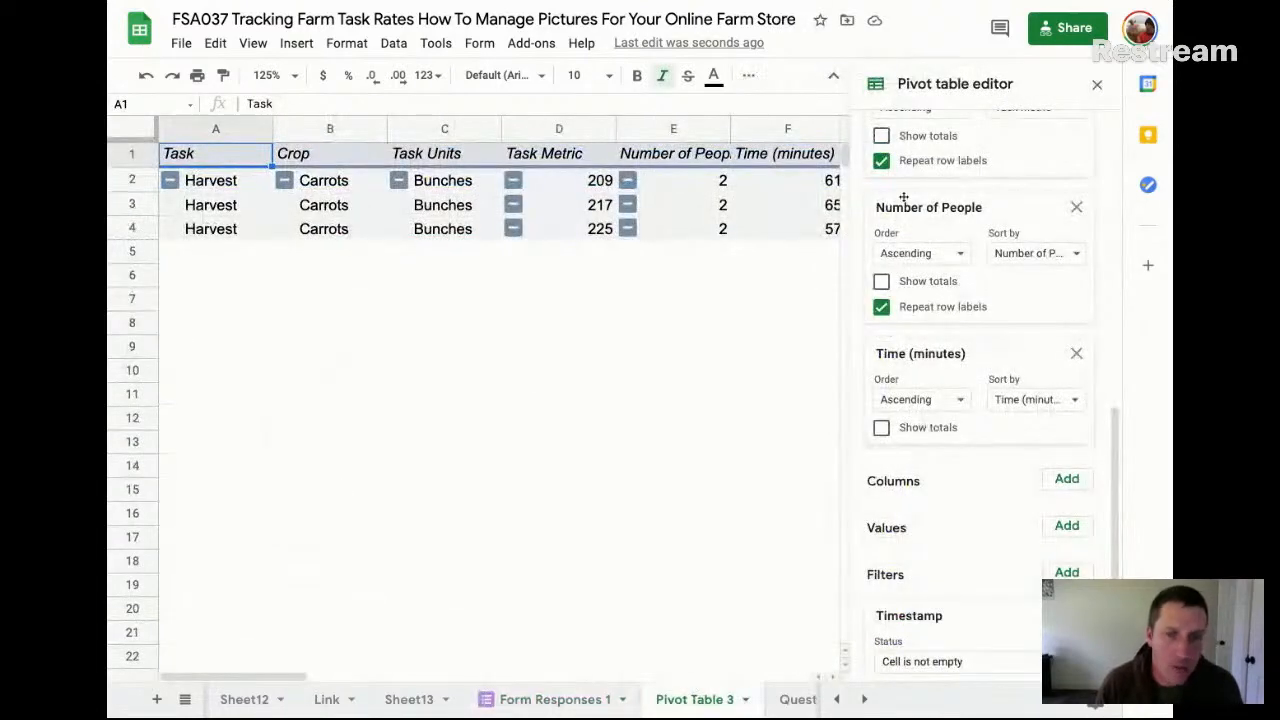
click(1097, 84)
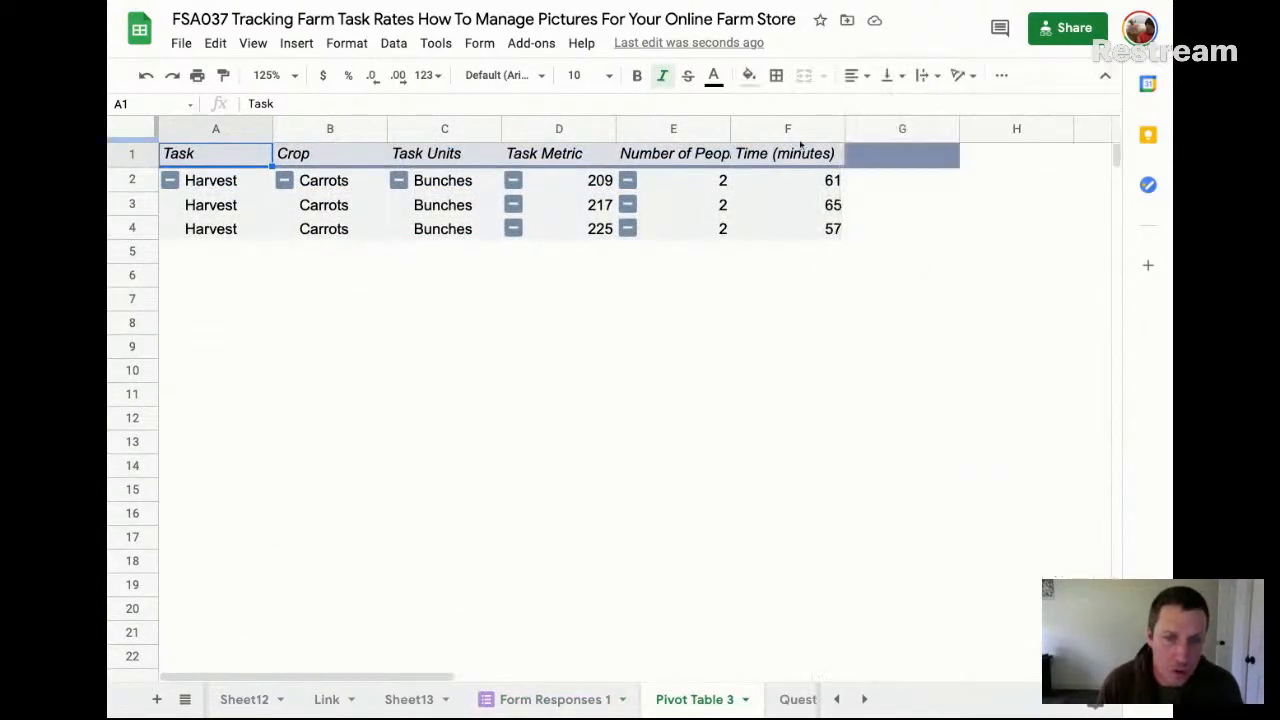
drag(873, 128, 248, 128)
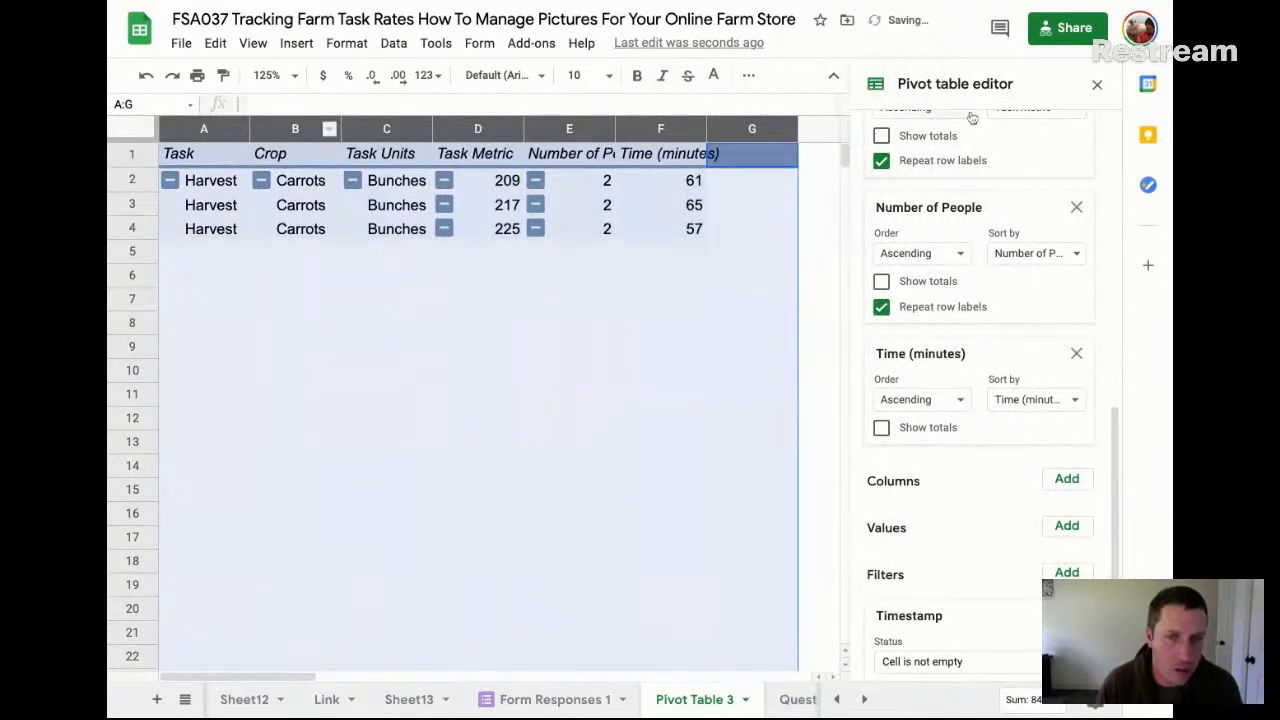
click(1097, 84)
click(812, 182)
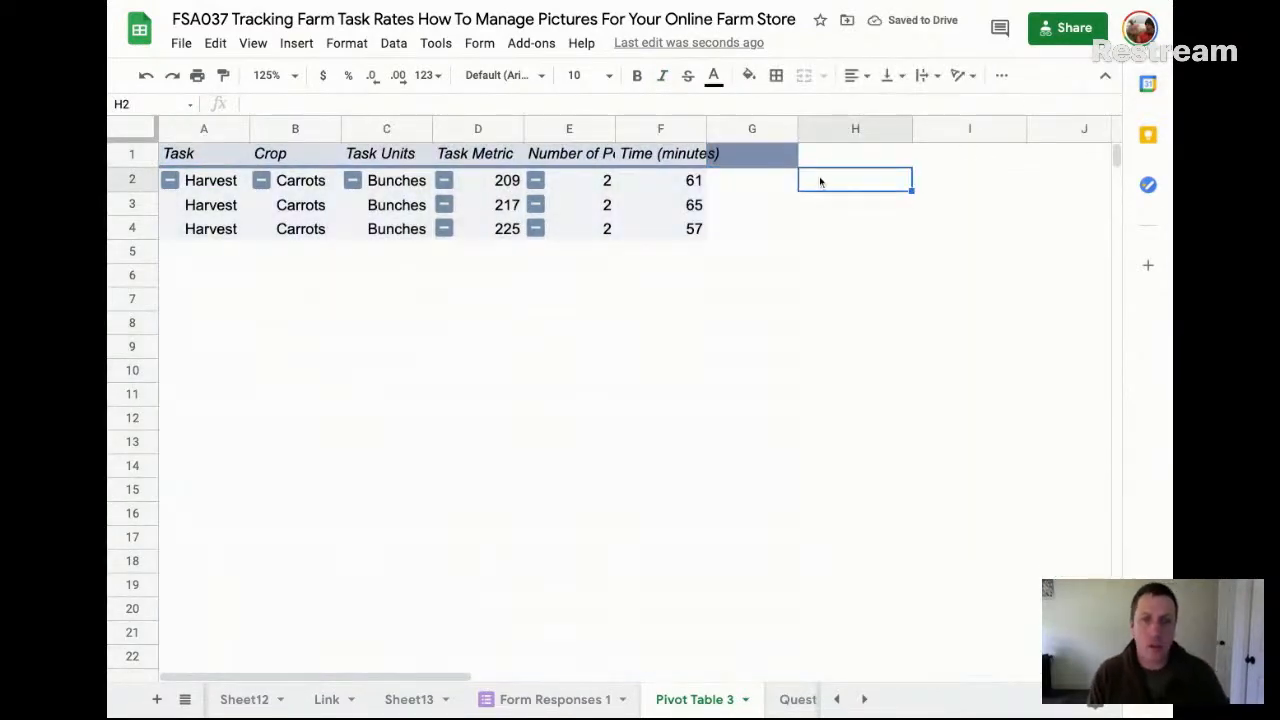
Enter the header Rate in H1, beside the pivot table
click(836, 157)
text(Rate)
key(Return)
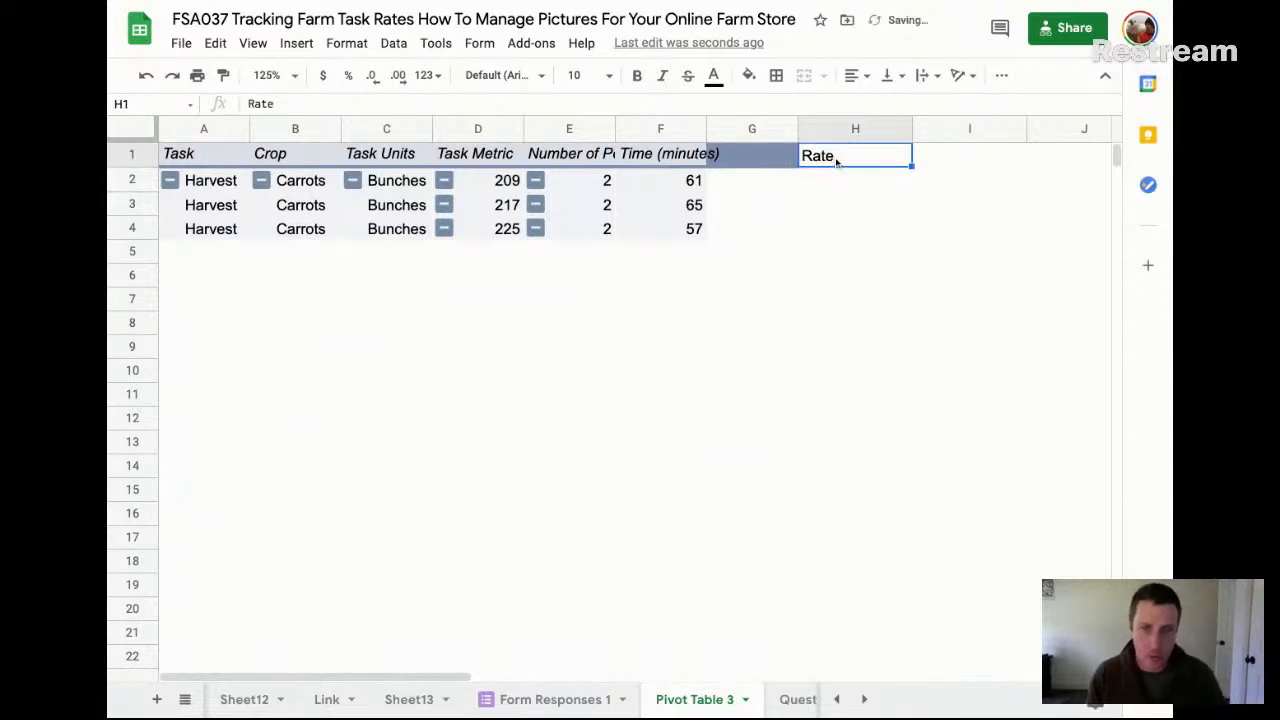
key(Down)
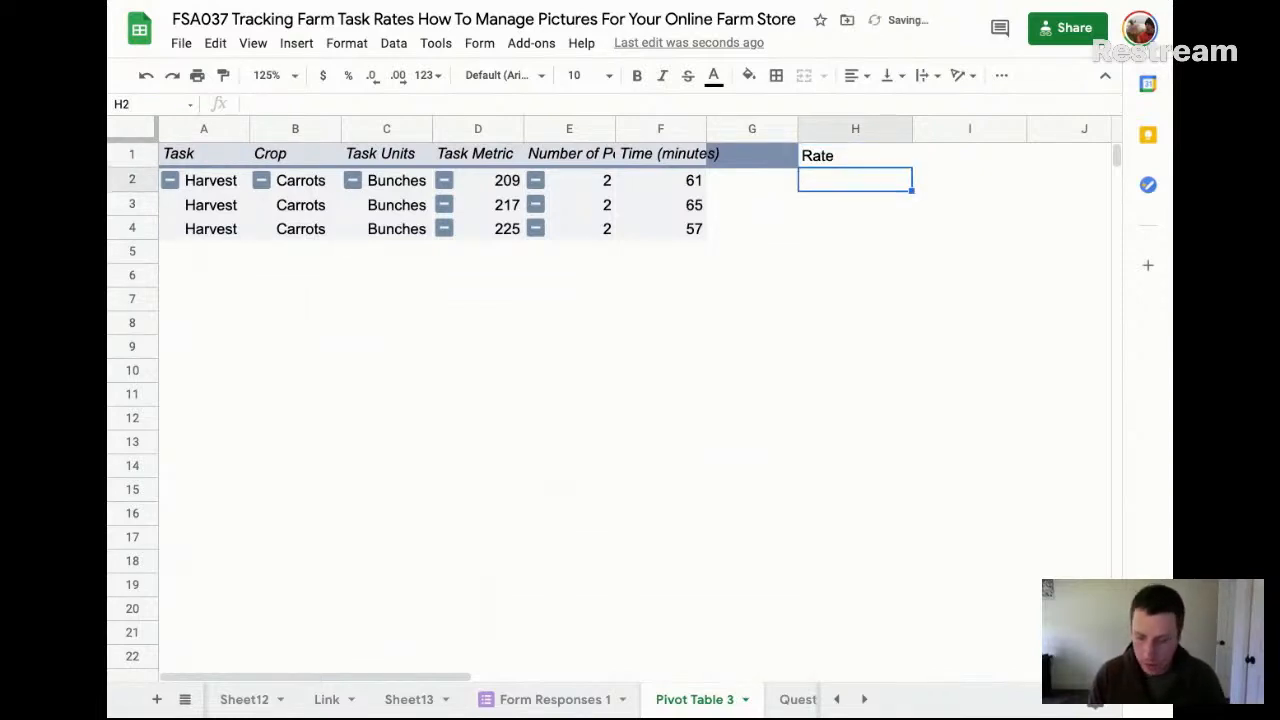
Calculate the hourly rate per person in H2 with the formula =D2/E2/F2*60
text(=)
click(507, 180)
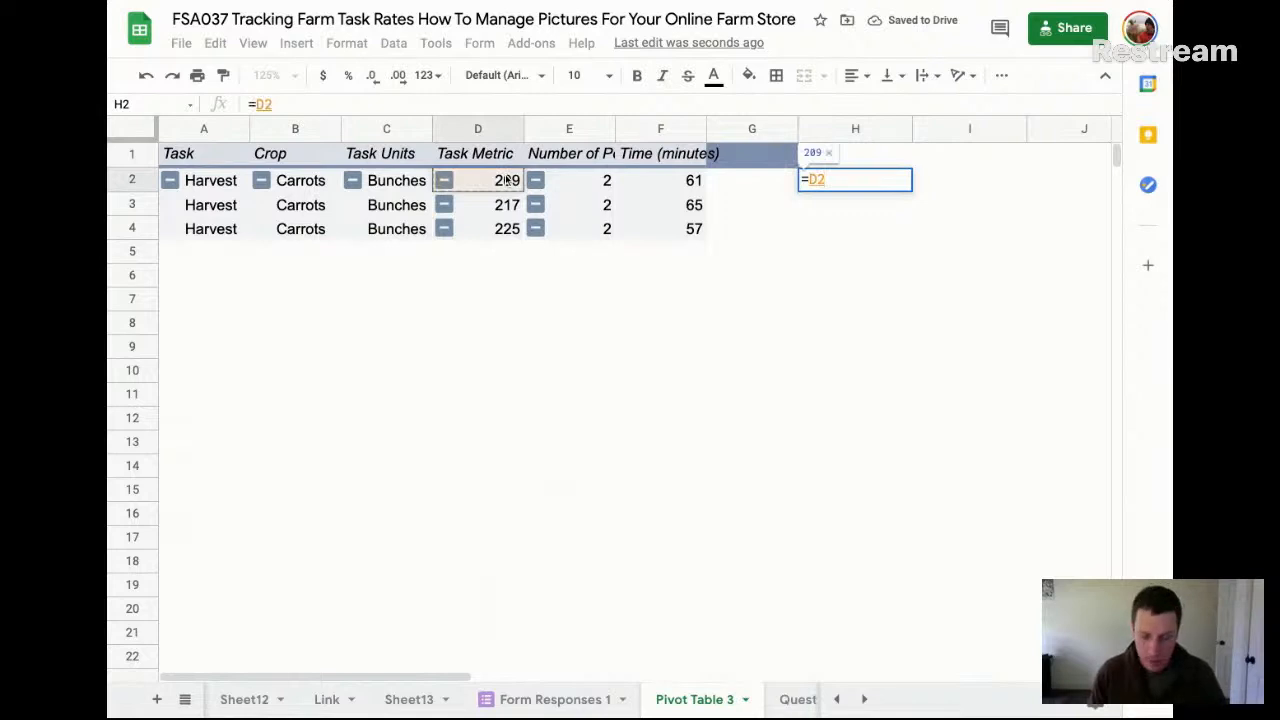
text(/)
click(688, 181)
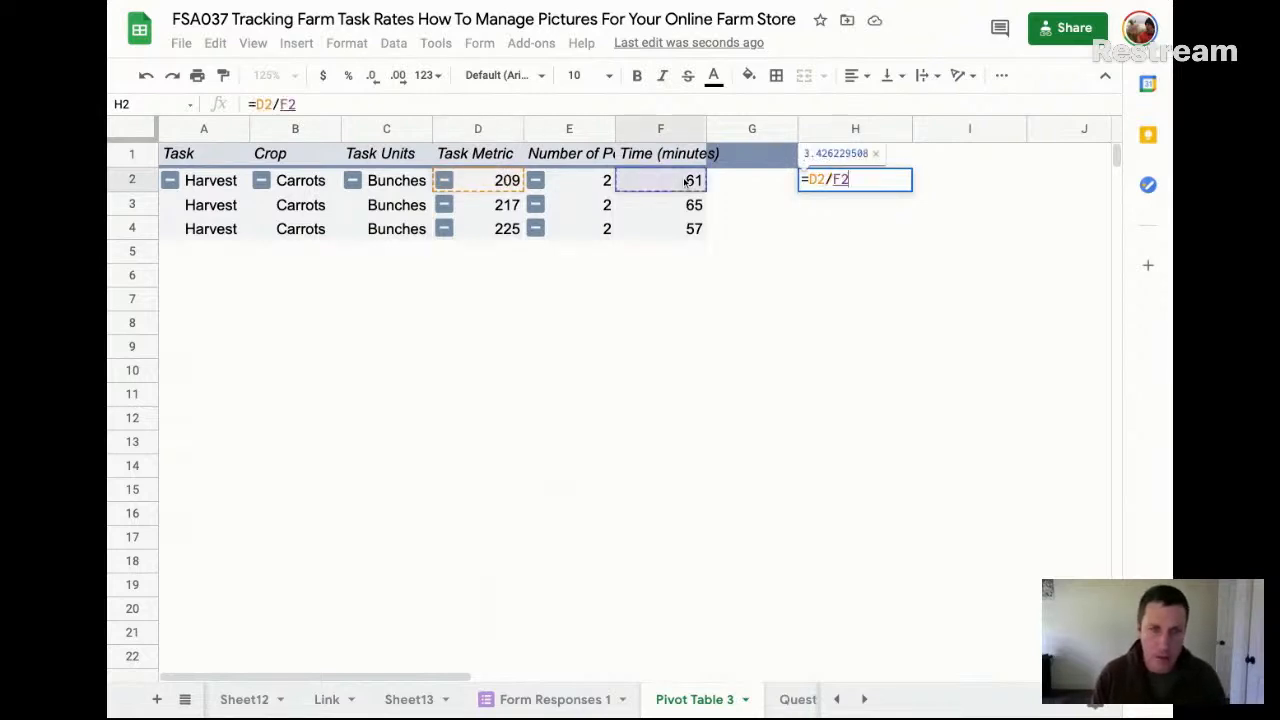
click(600, 181)
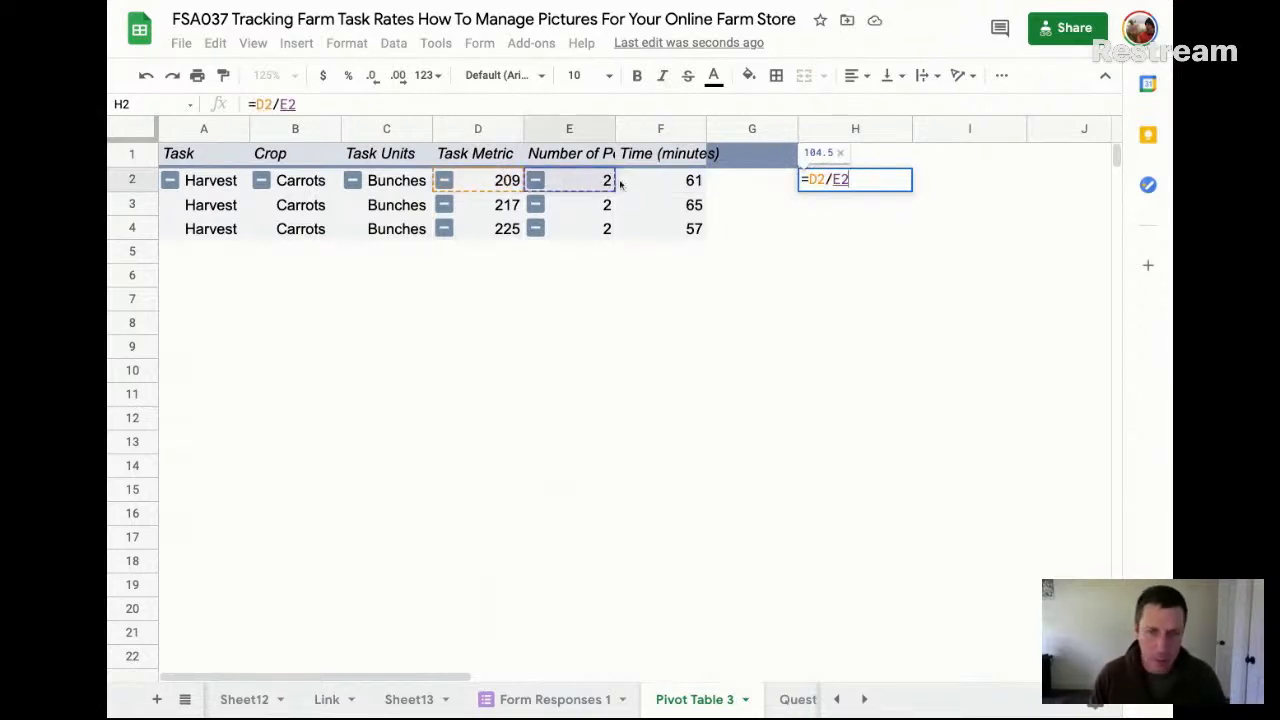
text(/)
click(688, 180)
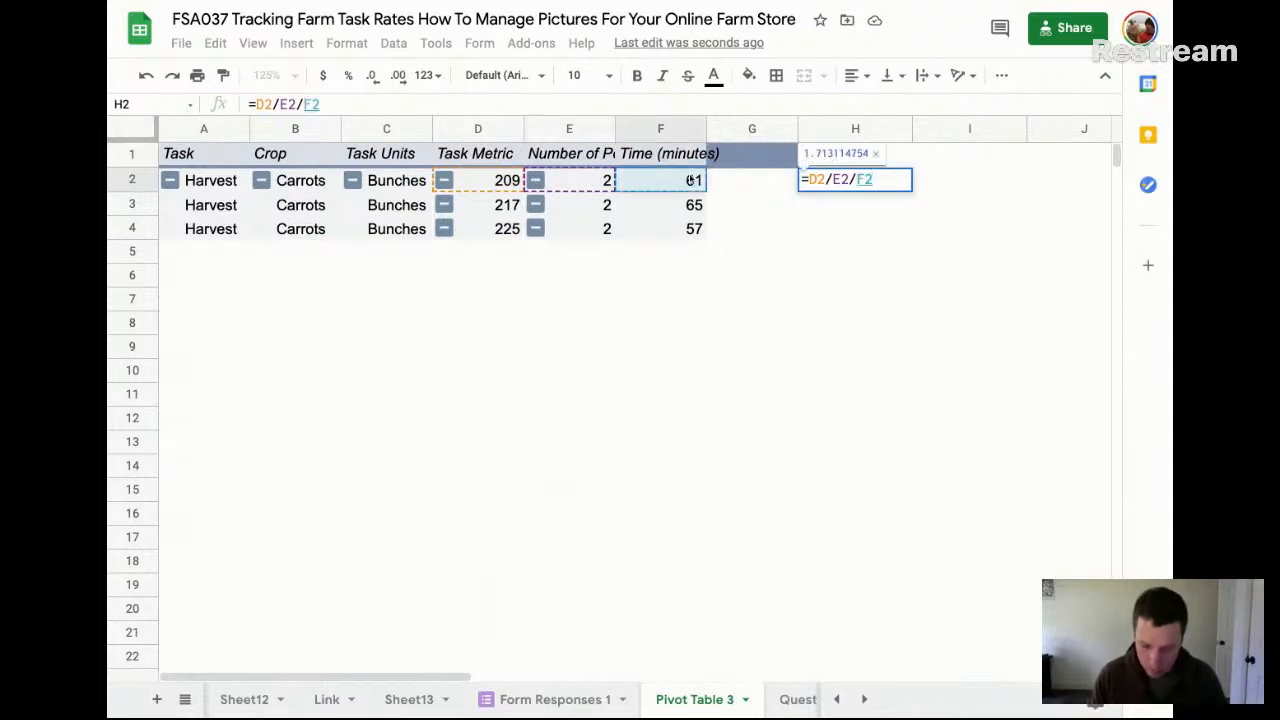
text(*)
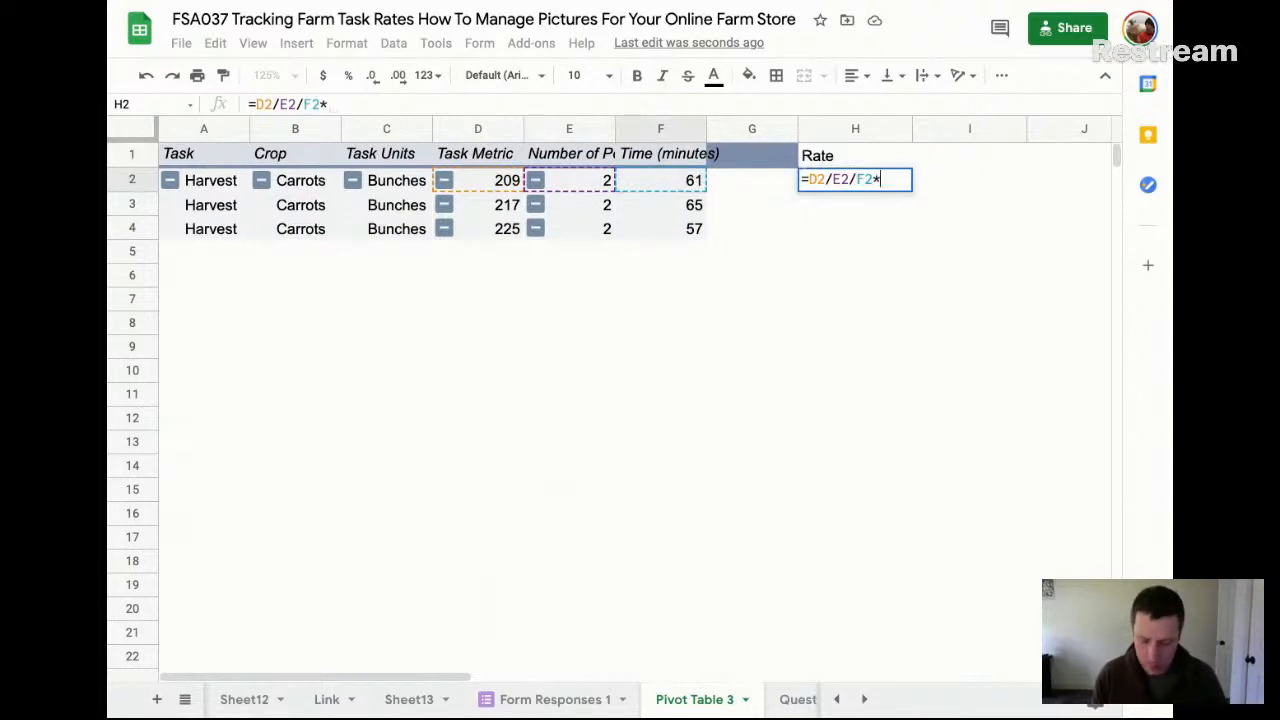
text(60)
key(Return)
key(Up)
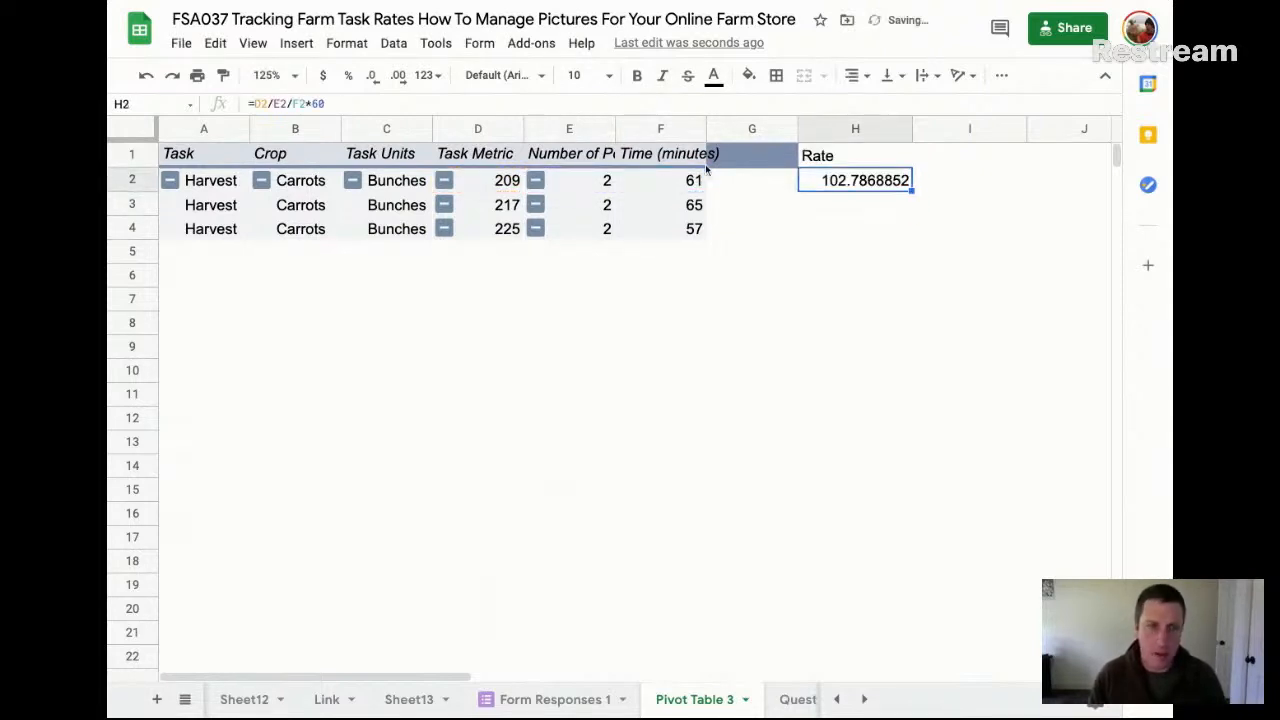
Reduce the decimal places of H2 until it displays as a whole number, and narrow column H to fit
click(374, 76)
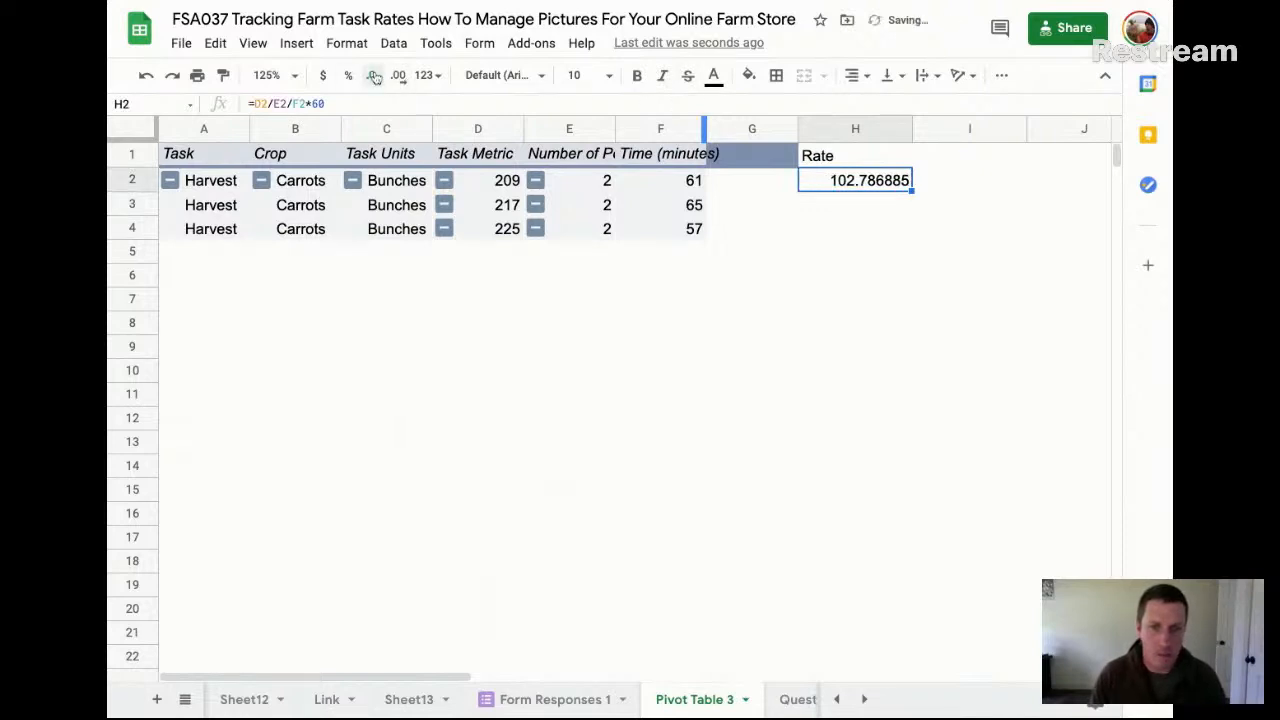
click(374, 76)
click(374, 76)
click(374, 76)
click(374, 76)
click(374, 76)
click(374, 76)
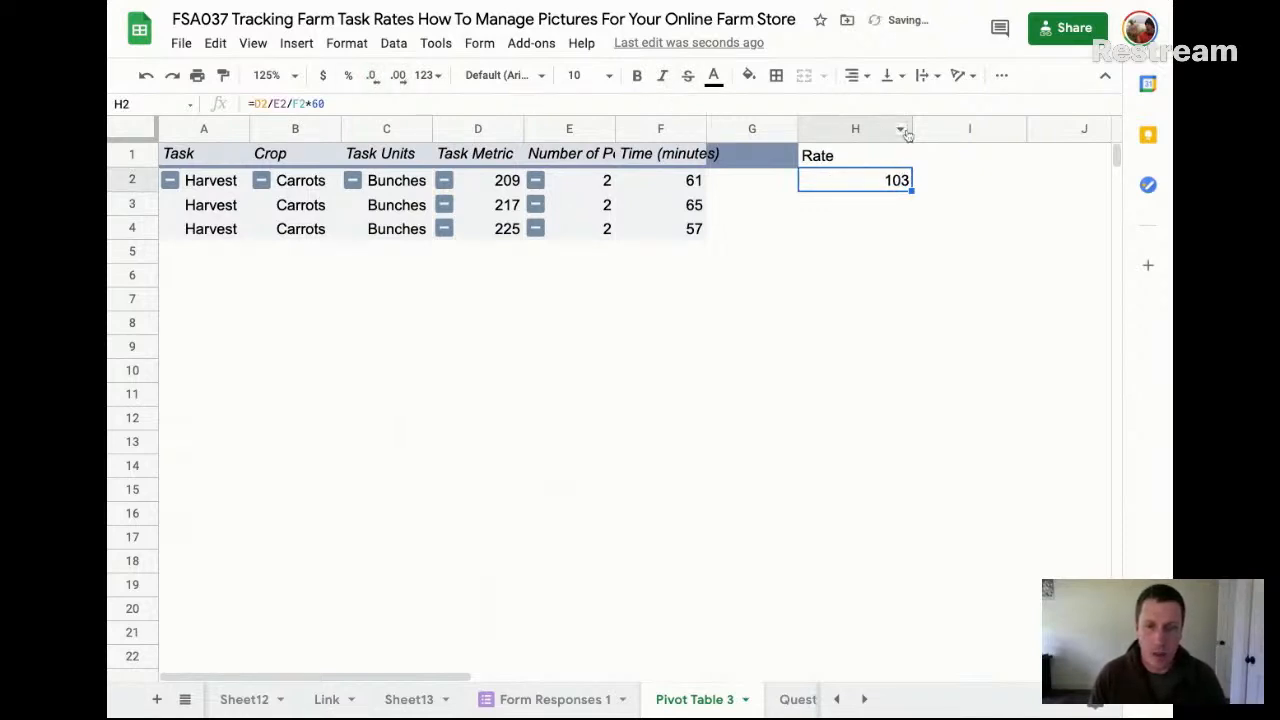
drag(910, 130, 848, 131)
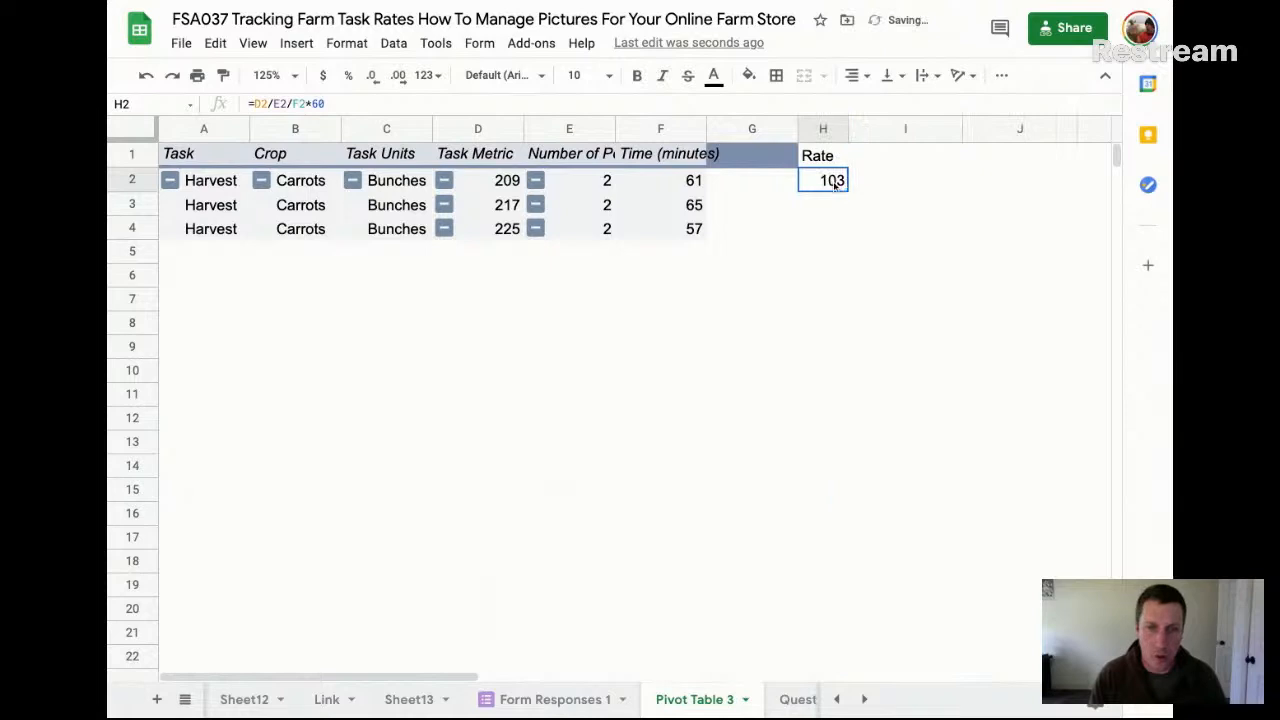
Fill the rate formula from H2 down column H to row 1000, and return to H2
key(ctrl+shift+Down)
key(ctrl+d)
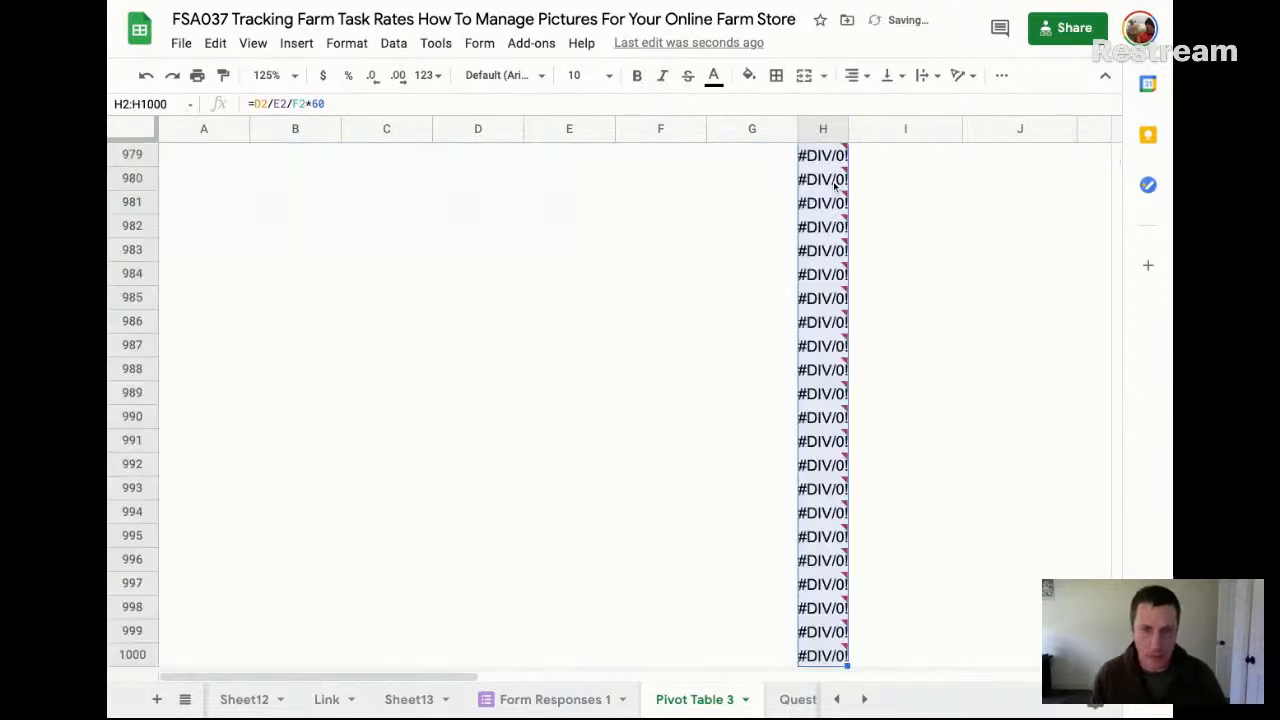
key(ctrl+Up)
click(834, 183)
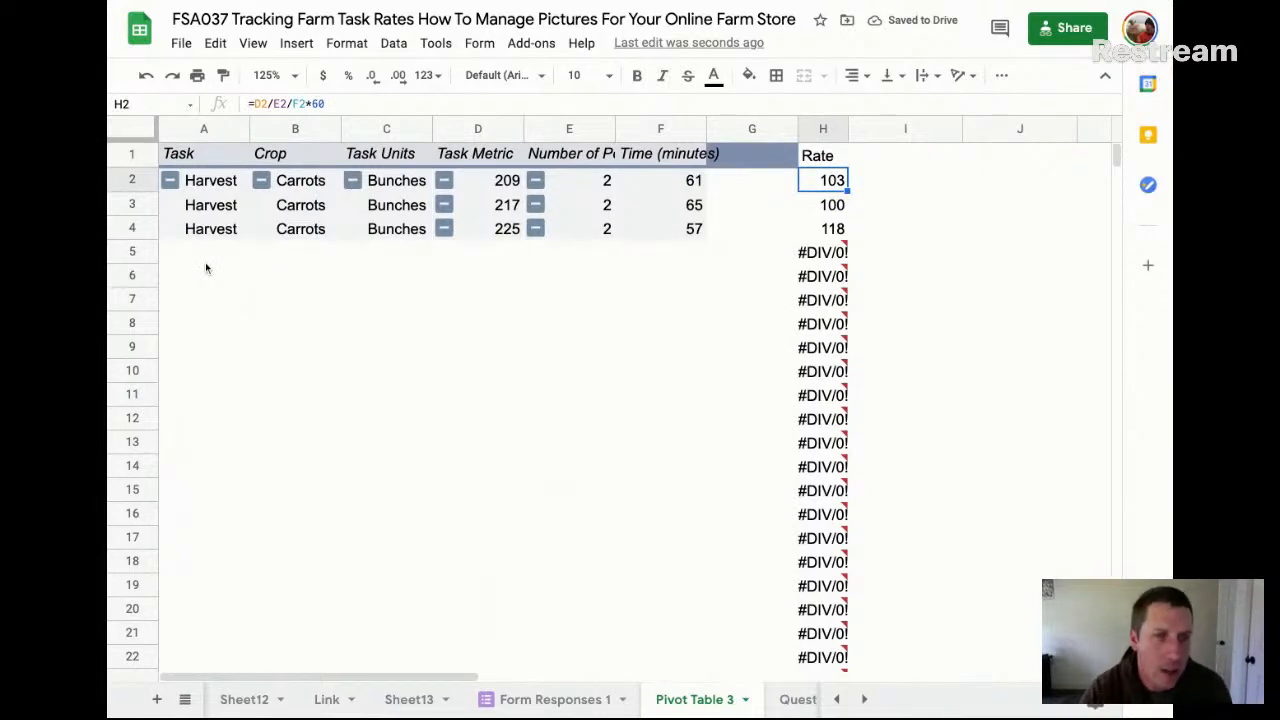
Examine the pivot table's harvest rows alongside their calculated rates in H2:H4
click(259, 232)
scroll(364, 327, down, 1)
click(364, 327)
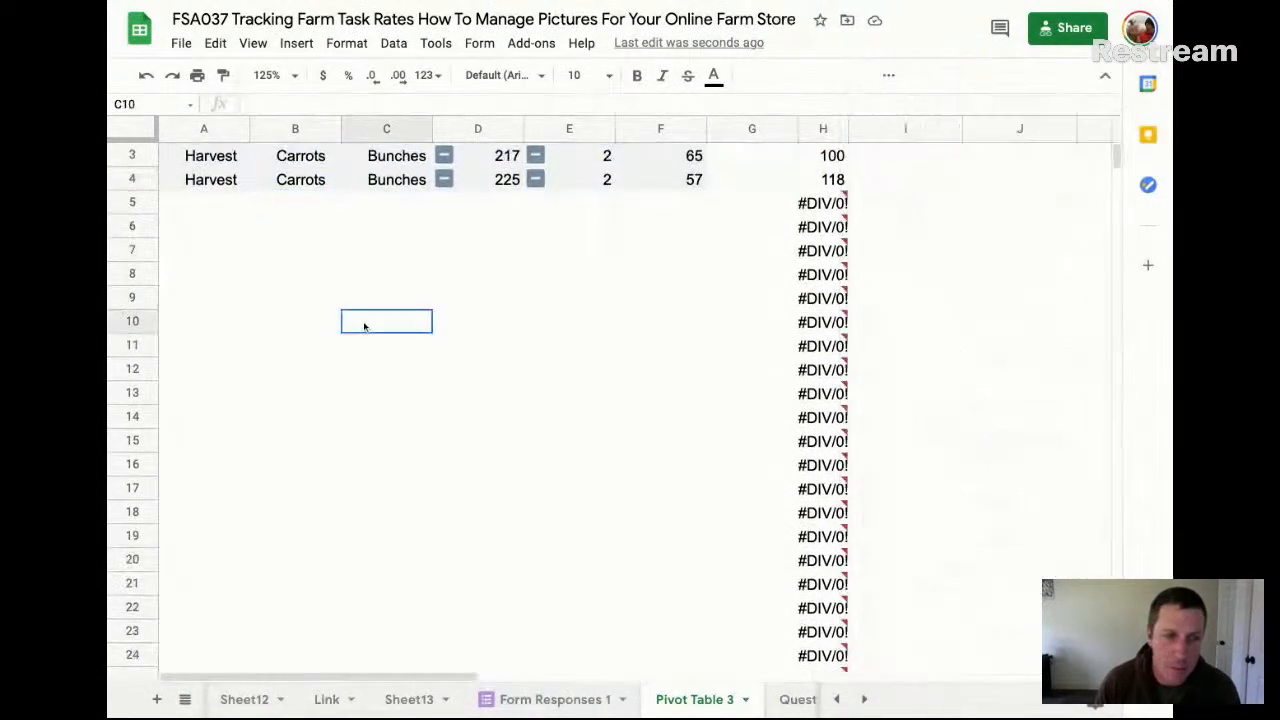
scroll(364, 327, up, 1)
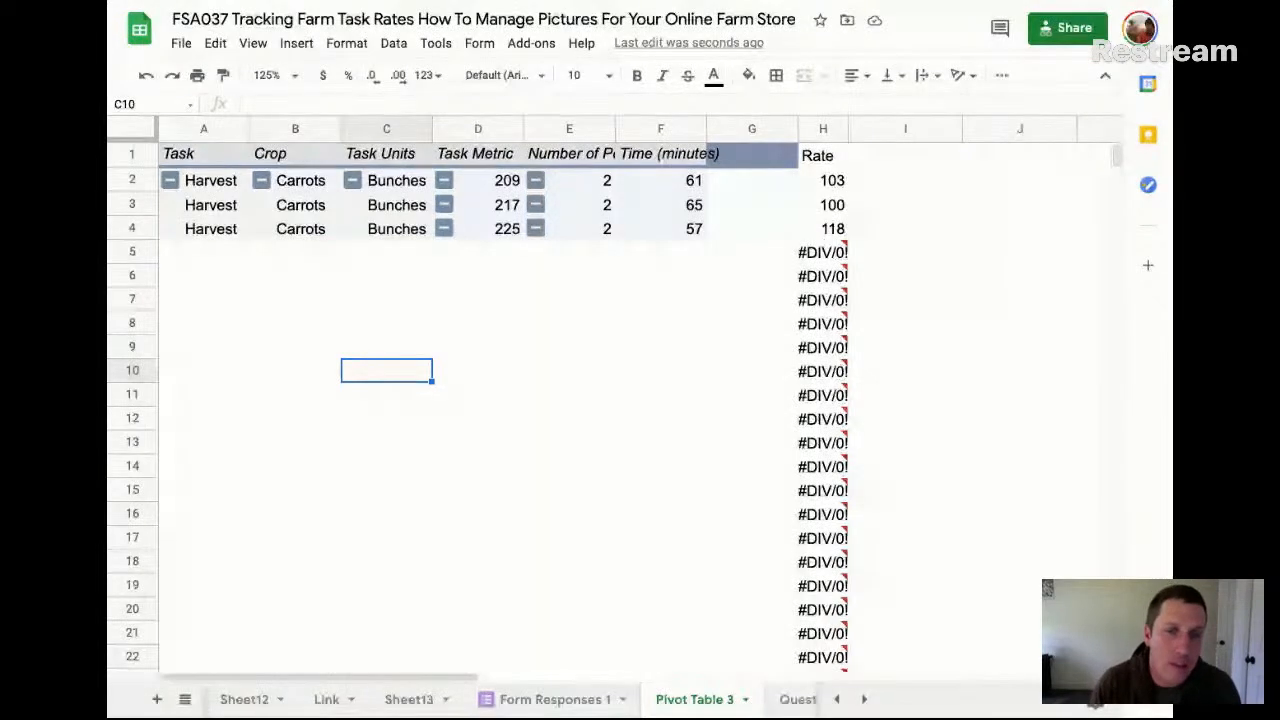
drag(826, 180, 832, 230)
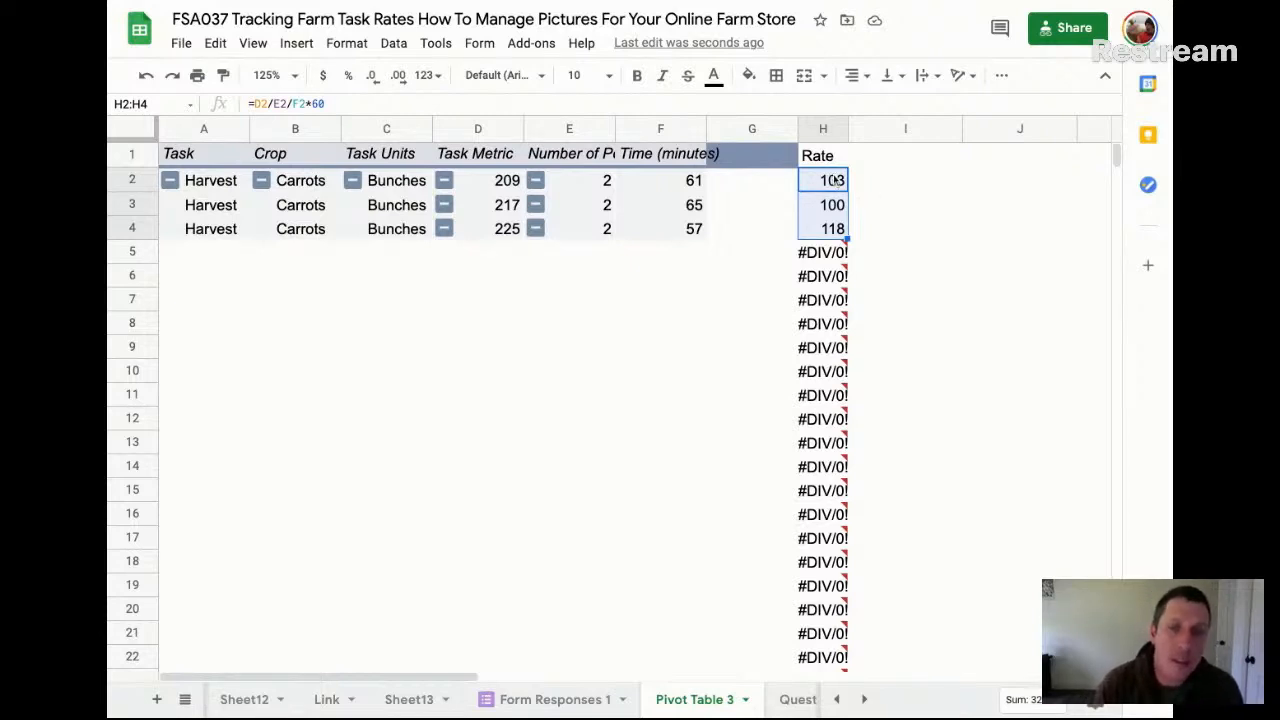
drag(838, 186, 834, 229)
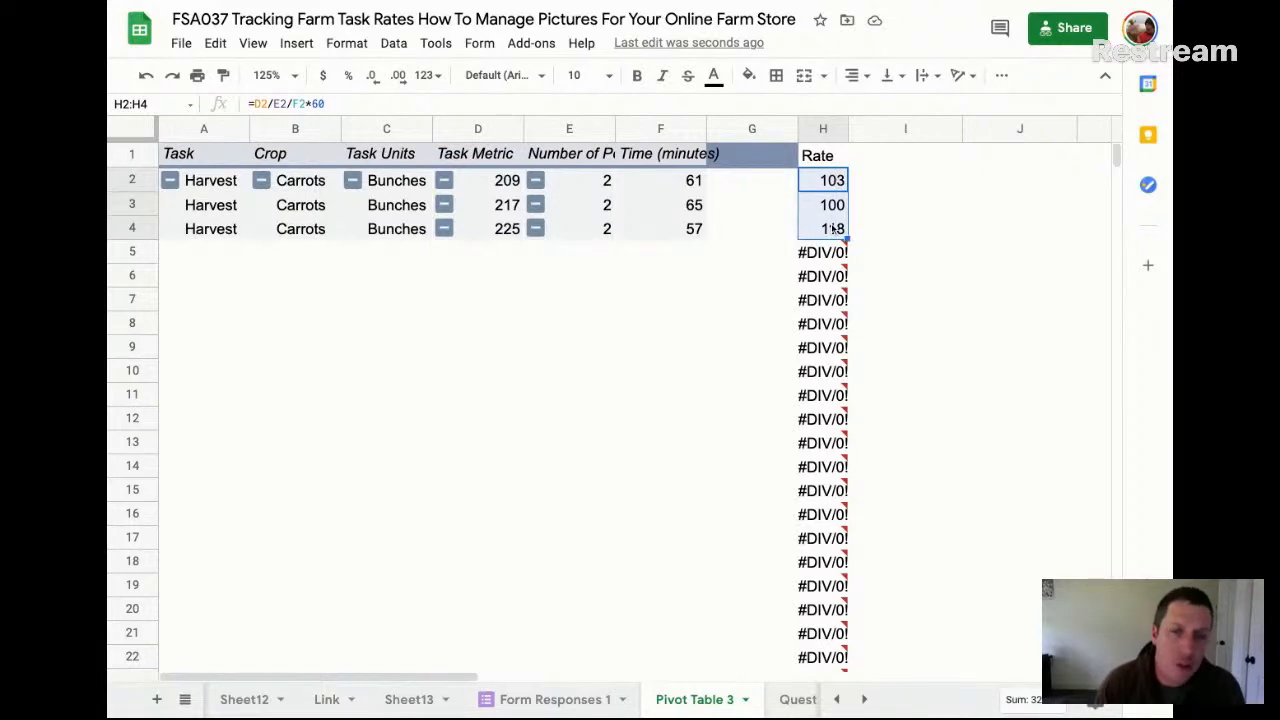
scroll(833, 229, down, 2)
scroll(830, 230, up, 2)
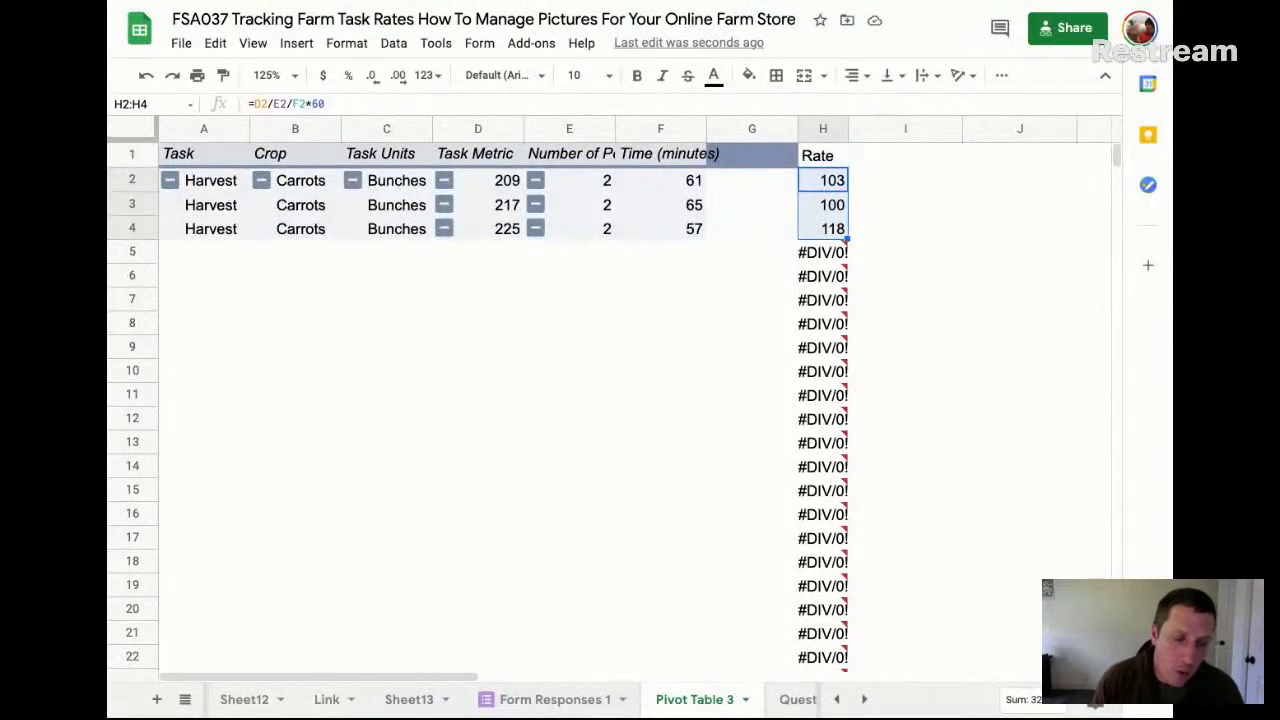
On the Form Responses 1 sheet, clear the Rate formulas from K3:K104, keeping only the one in K2
click(555, 699)
click(876, 227)
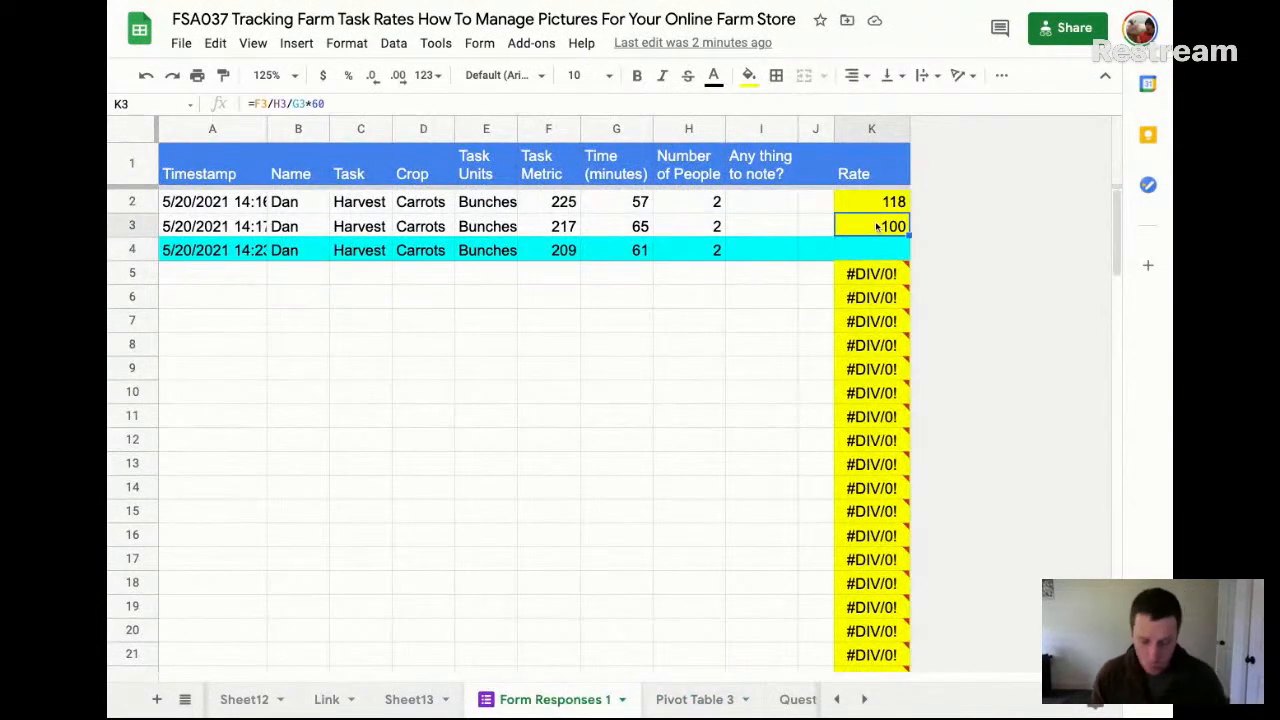
key(ctrl+shift+Down)
key(ctrl+shift+Down)
key(Delete)
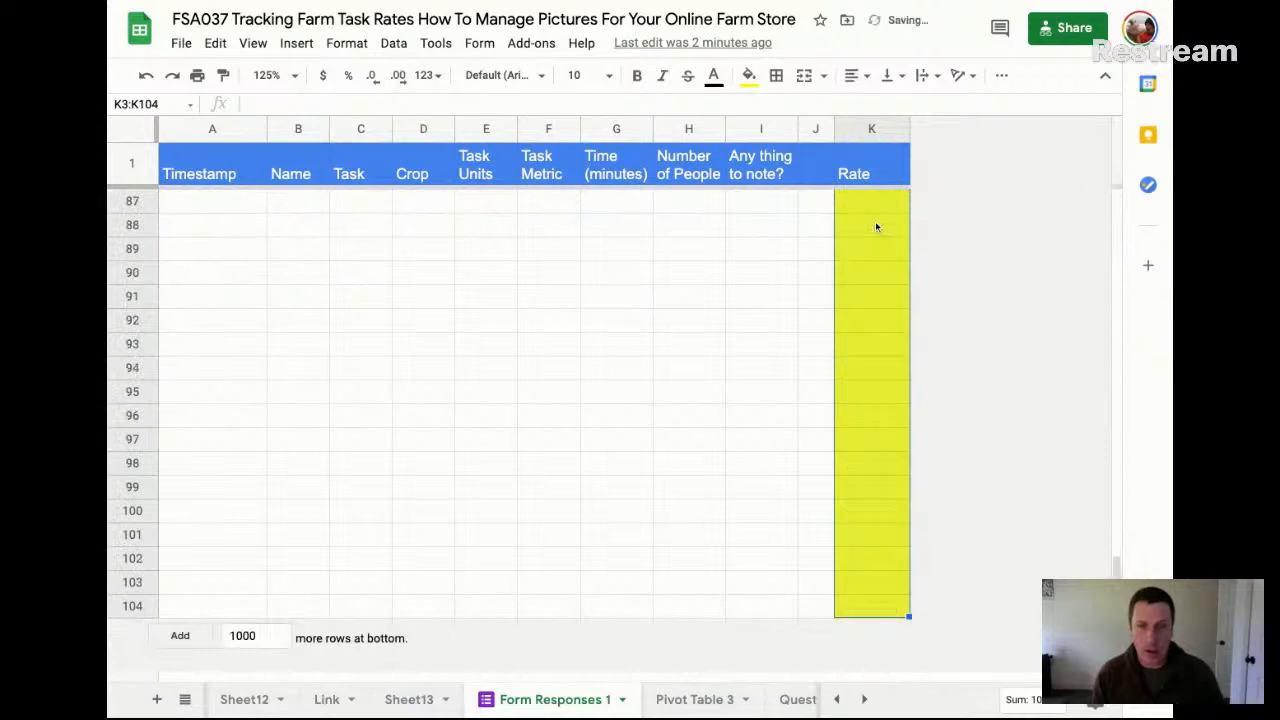
key(Up)
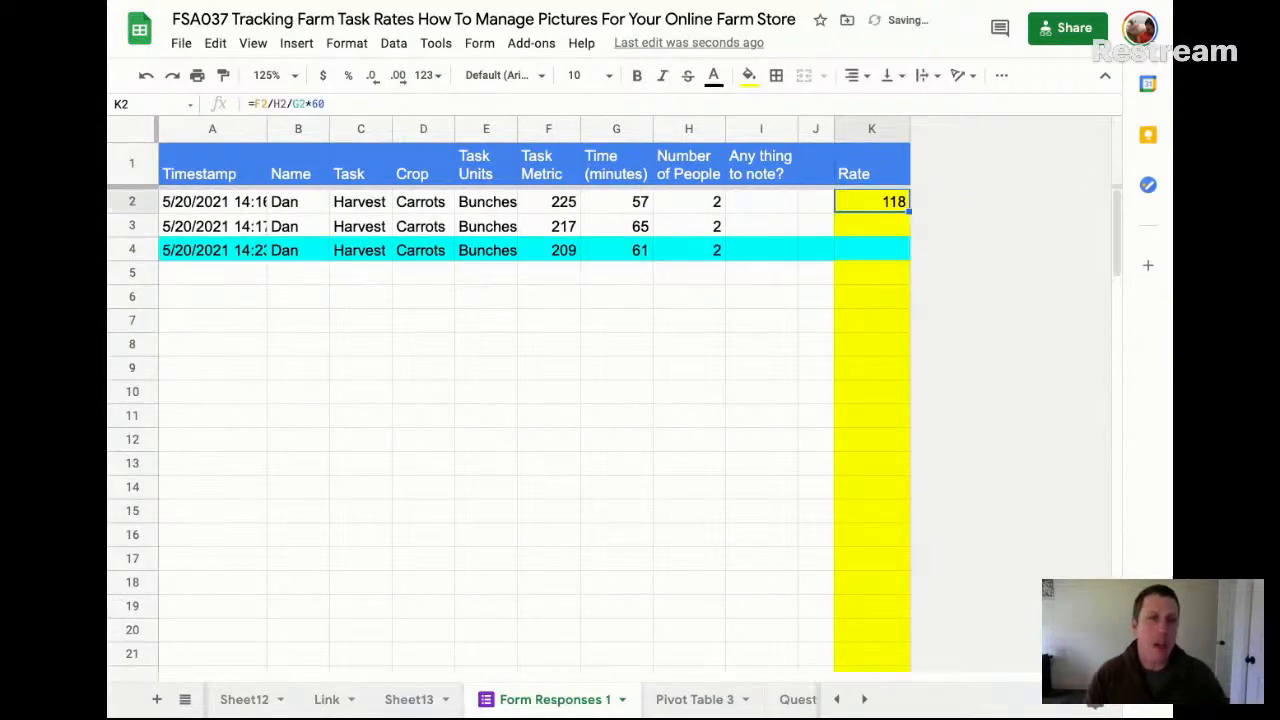
Extend the references in K2's Rate formula to open-ended column ranges, making it F2:F/H2:H/G2:G*60
double_click(876, 204)
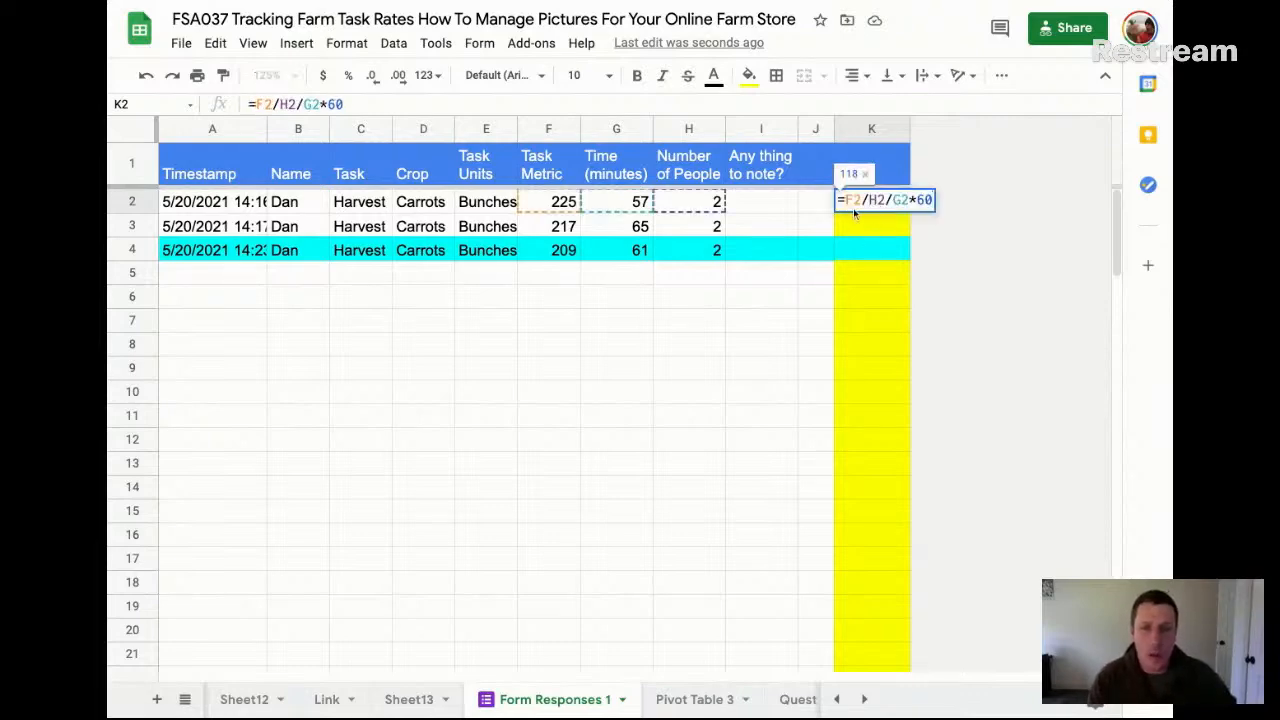
text(:F)
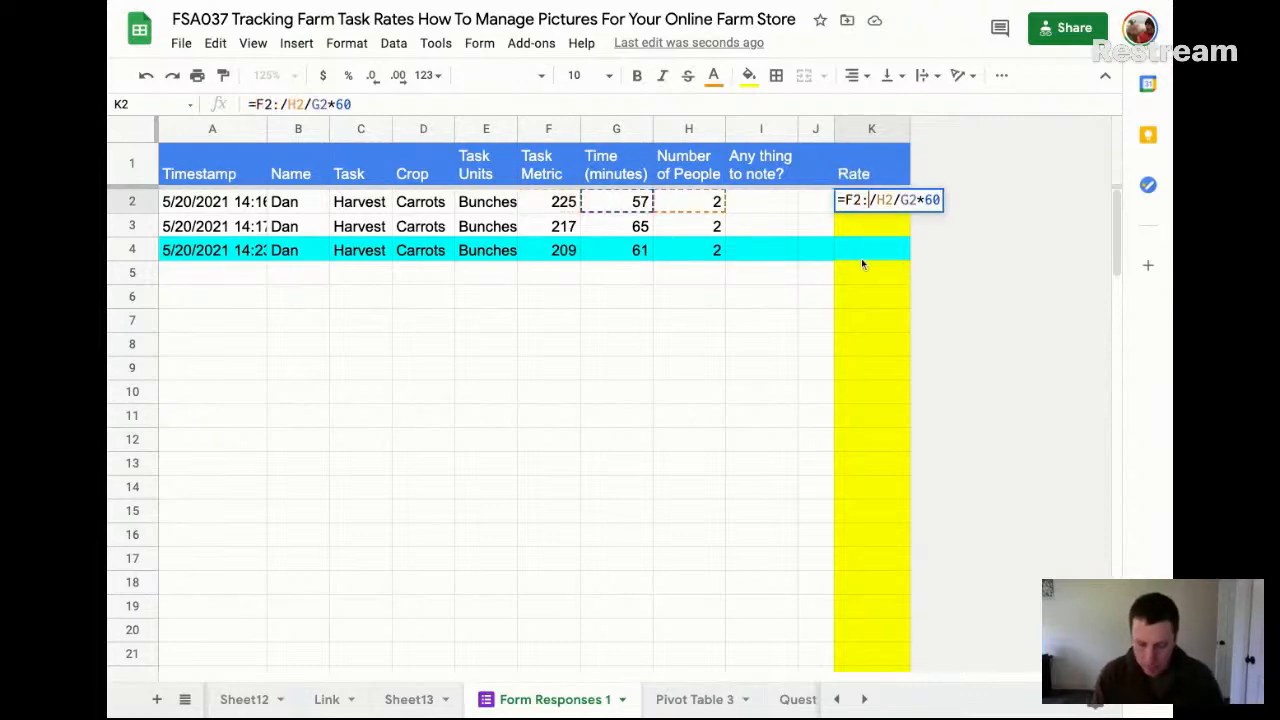
key(Right)
key(Right)
key(Right)
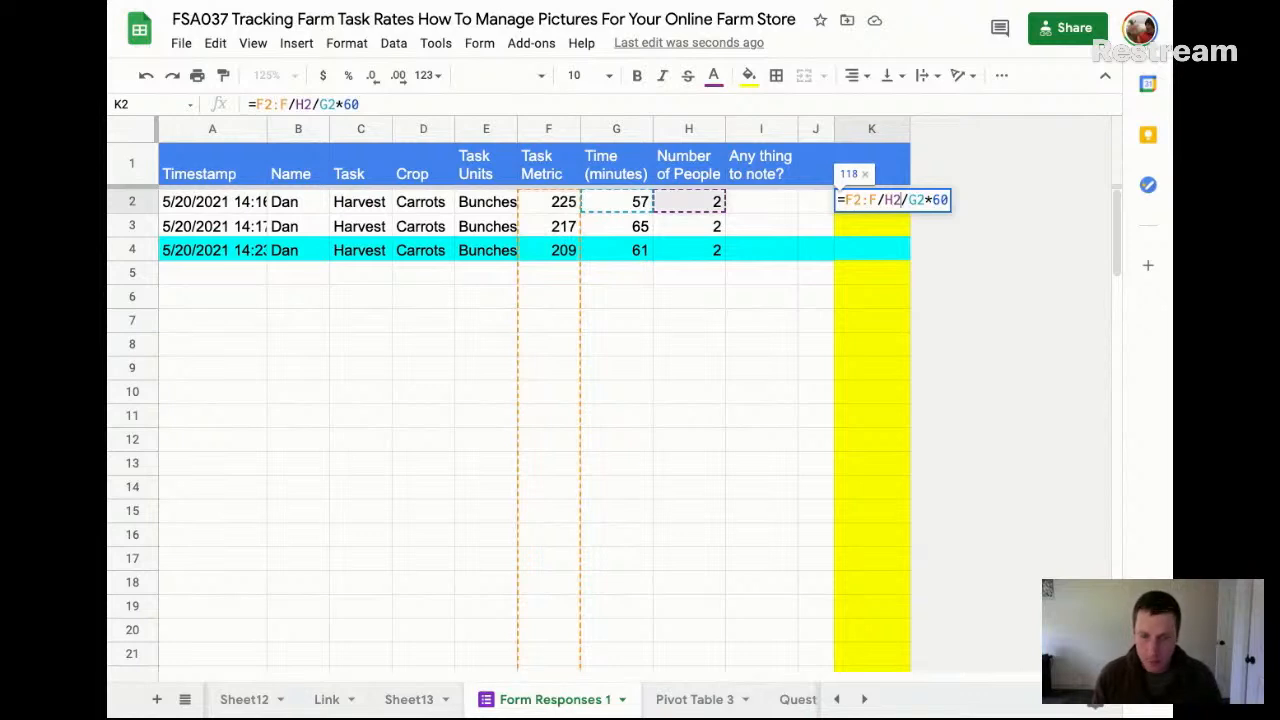
text(:HG)
key(Right)
key(Right)
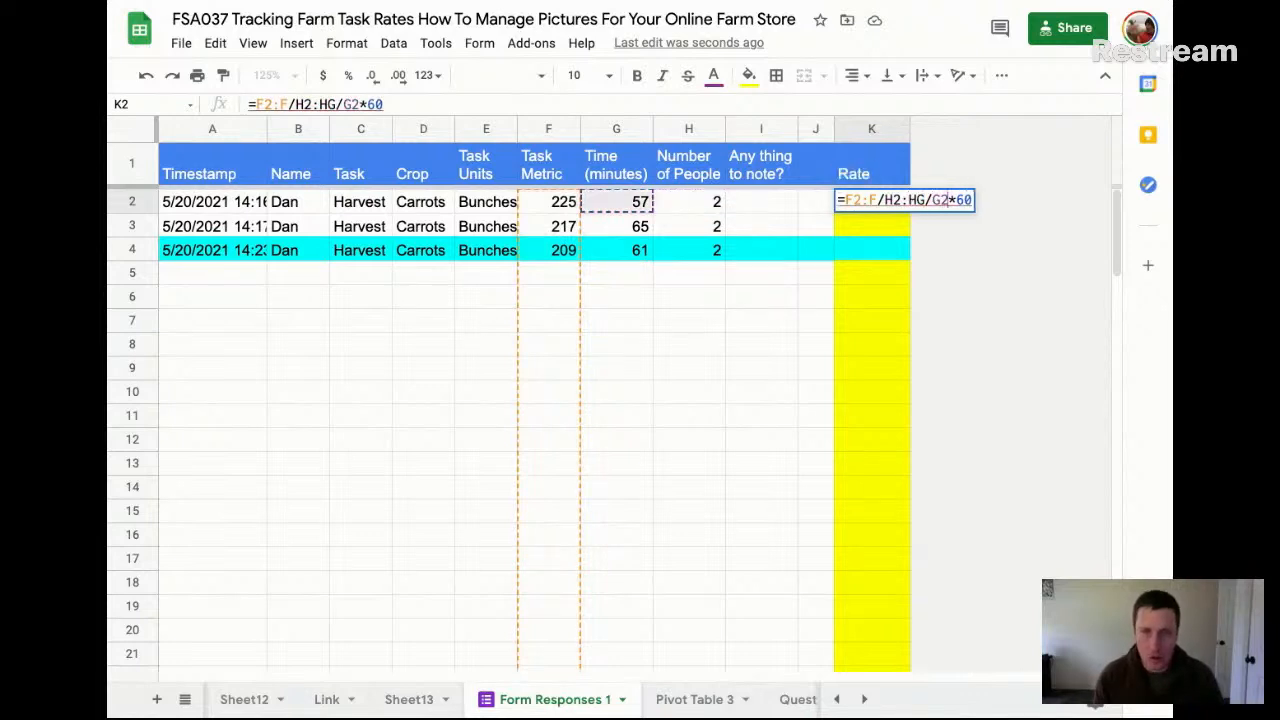
key(Left)
key(BackSpace)
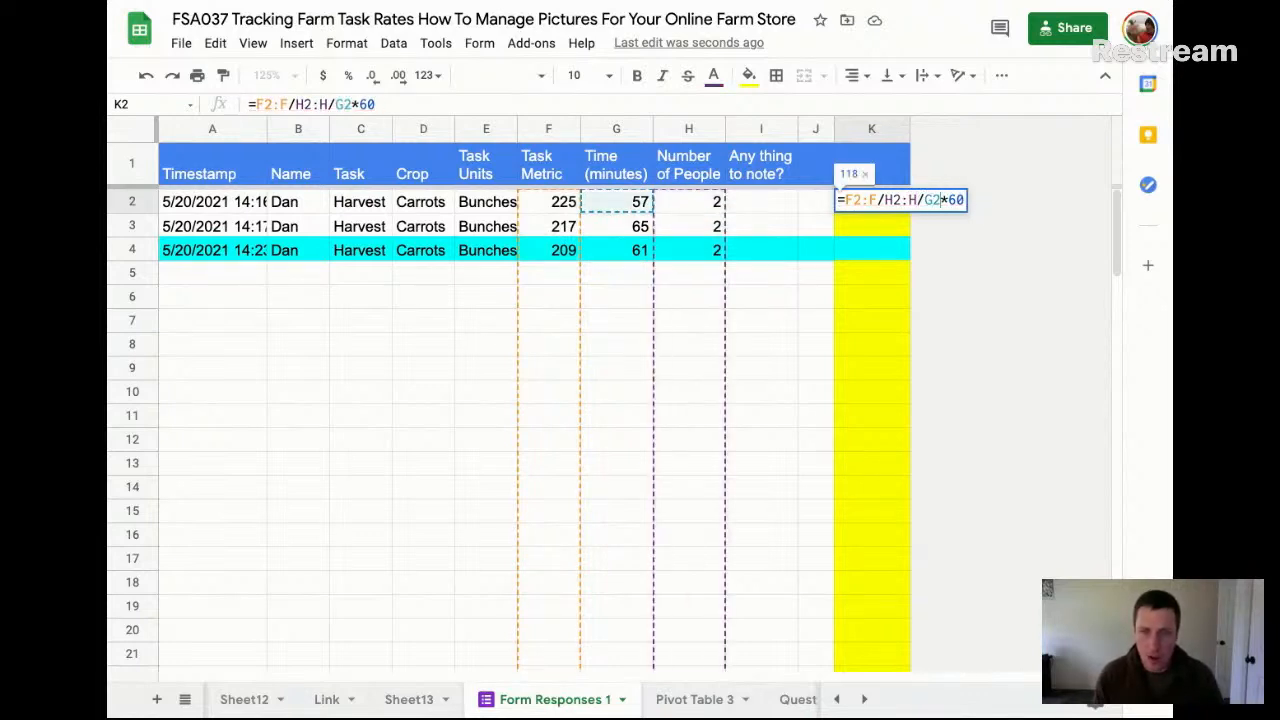
key(Right)
key(Right)
key(Right)
text(:G)
key(Right)
key(Right)
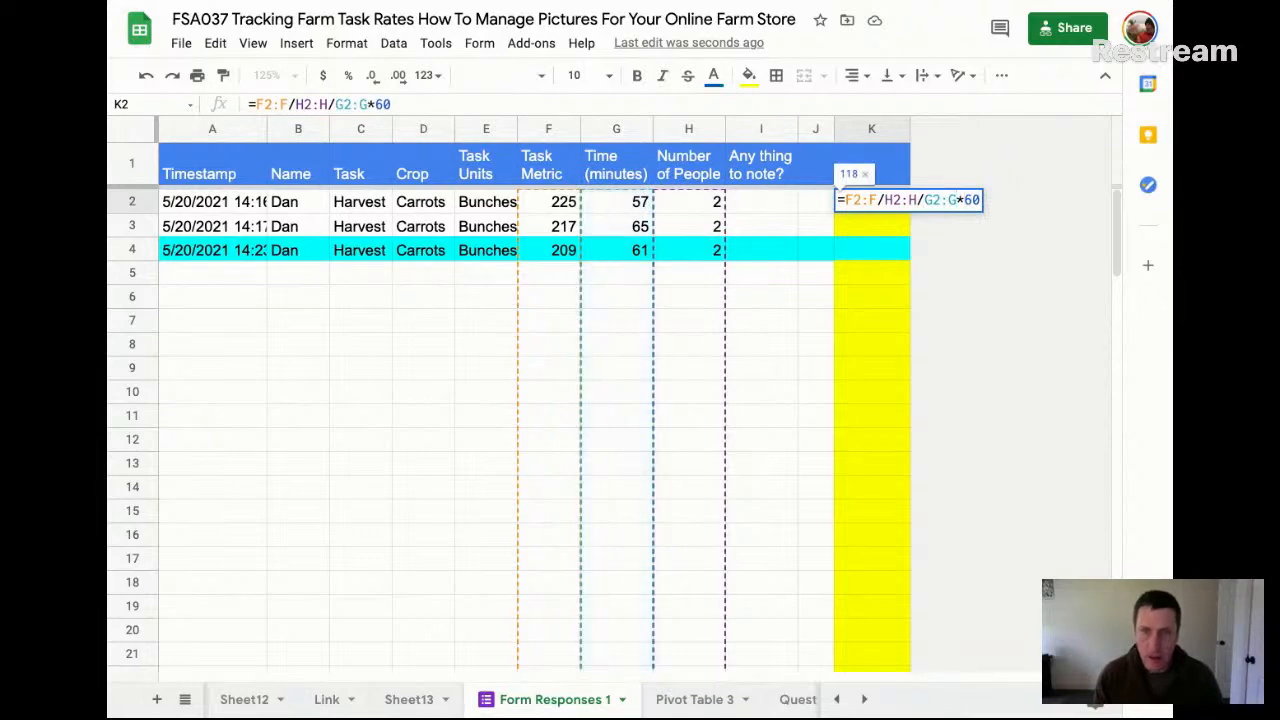
Enclose K2's calculation in parentheses, wrap it in ArrayFormula, and enter it as =ArrayFormula((F2:F/H2:H/G2:G*60))
text())
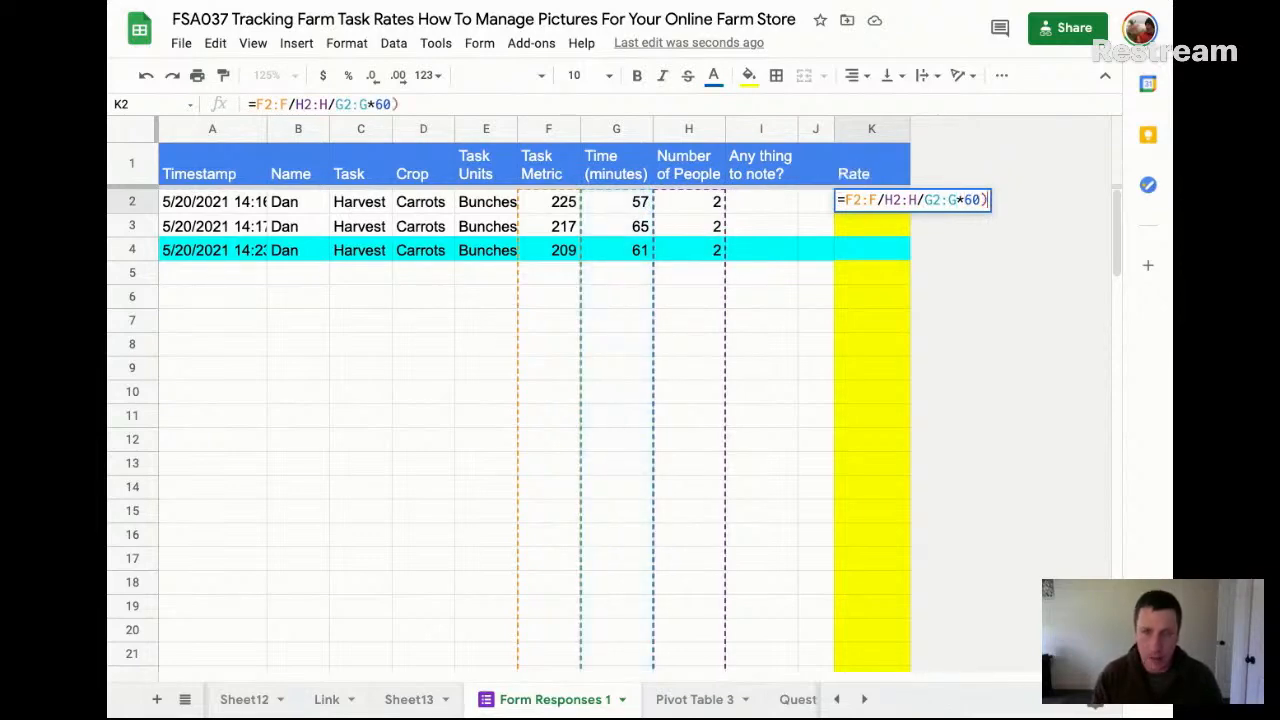
key(Home)
key(Right)
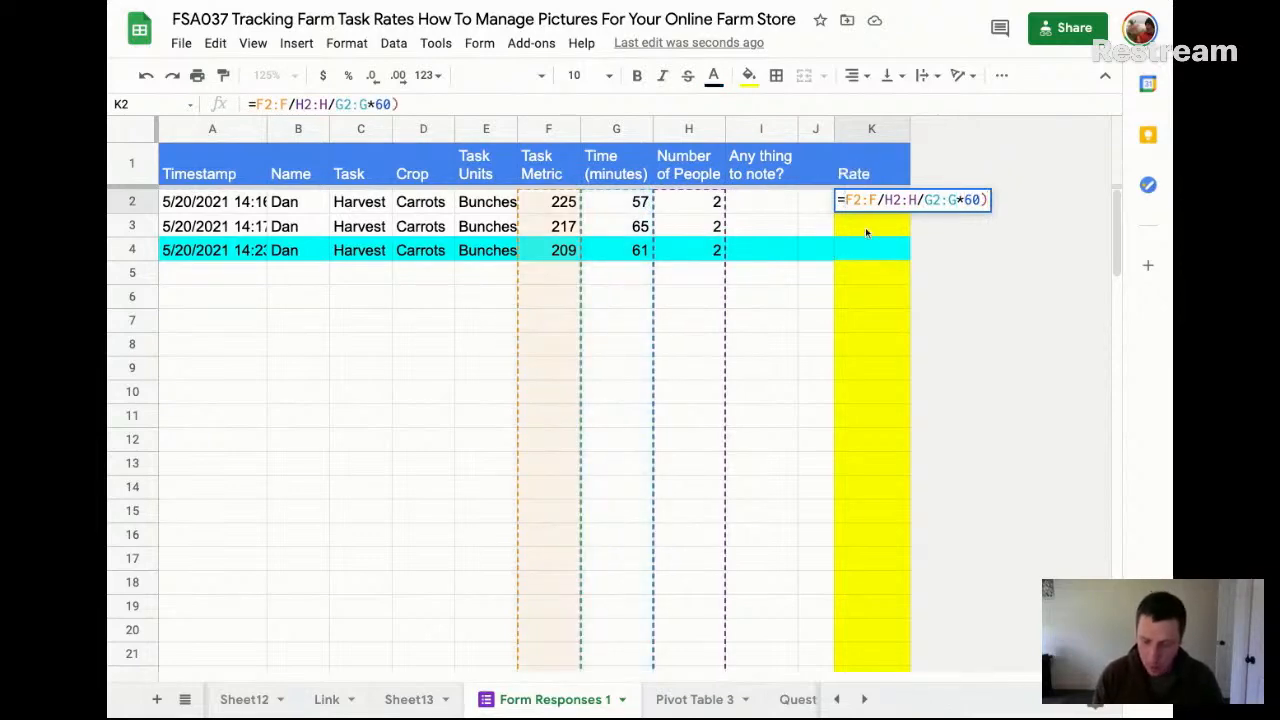
text(()
key(End)
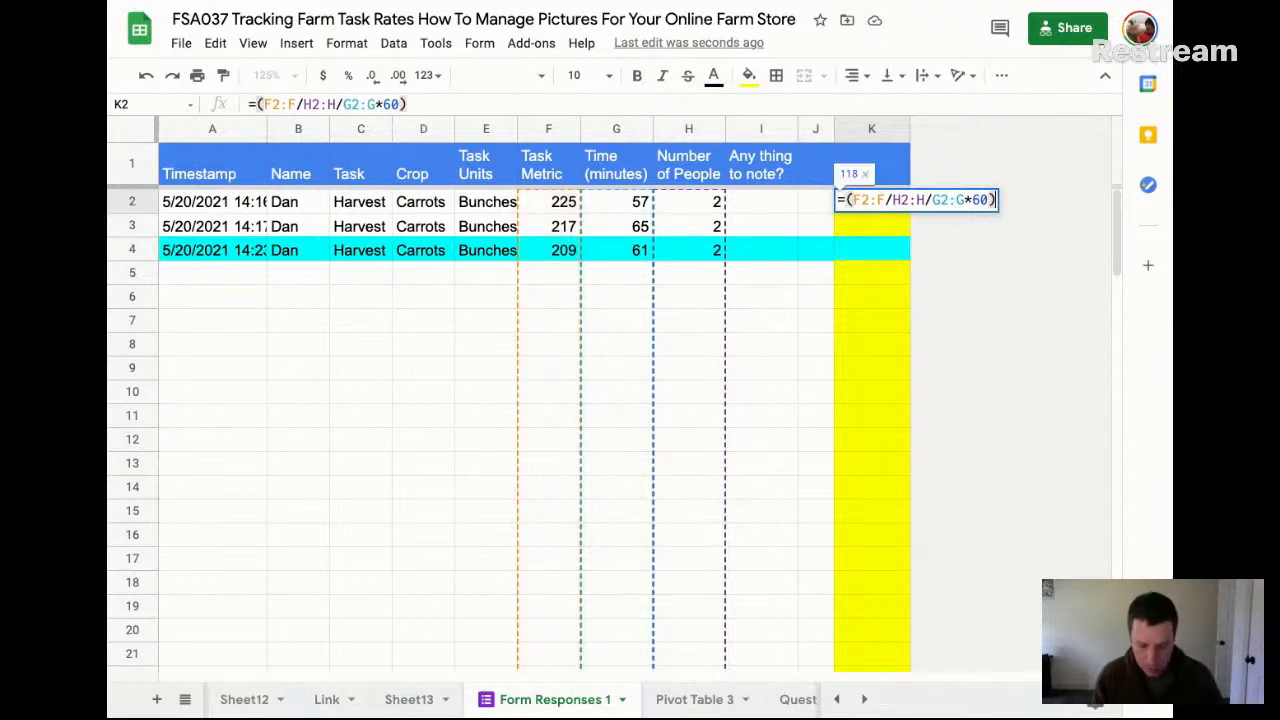
key(ctrl+shift+Return)
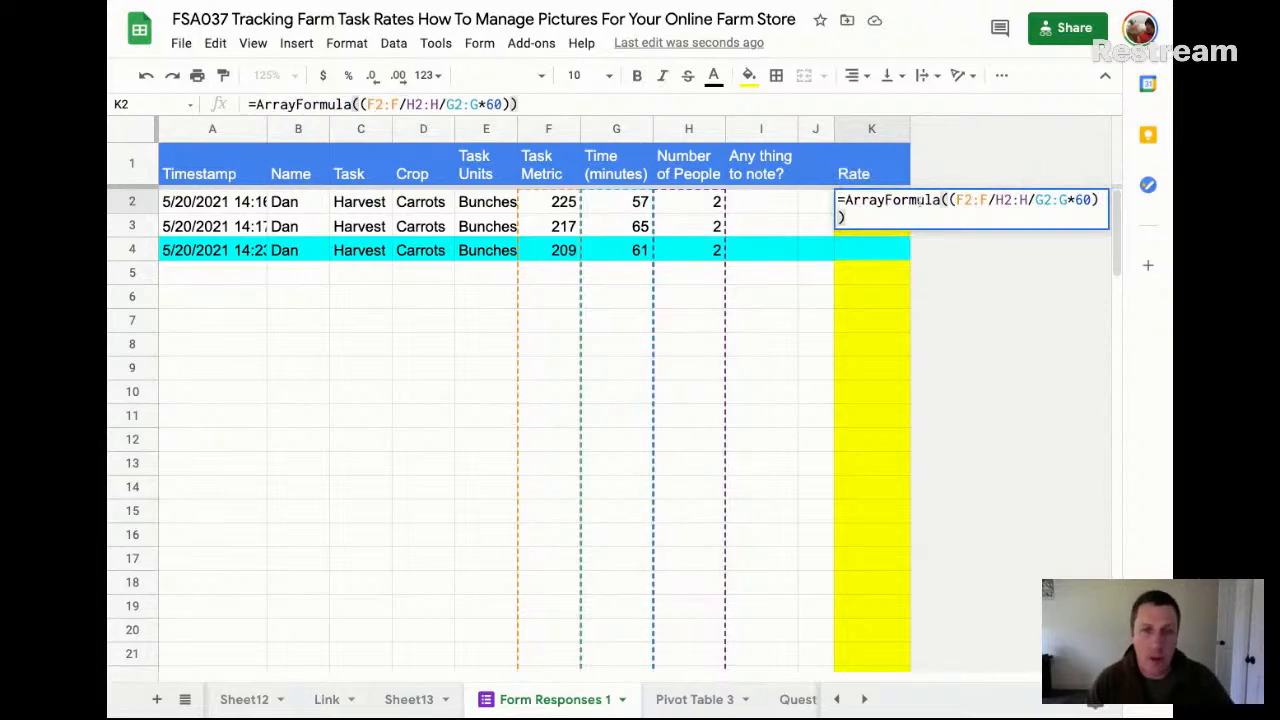
key(Return)
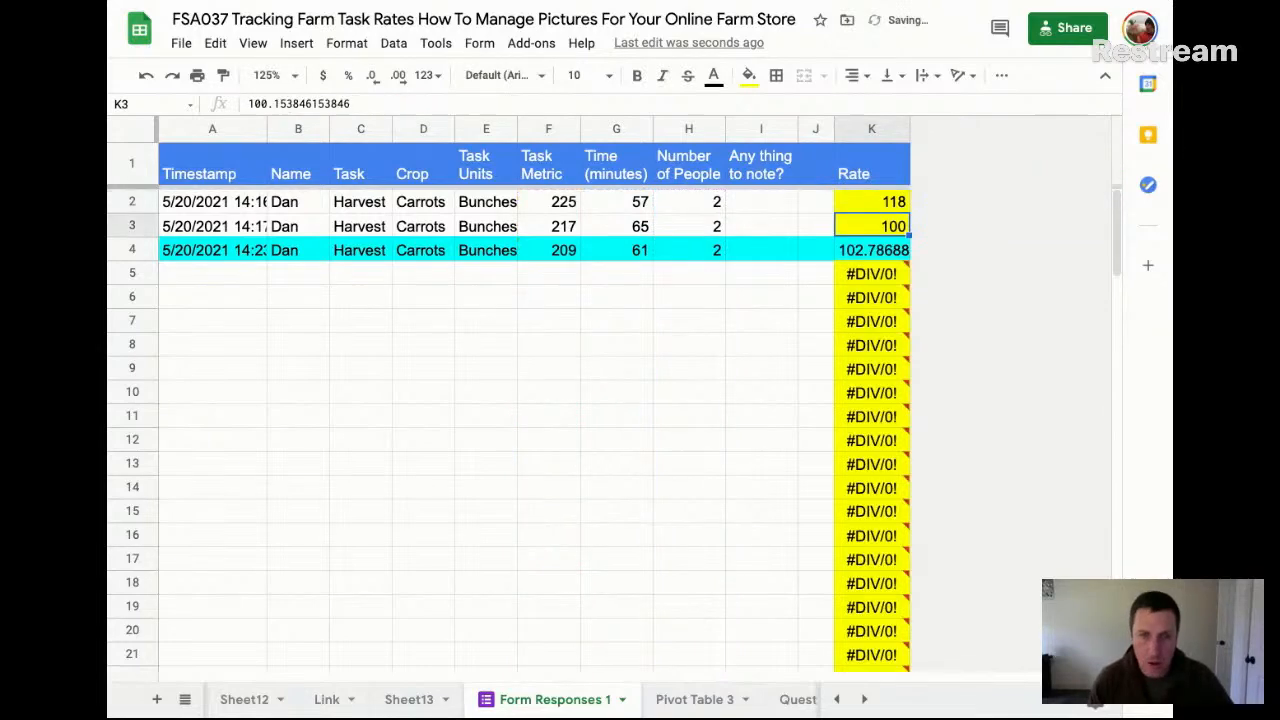
Fill cell K2, which holds the array formula, with bright green
click(880, 196)
click(748, 75)
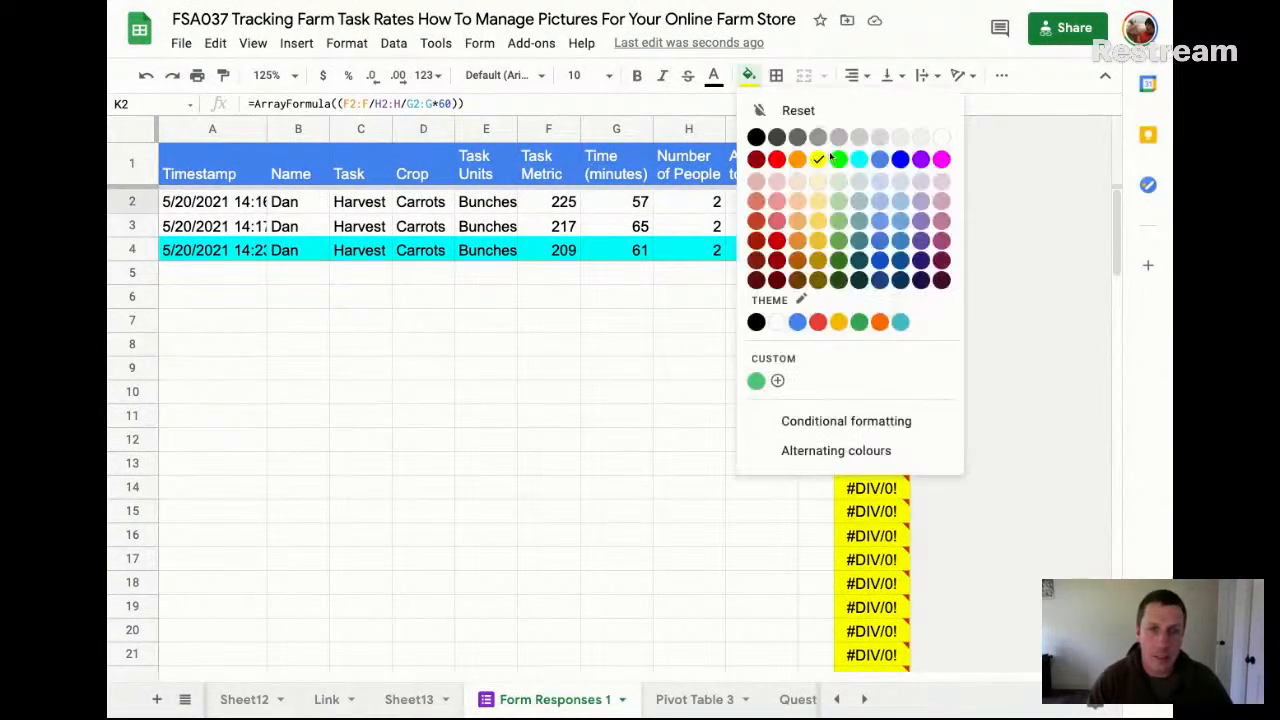
click(838, 160)
click(876, 226)
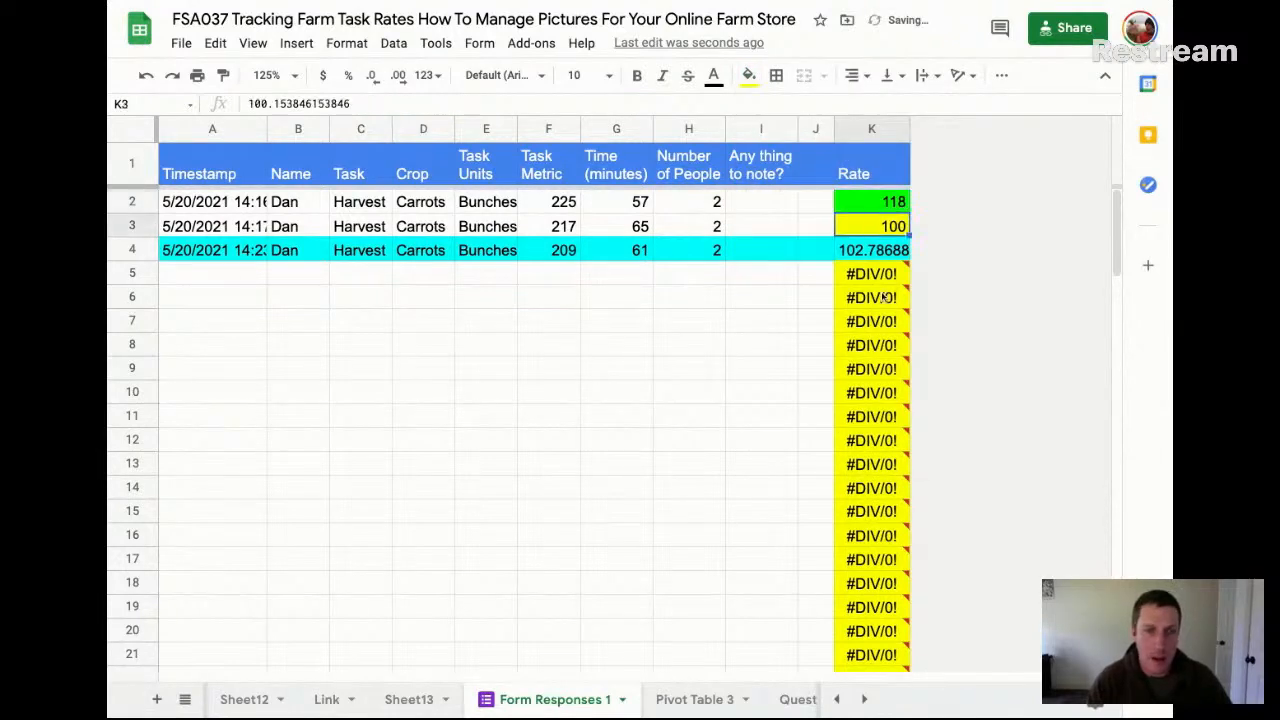
Decrease the decimal places of the whole Rate column K so its rates display as whole numbers
click(866, 128)
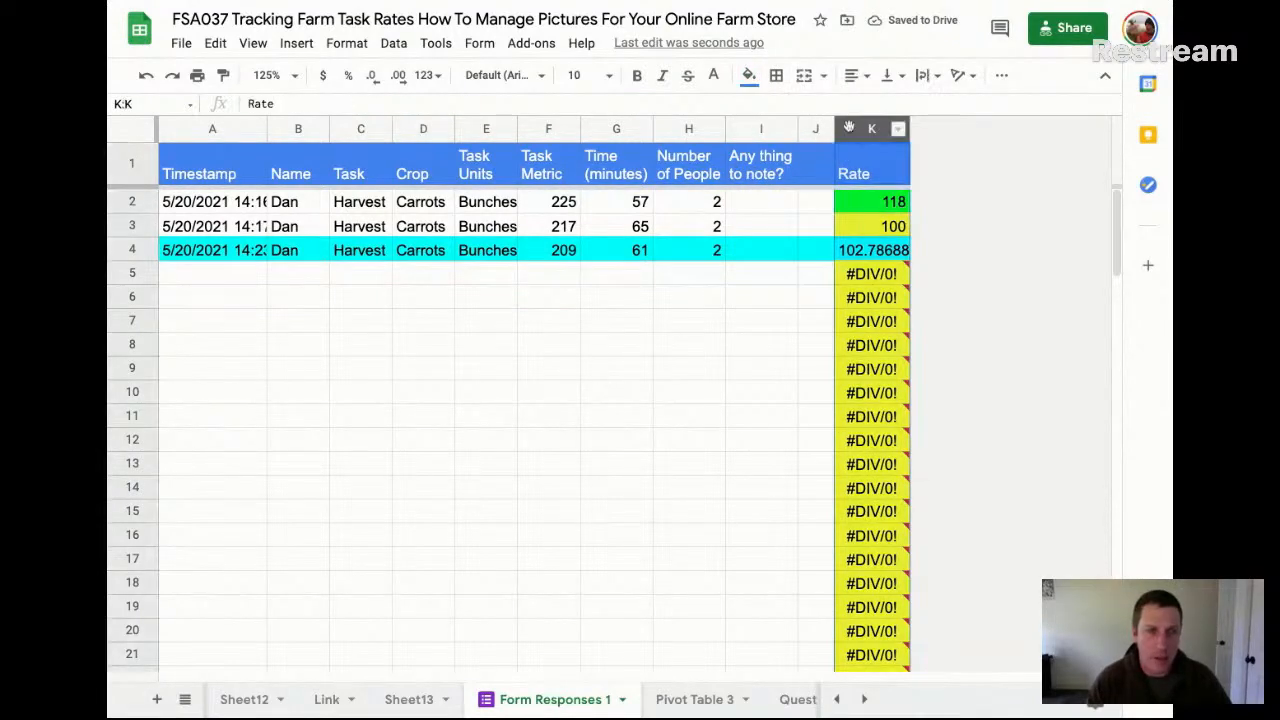
click(374, 79)
click(880, 250)
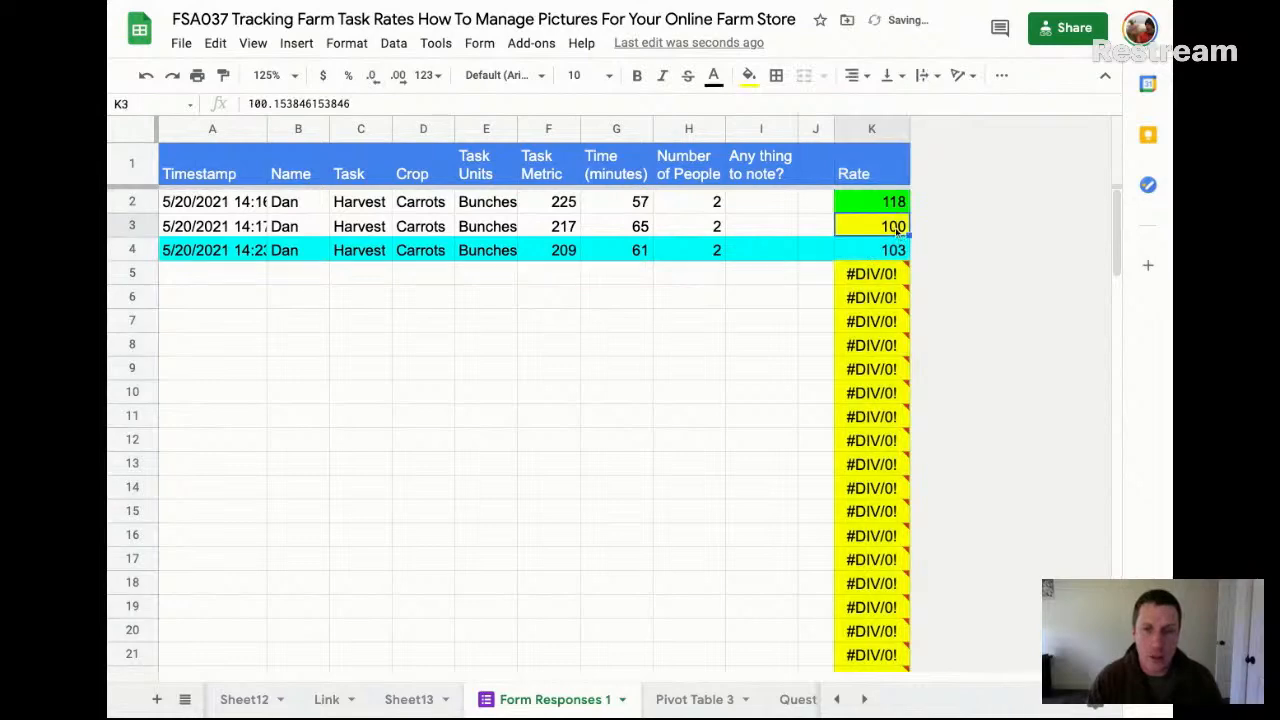
Try overwriting the array formula's output by entering the text "afdsafasd" in K6
click(882, 320)
click(893, 348)
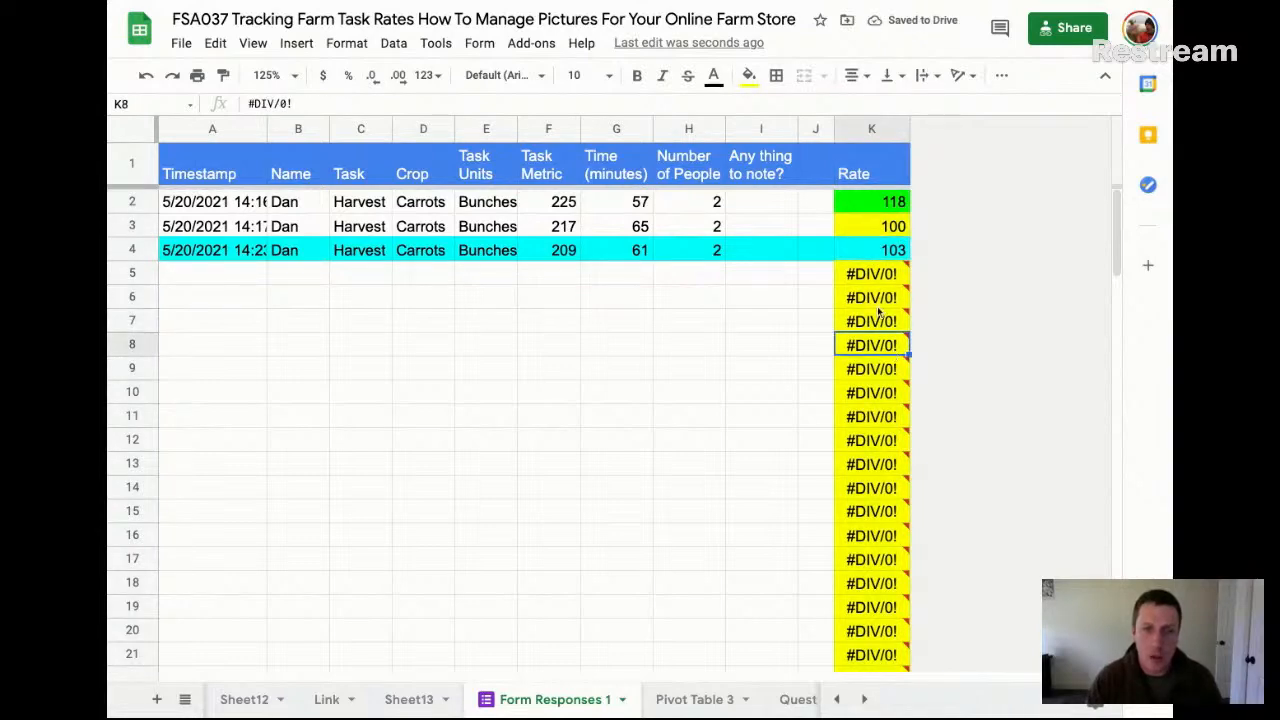
click(880, 303)
text(afdsafasd)
key(Return)
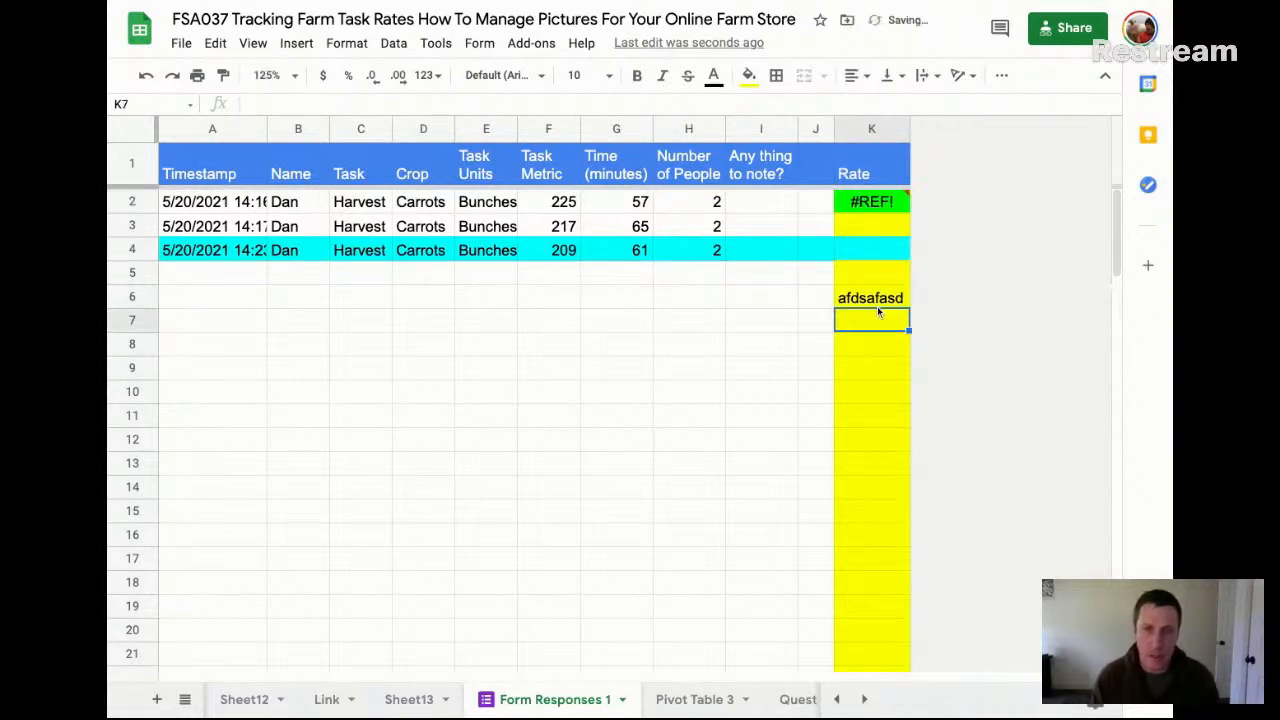
Undo the text entry in K6 and return to the array formula in K2
click(875, 296)
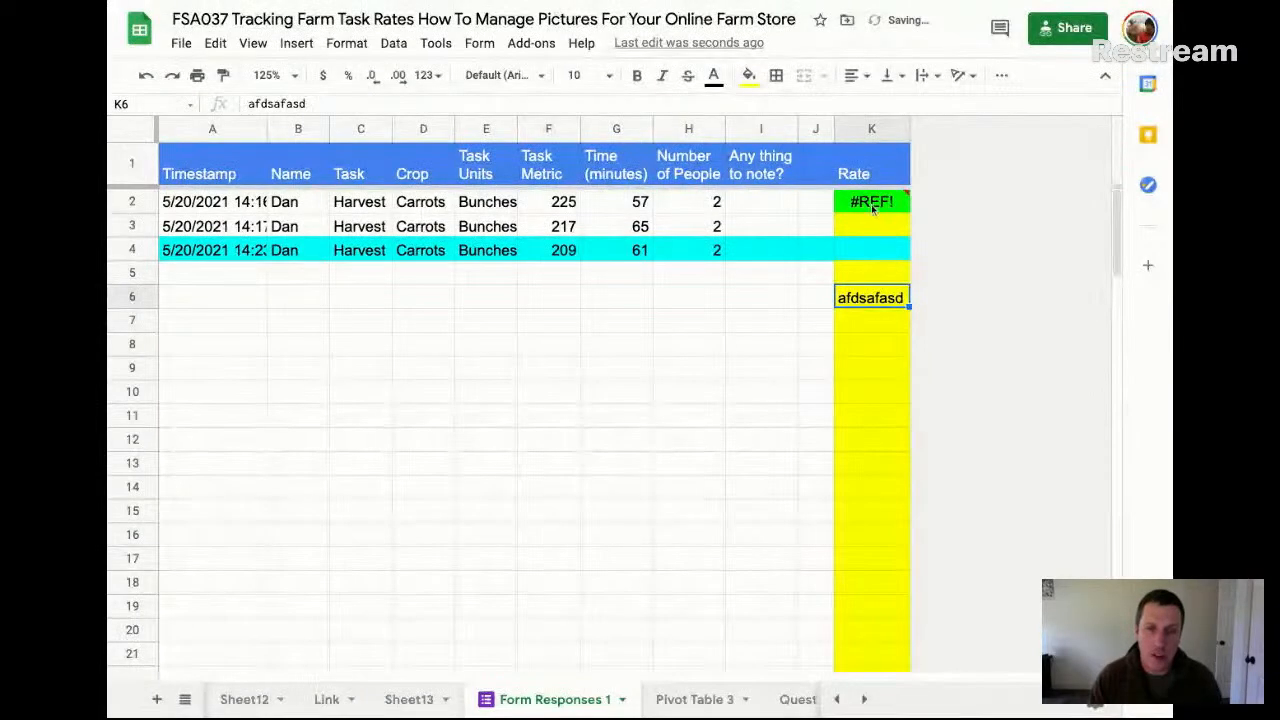
click(872, 203)
key(ctrl+z)
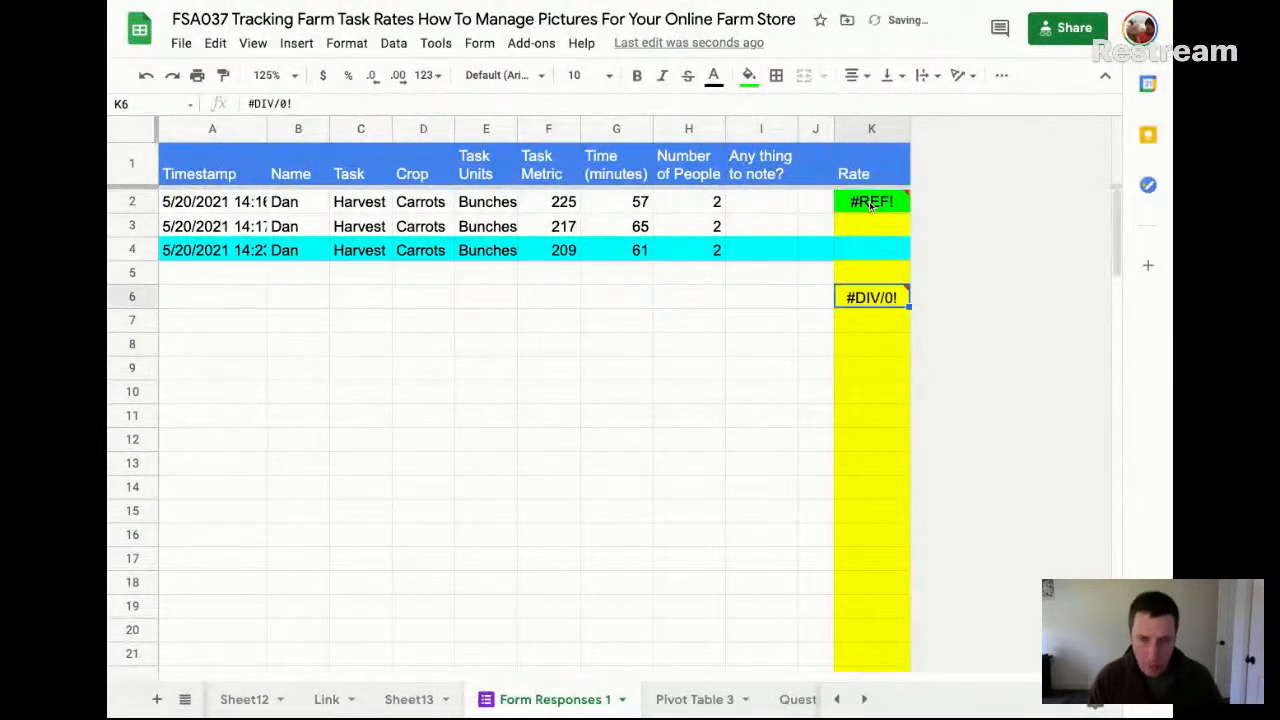
click(884, 206)
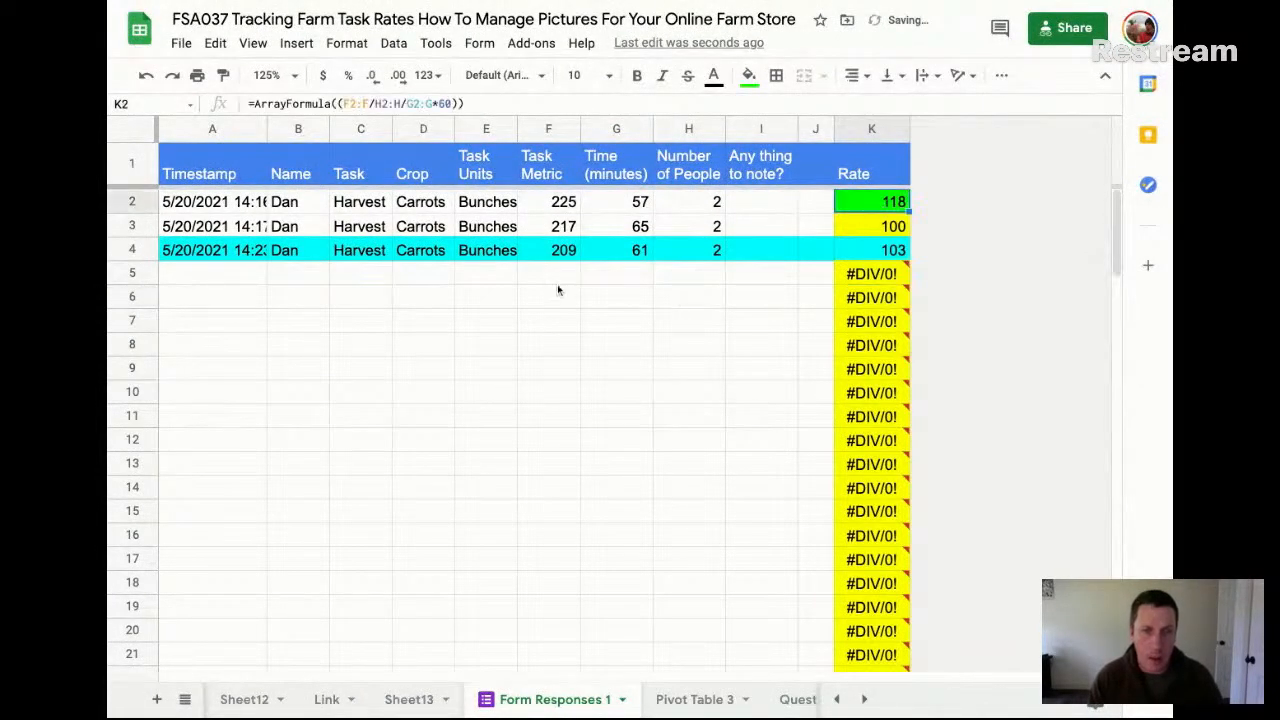
Enter a test record in row 5 with Task Metric 300, Time 50 and Number of People 1, and check its rate in K5
click(566, 275)
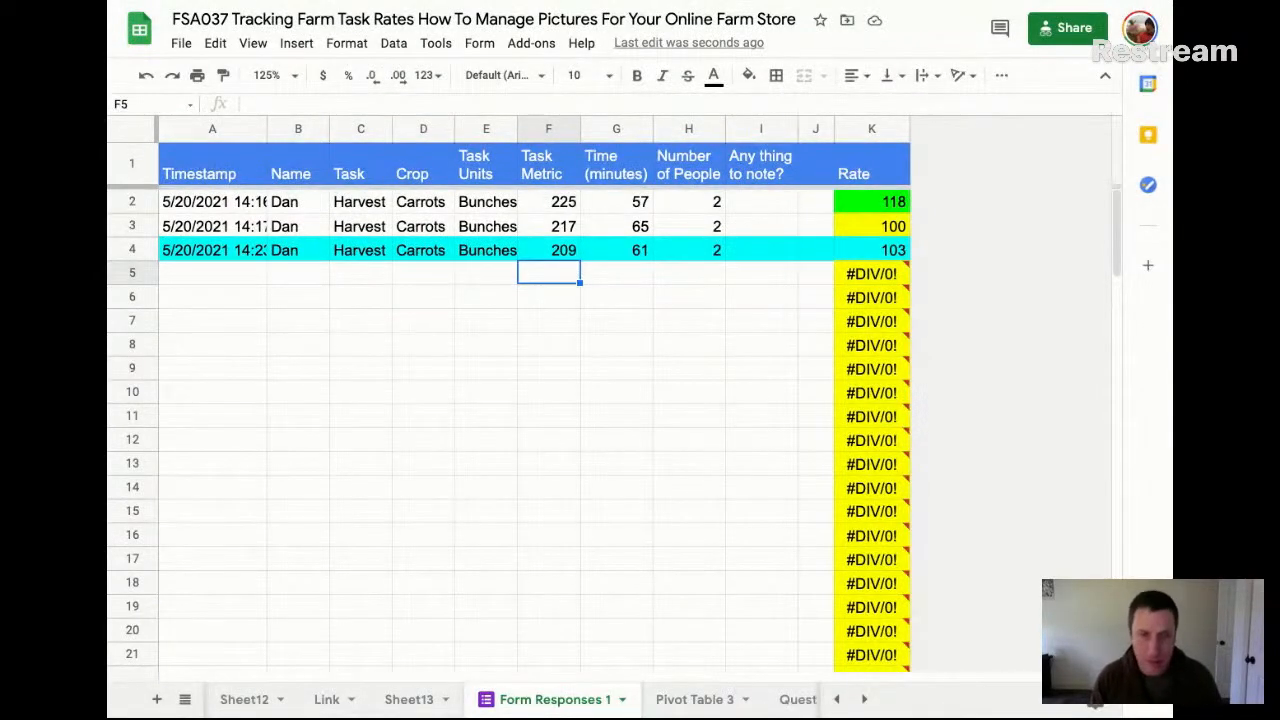
text(300)
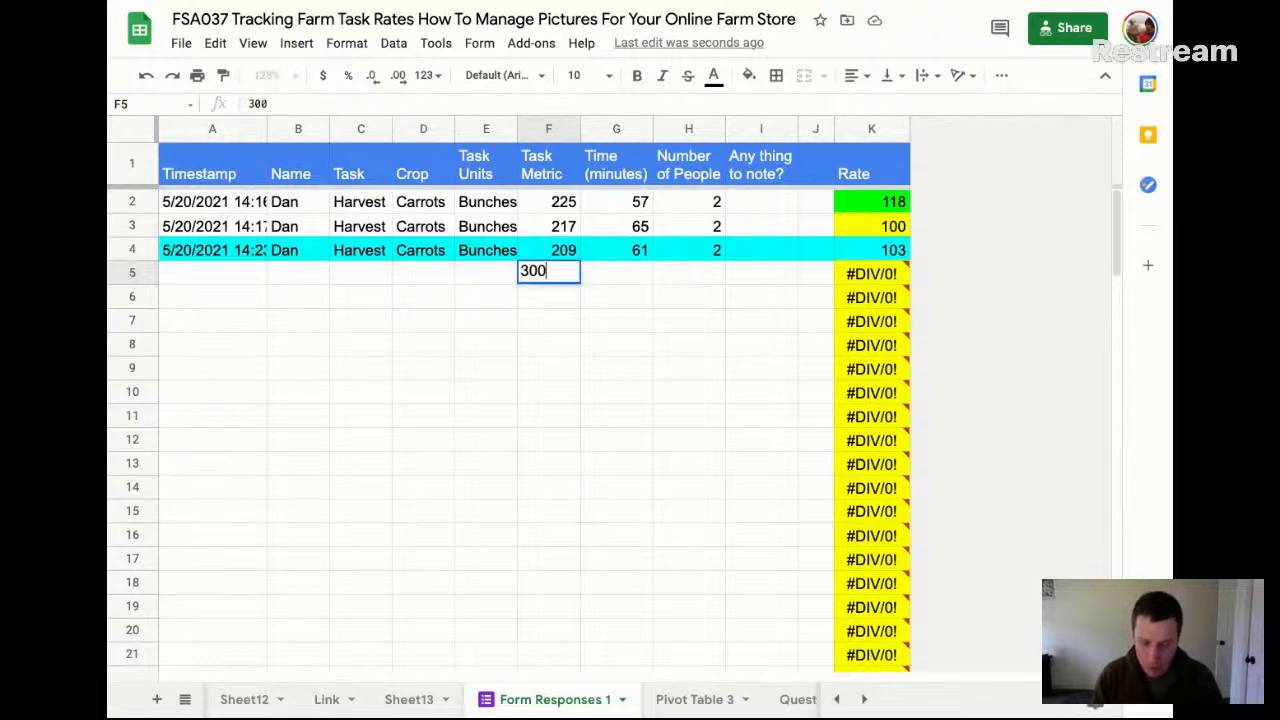
key(Tab)
text(50)
key(Tab)
text(1)
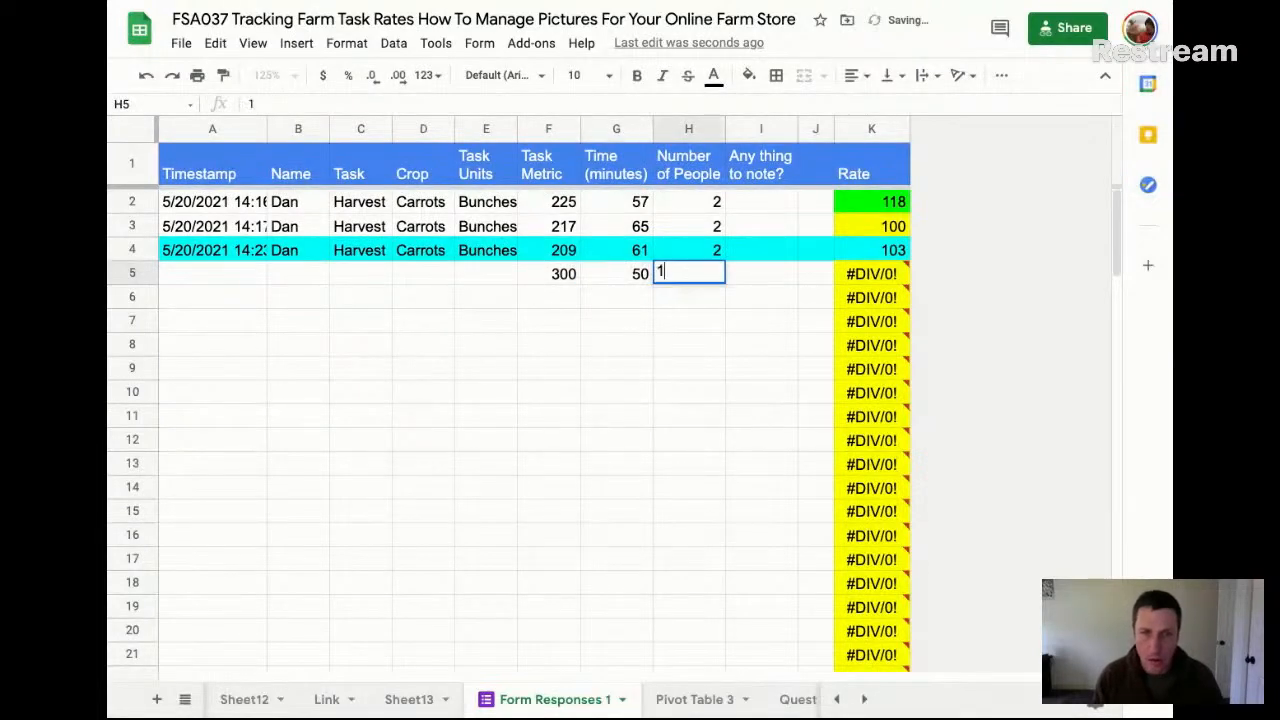
key(Return)
click(894, 275)
Clear the test values from F5:H5 and return to cell K2
drag(573, 275, 700, 276)
key(Delete)
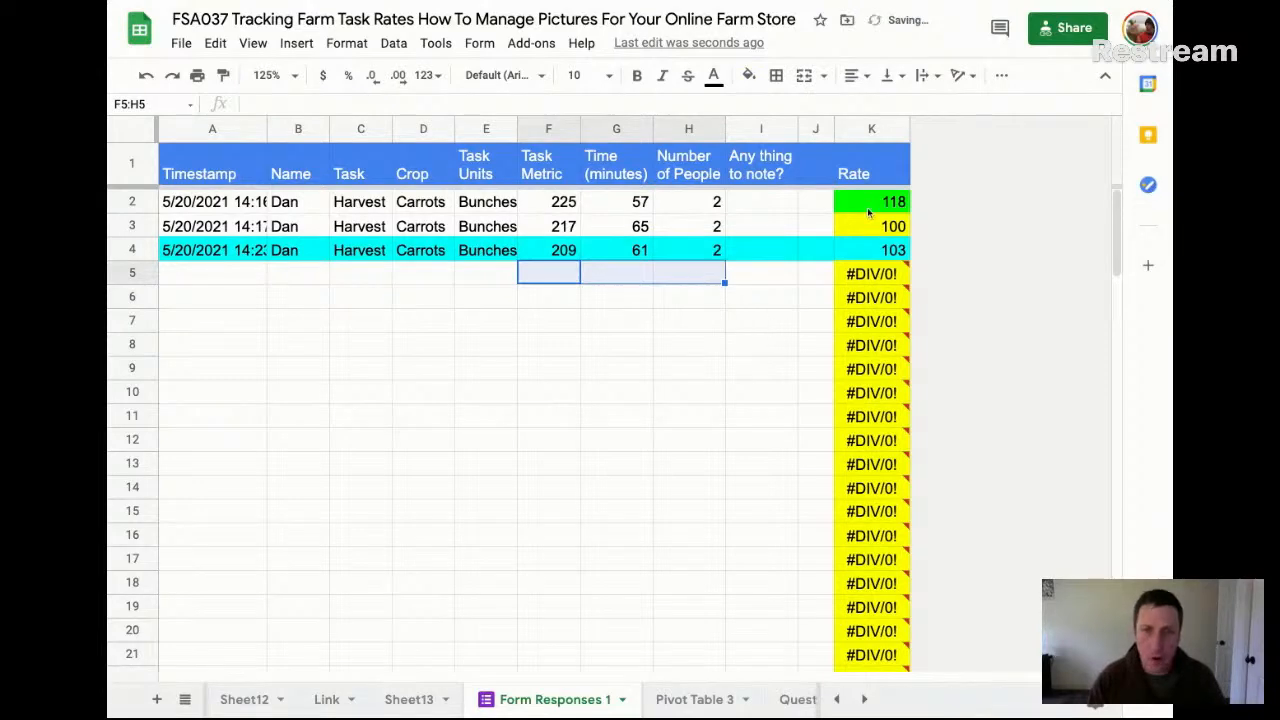
click(867, 207)
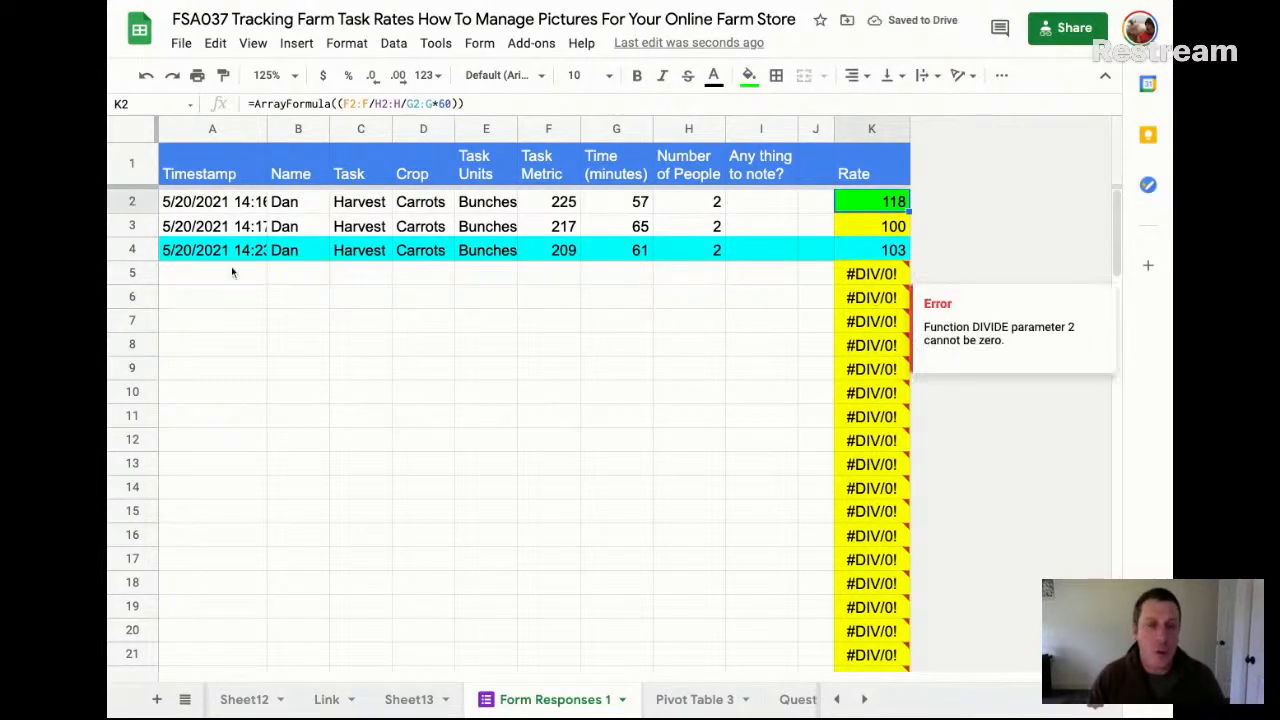
Insert four new rows above rows 6 to 9 and select K13
drag(131, 297, 131, 368)
right_click(143, 368)
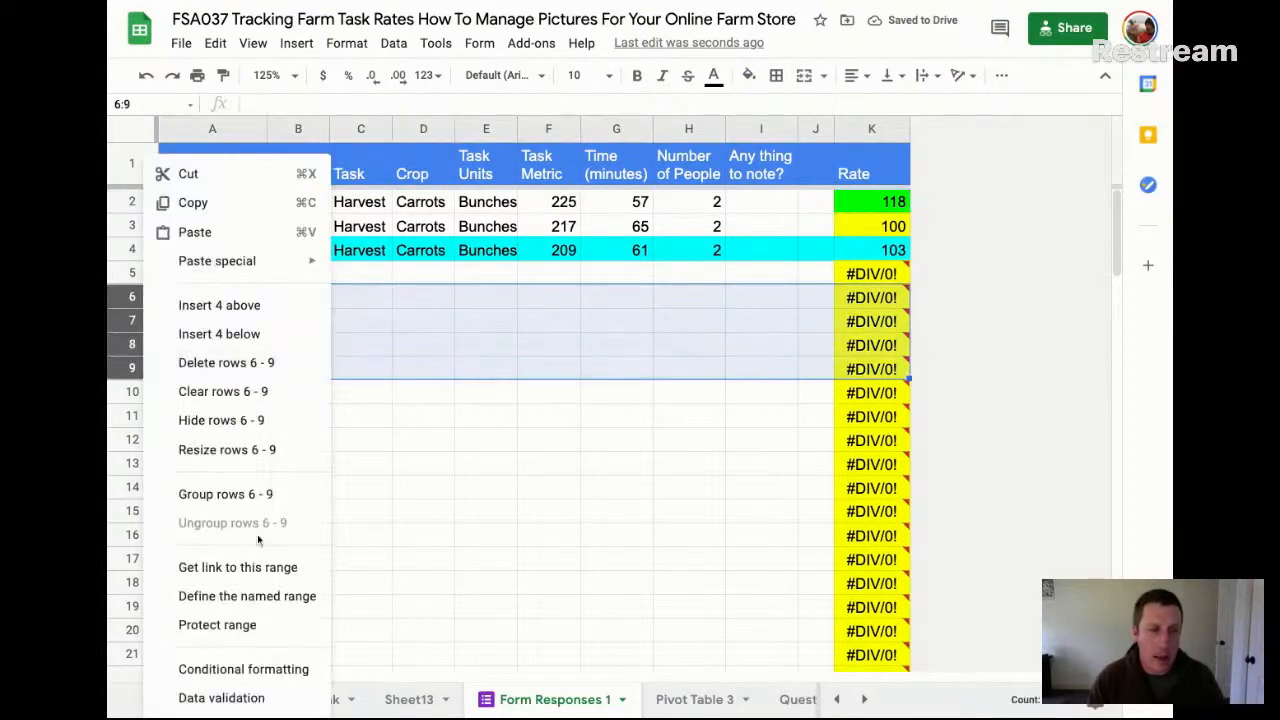
click(258, 318)
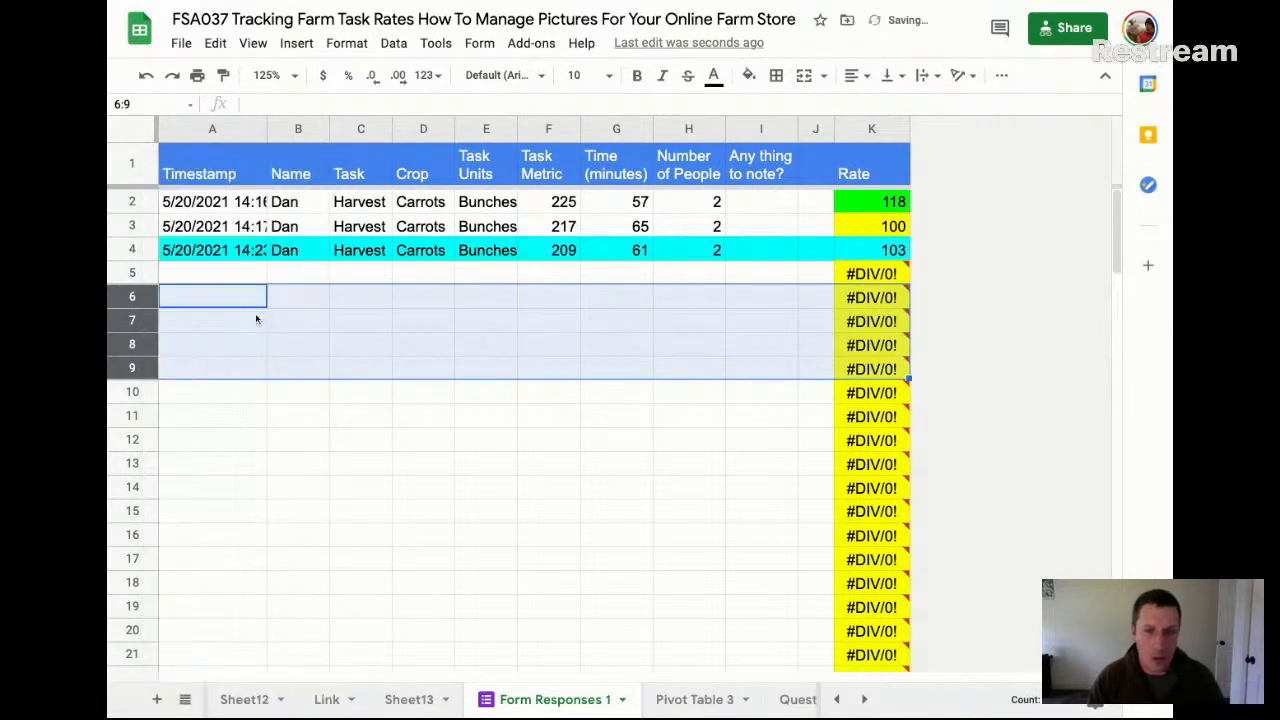
click(841, 463)
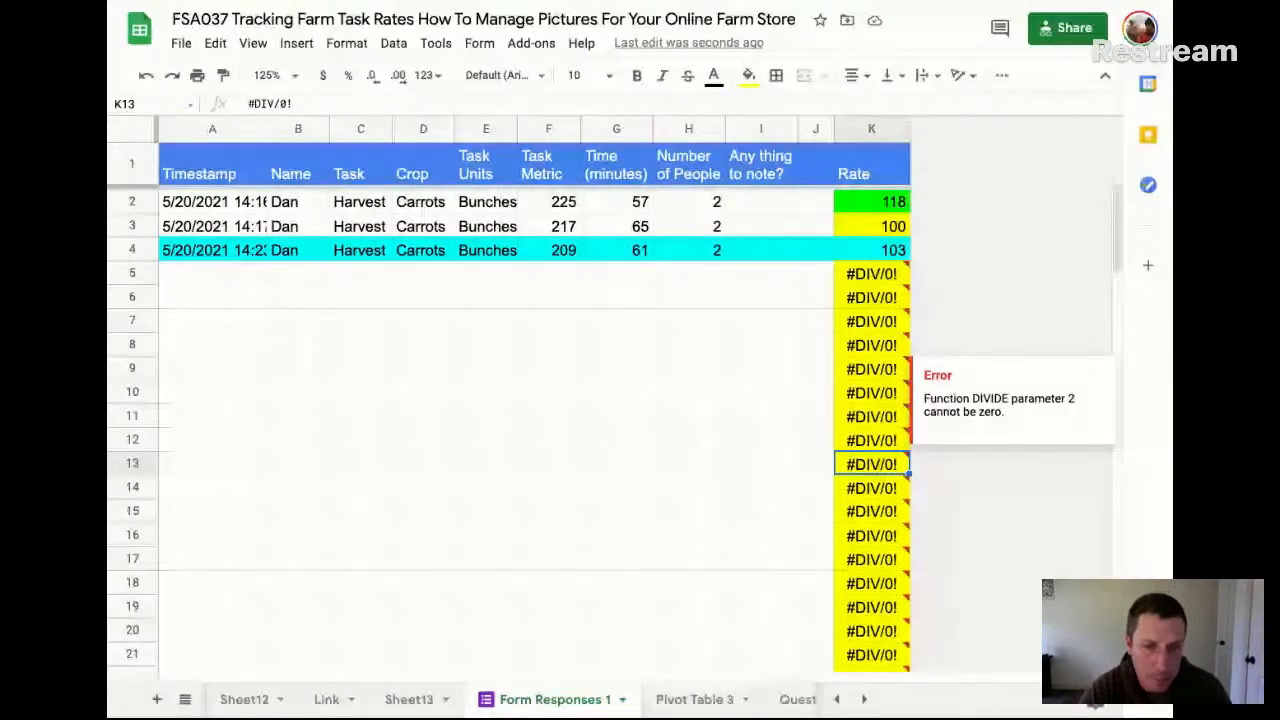
Copy the whole of row 3 and paste it over the cyan response in row 4
click(129, 226)
key(ctrl+c)
click(129, 250)
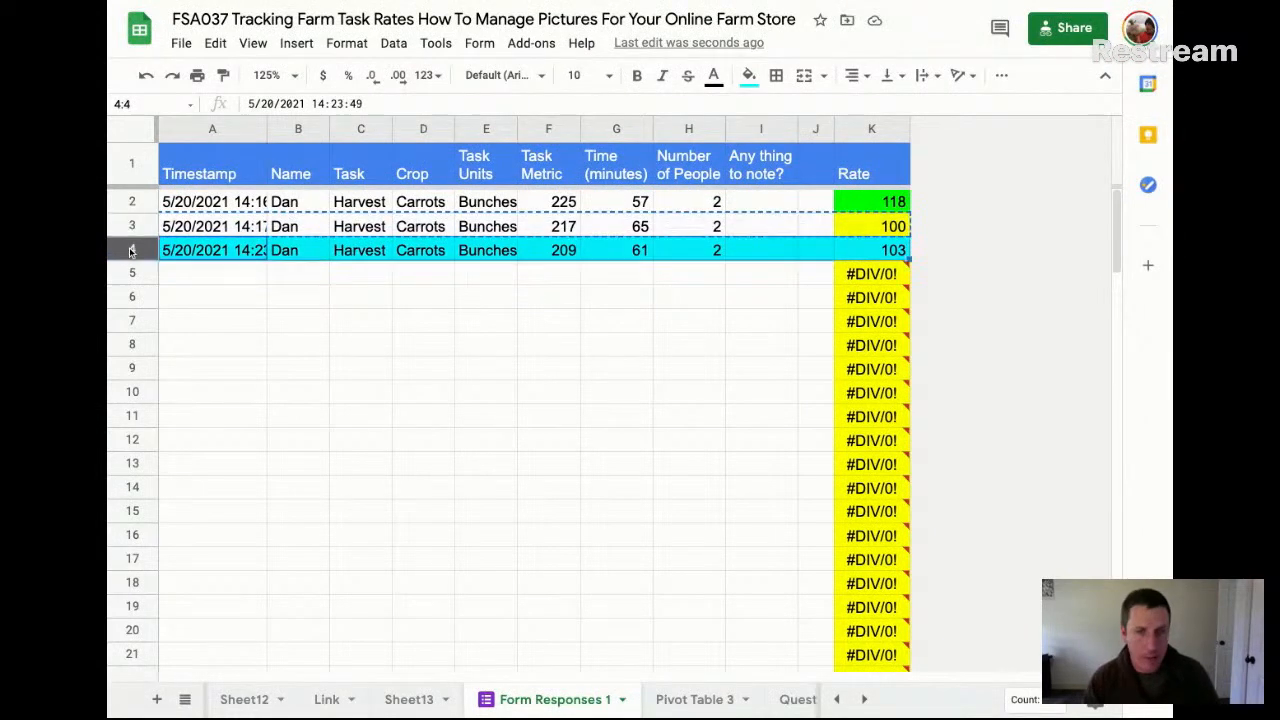
key(ctrl+v)
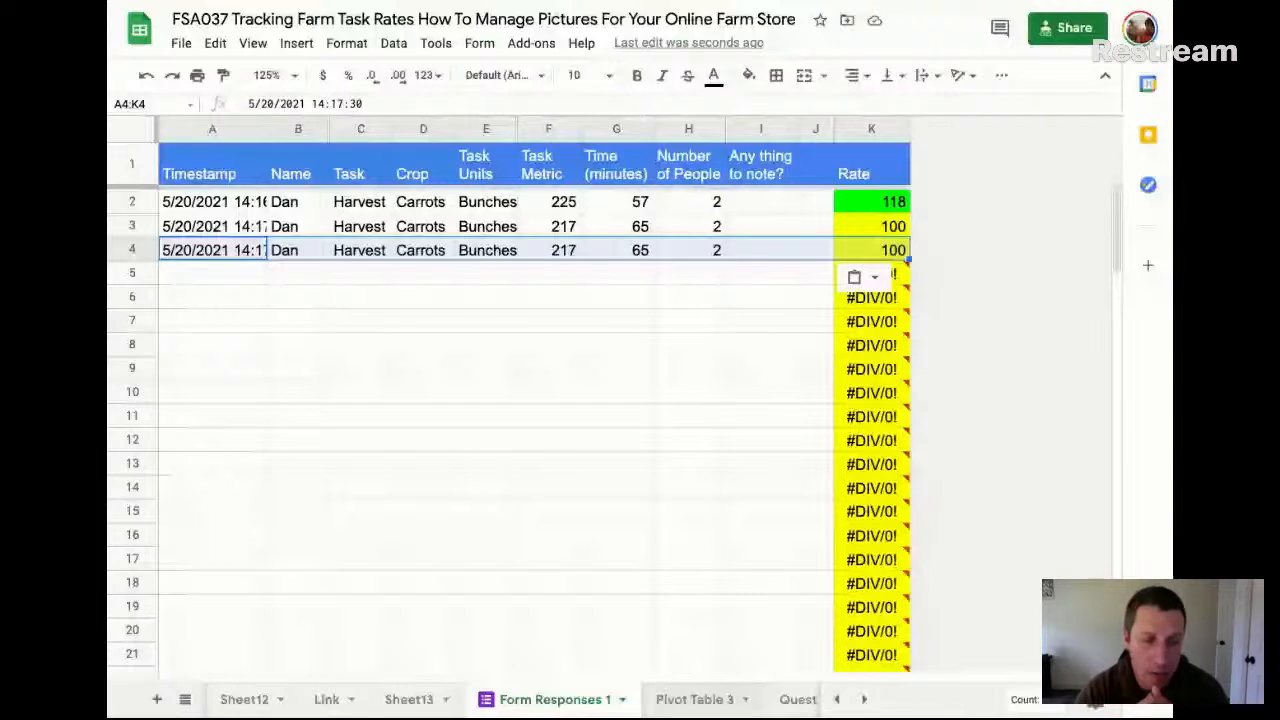
On Sheet13, review the list of tasks in A1:A3 and the list of crops in A5:A10
click(330, 699)
click(409, 698)
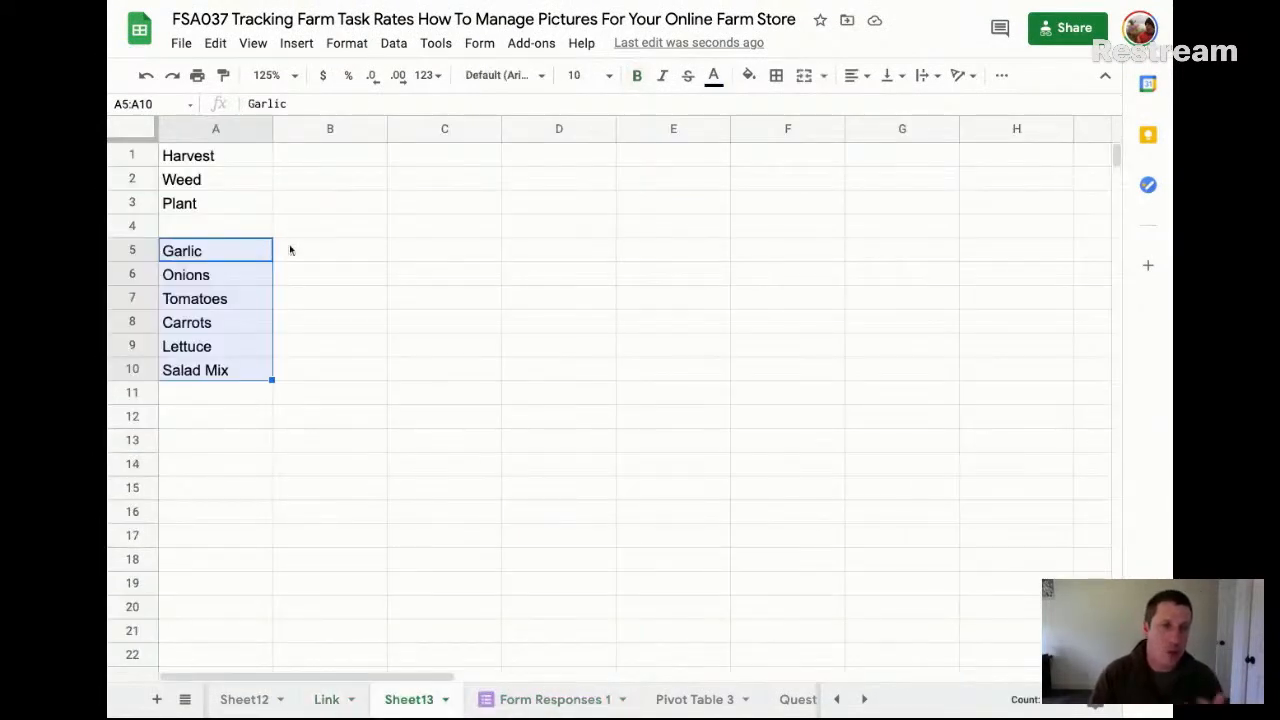
click(245, 161)
click(237, 184)
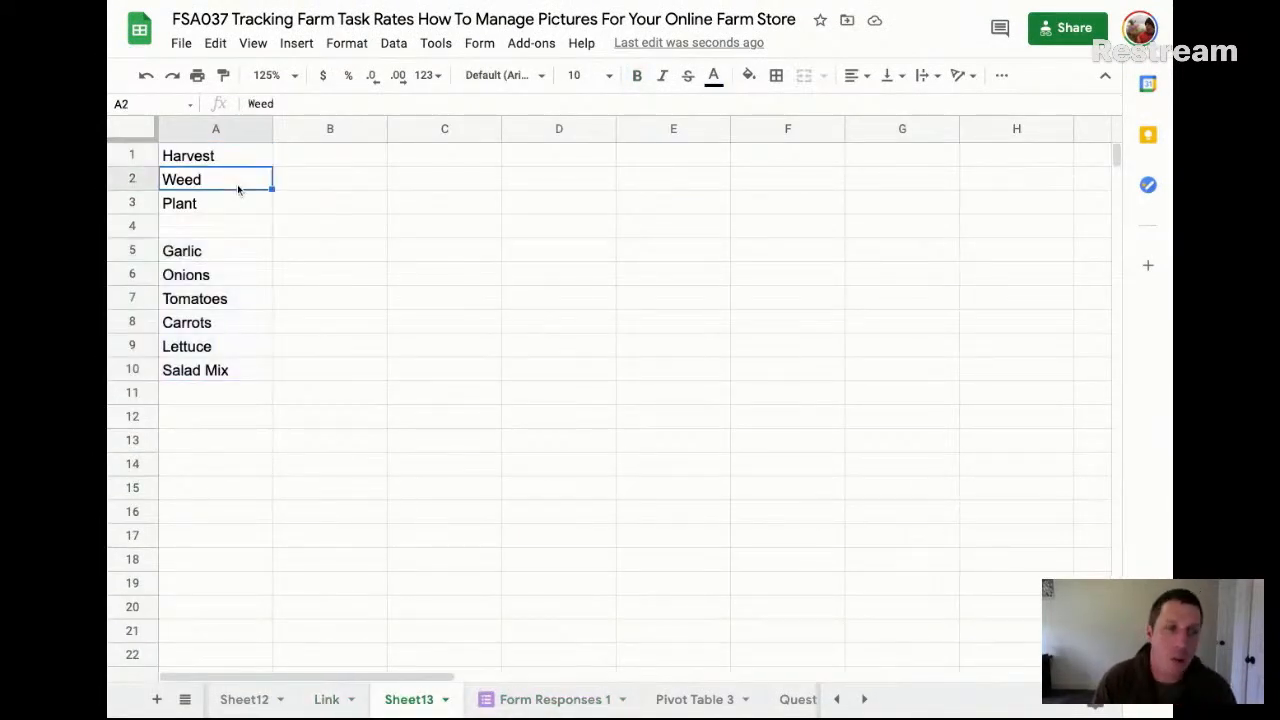
click(228, 207)
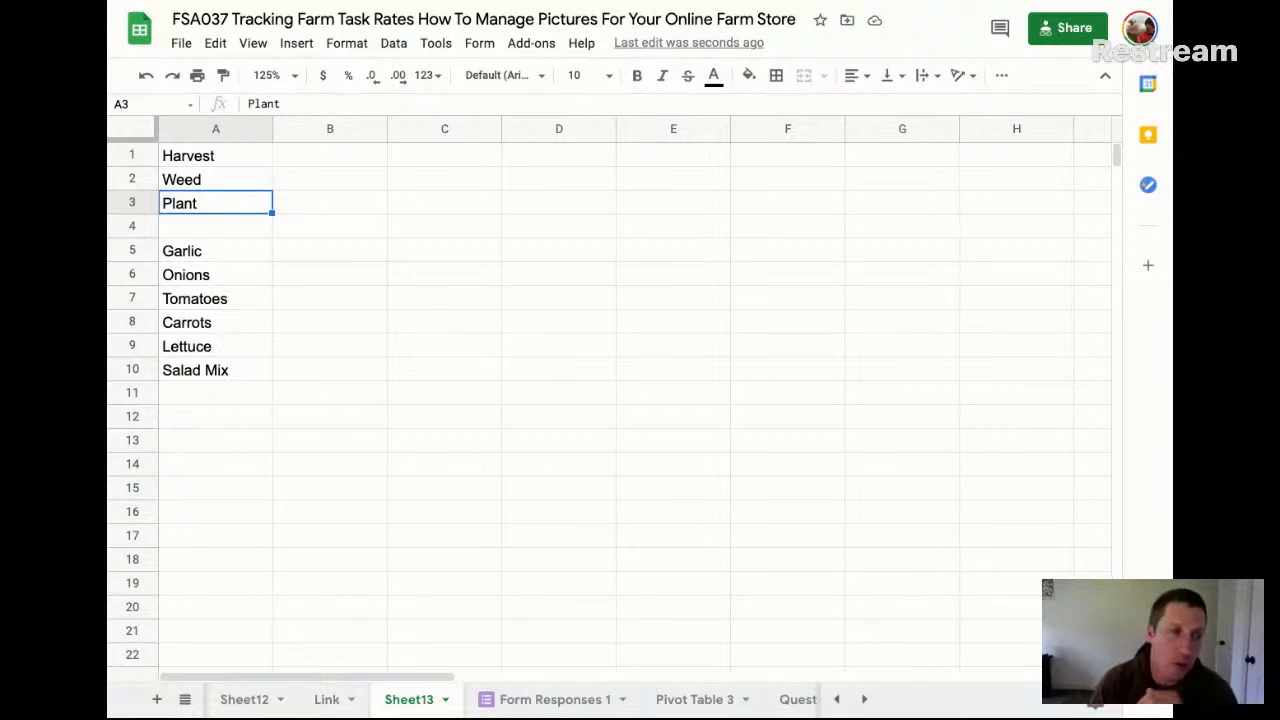
click(186, 254)
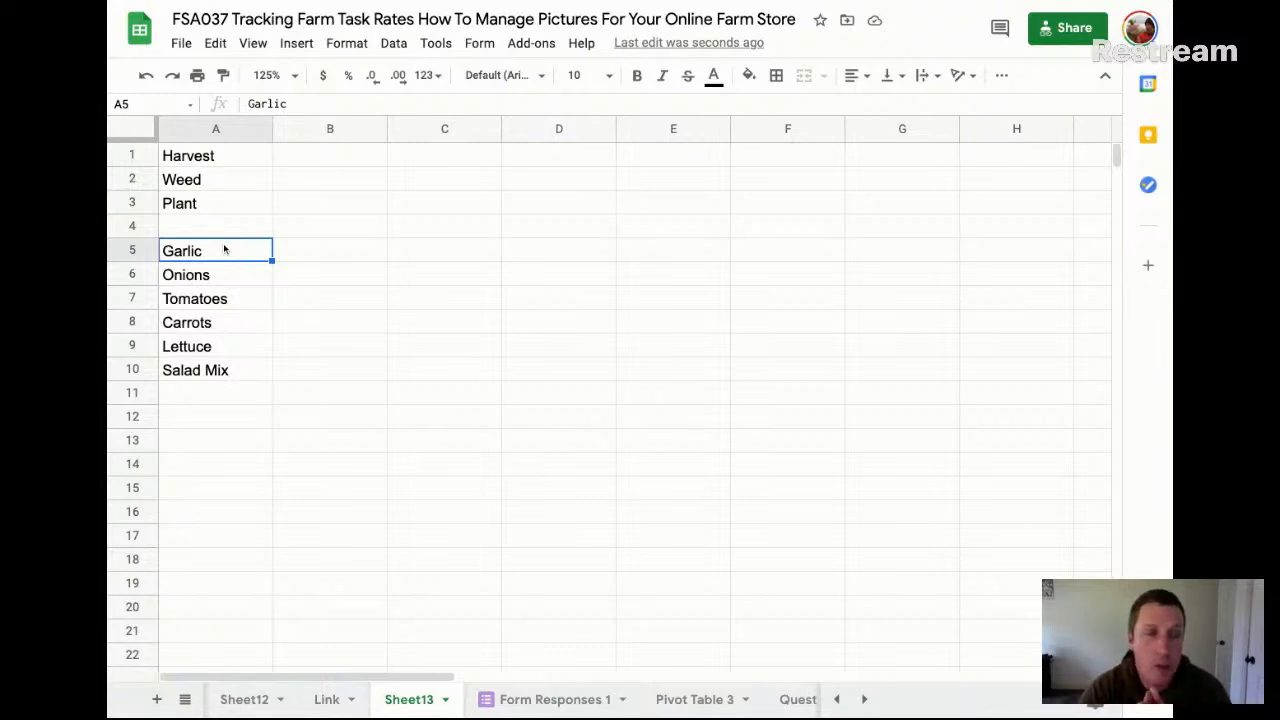
click(239, 424)
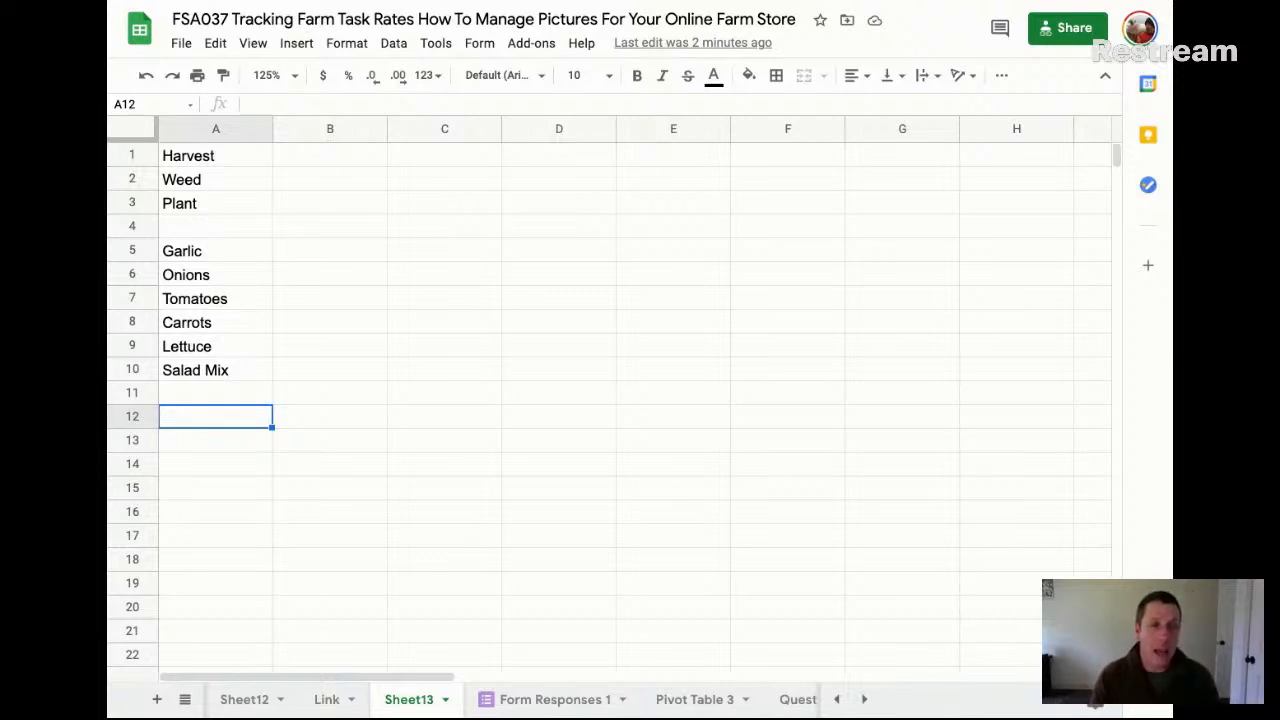
key(Return)
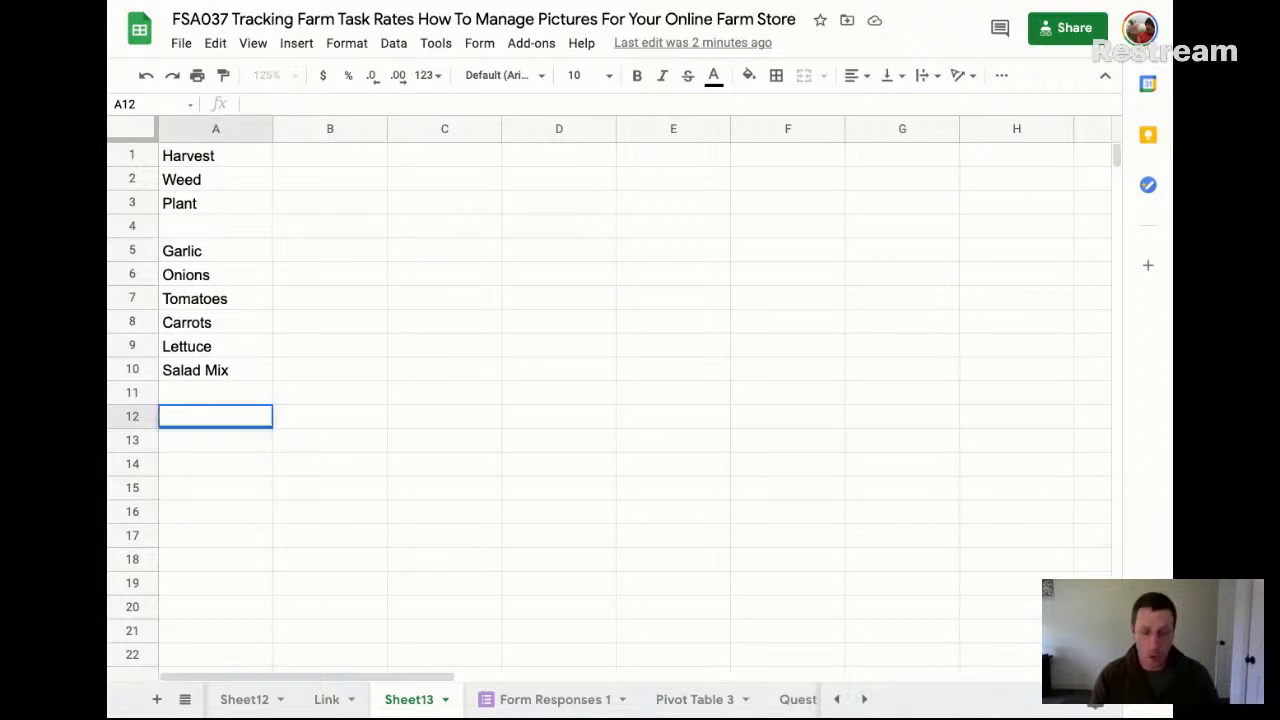
text(Harvest)
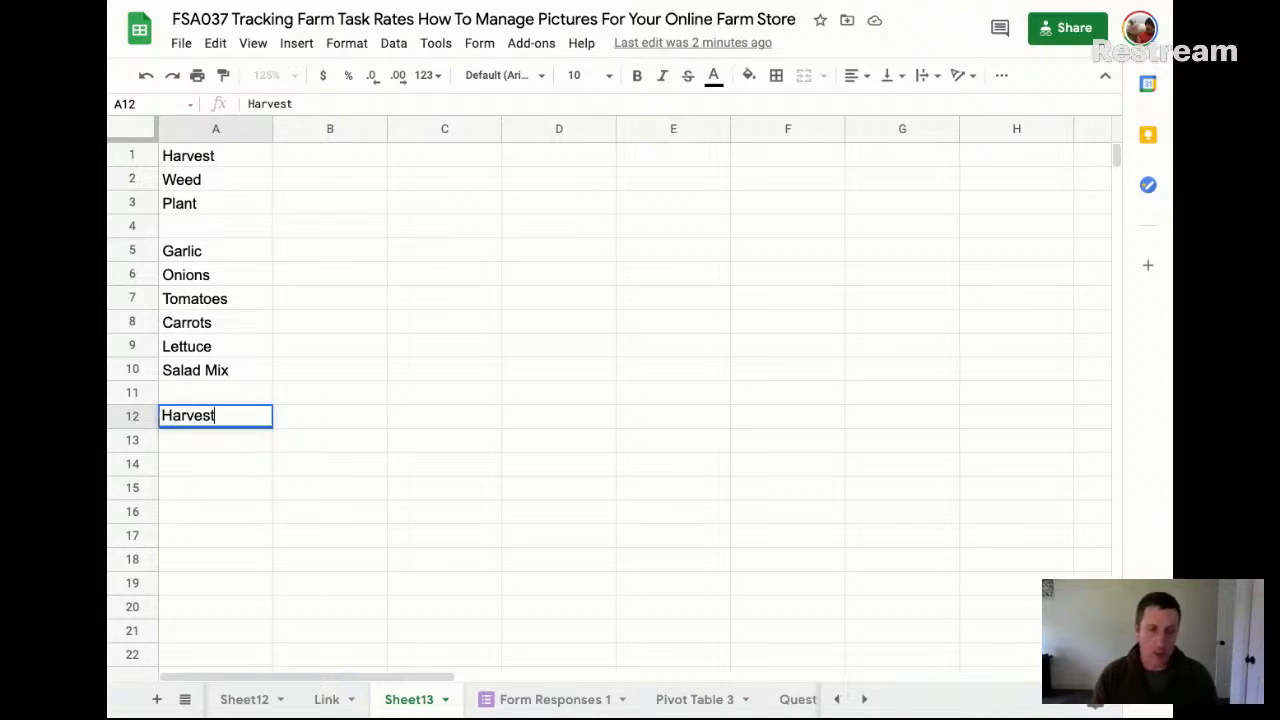
key(Return)
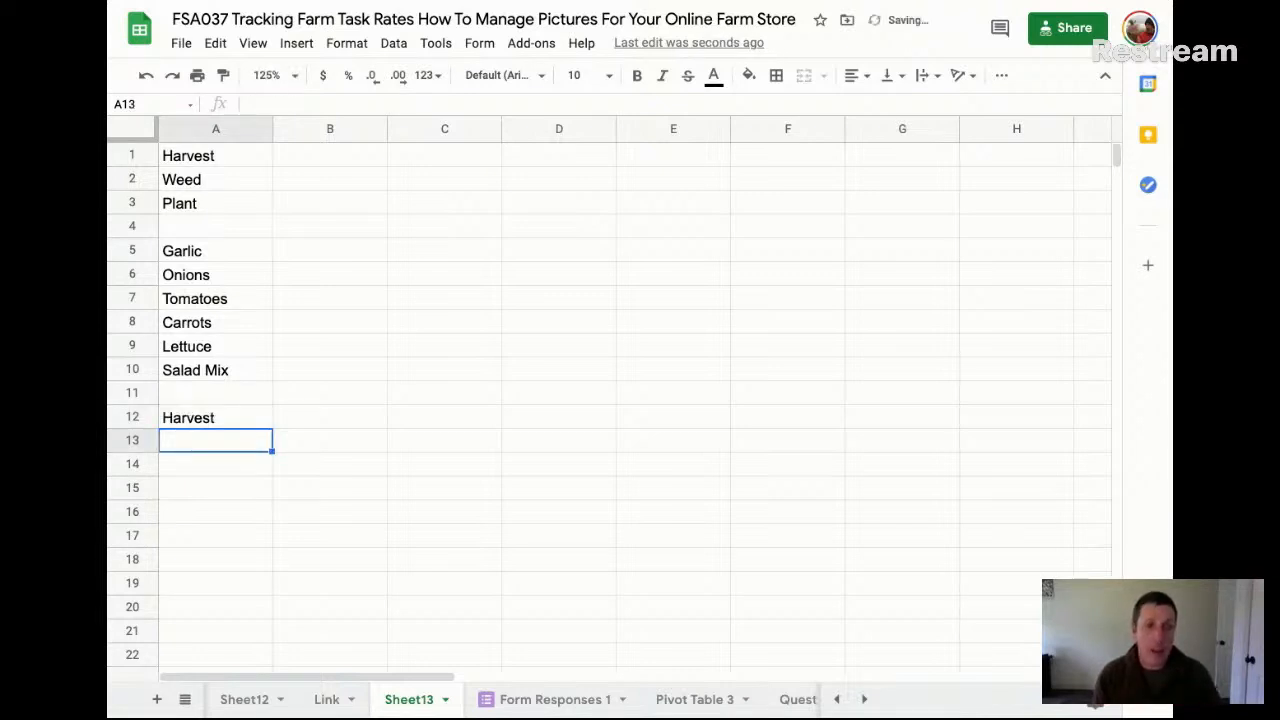
key(Up)
text(UNdercutt)
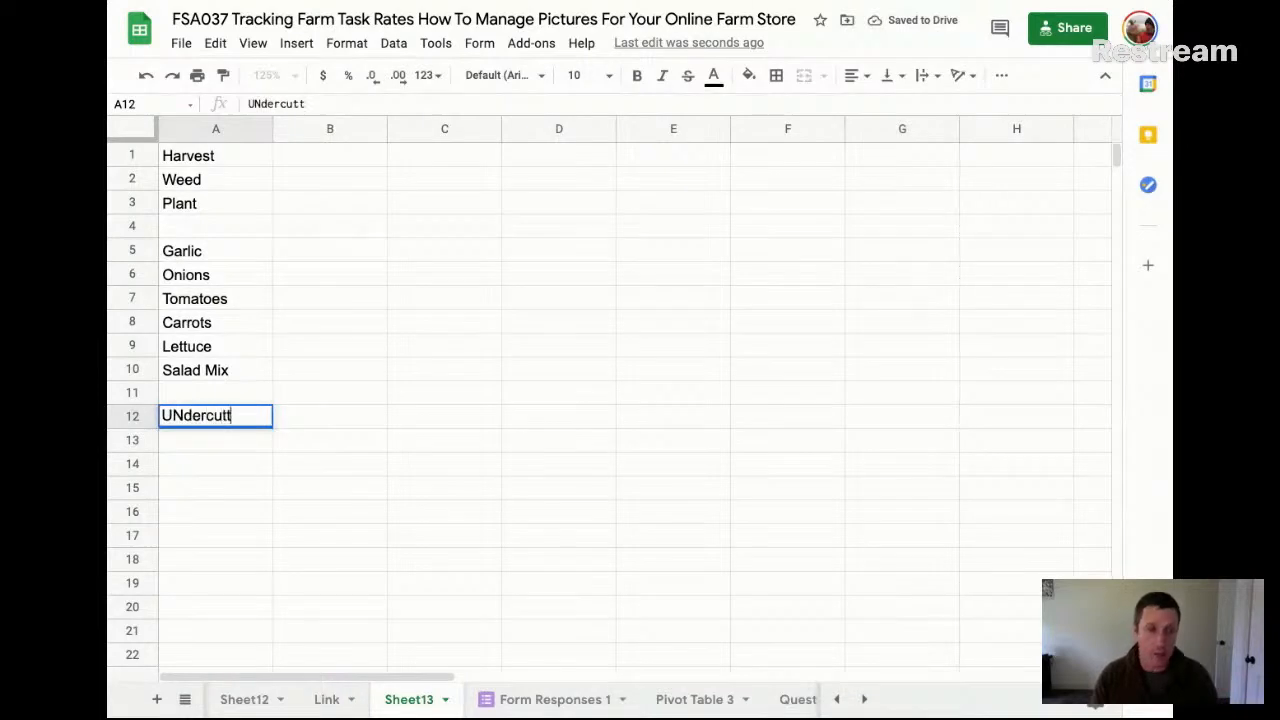
key(Right)
key(Right)
key(Left)
key(Left)
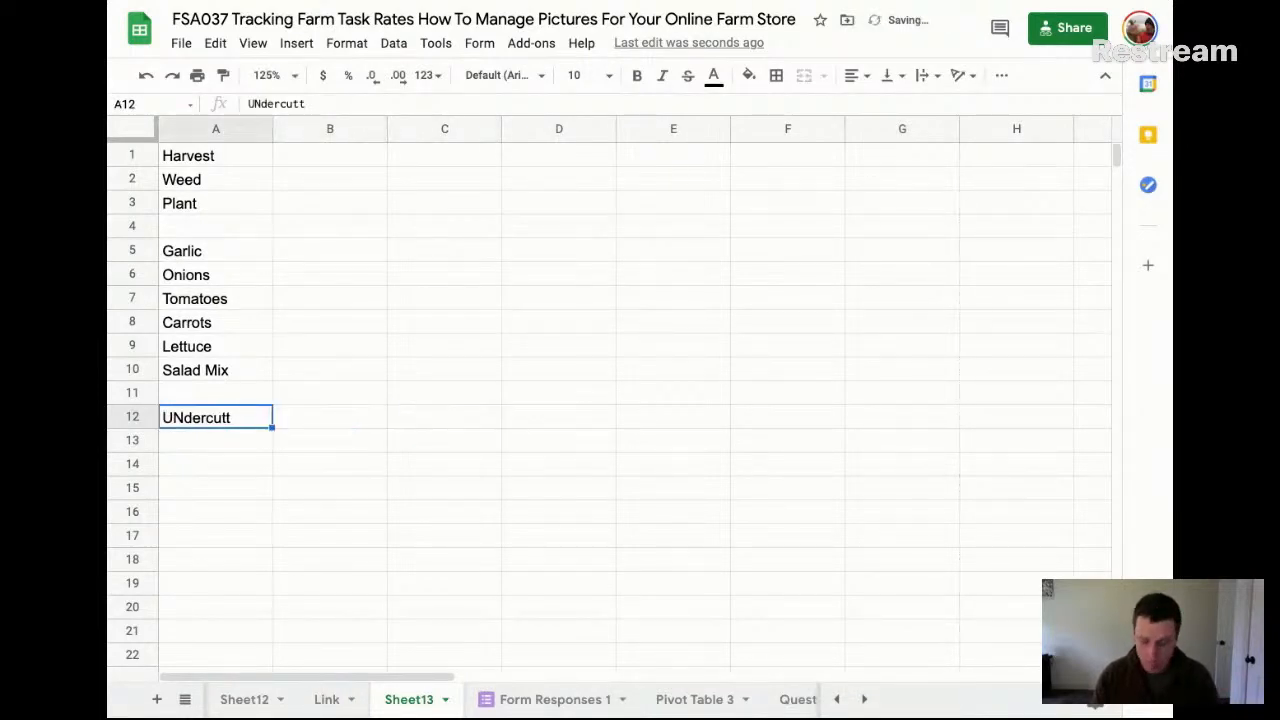
Start a garlic task list with "Undercutting garlic" in A12 and "Harvest" in A13
text(Undercutting ga)
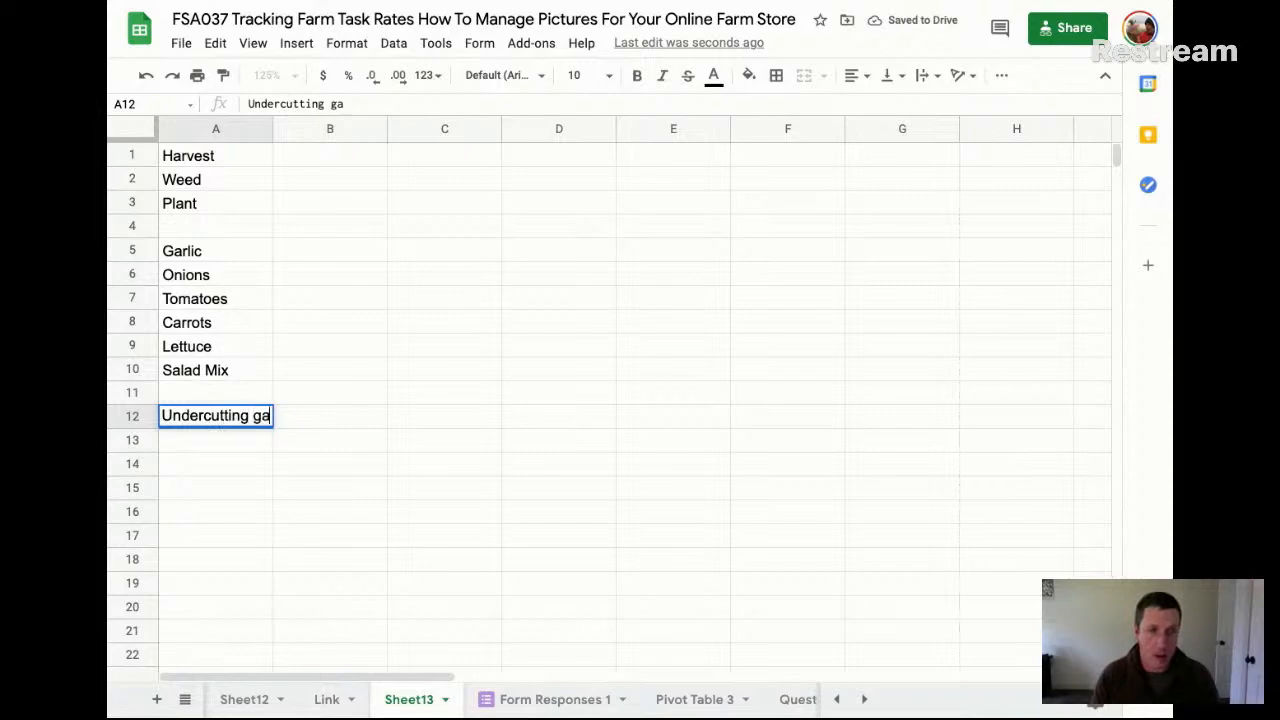
text(rlic)
key(Return)
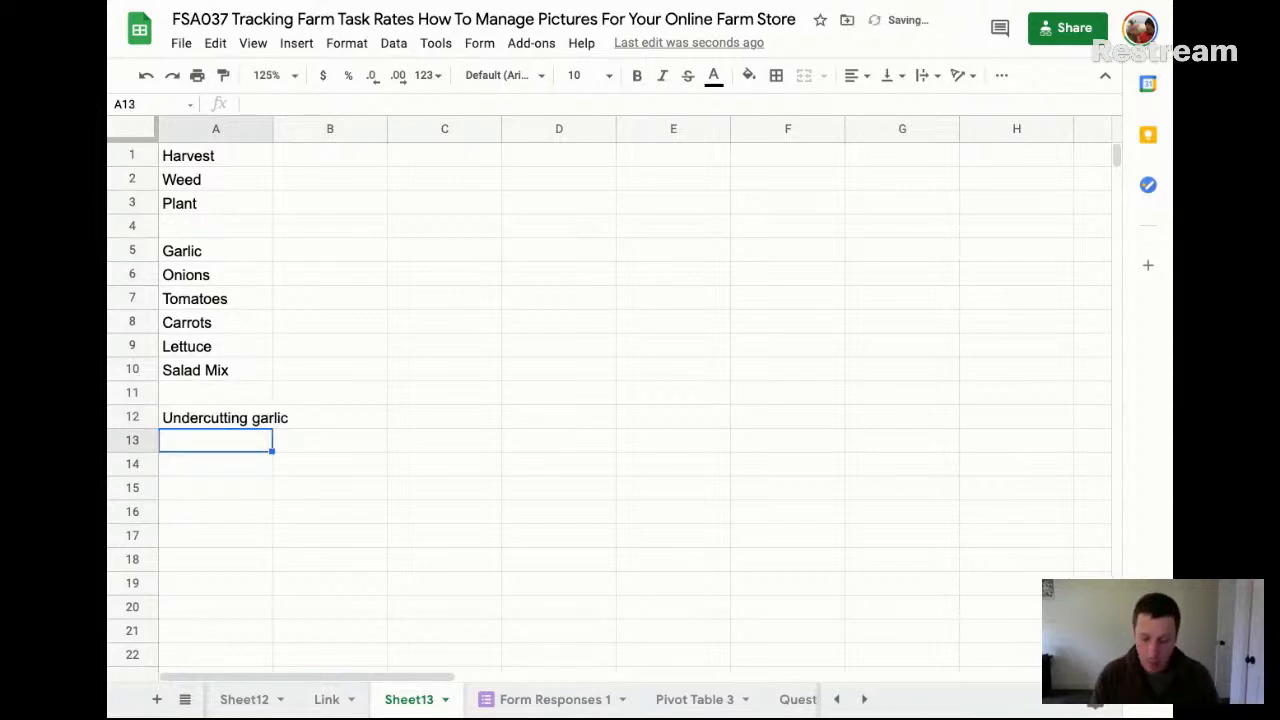
text(Harvest)
key(Return)
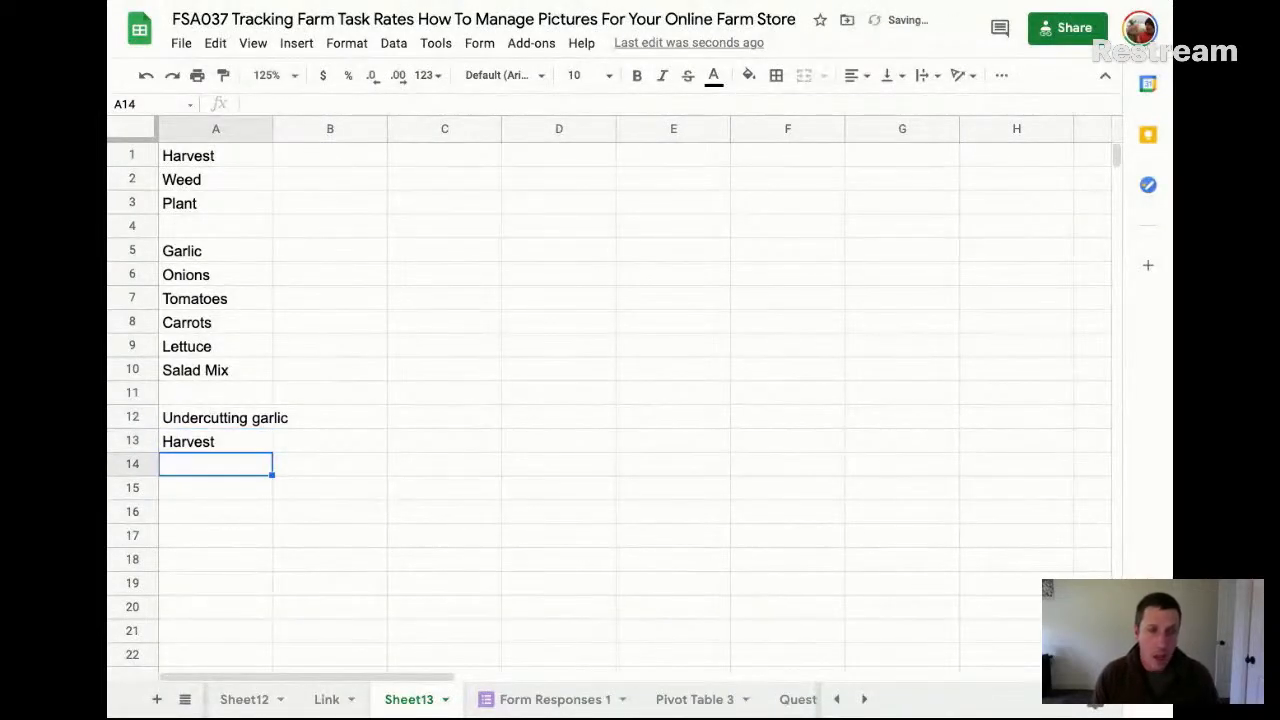
key(Up)
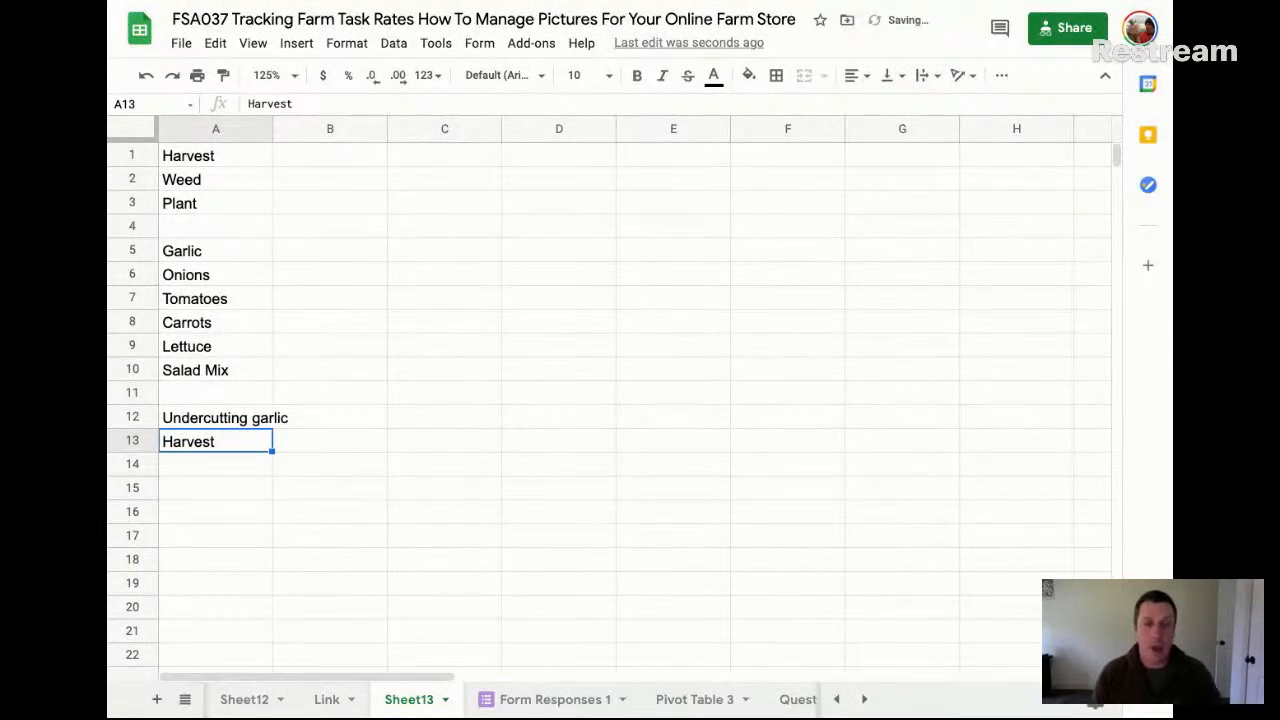
key(Down)
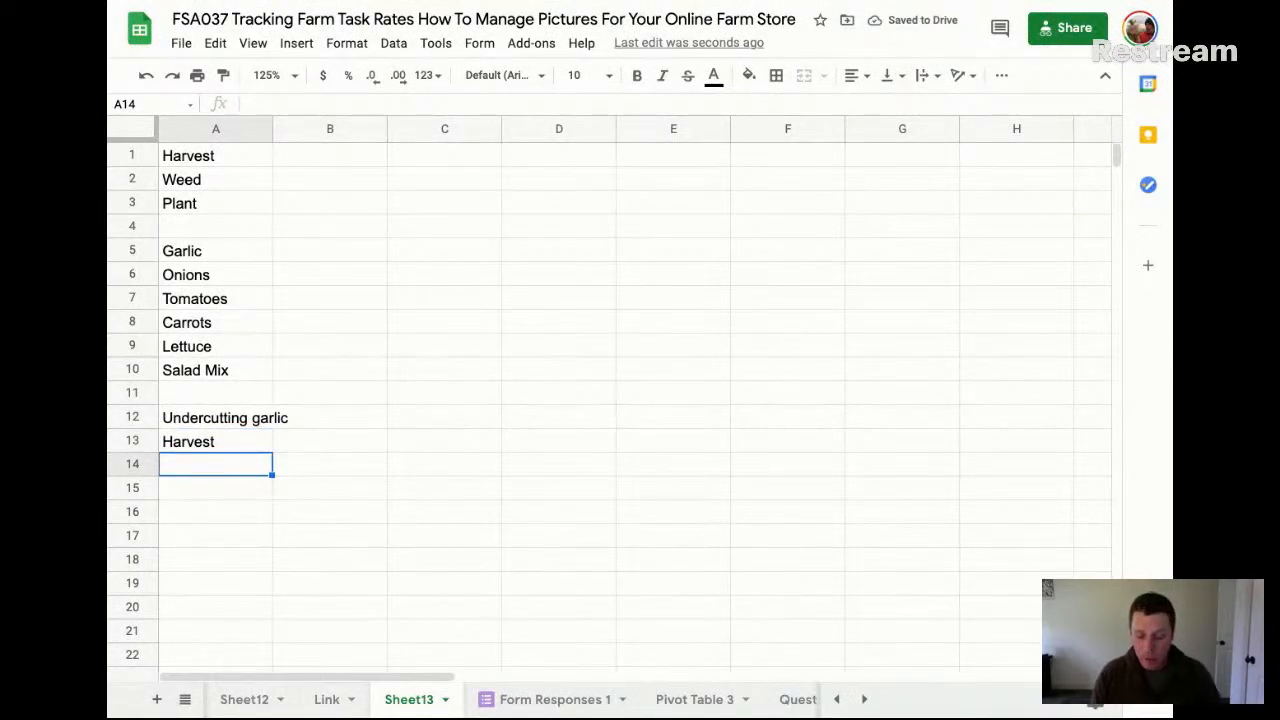
Add "Hang Garlic Up" in A14 and "Grade Garlic" in A15 to the garlic task list
text(Hang )
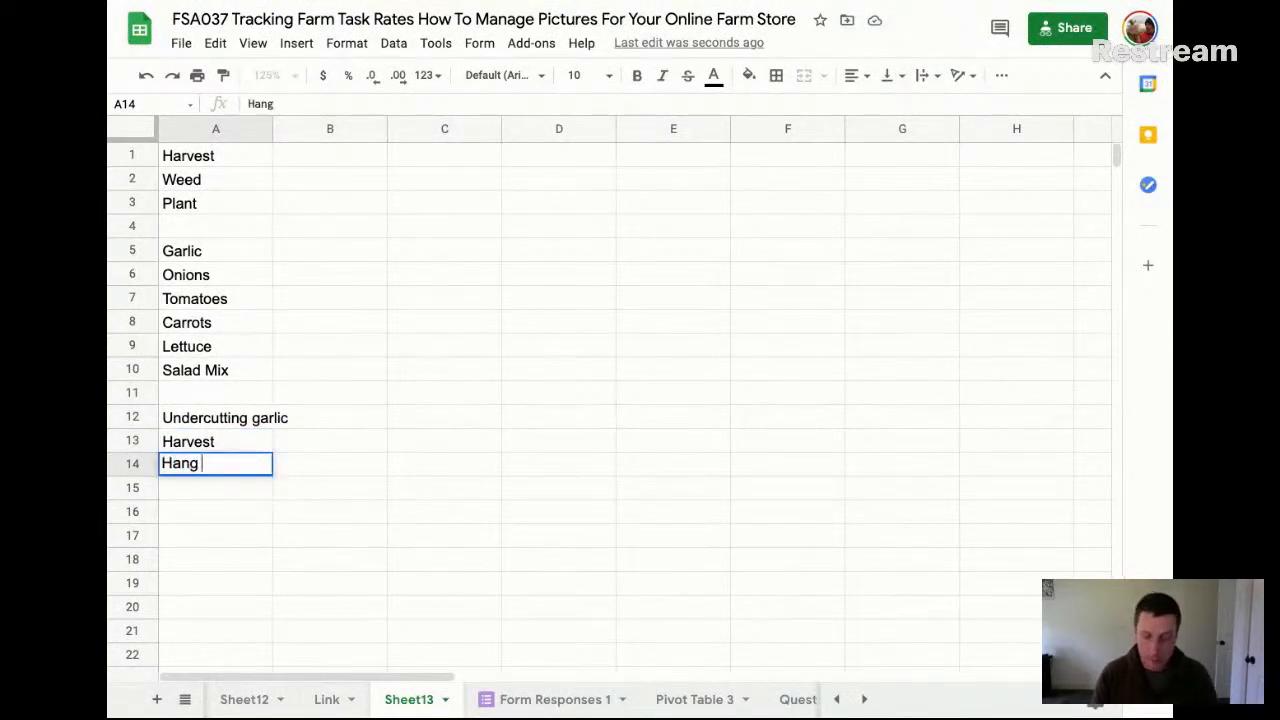
text(Garl)
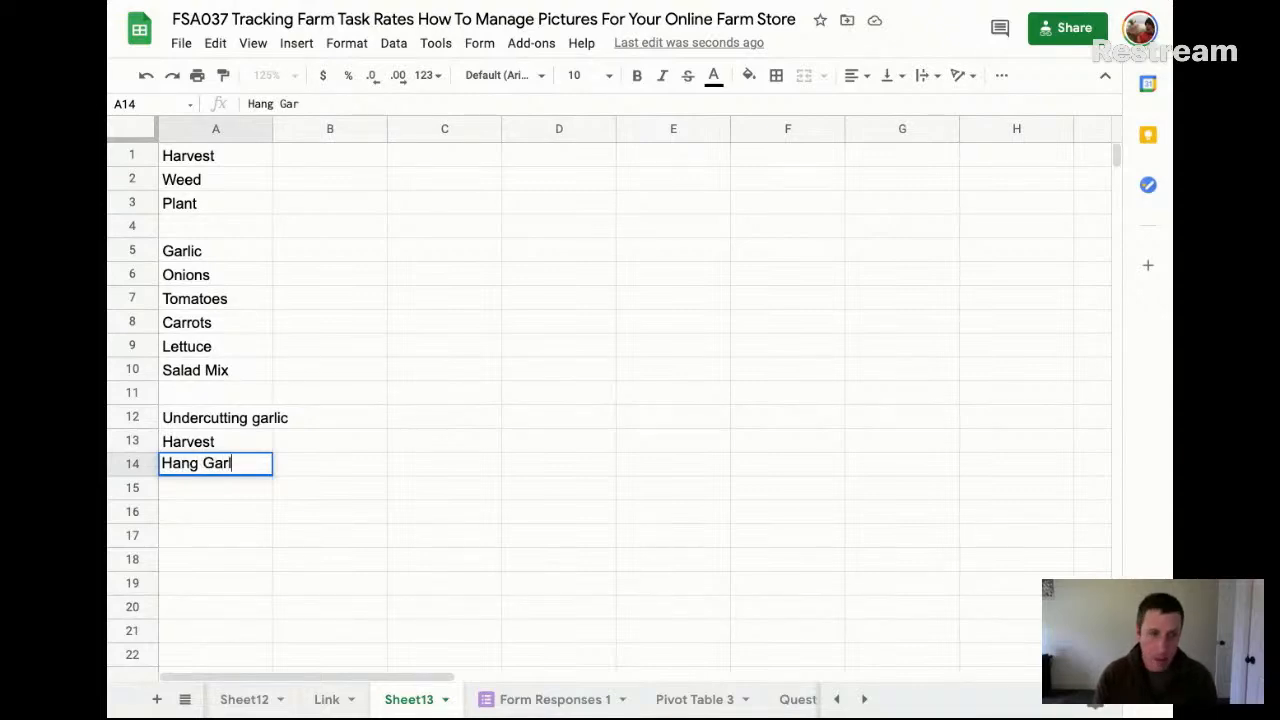
text(ic Up)
key(Return)
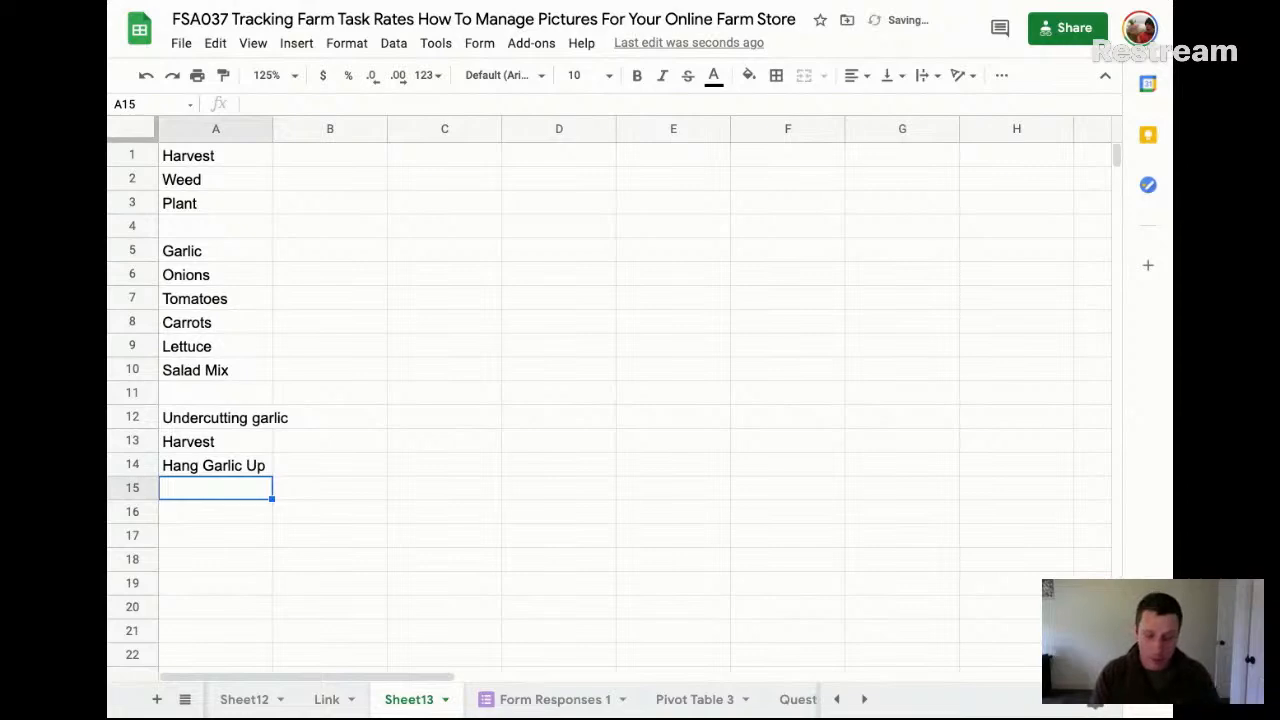
text(Grade Garlic)
key(Return)
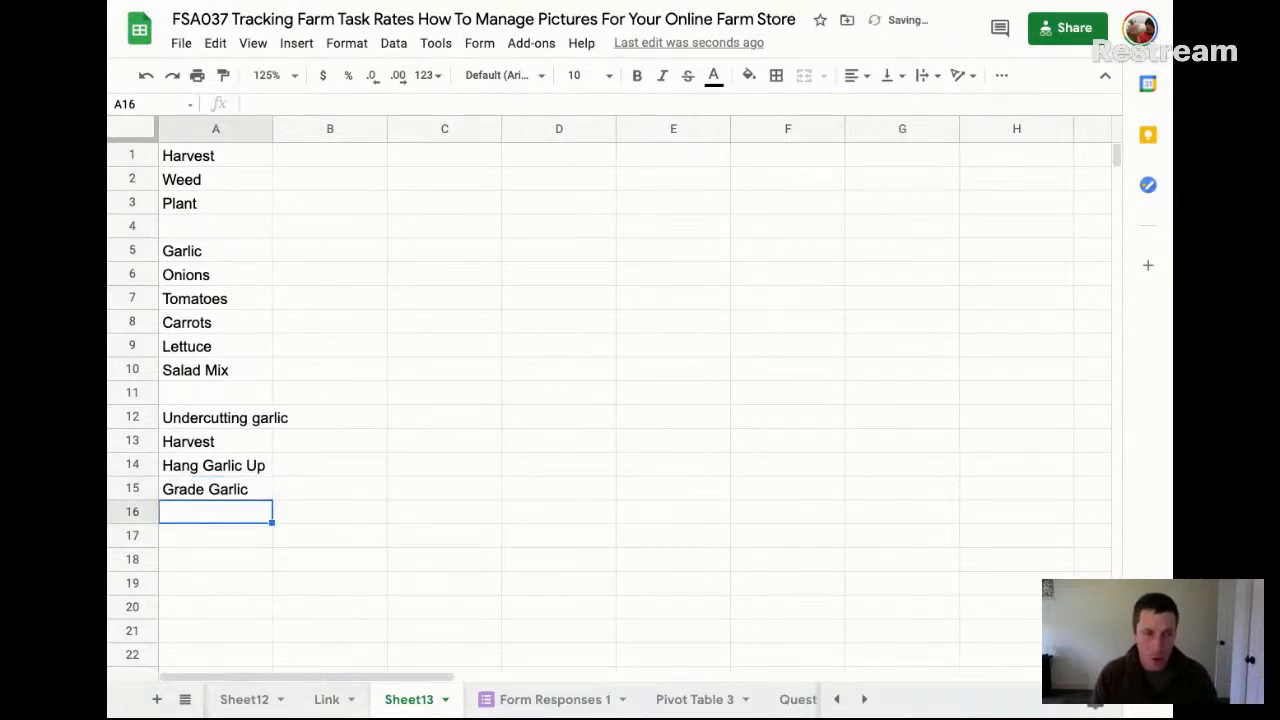
Add "Trim Stems" in A16 as the next garlic task
text(Trig)
key(BackSpace)
text(m Stems)
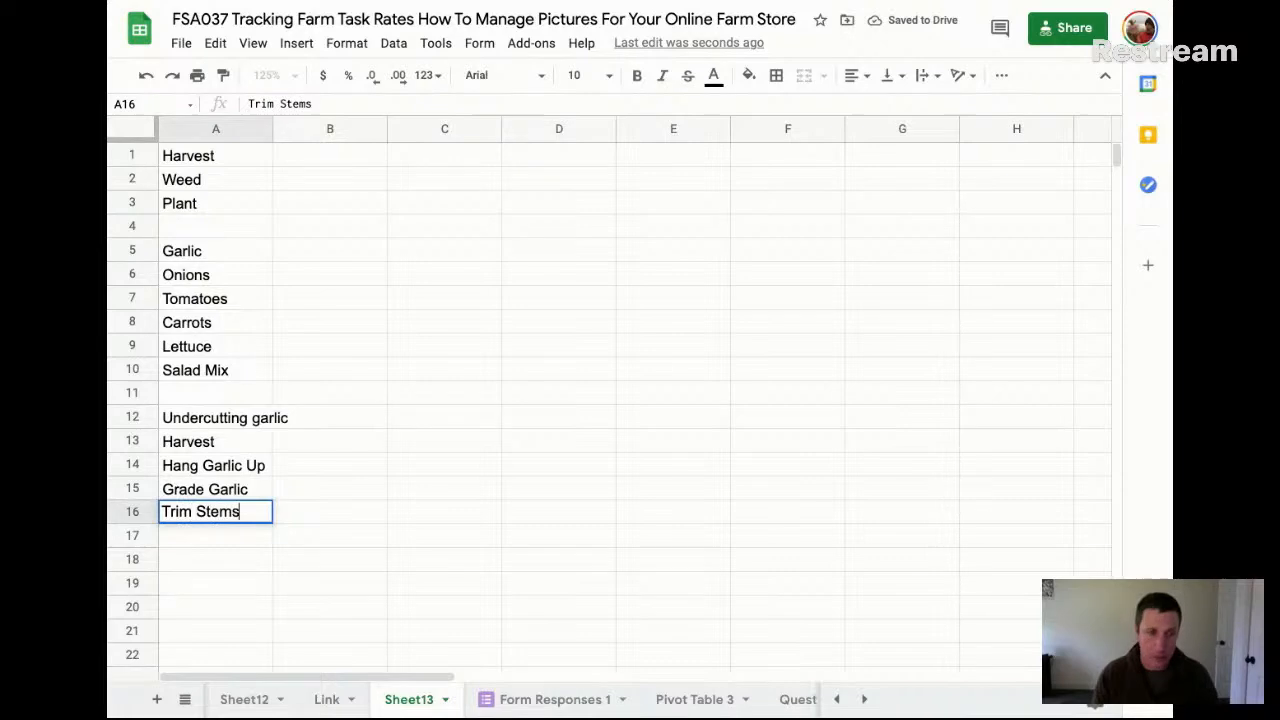
key(Return)
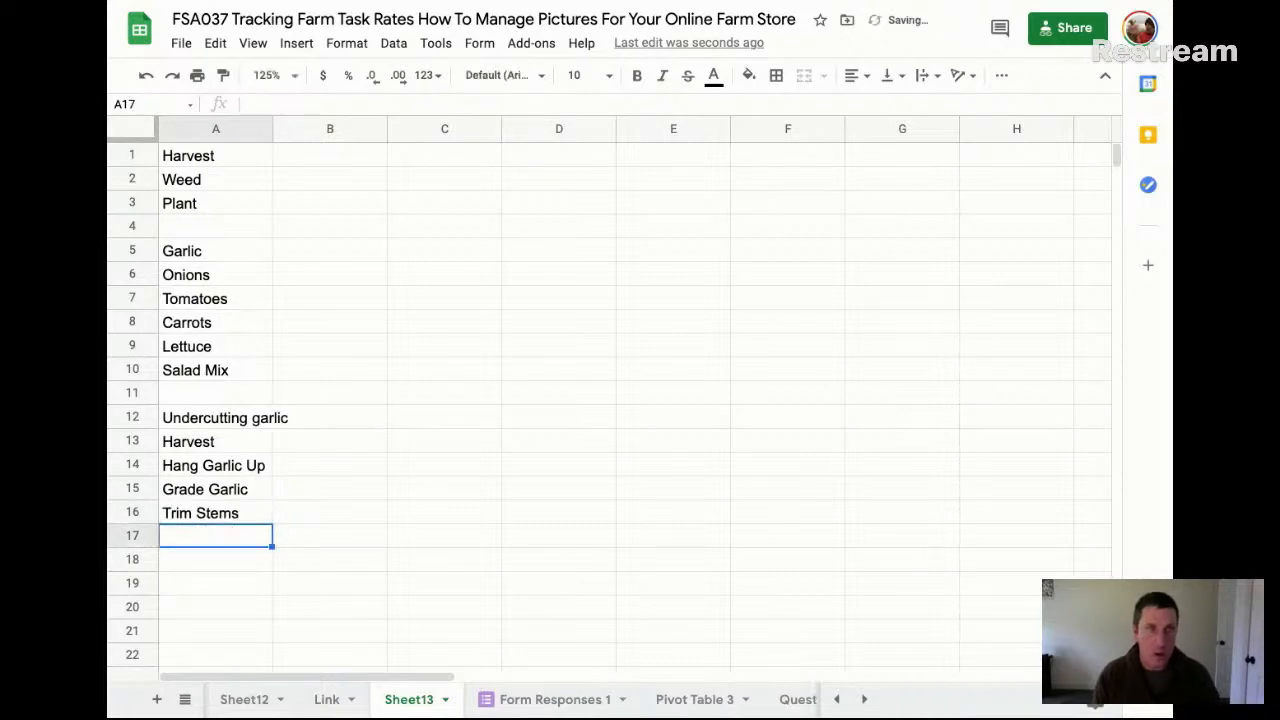
Enter "Trim Roots" in A17, correcting the capitalisation of the first word
text(TRi)
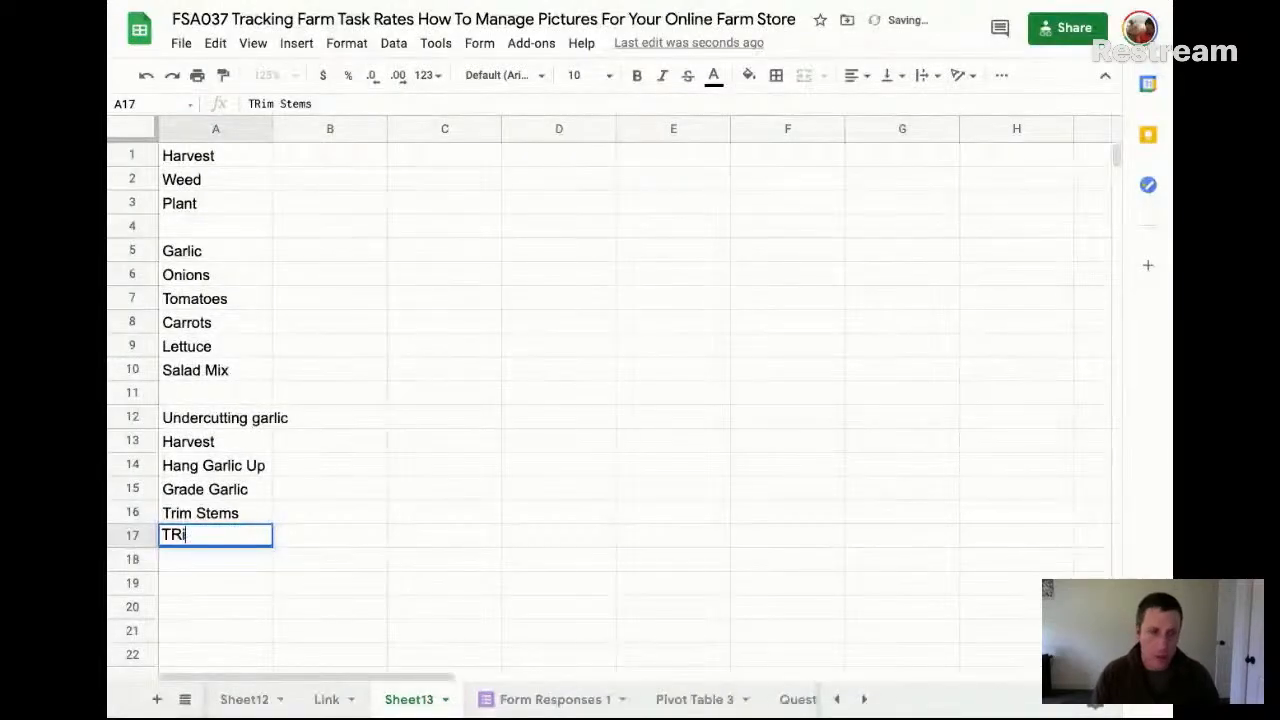
text(m Roots)
triple_click(178, 535)
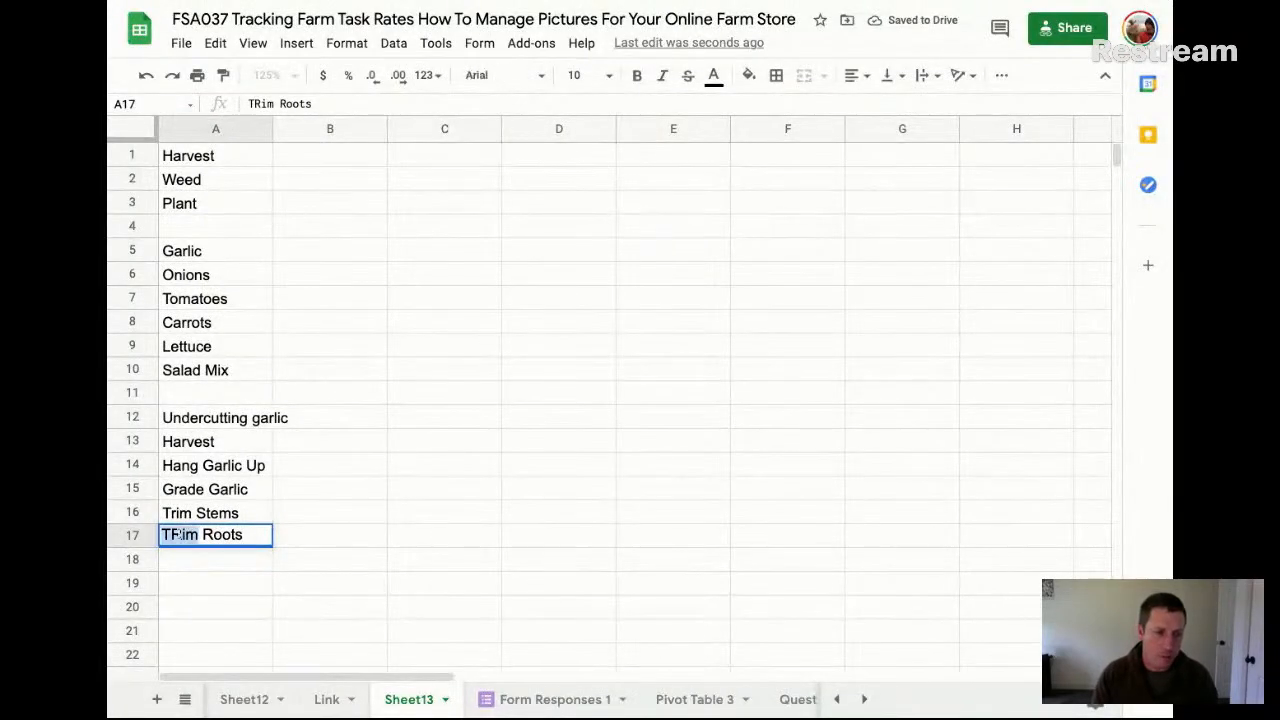
key(Left)
key(Right)
key(Right)
key(BackSpace)
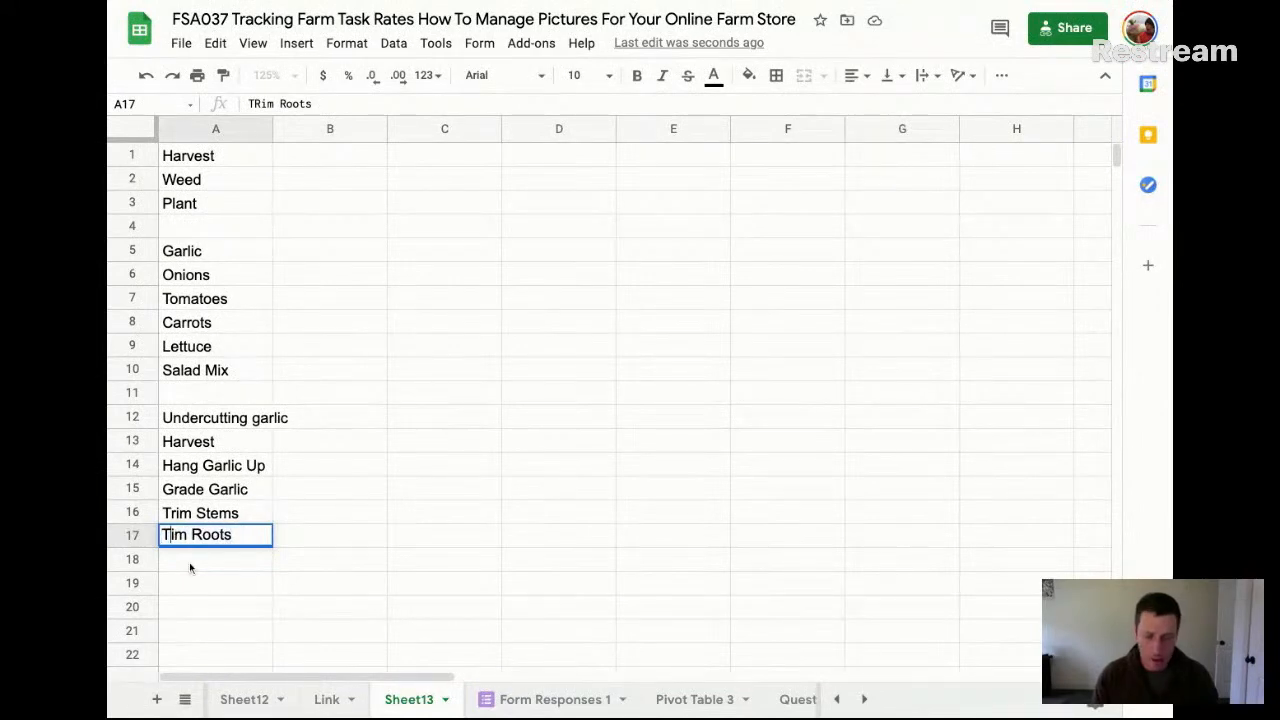
text(r)
key(Return)
Add "Clean garlic" in A18 and "Package Garlic" in A19 below the trimming tasks
text(C)
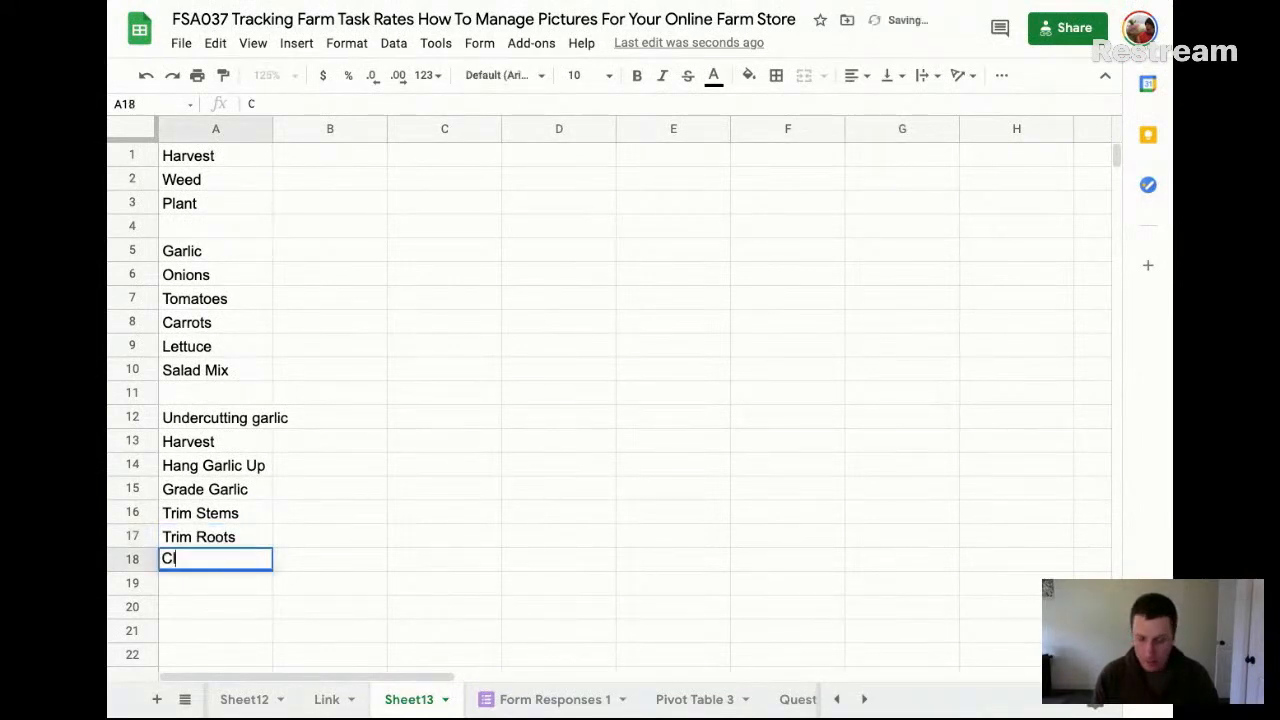
text(lean garlic)
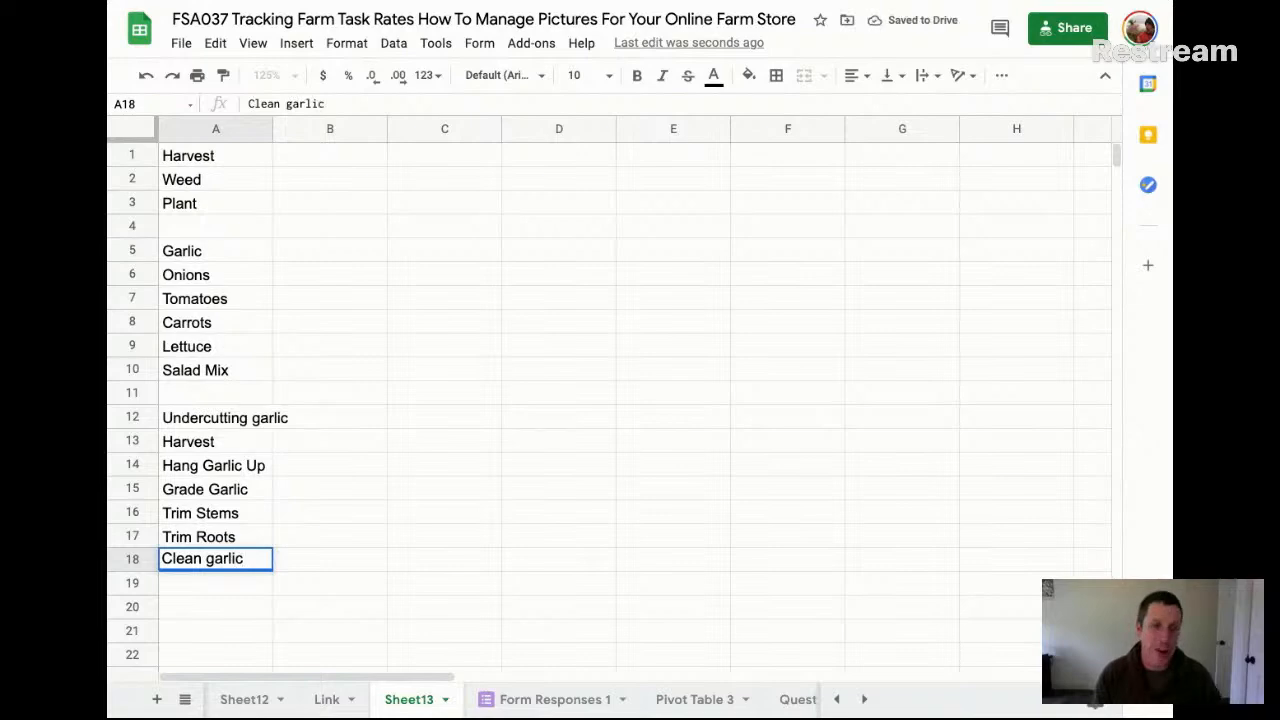
key(Return)
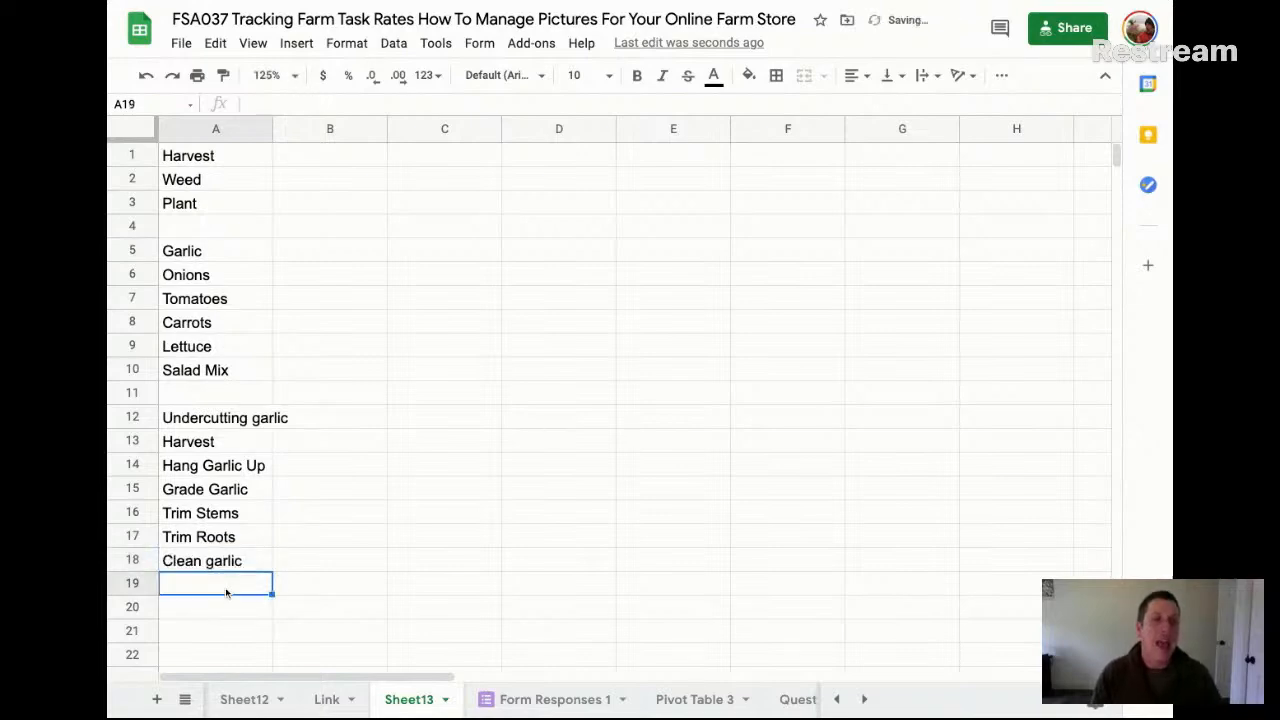
text(Pack)
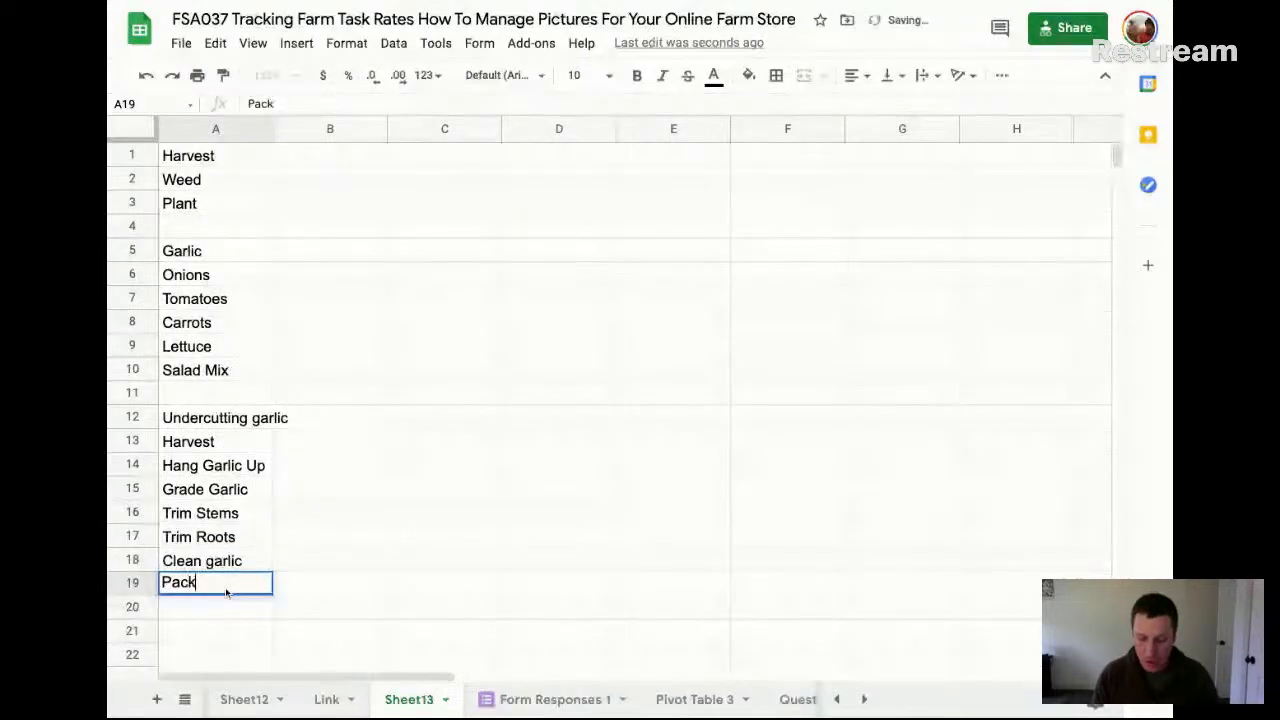
text(age Garlic)
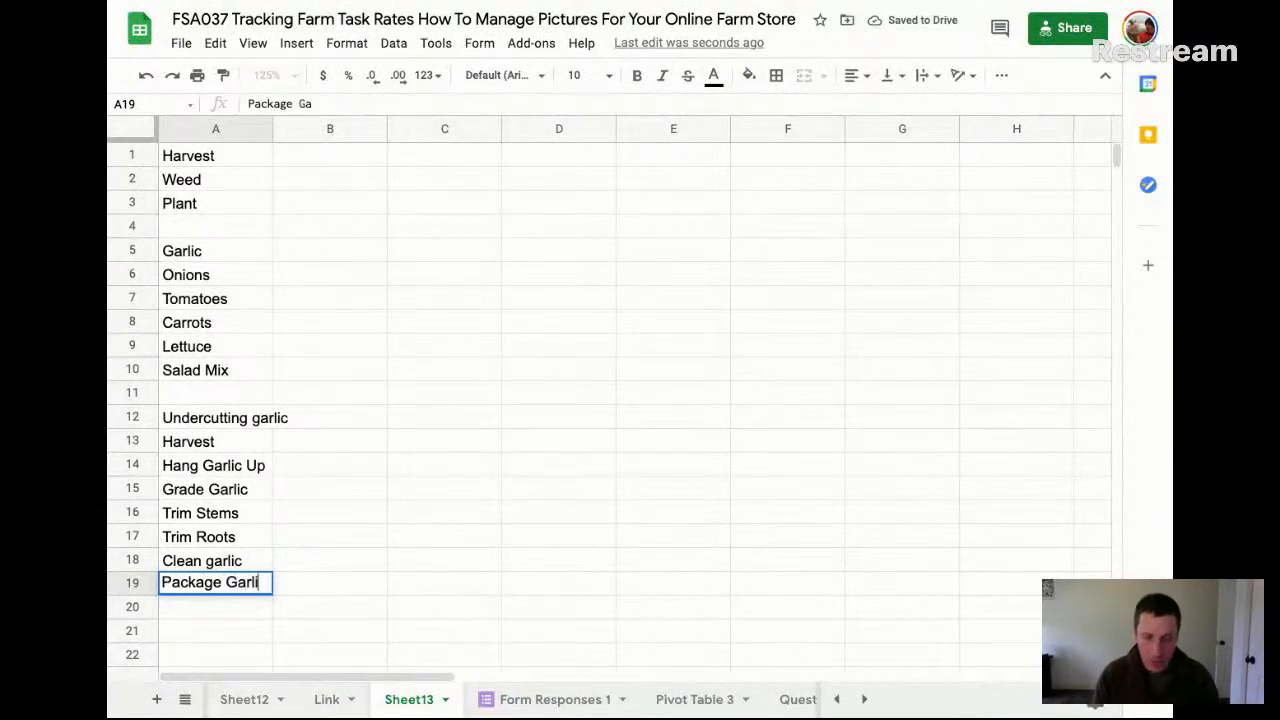
key(Return)
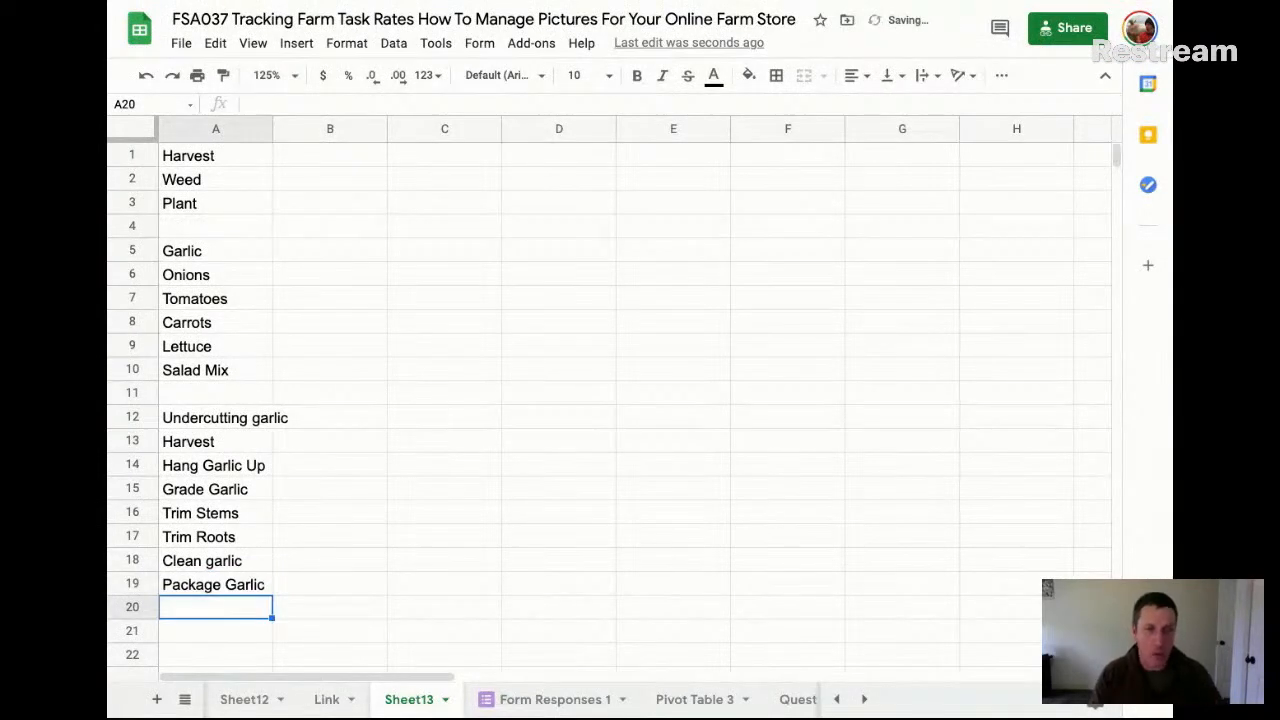
Extend the list with "Mulching Garlic" in A20 and "Unmulching Garlic" in A21
text(M)
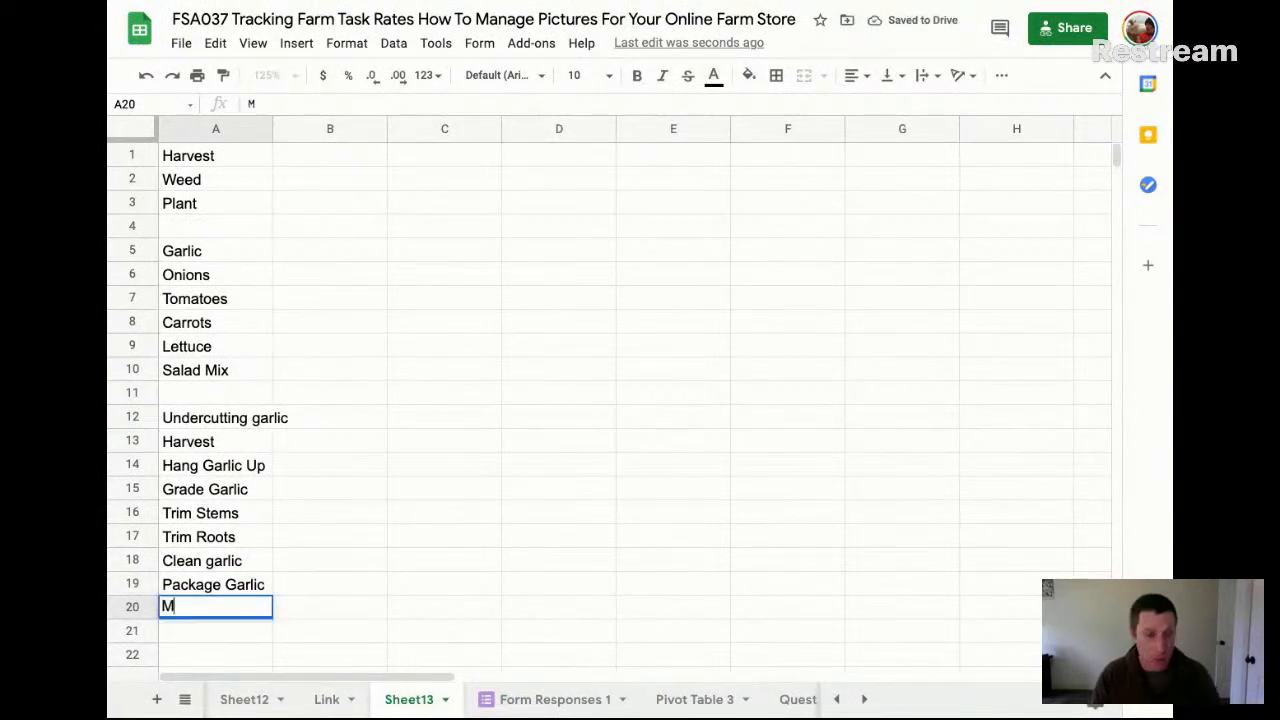
text(ulching Garlic)
key(Return)
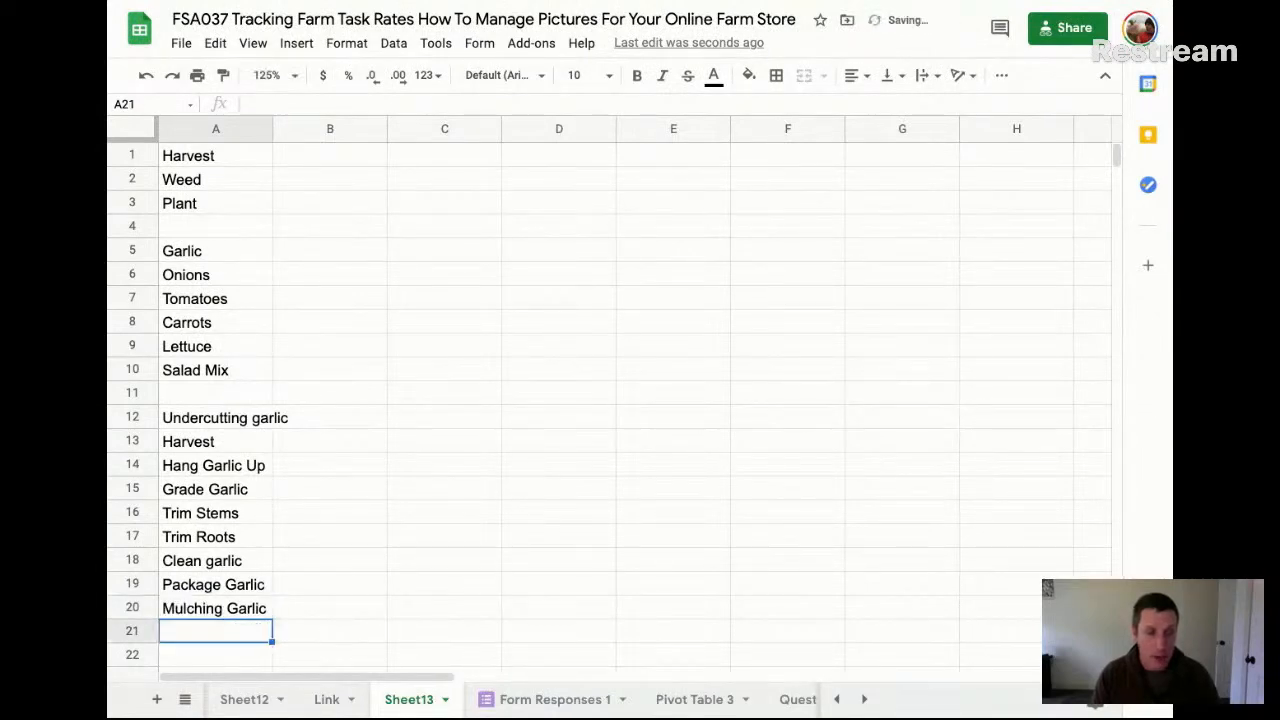
text(Unmulching)
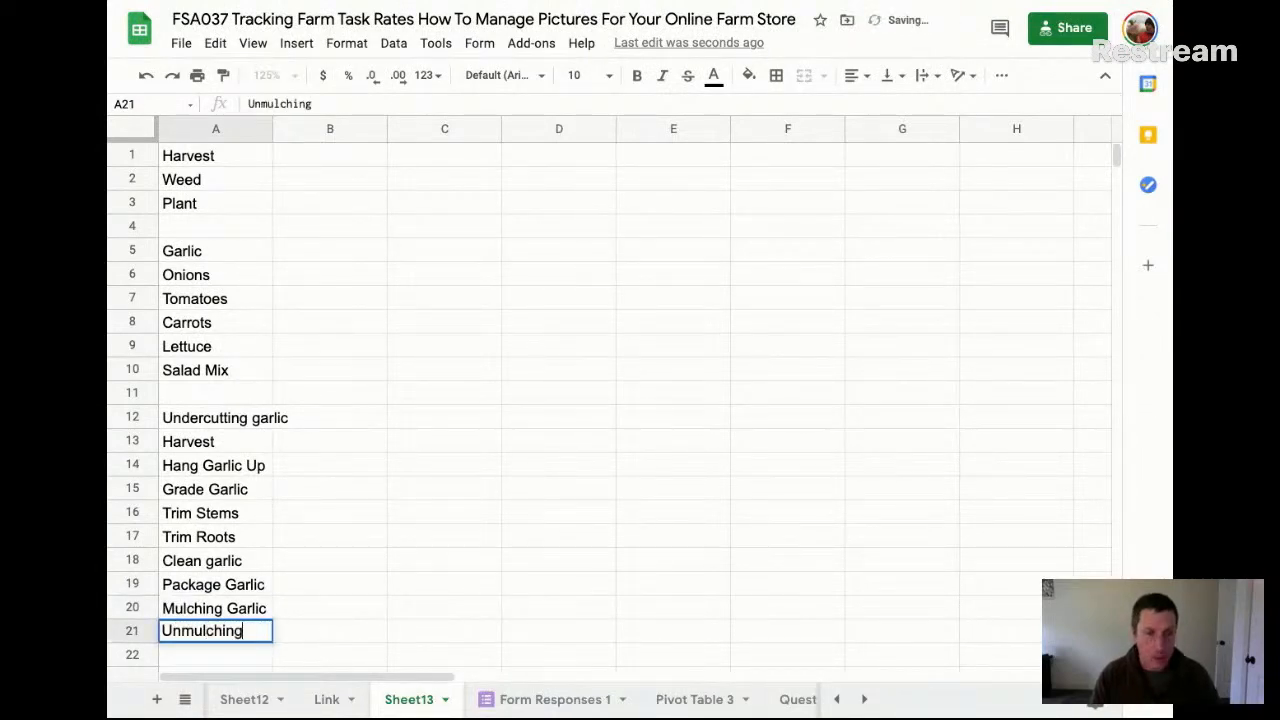
text( Garlic)
key(Return)
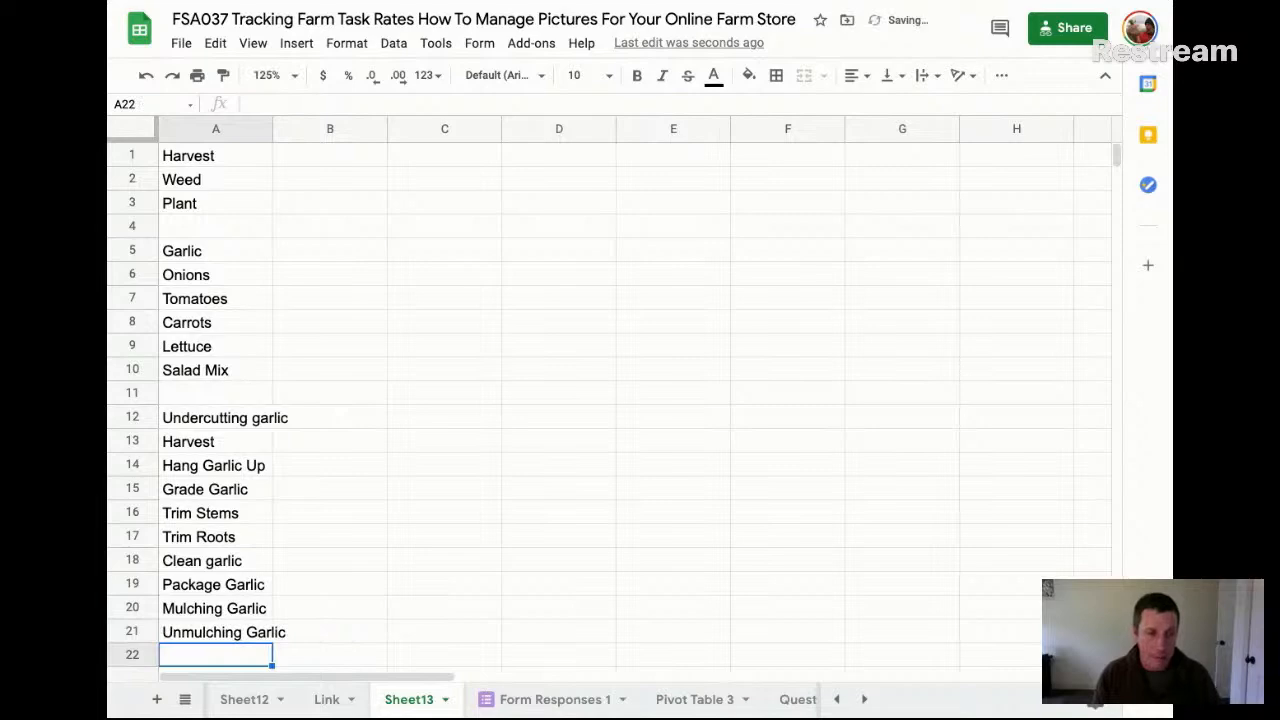
Finish the garlic task list with "Handweed garlic" in A22 and select B16
text(Handwee)
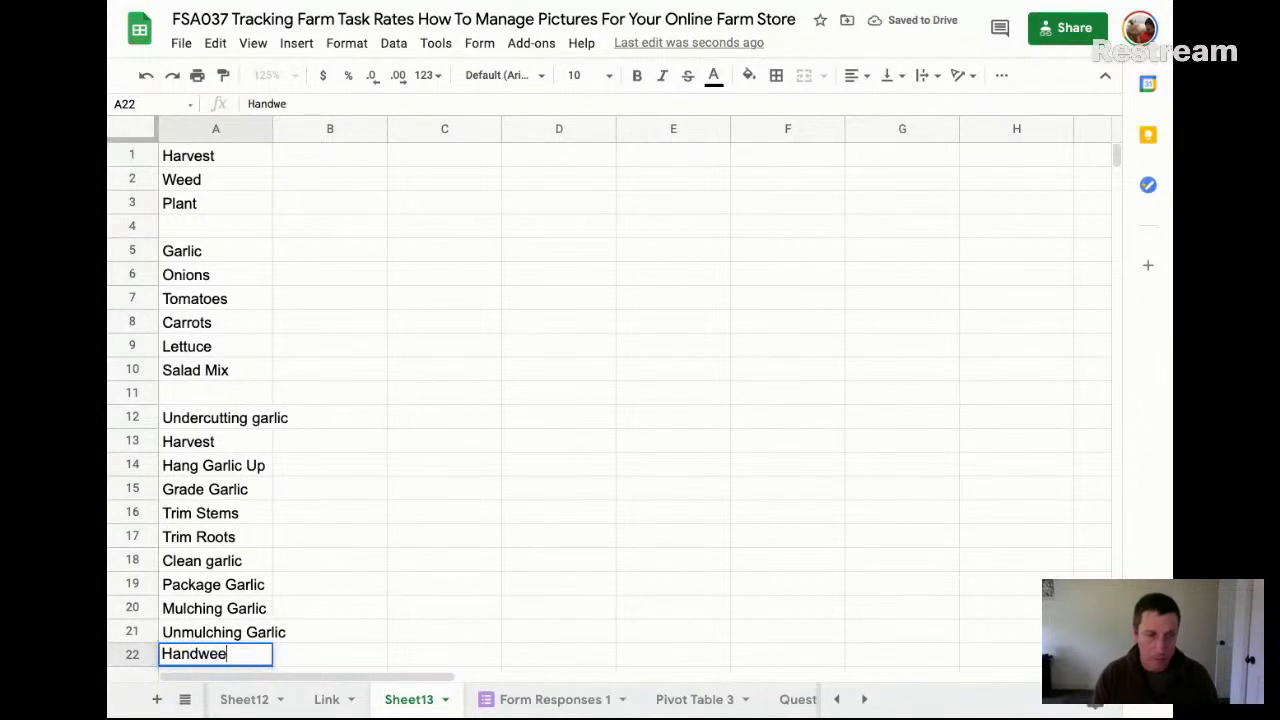
text(d garlic)
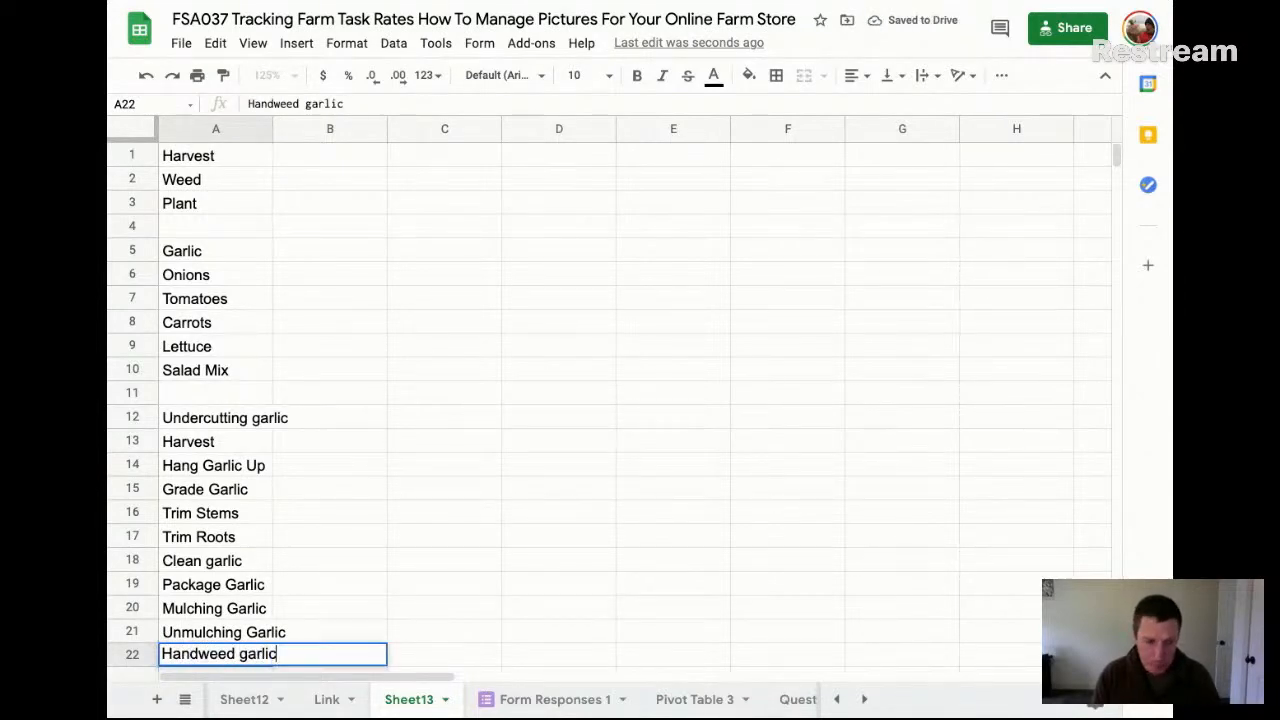
key(Return)
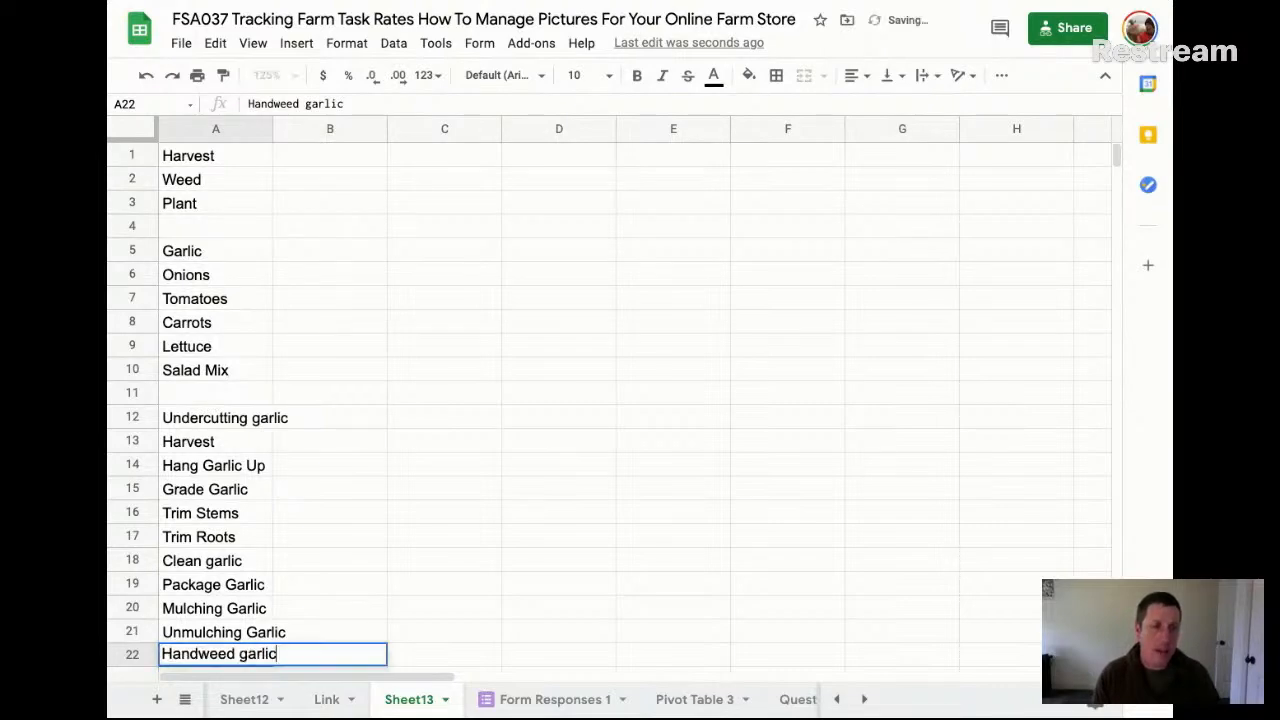
scroll(474, 432, down, 2)
click(318, 393)
Select the garlic tasks in A12:A22 to review them, ending on cell B12
scroll(318, 393, down, 1)
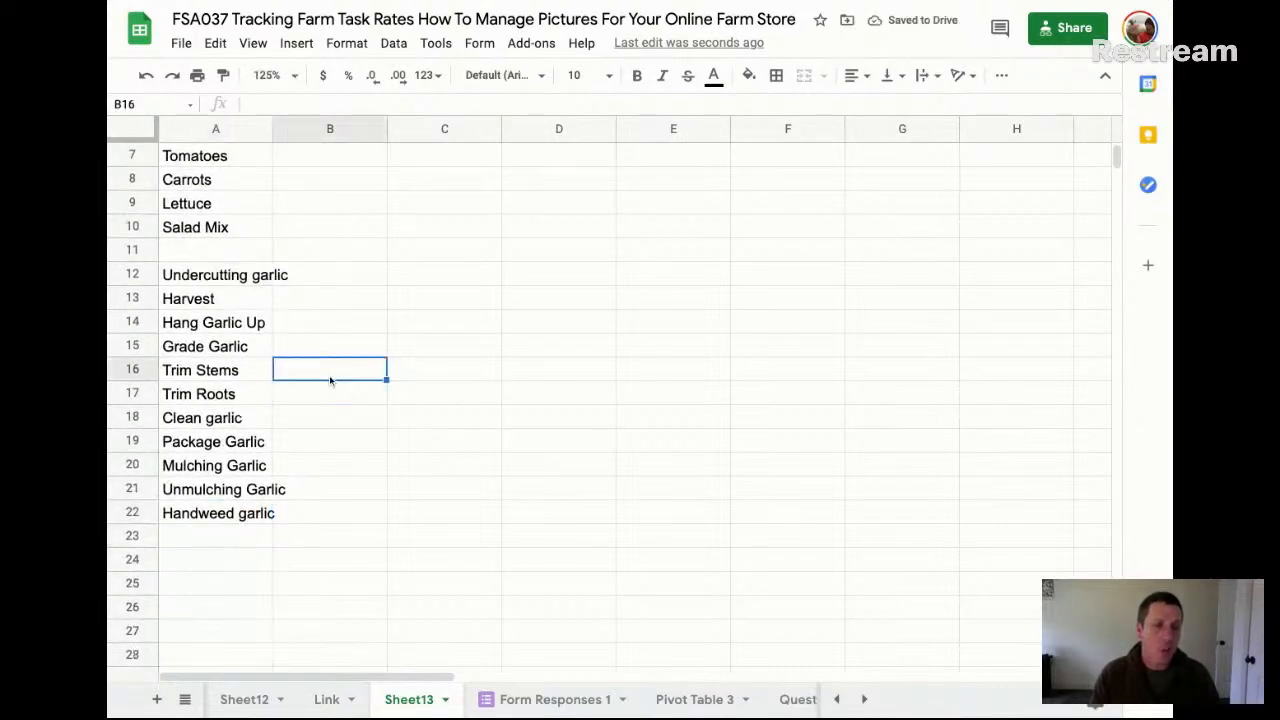
click(228, 252)
key(shift+Down)
key(shift+Down)
key(shift+Down)
key(shift+Down)
key(shift+Down)
key(shift+Down)
key(shift+Down)
key(shift+Down)
key(shift+Down)
key(shift+Down)
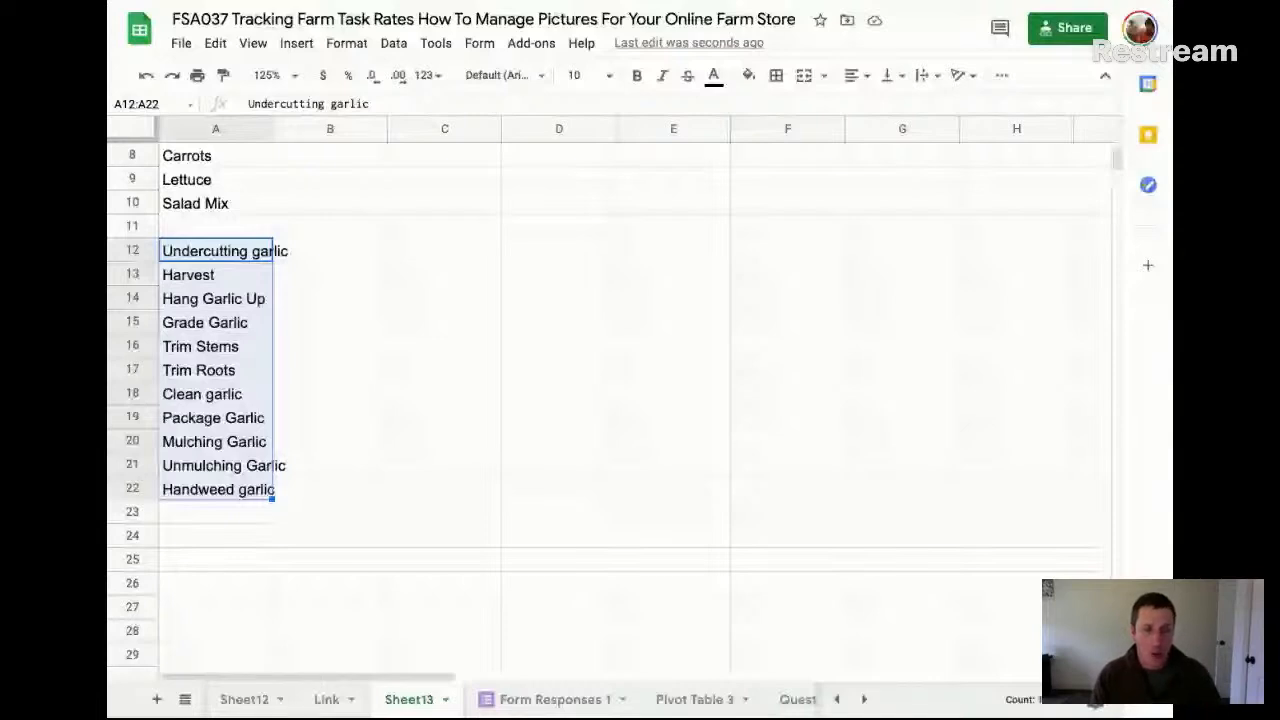
click(356, 252)
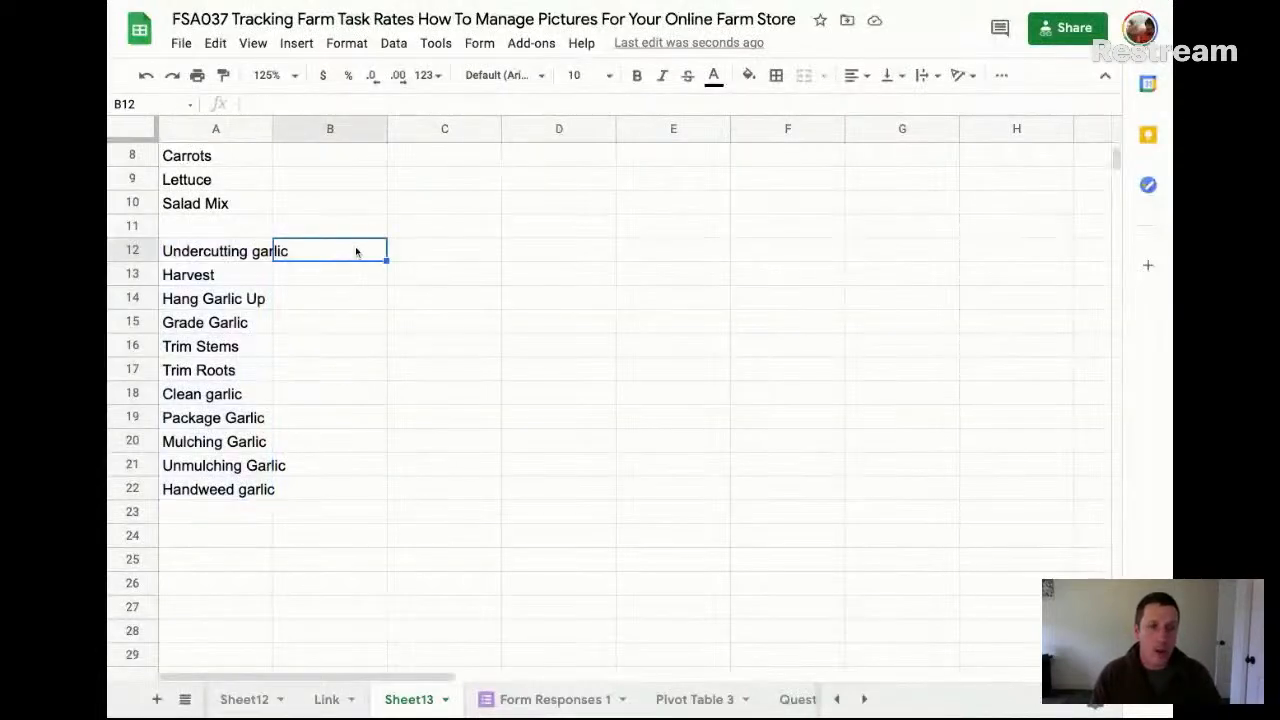
Enter "hours / bedft" in B12 as the rate unit for undercutting garlic
text(min)
key(BackSpace)
key(BackSpace)
key(BackSpace)
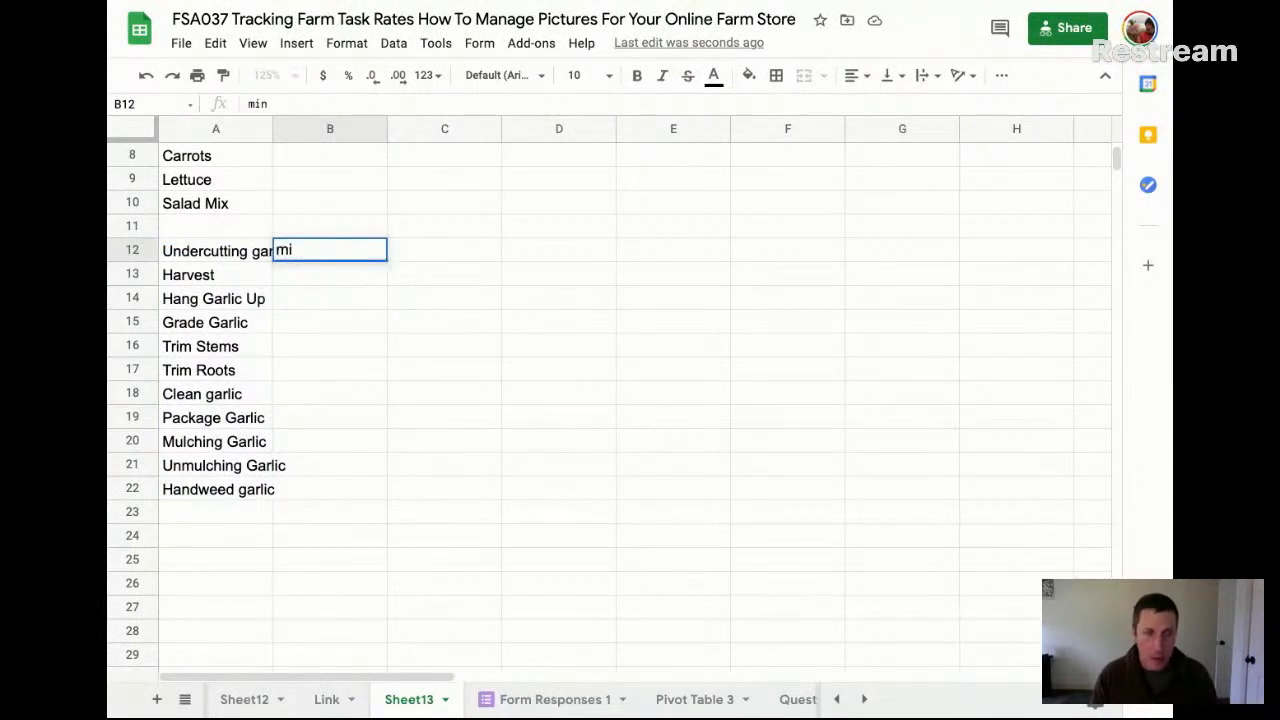
text(hours)
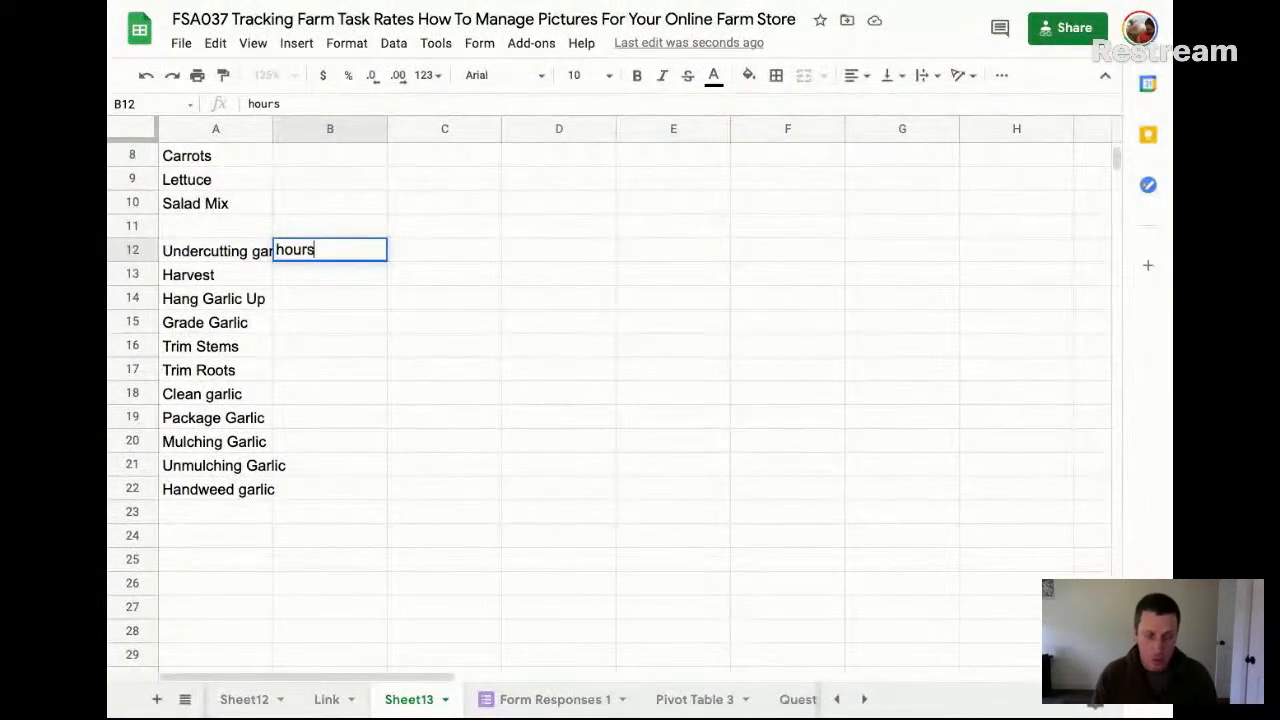
text( / bedft)
key(Return)
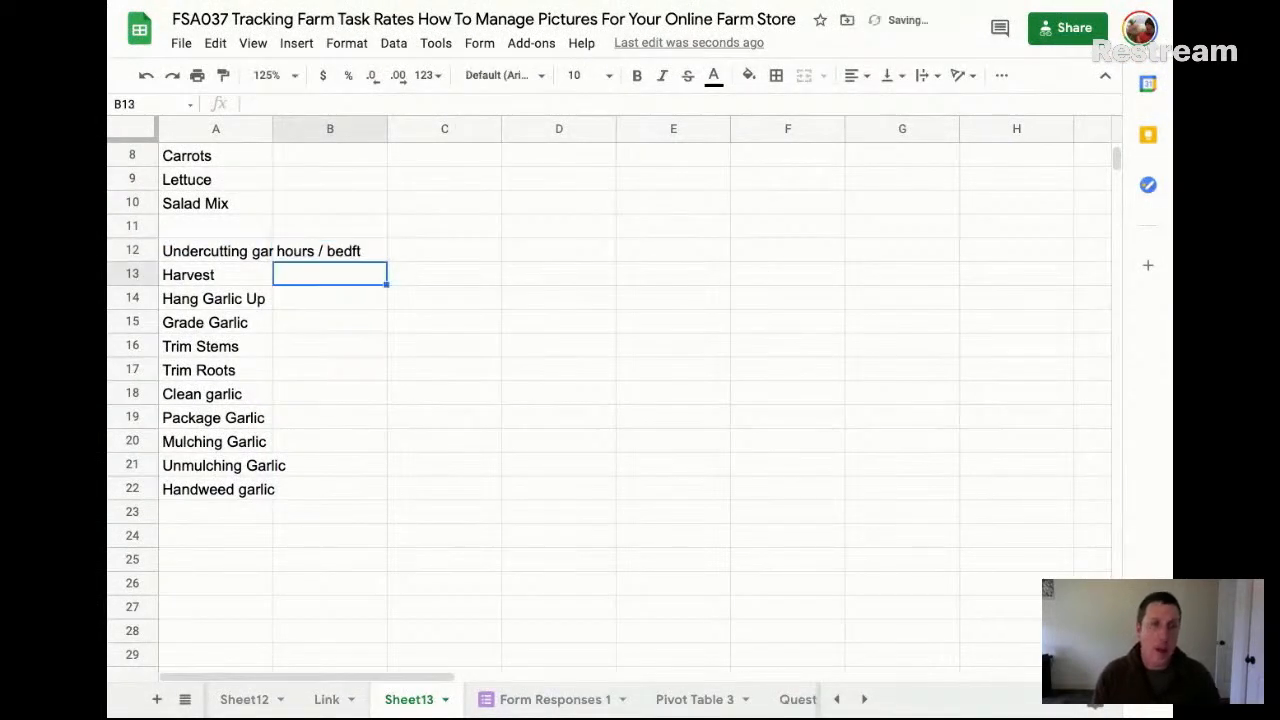
Copy the "hours / bedft" unit from B12 into B20, B21 and B22 for the mulching, unmulching and handweeding tasks
key(Up)
key(ctrl+c)
key(Down)
key(Down)
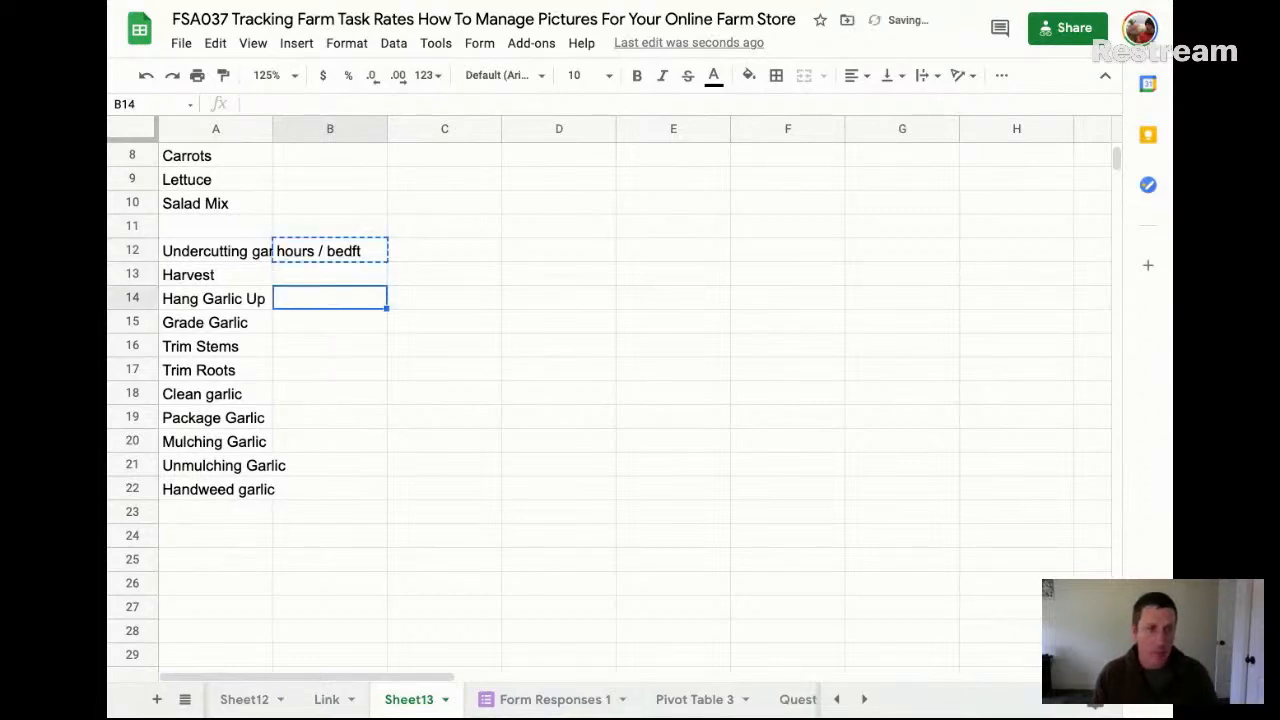
click(341, 446)
key(ctrl+v)
key(Down)
key(ctrl+v)
key(Down)
key(ctrl+v)
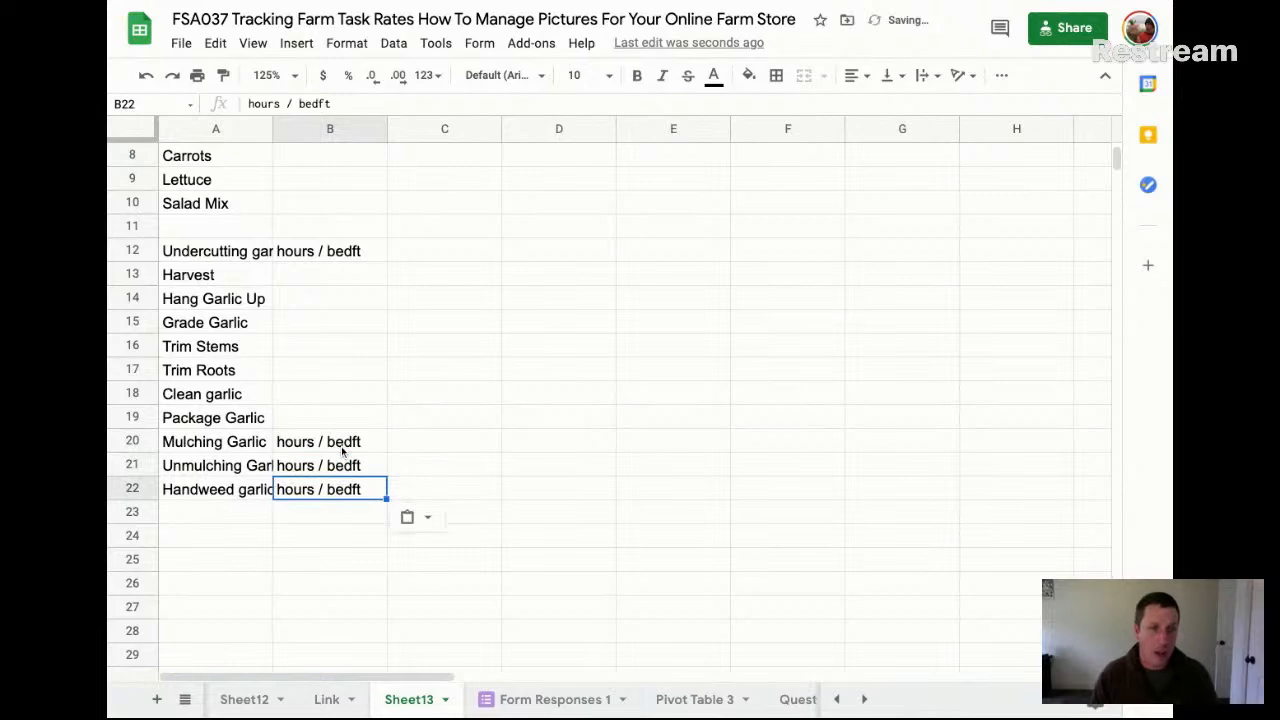
Enter "unts / hour" in B13 as the rate unit for the Harvest task
click(268, 275)
click(305, 274)
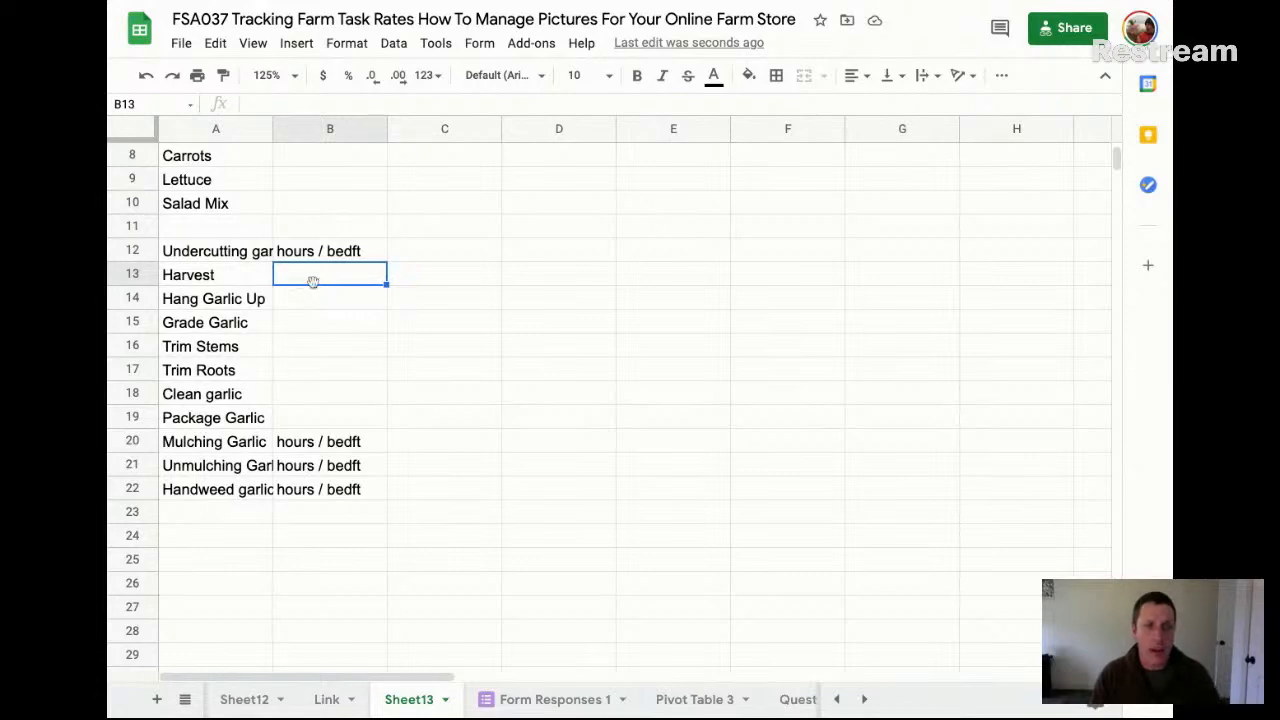
text(bvu)
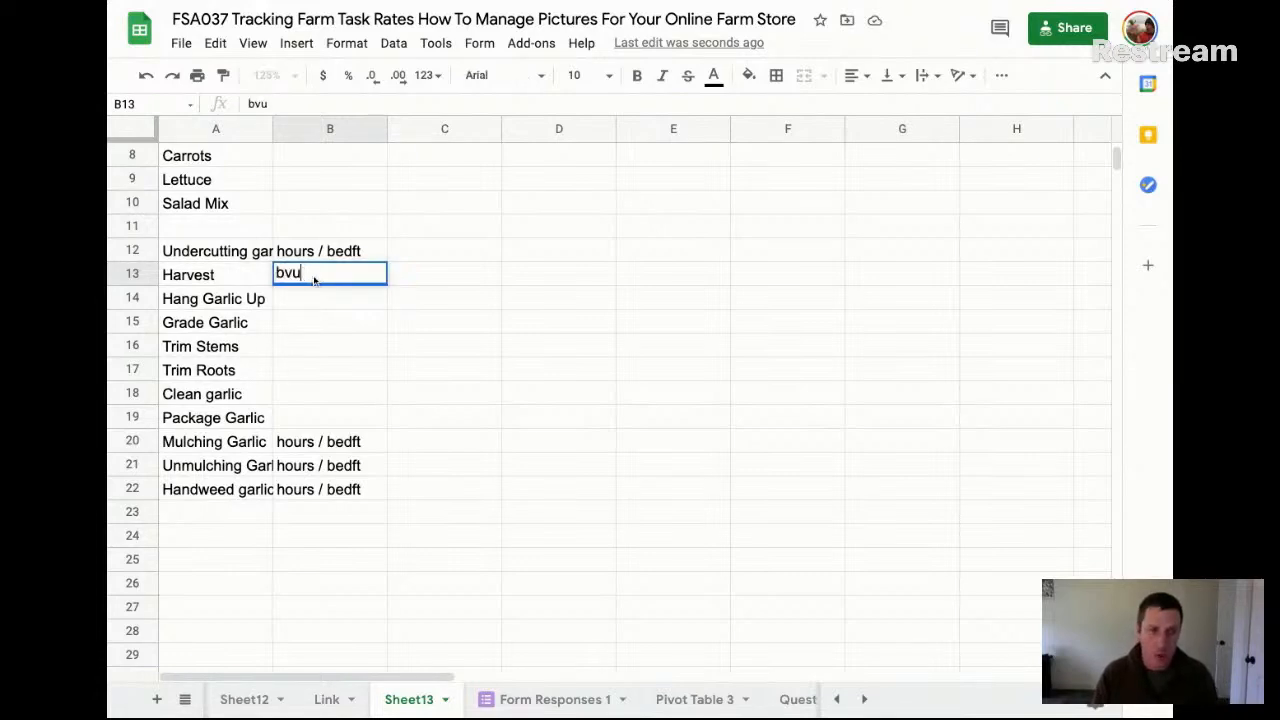
key(BackSpace)
key(BackSpace)
key(BackSpace)
text(unts)
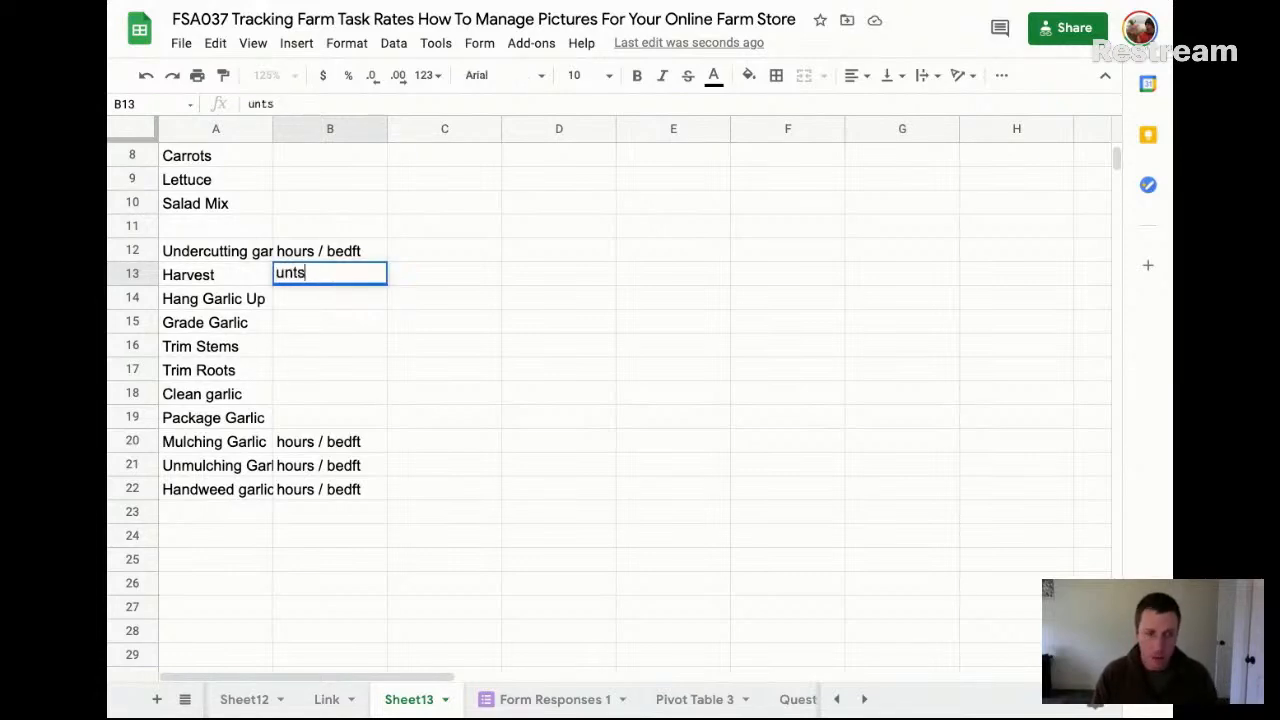
text( / hour)
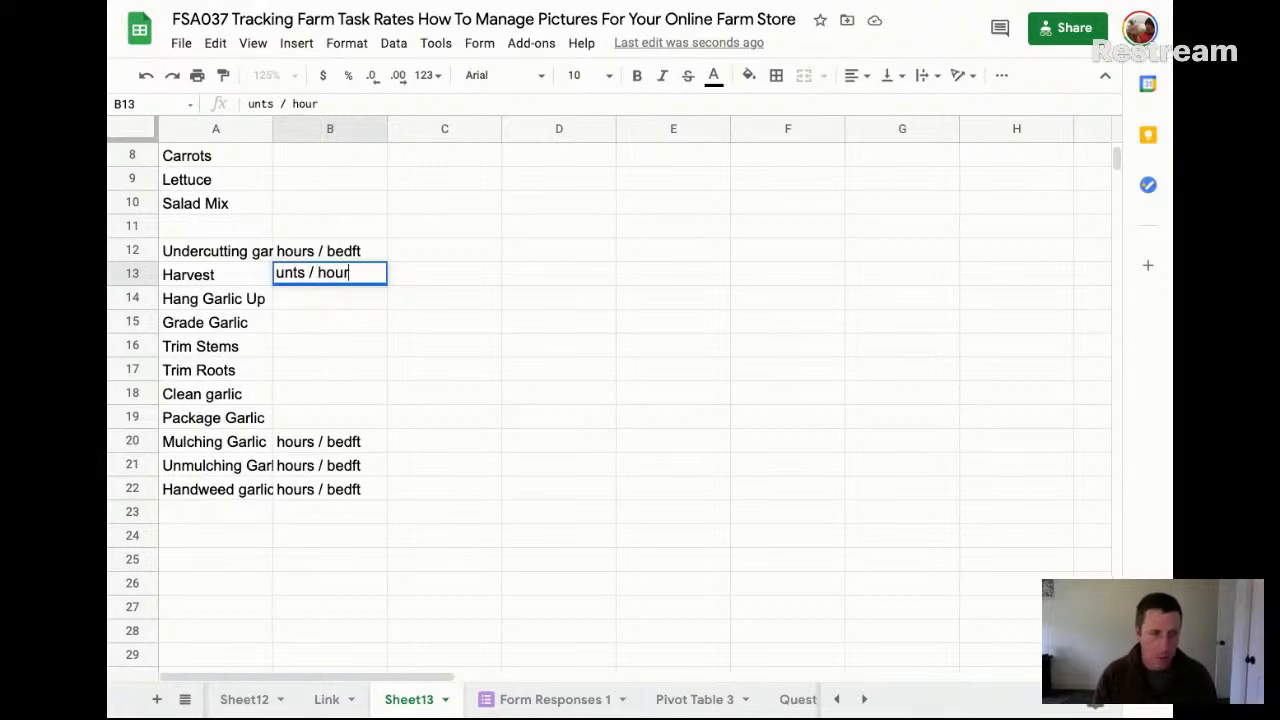
Replace the undercutting unit in B12 with "bedft /hour" and copy it over B20:B22
click(358, 251)
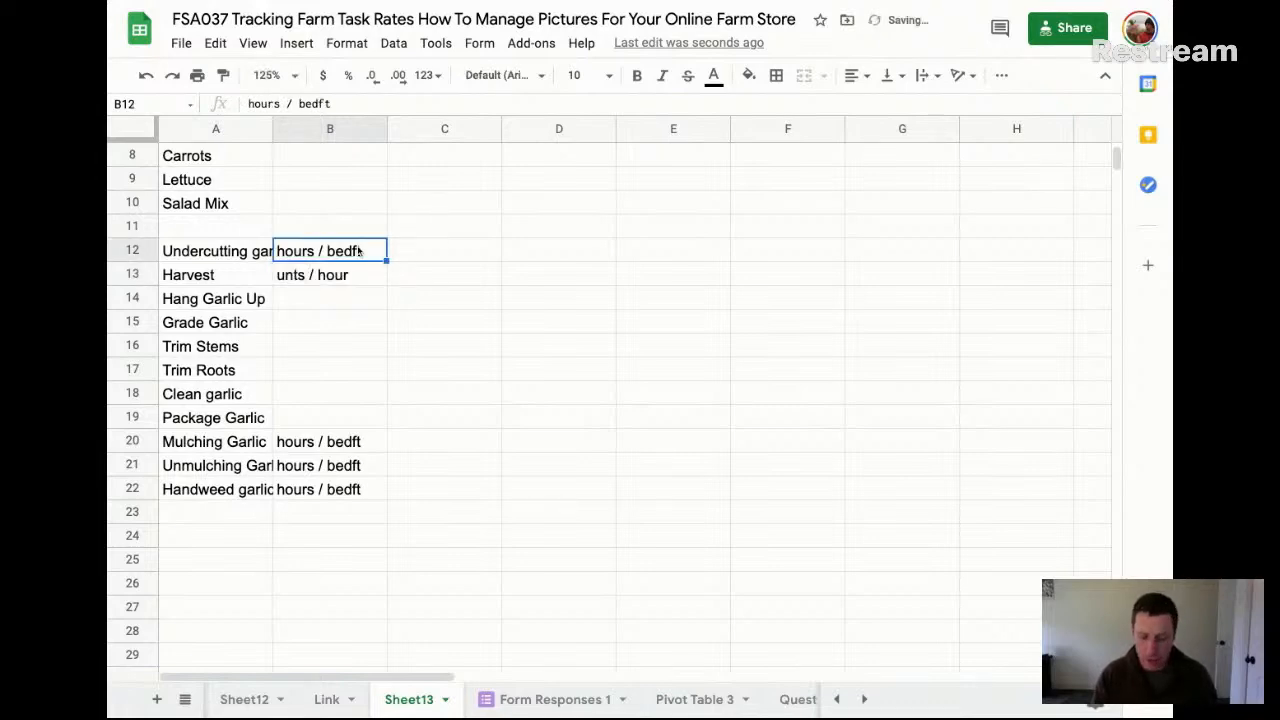
text(bedft /hour)
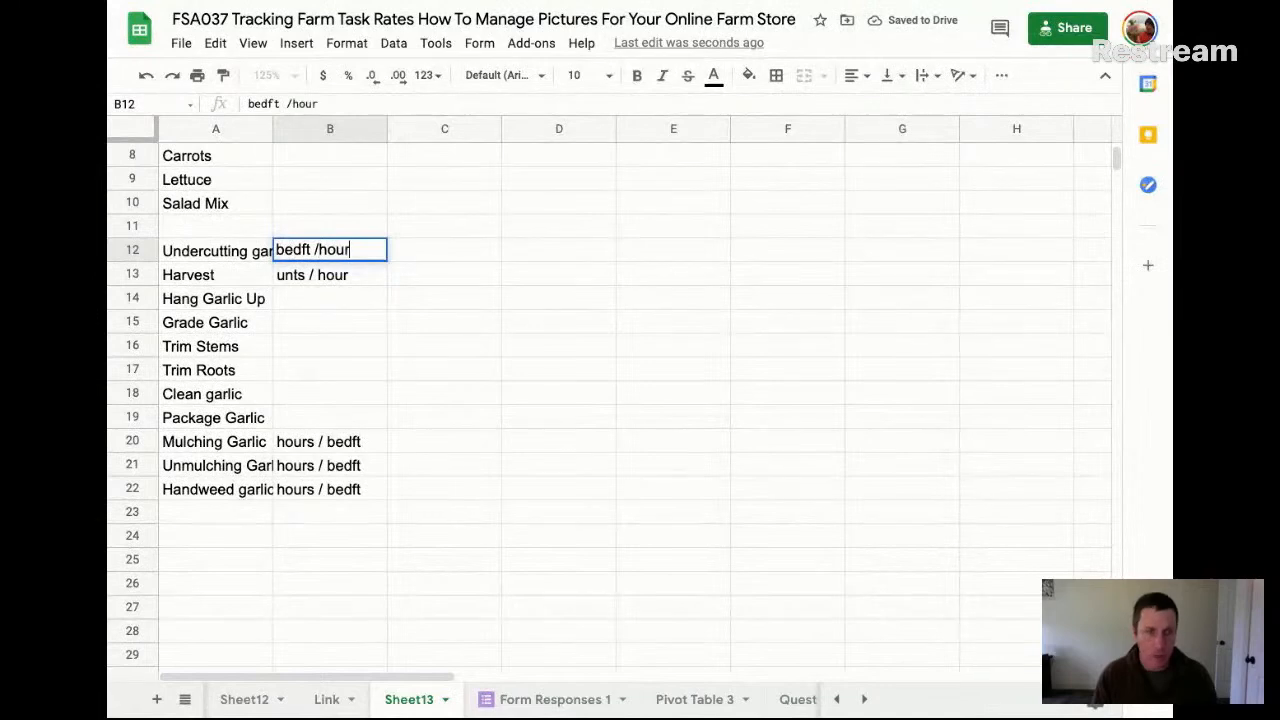
key(Return)
key(Up)
key(ctrl+c)
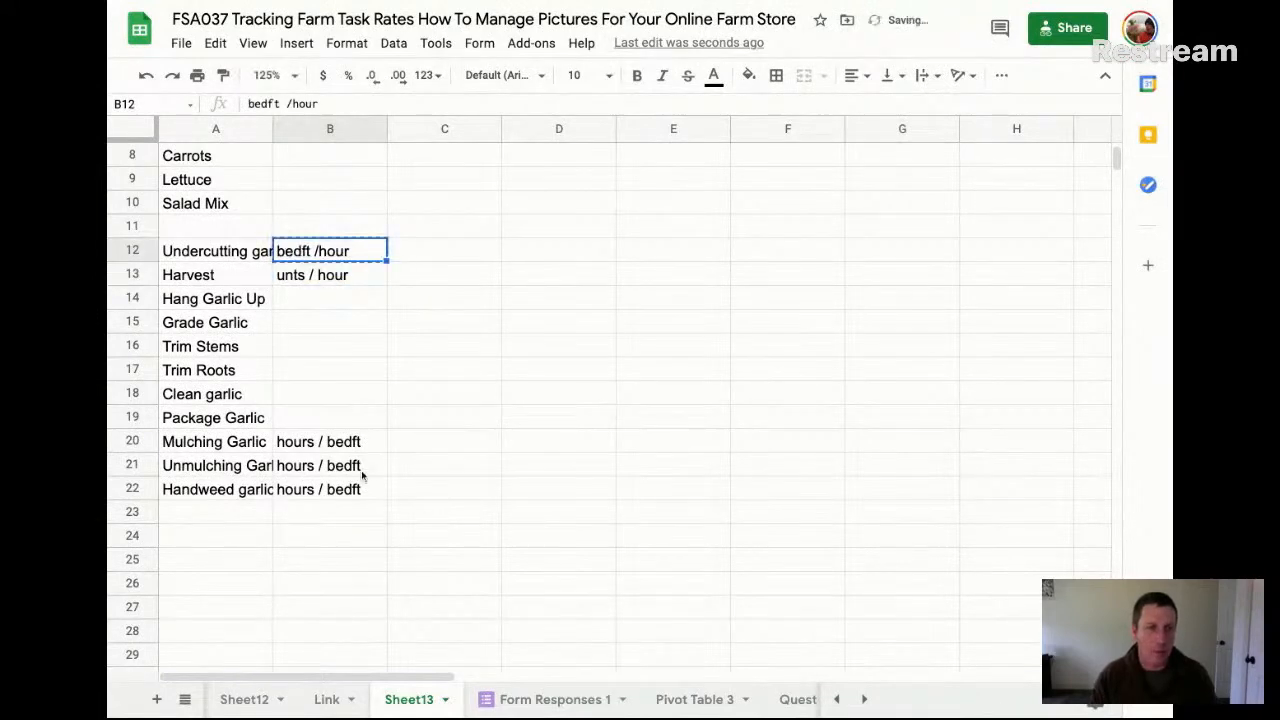
drag(355, 449, 350, 492)
key(ctrl+v)
Fill the "unts / hour" unit from B13 down through B19
drag(340, 283, 349, 422)
key(ctrl+d)
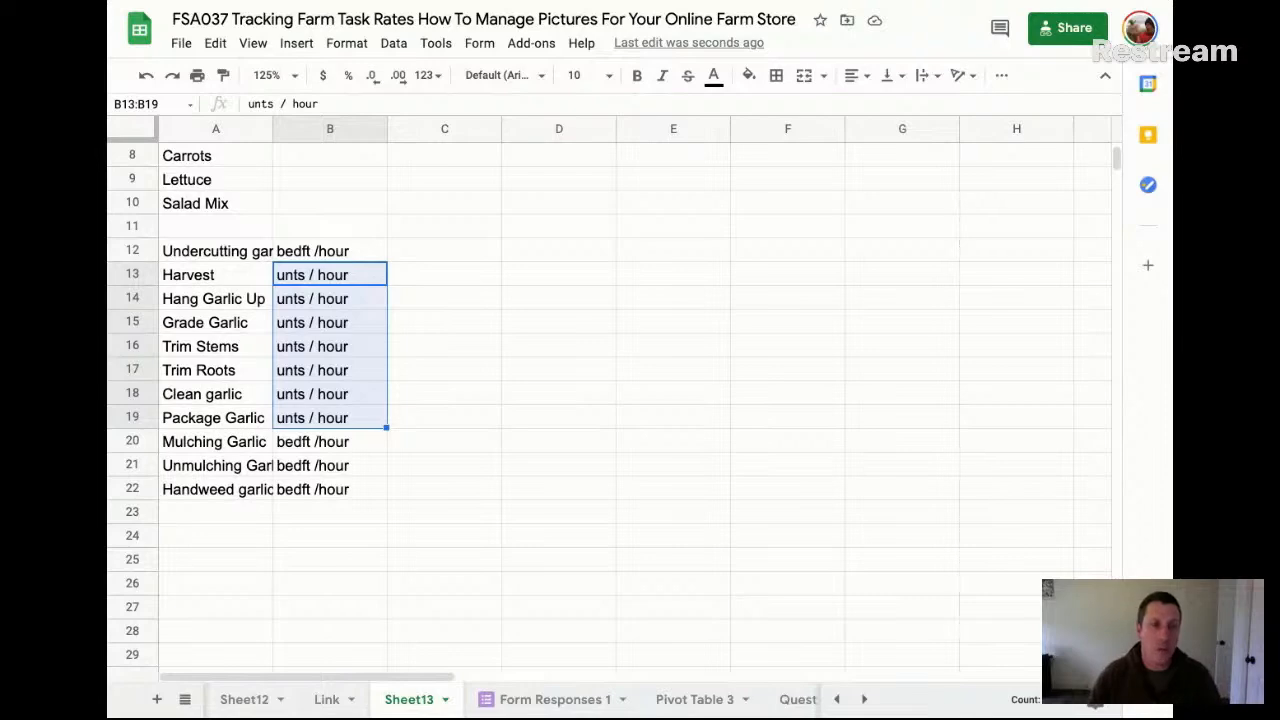
click(441, 222)
Enter the undercutting garlic quantity as 14 in C12 and "beds" in D12
click(444, 258)
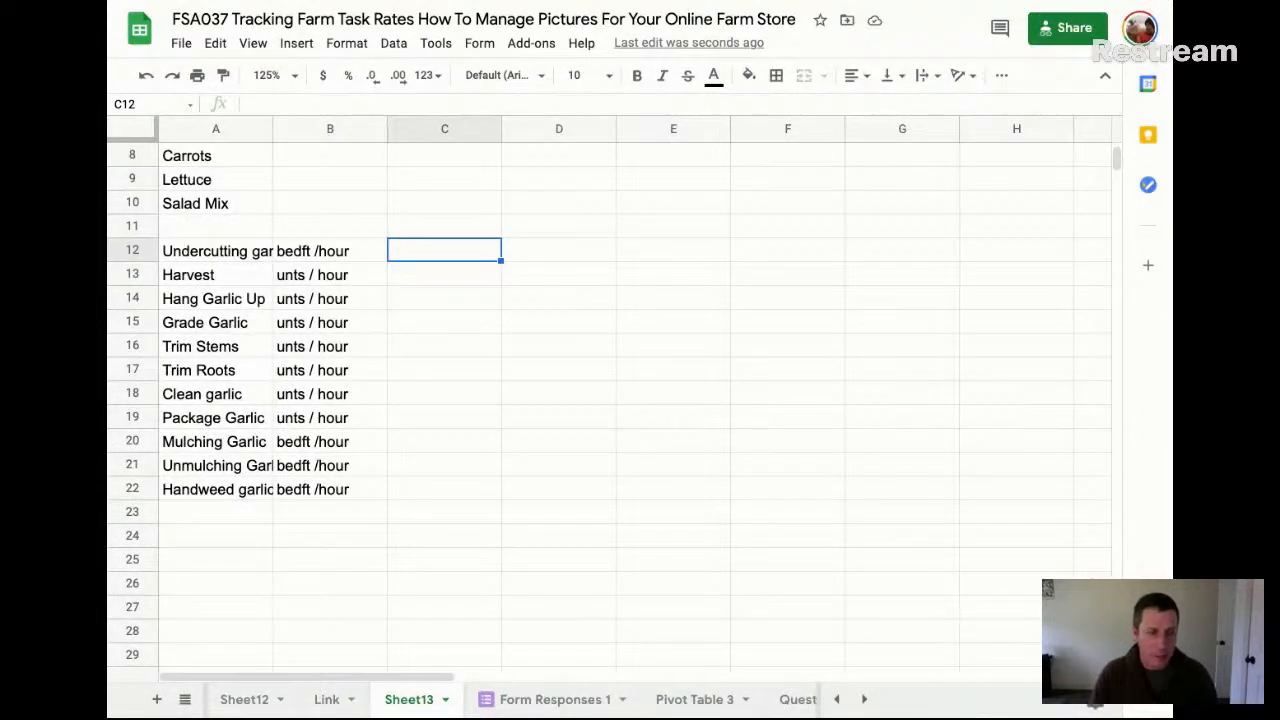
text(14)
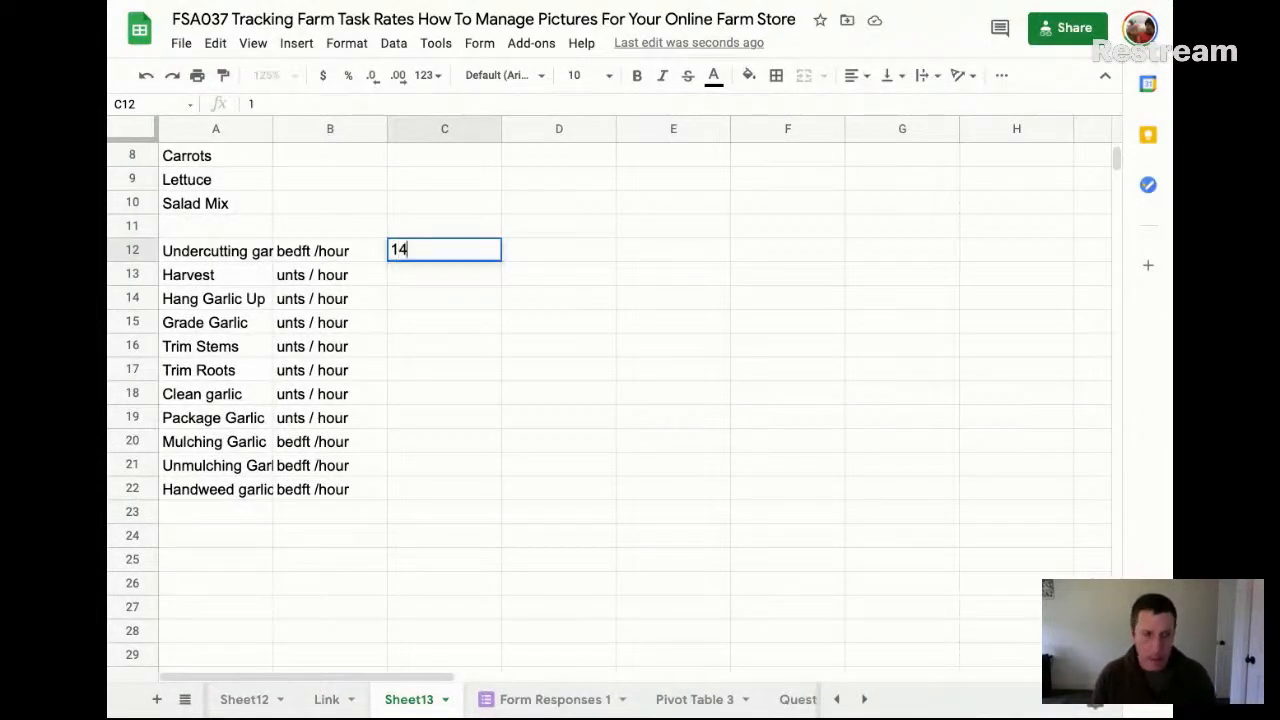
key(Tab)
text(beds)
key(Left)
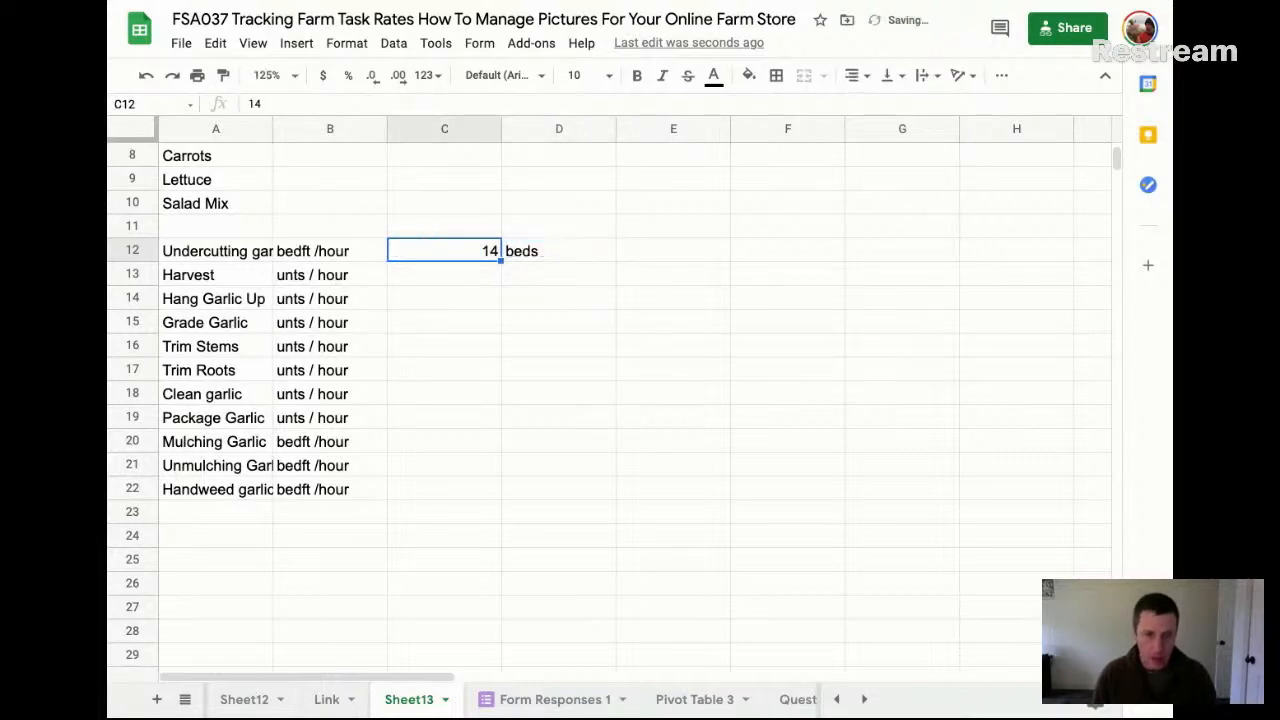
Enter the Hang Garlic Up quantity as 25000 in C14 and "bulbs" in D14
key(Right)
key(Down)
key(Down)
key(Left)
text(25000)
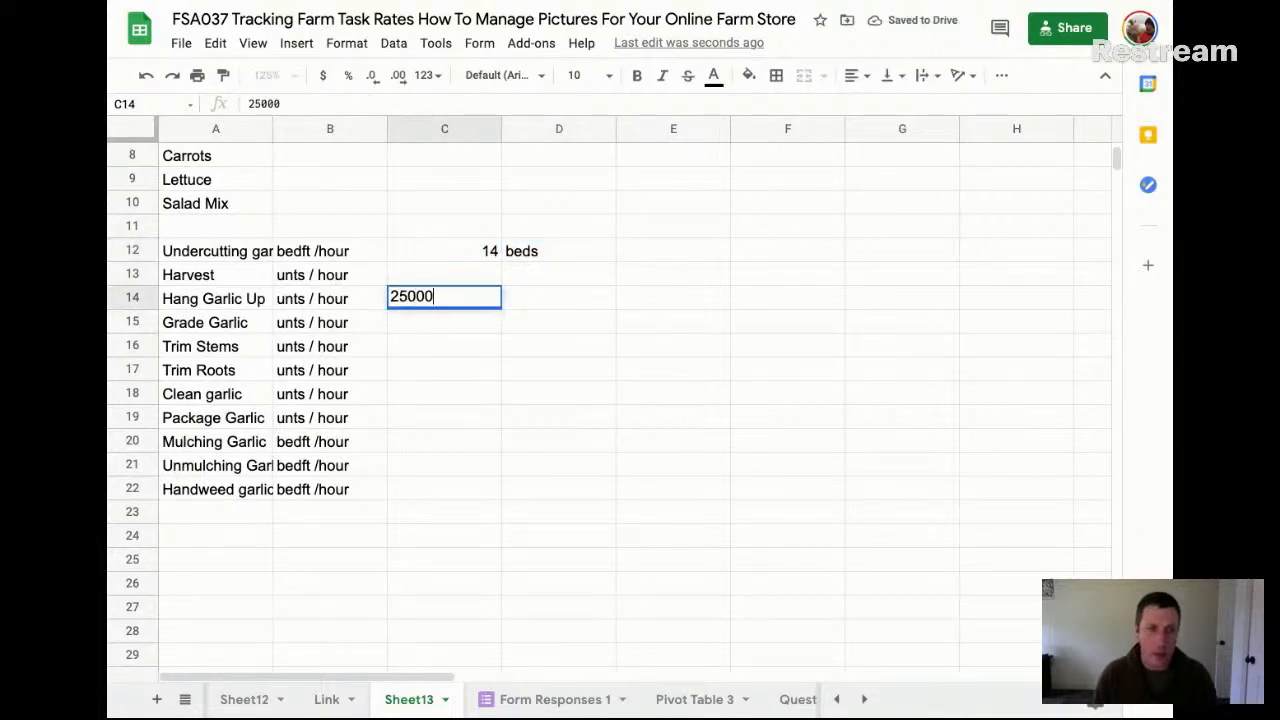
key(Tab)
text(bulbs)
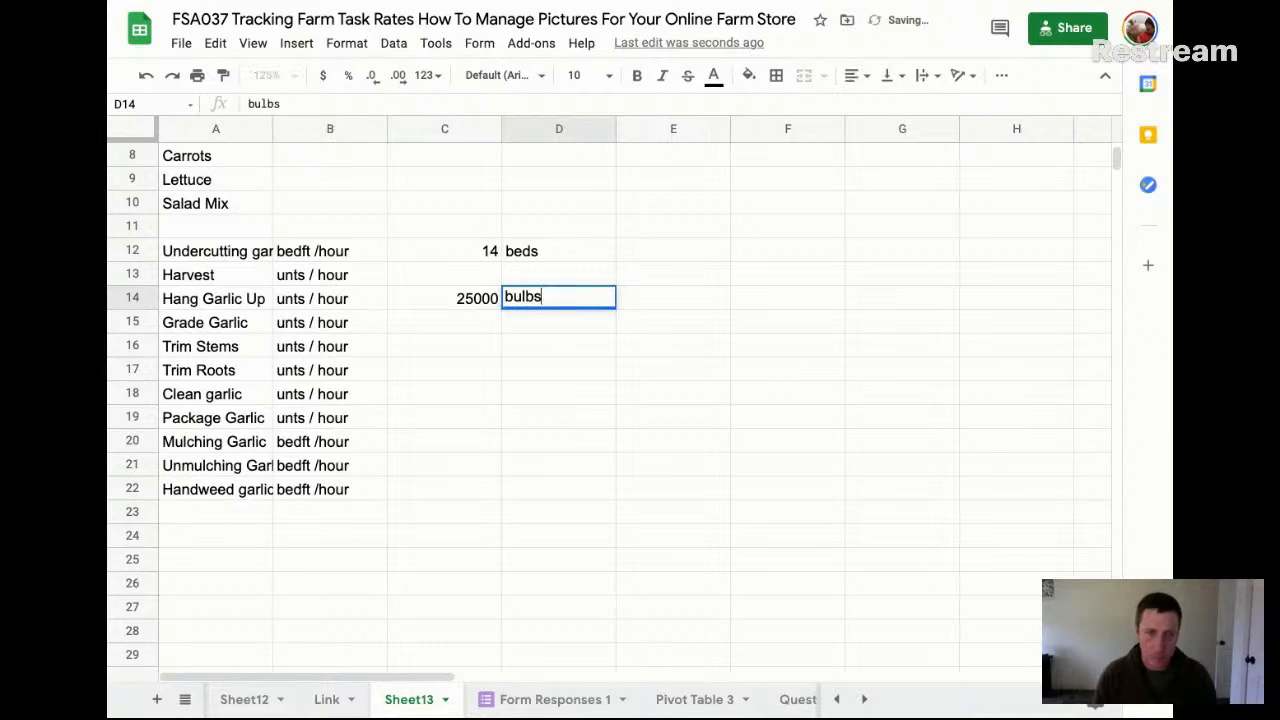
key(Return)
key(Up)
key(shift+Left)
key(shift+Up)
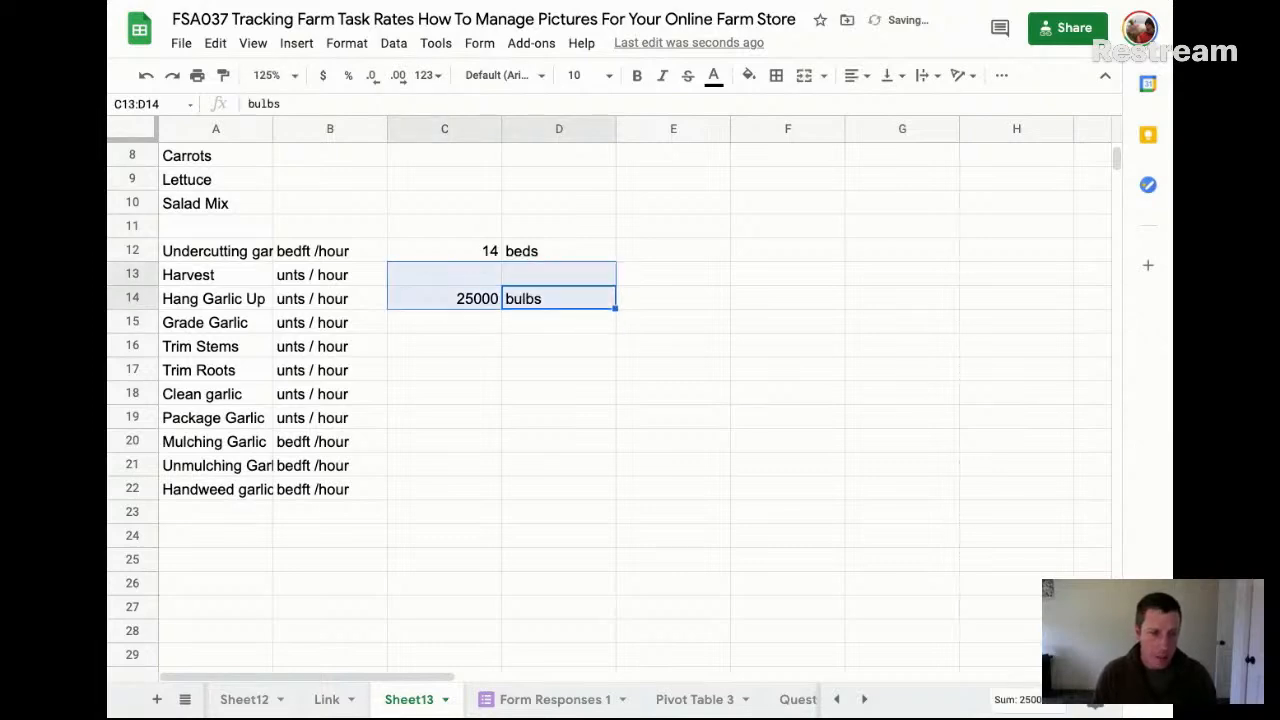
key(Down)
key(Up)
key(shift+Left)
key(ctrl+c)
key(Up)
key(Left)
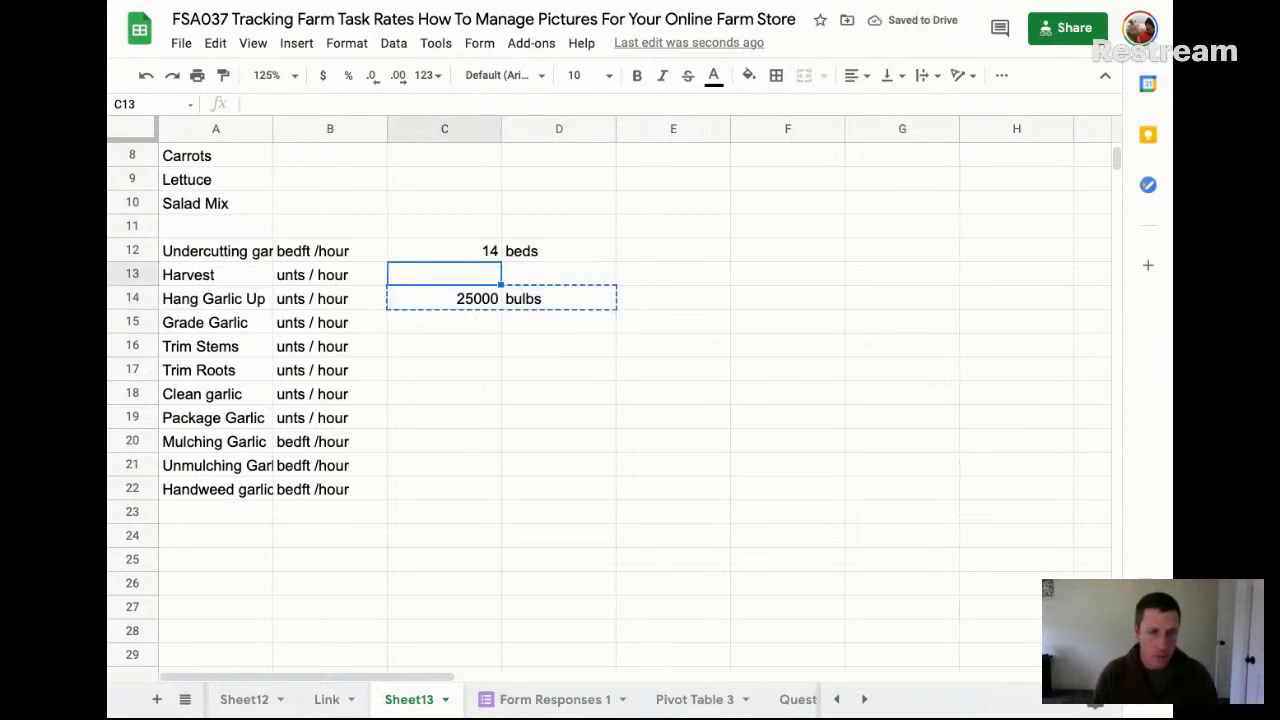
key(shift+Down)
key(shift+Down)
key(shift+Down)
key(shift+Down)
key(shift+Down)
key(shift+Down)
key(shift+Down)
key(shift+Up)
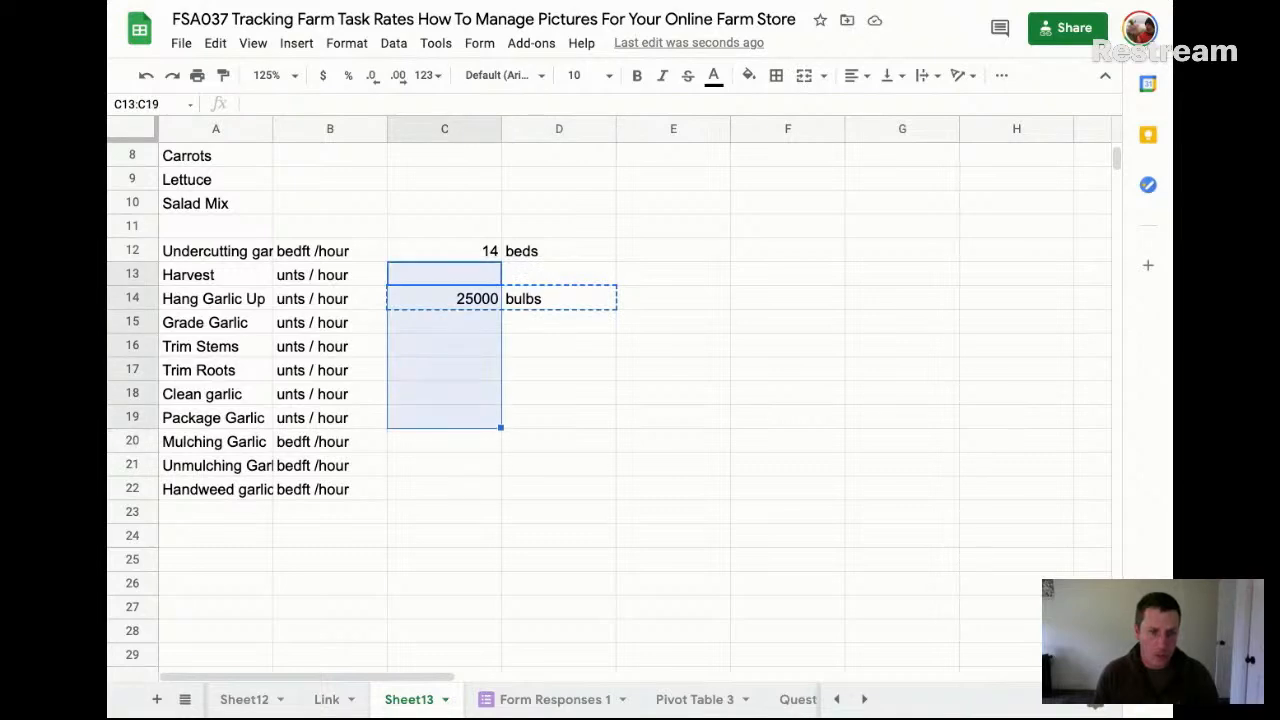
key(Delete)
key(Right)
key(ctrl+z)
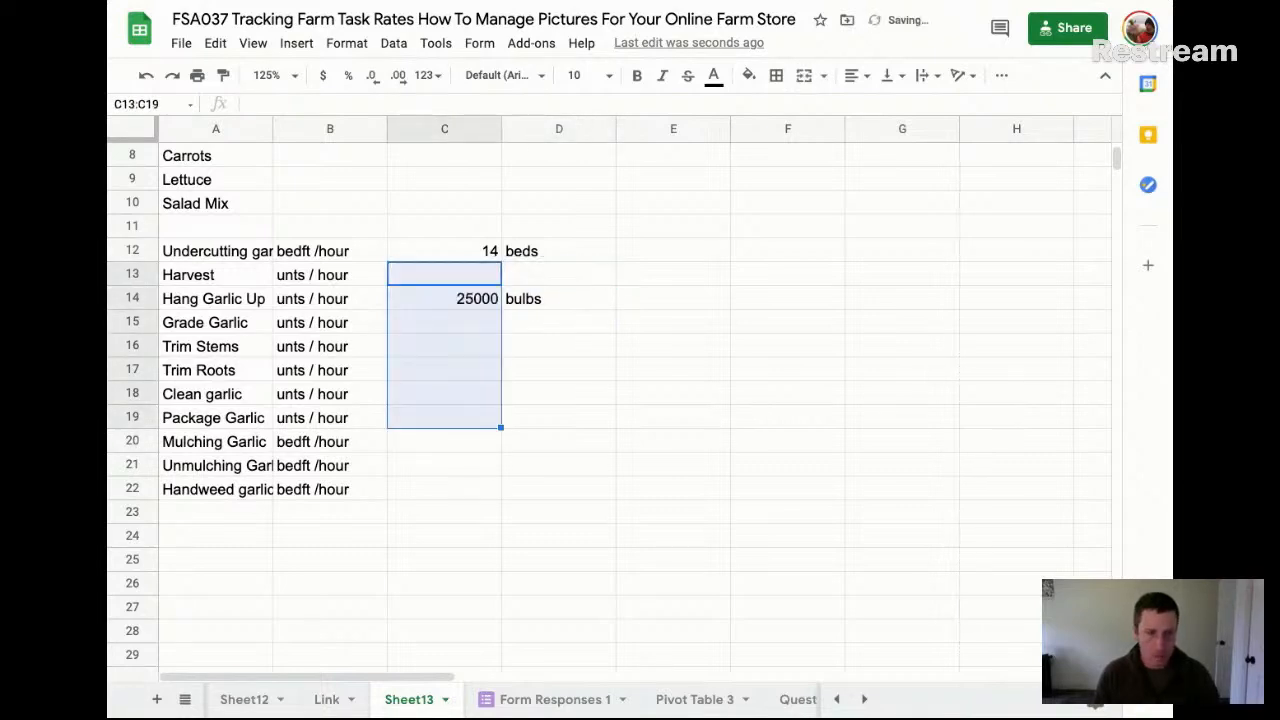
Copy the quantity and "bulbs" label from C14:D14 into C13:D13 for Harvest
key(Down)
key(shift+Right)
key(ctrl+c)
key(Up)
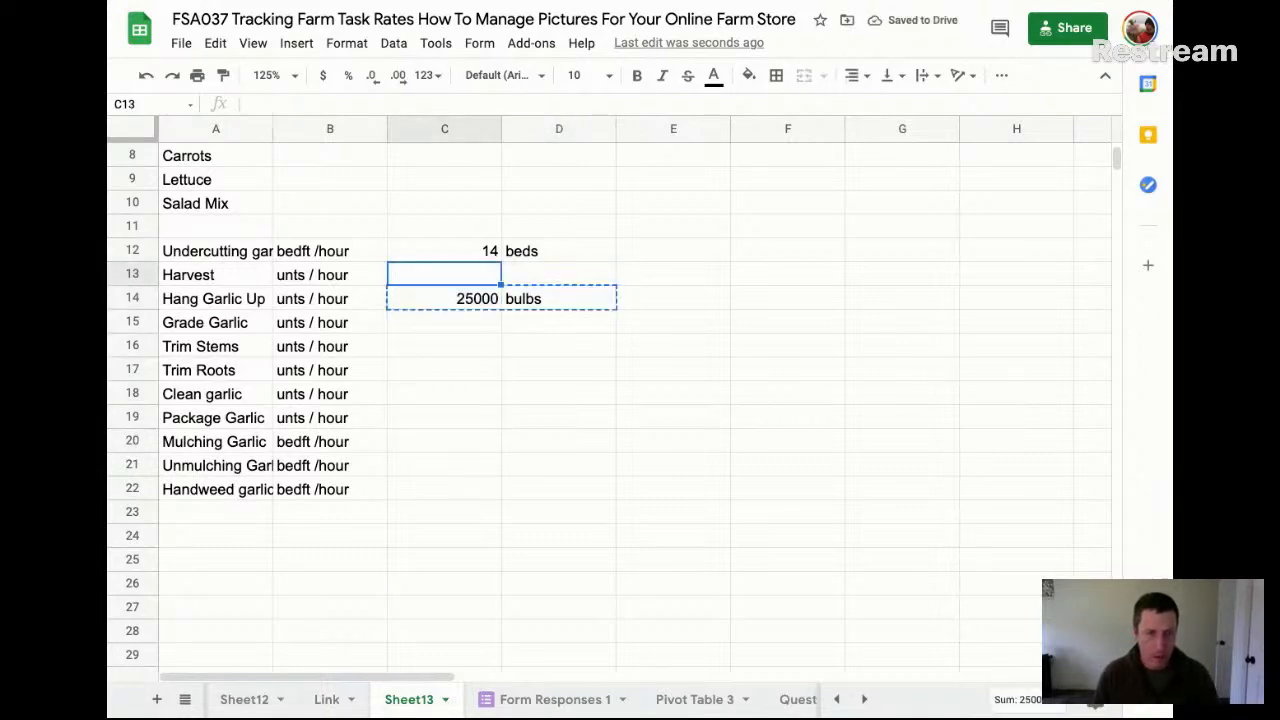
key(ctrl+v)
Paste the copied 25000 "bulbs" pair across C13:D19 for all the per-unit tasks through Package Garlic
key(Down)
key(Down)
key(Up)
key(Up)
key(shift+Down)
key(shift+Down)
key(shift+Down)
key(shift+Down)
key(shift+Down)
key(shift+Down)
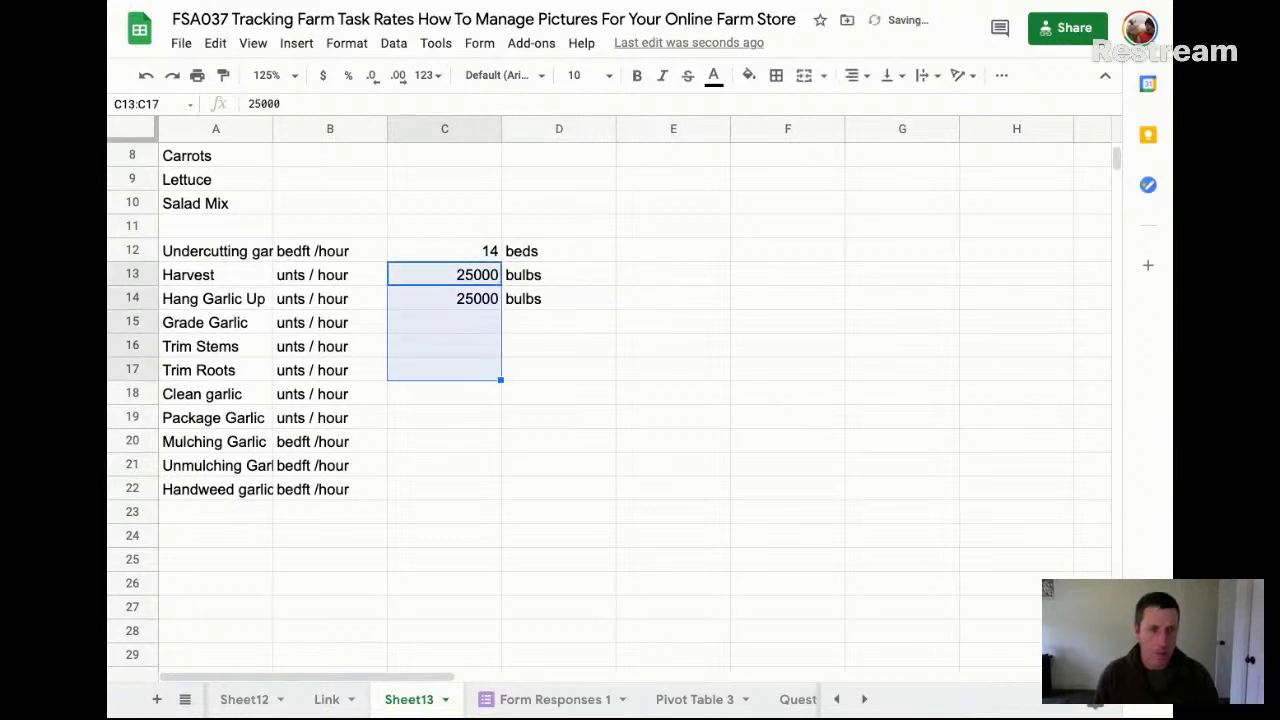
key(shift+Right)
key(ctrl+v)
Copy the 14 "beds" pair from C12:D12 into rows 20, 21 and 22 of columns C and D
key(Down)
key(Up)
key(Up)
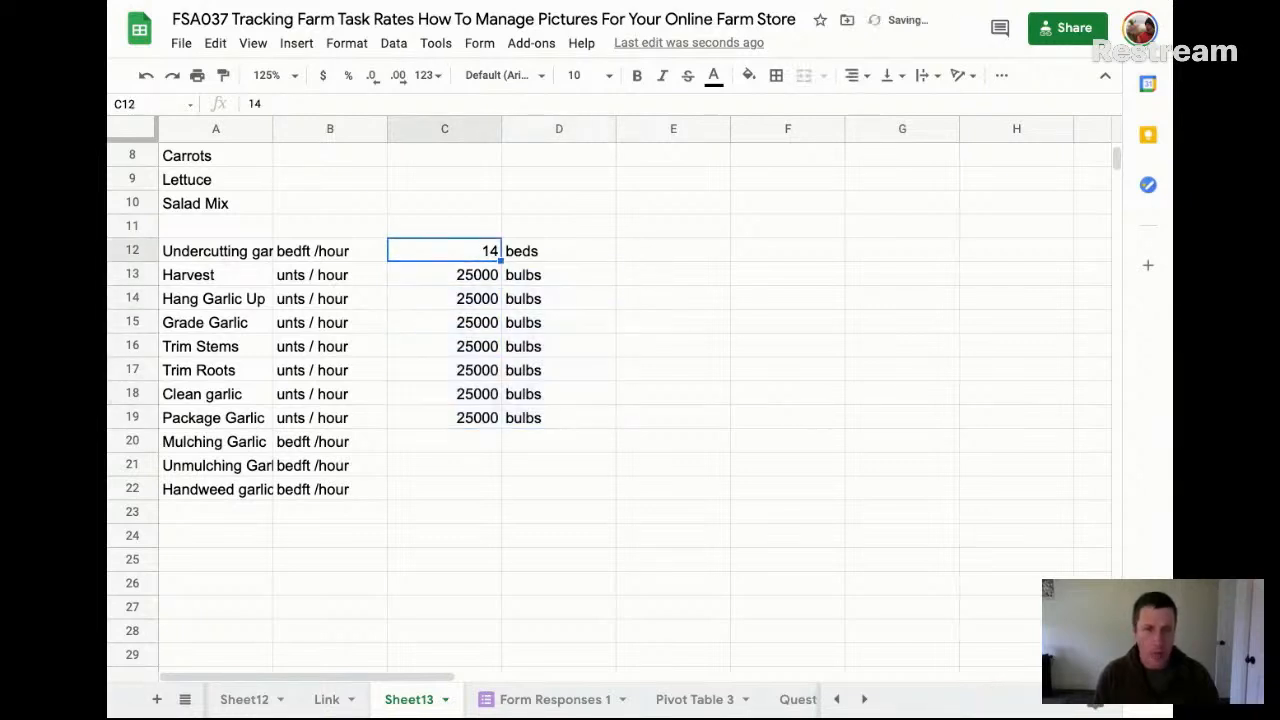
key(shift+Right)
key(ctrl+c)
key(Down)
key(Down)
key(Down)
key(Down)
key(Down)
key(Down)
key(Down)
key(Down)
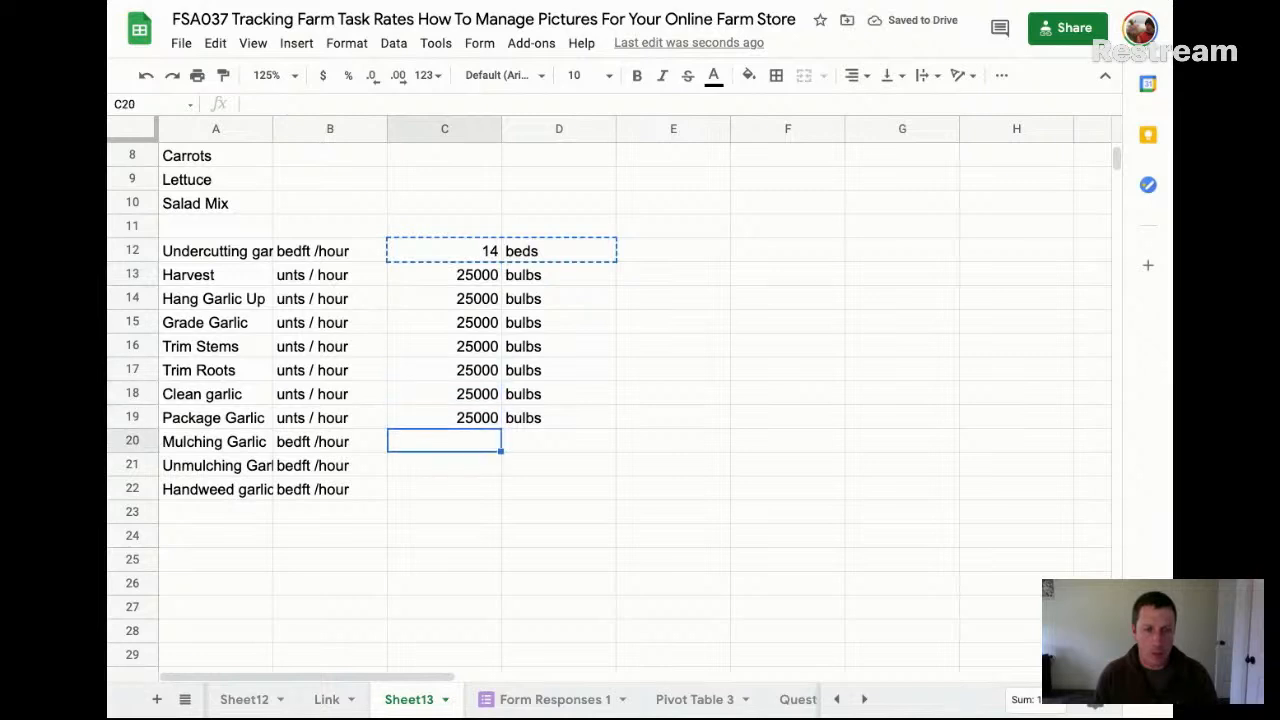
key(ctrl+v)
key(Down)
key(ctrl+v)
key(Down)
key(ctrl+v)
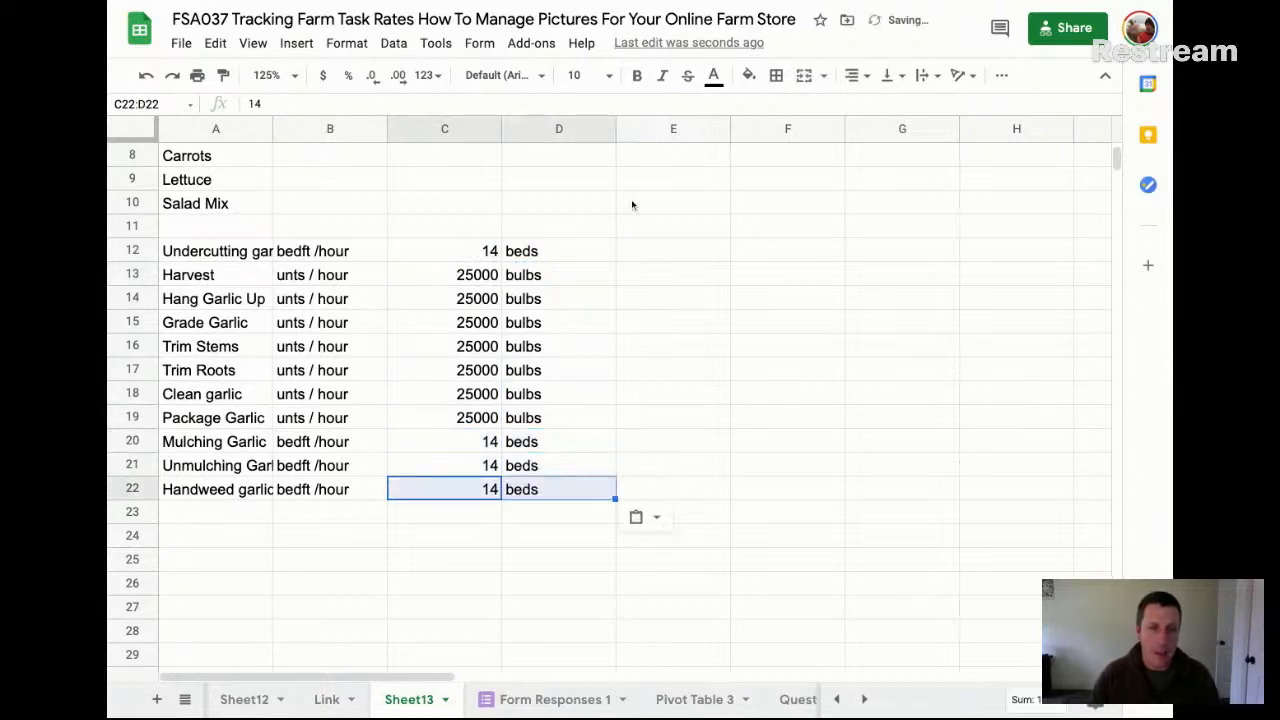
Add the column heading "Rate" in E11 above the garlic task rows
click(667, 225)
text(Rate)
key(Return)
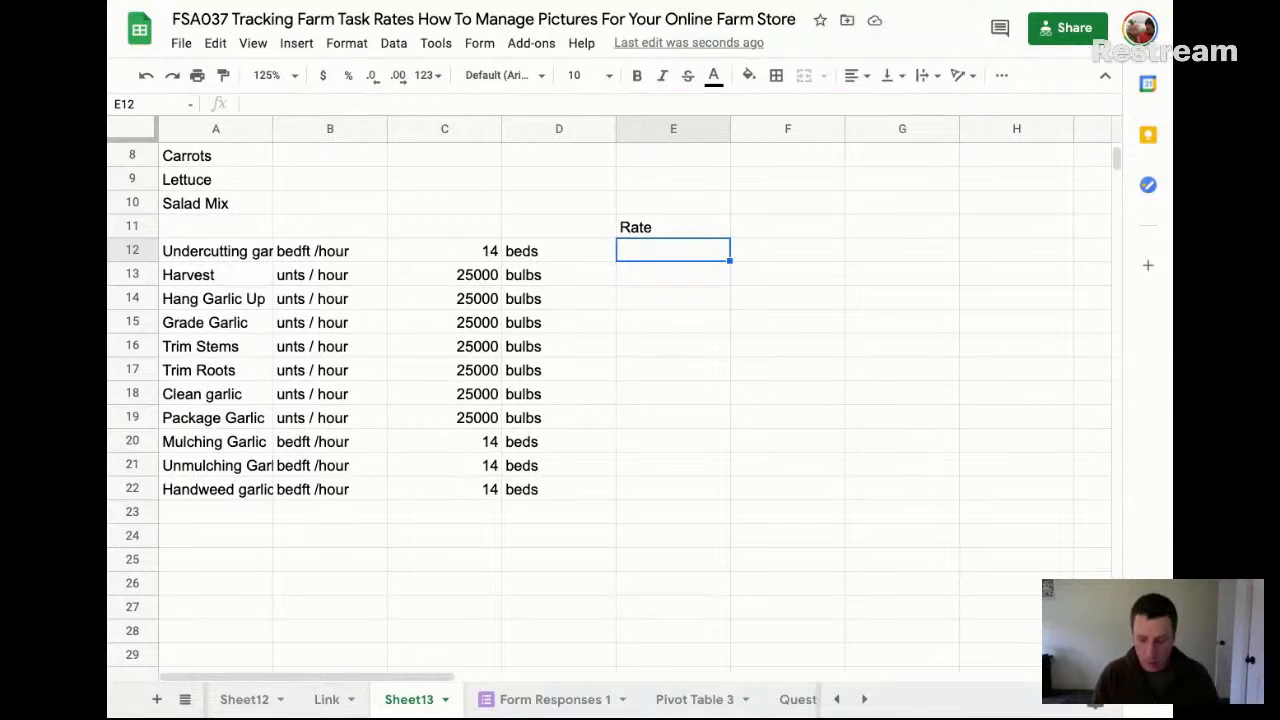
Try rates of .25 and 75 in E12 for undercutting garlic, and clear the cell
text(.25)
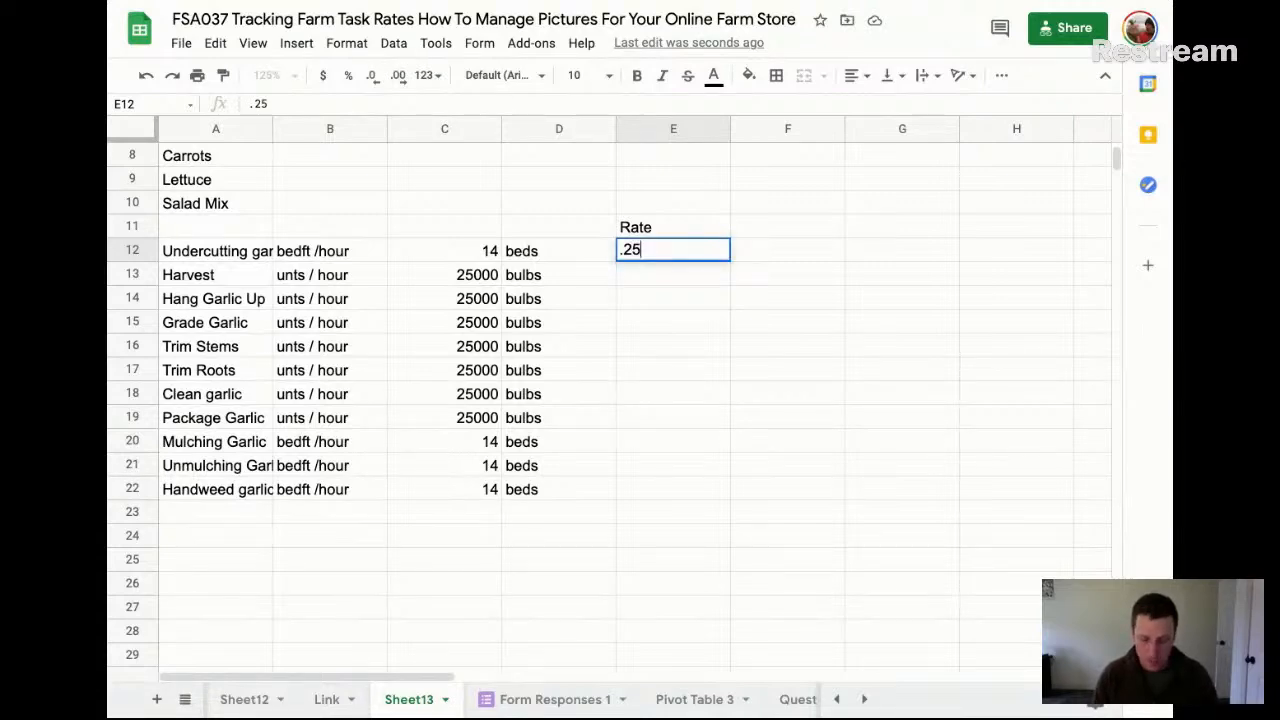
key(Return)
key(Up)
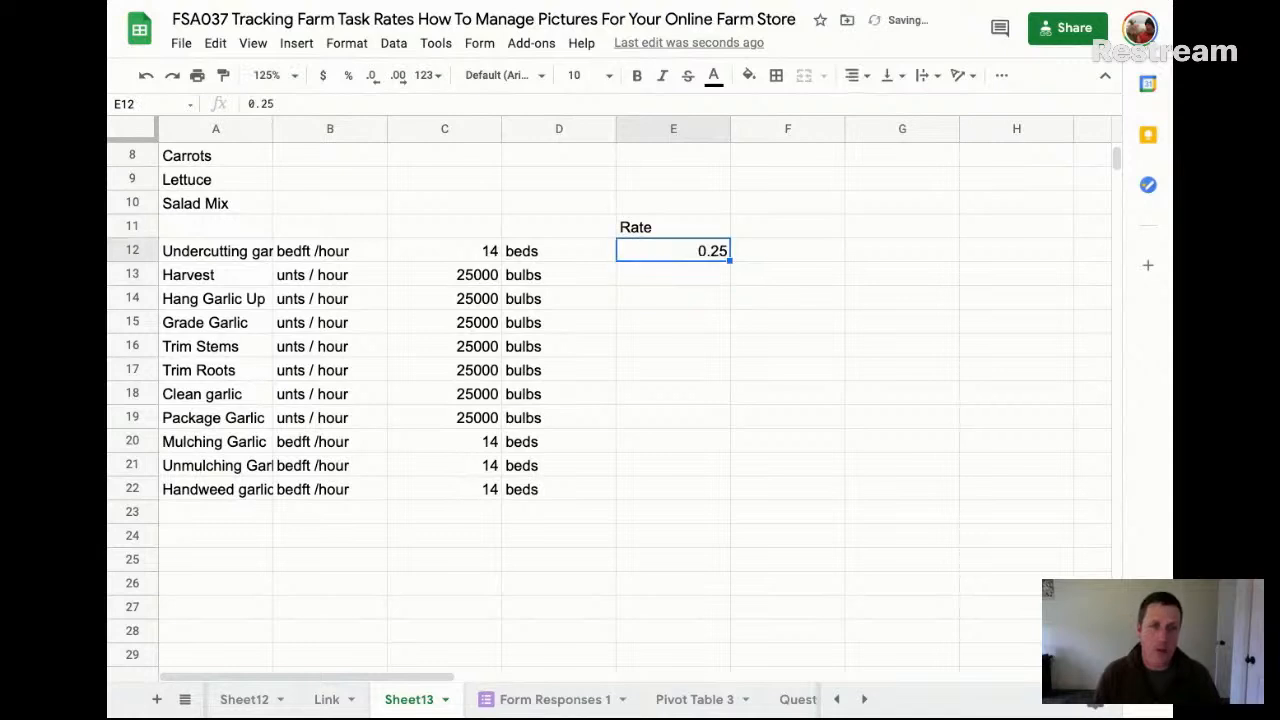
double_click(706, 250)
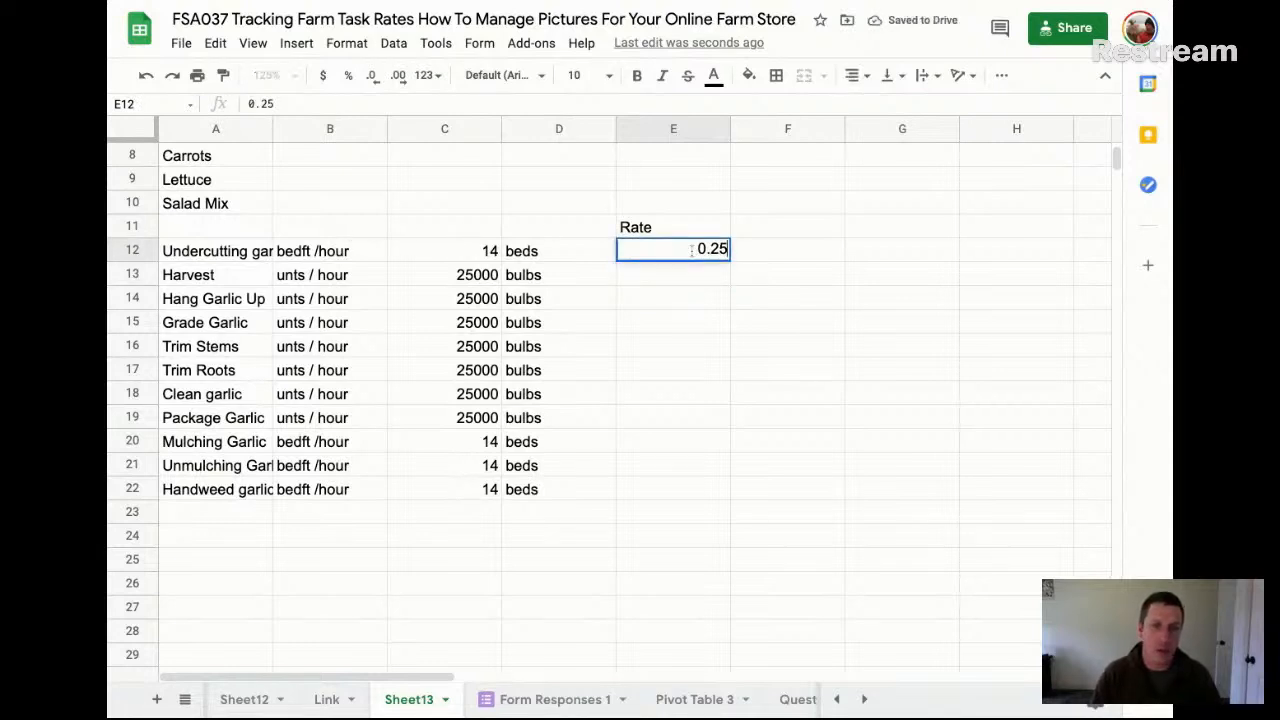
drag(728, 250, 660, 247)
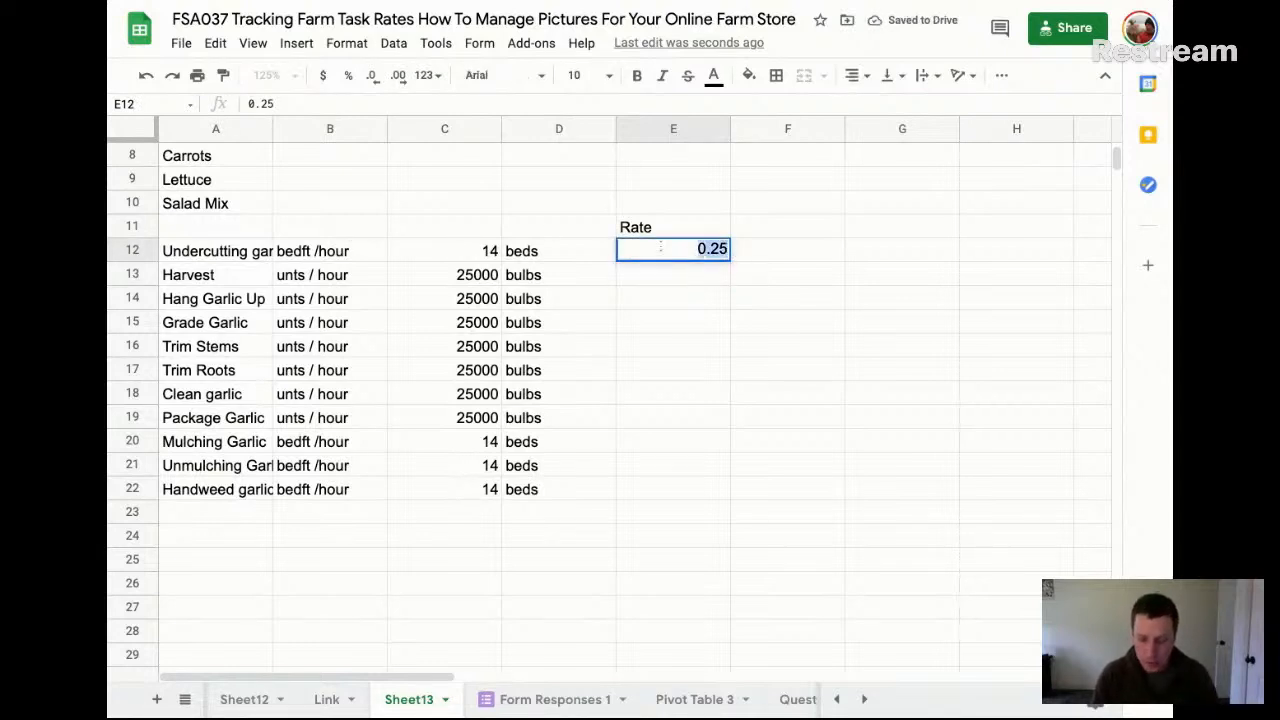
text(75)
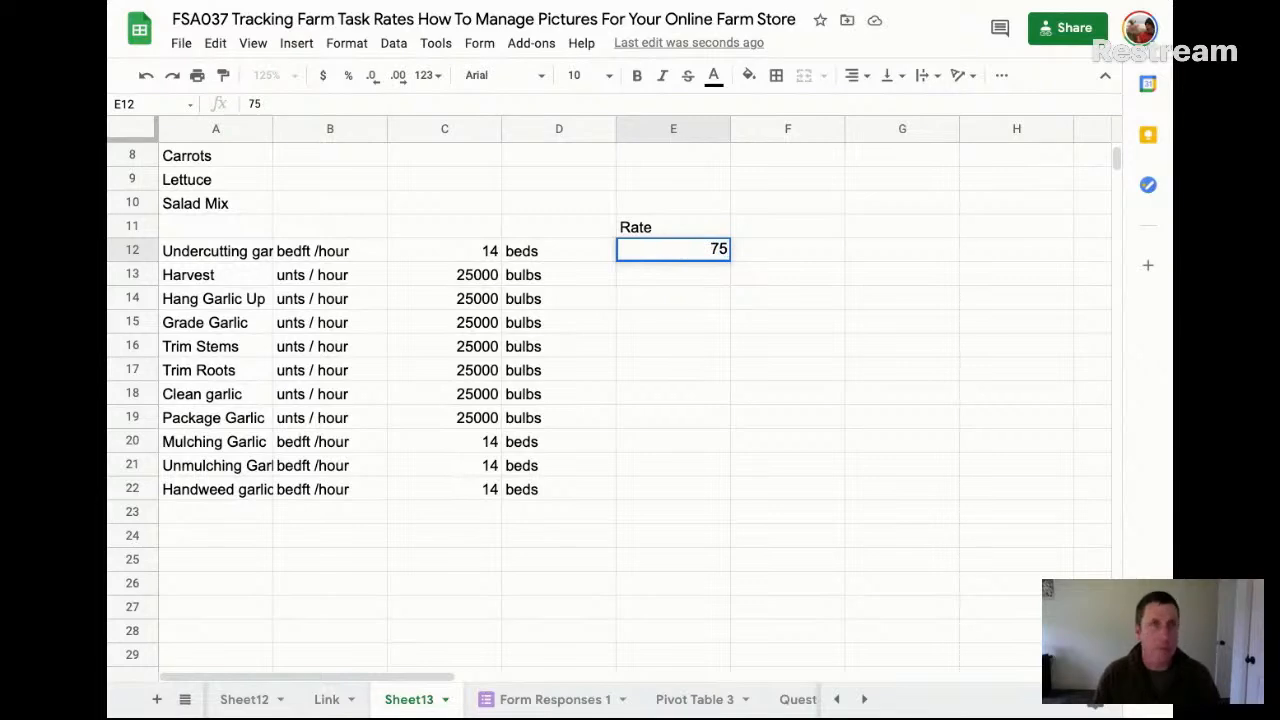
key(Return)
key(Up)
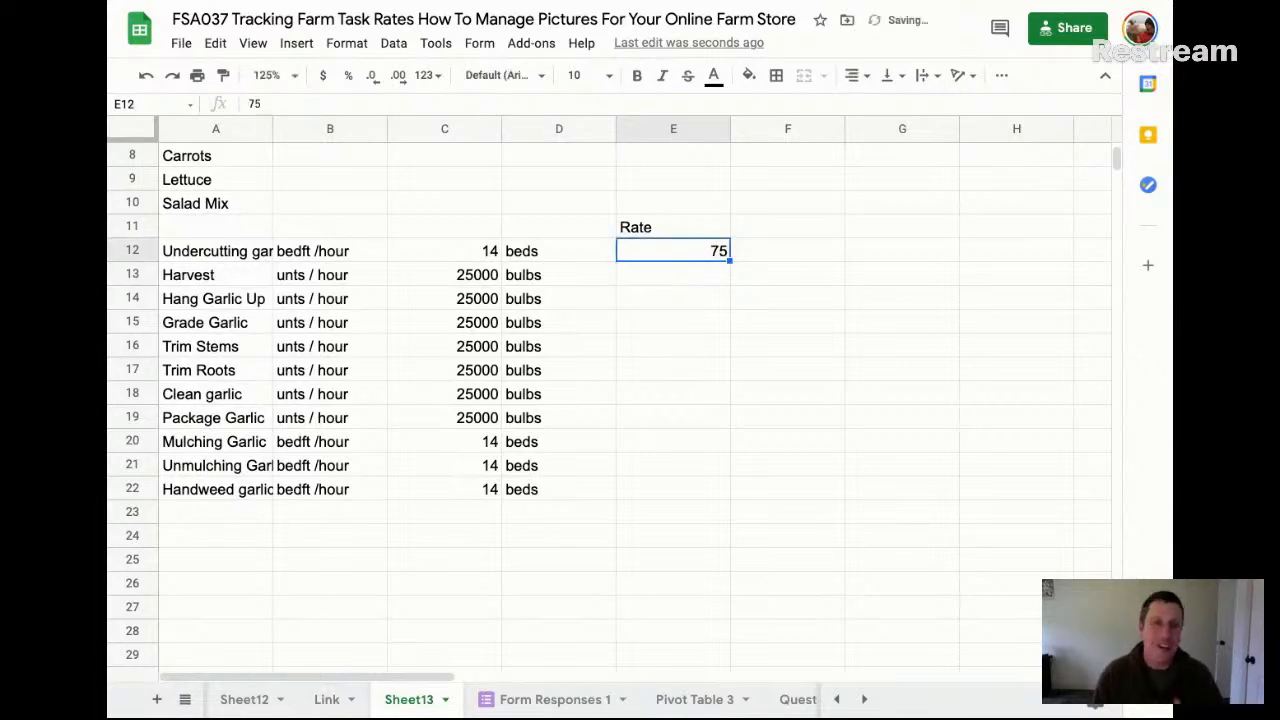
key(Delete)
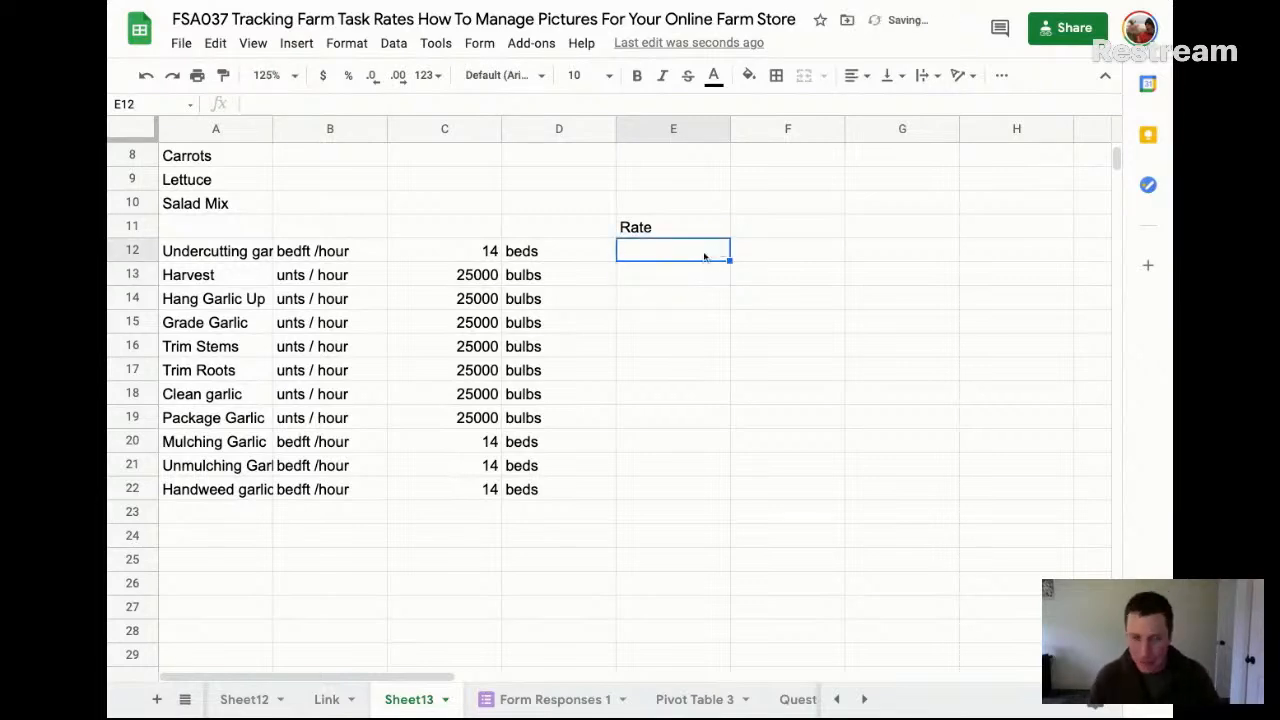
Replace the "Rate" heading in E11 with "Metric"
key(Up)
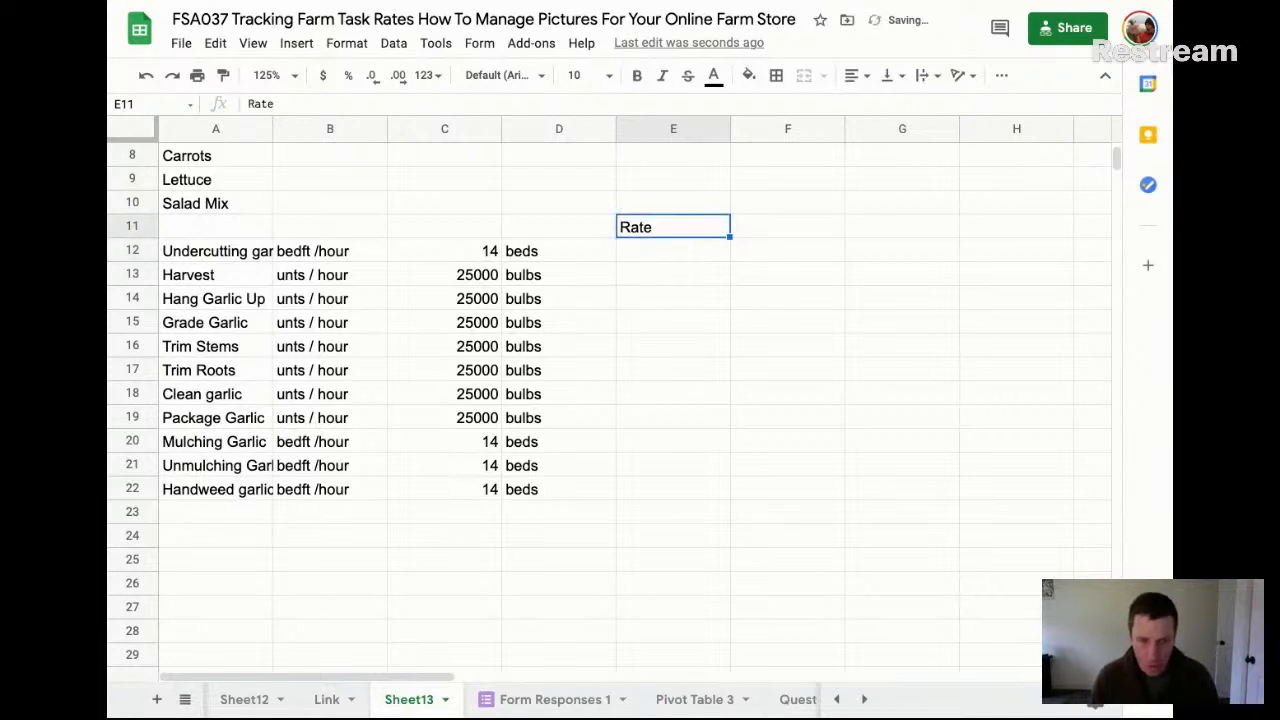
text(75)
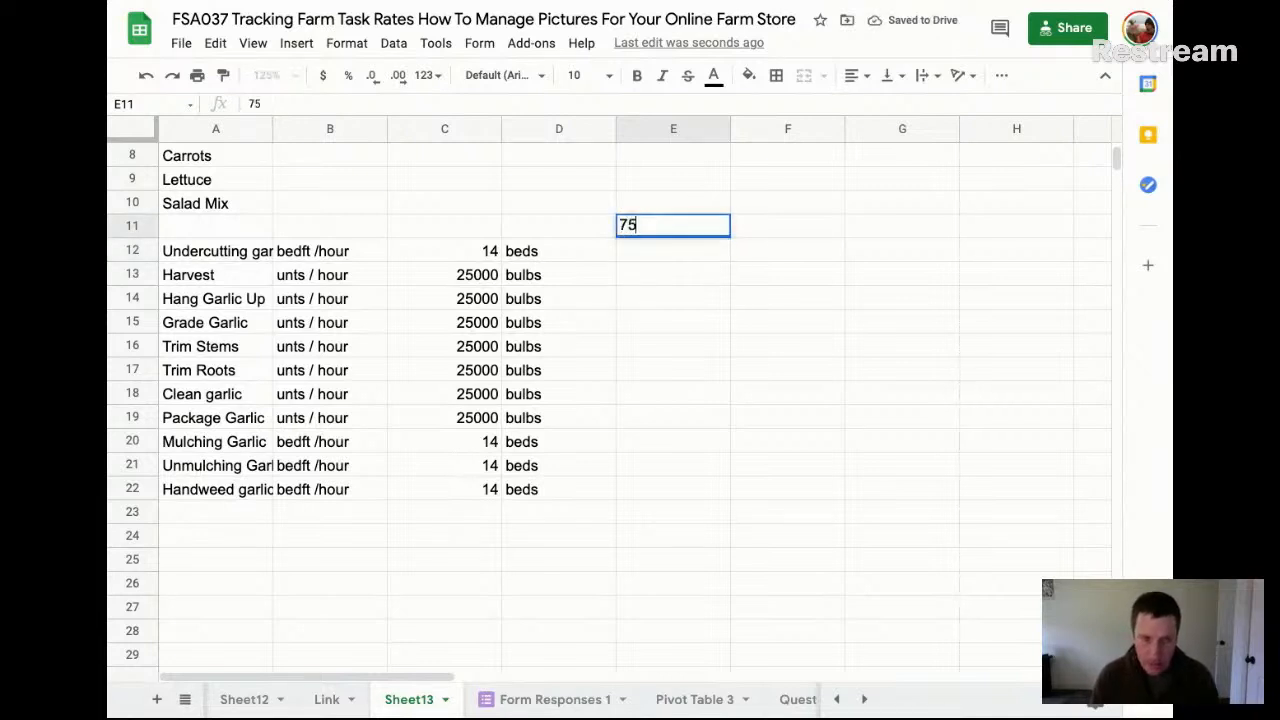
key(Return)
key(Up)
text(M)
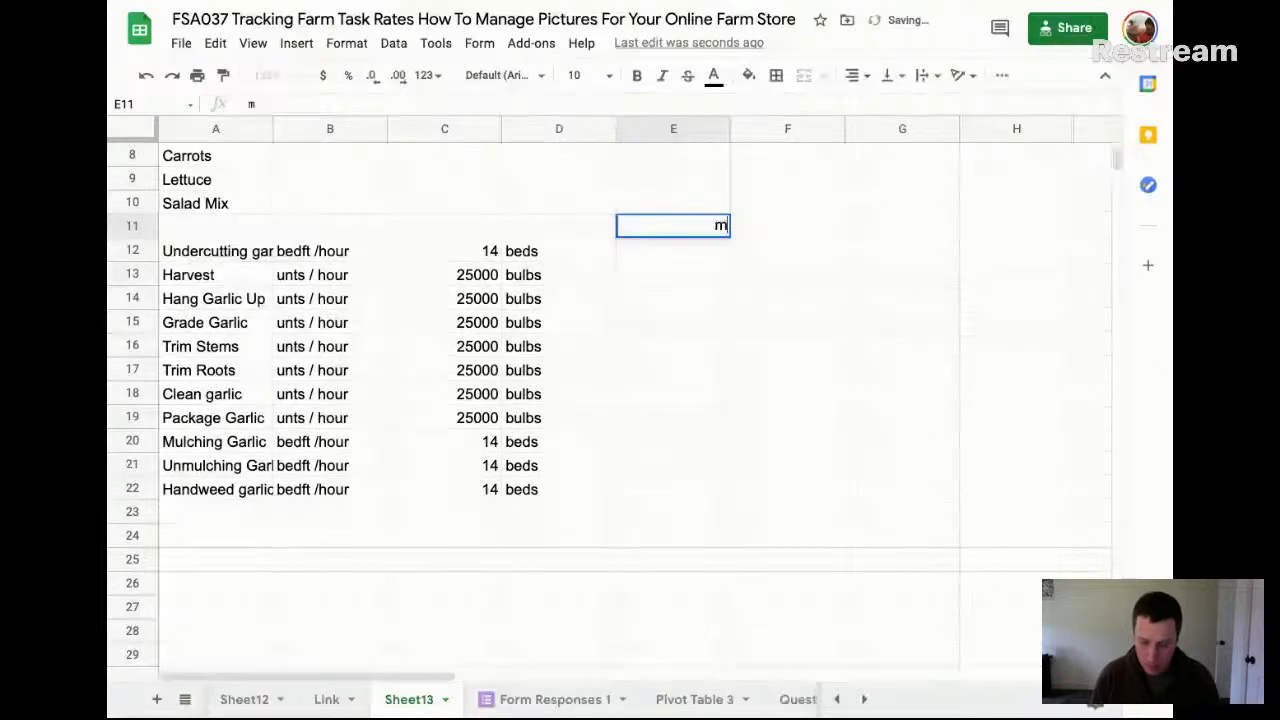
key(BackSpace)
text(Metric)
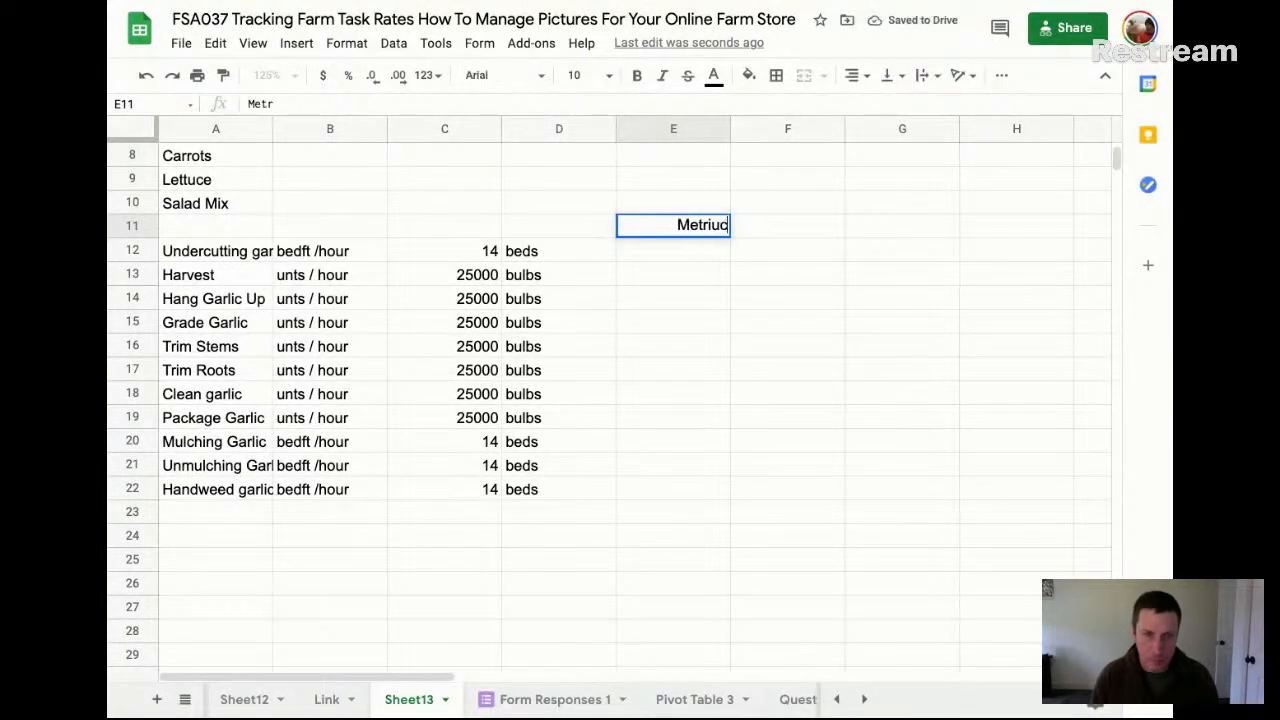
key(Return)
key(Up)
Enter 75 as the undercutting metric in E12, and add a "Time" heading in F11 with 15 below it
key(Down)
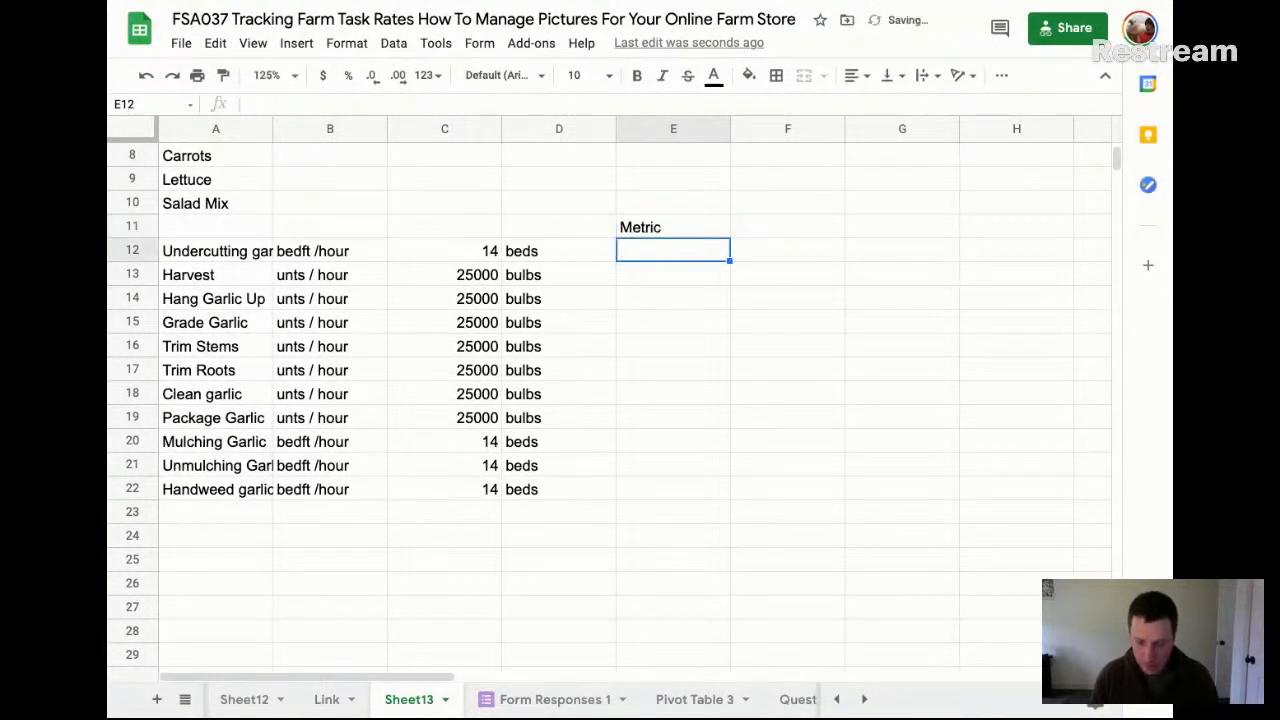
text(75)
key(Right)
key(Up)
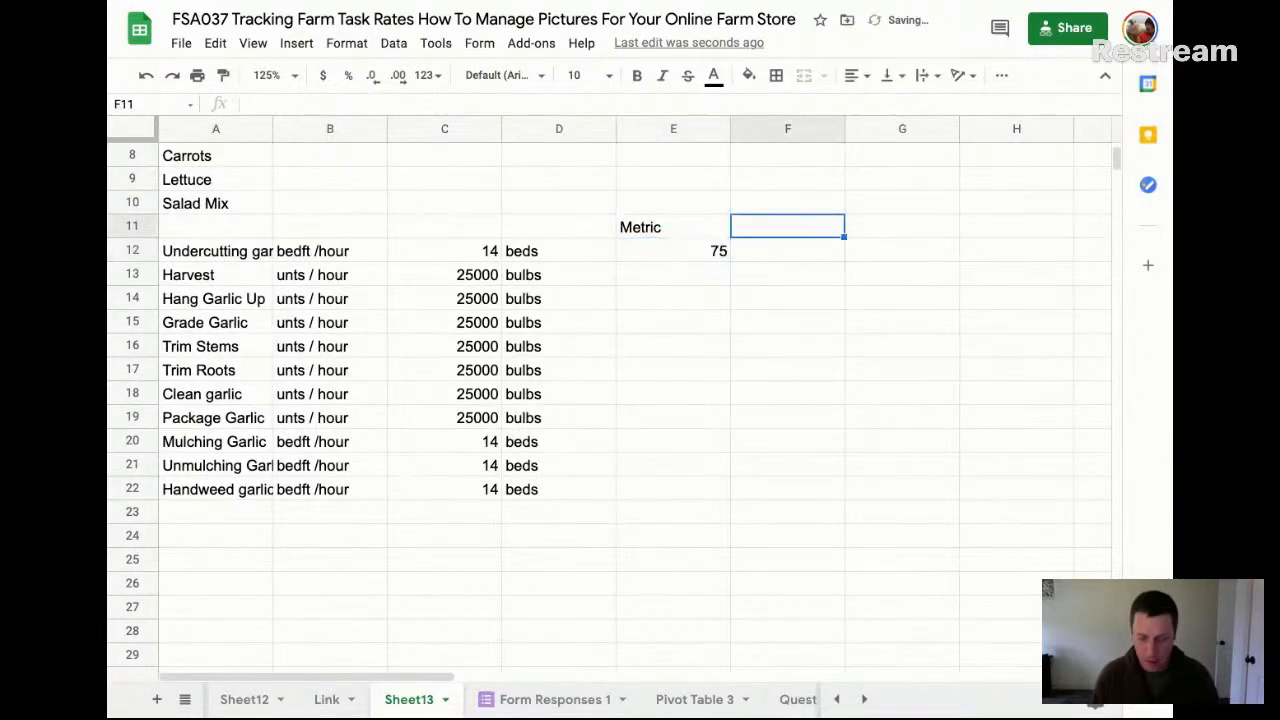
text(Time)
key(Return)
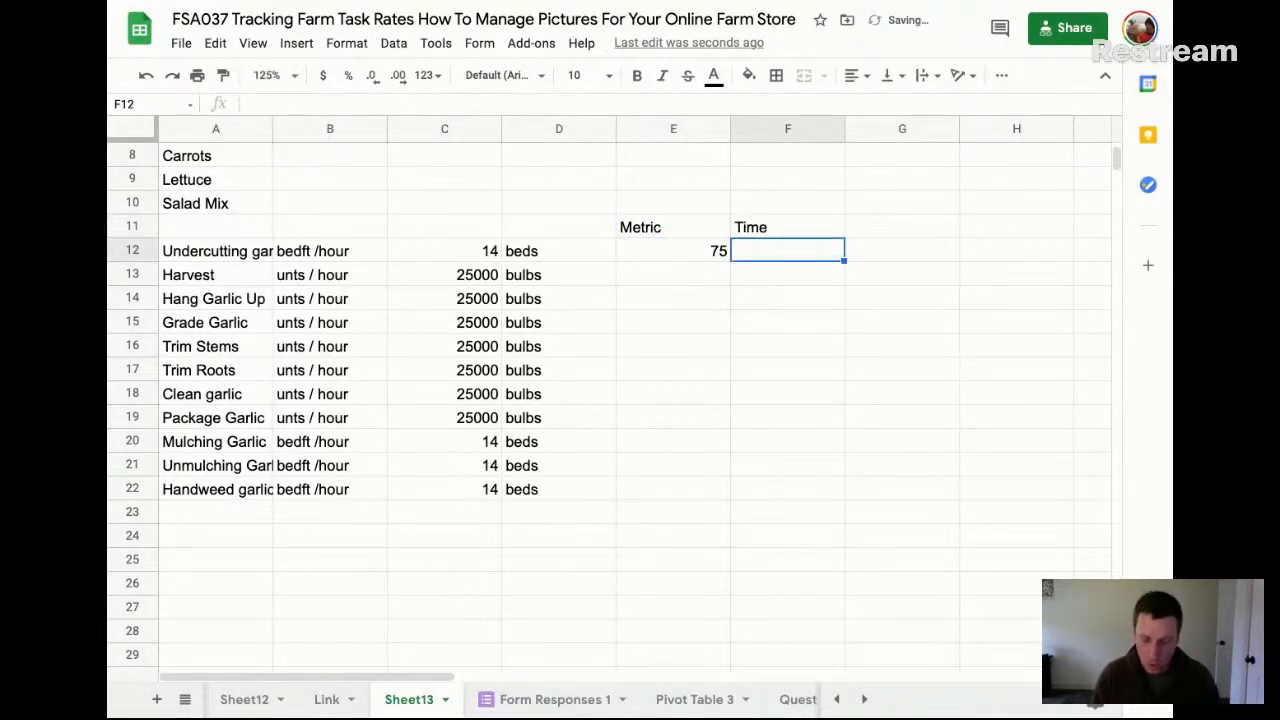
text(60)
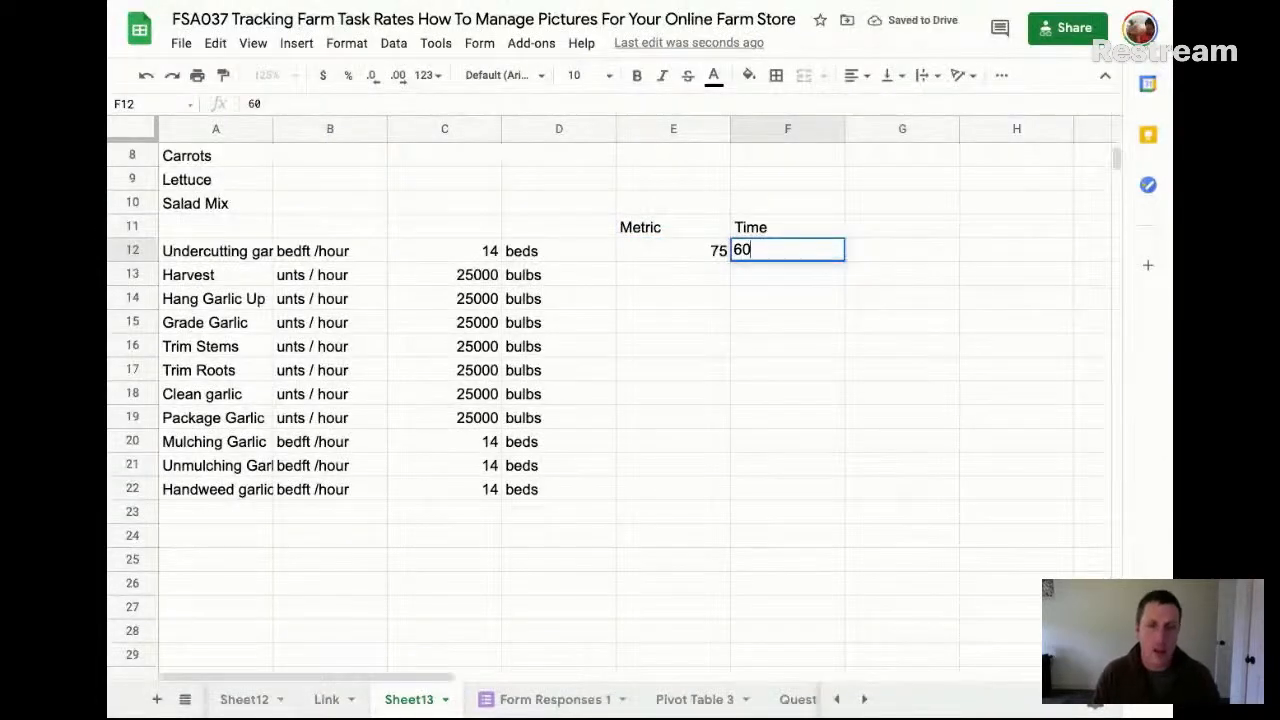
key(Up)
key(Down)
text(15)
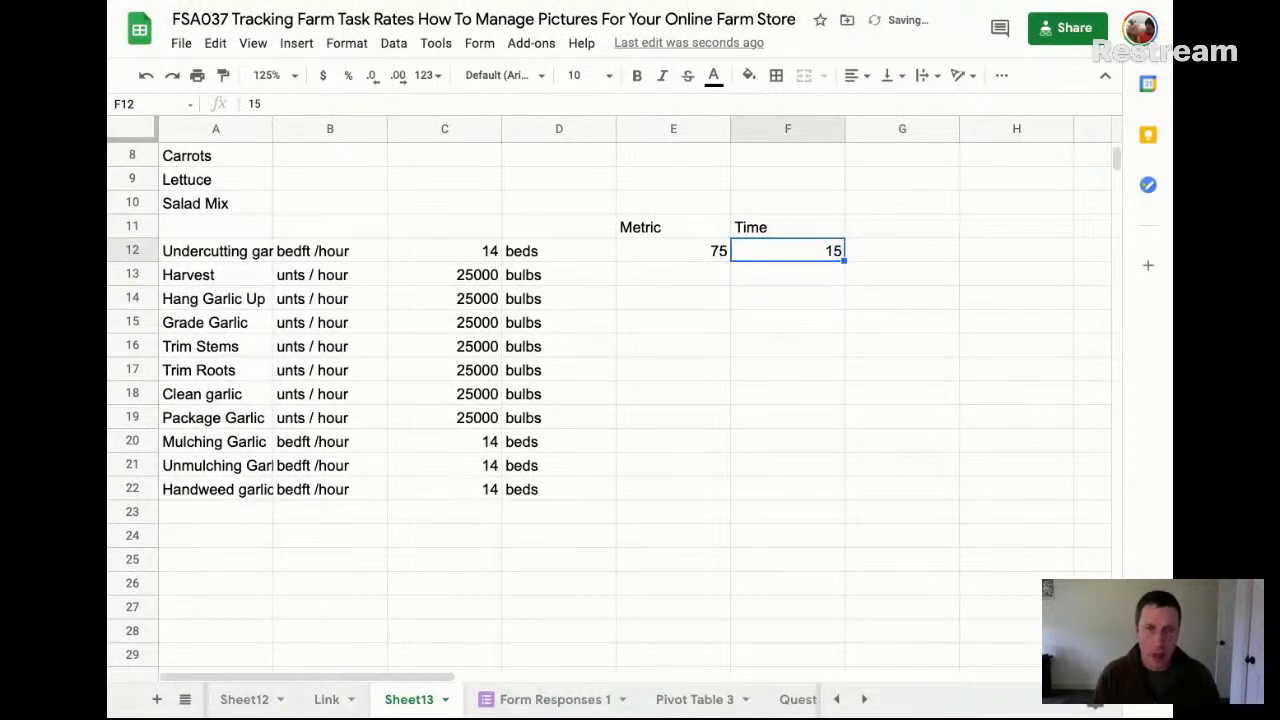
Enter a formula in G12 that divides the metric by the time, =E12/F12
key(Tab)
text(=)
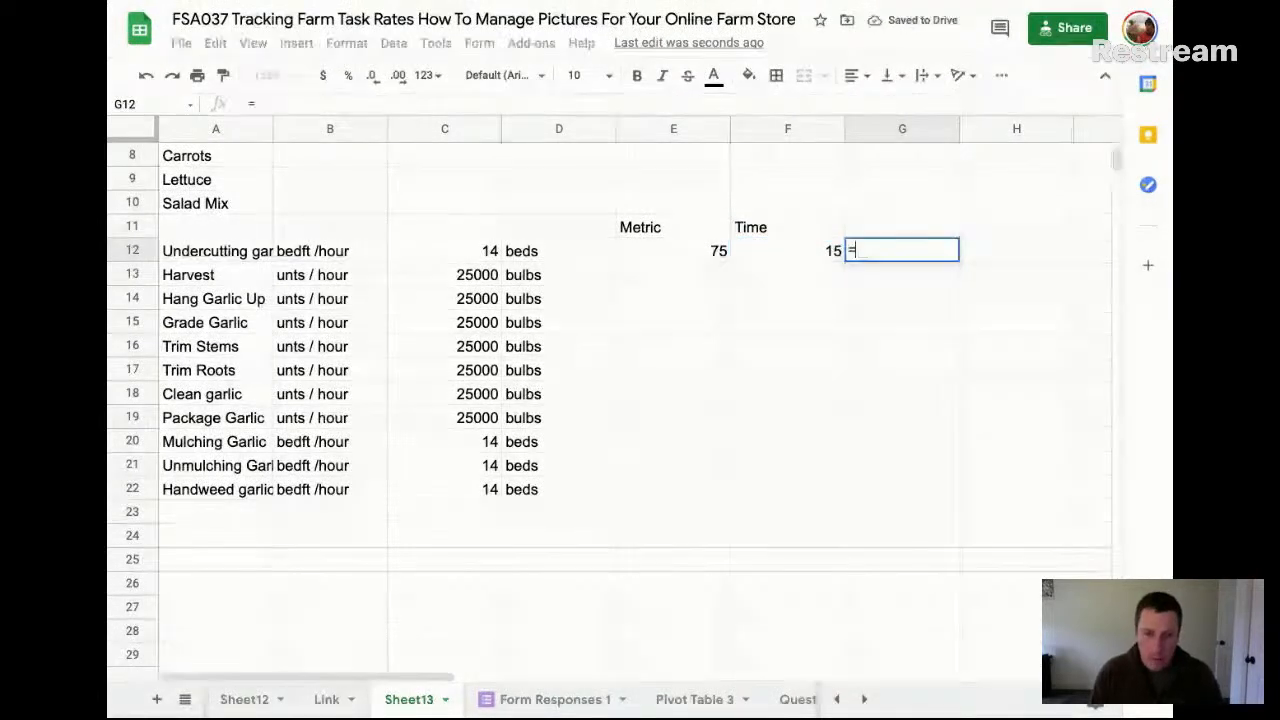
key(Left)
key(Left)
text(/)
key(Left)
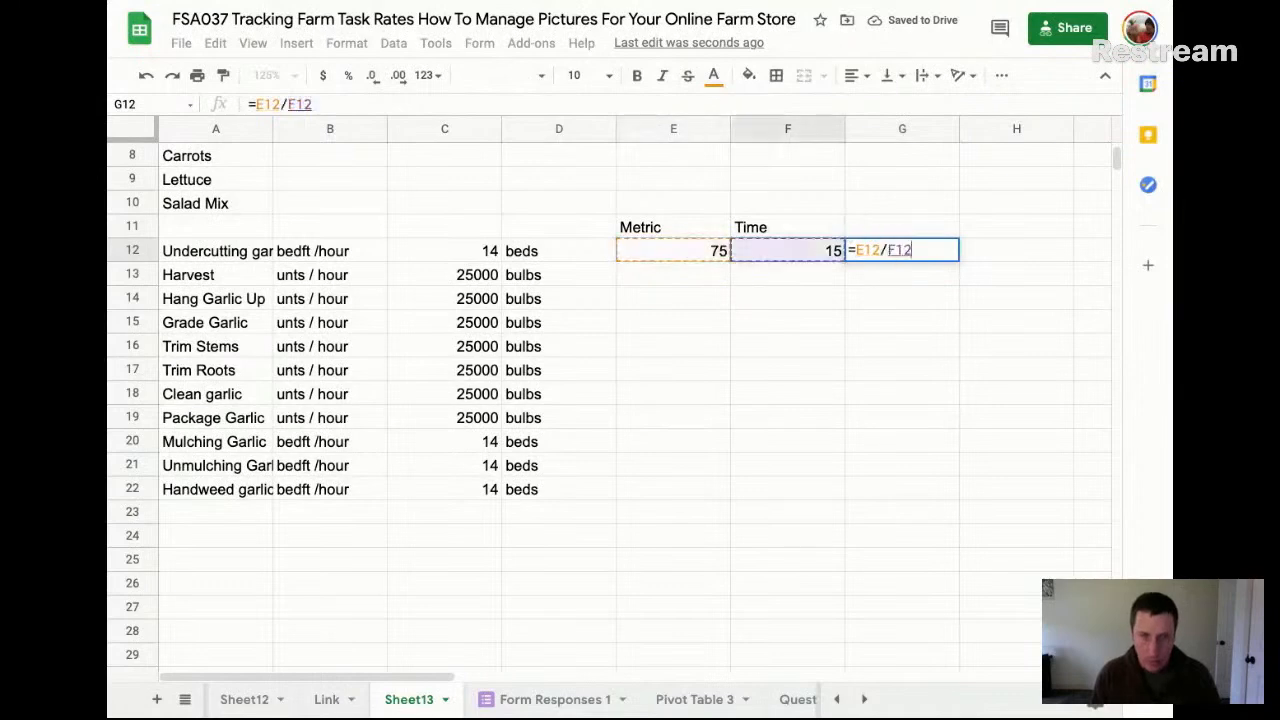
key(Return)
key(Up)
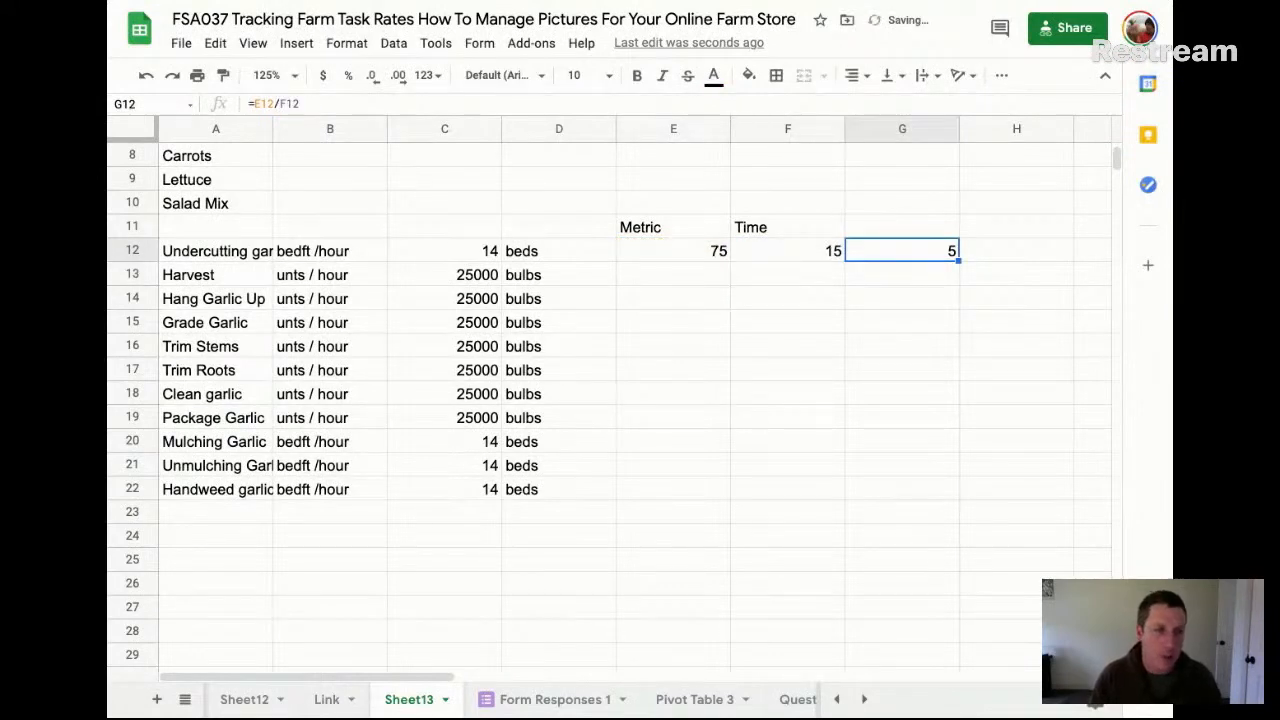
Extend the G12 formula to an hourly rate by multiplying it by 60, =E12/F12*60
double_click(940, 252)
text(*60)
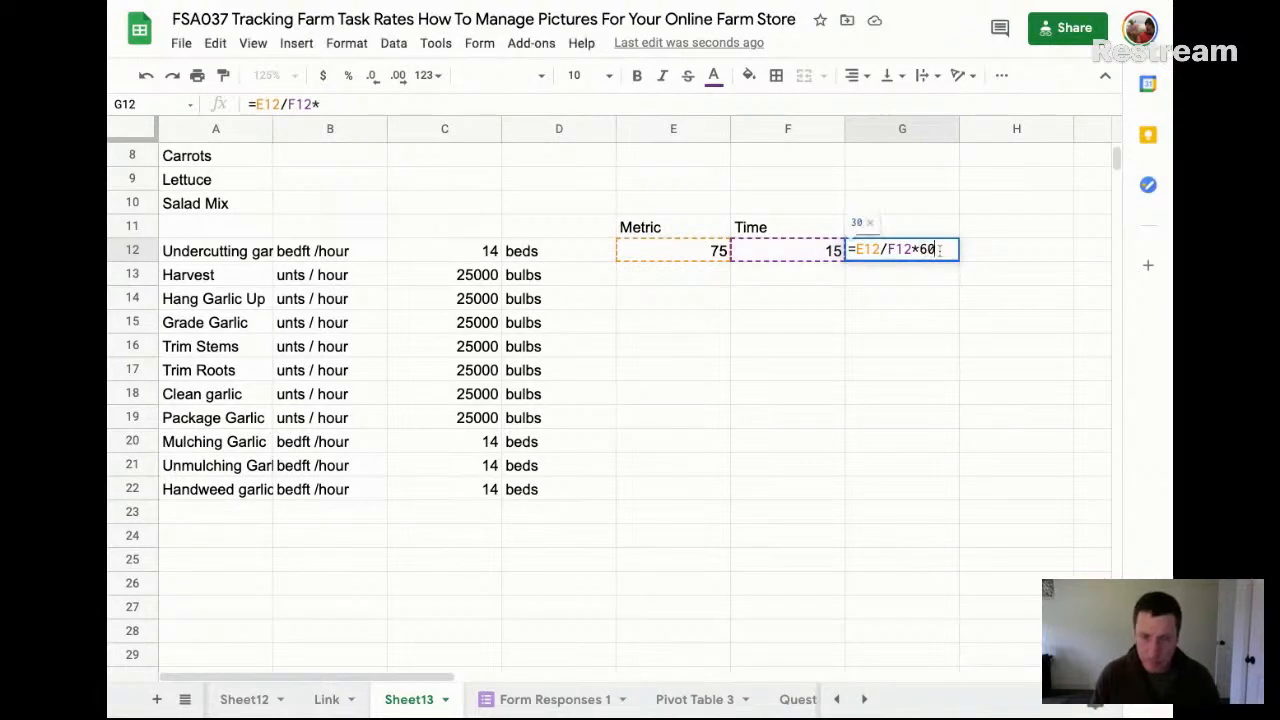
key(Return)
key(Up)
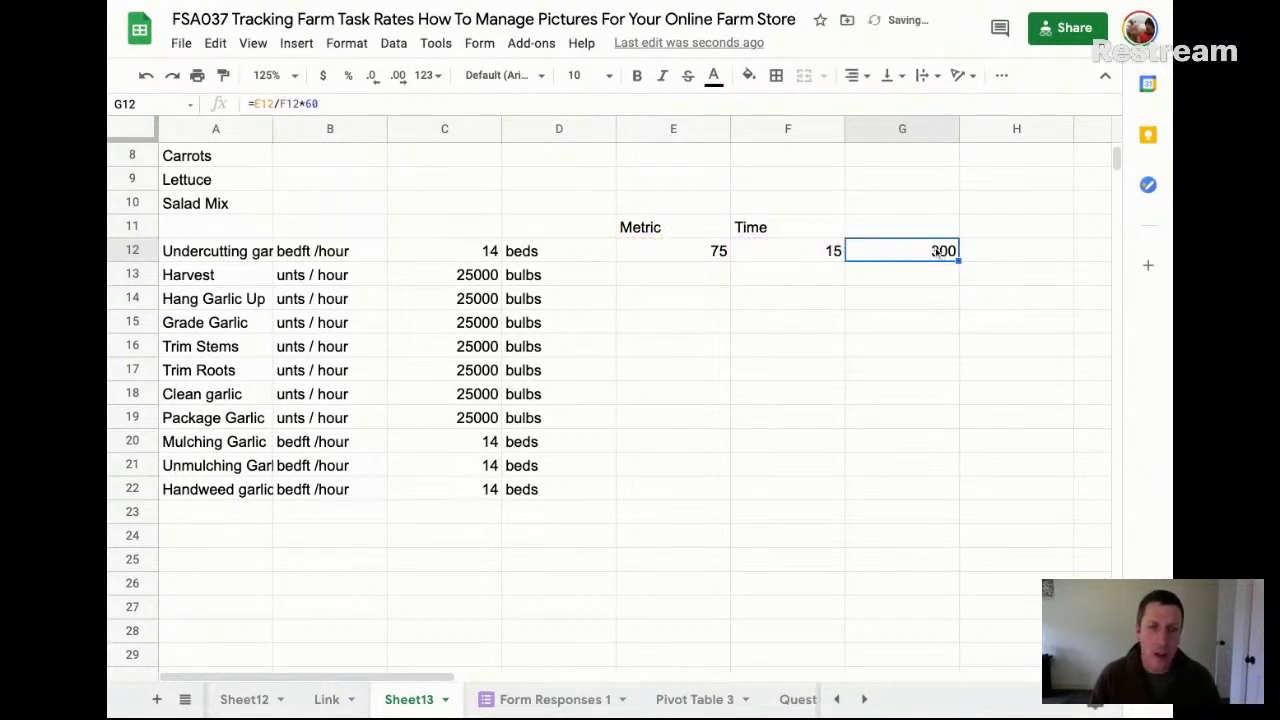
Convert the undercutting quantity in C12 to bed feet with the formula =14*300, and undo the stray entry in C13
click(455, 257)
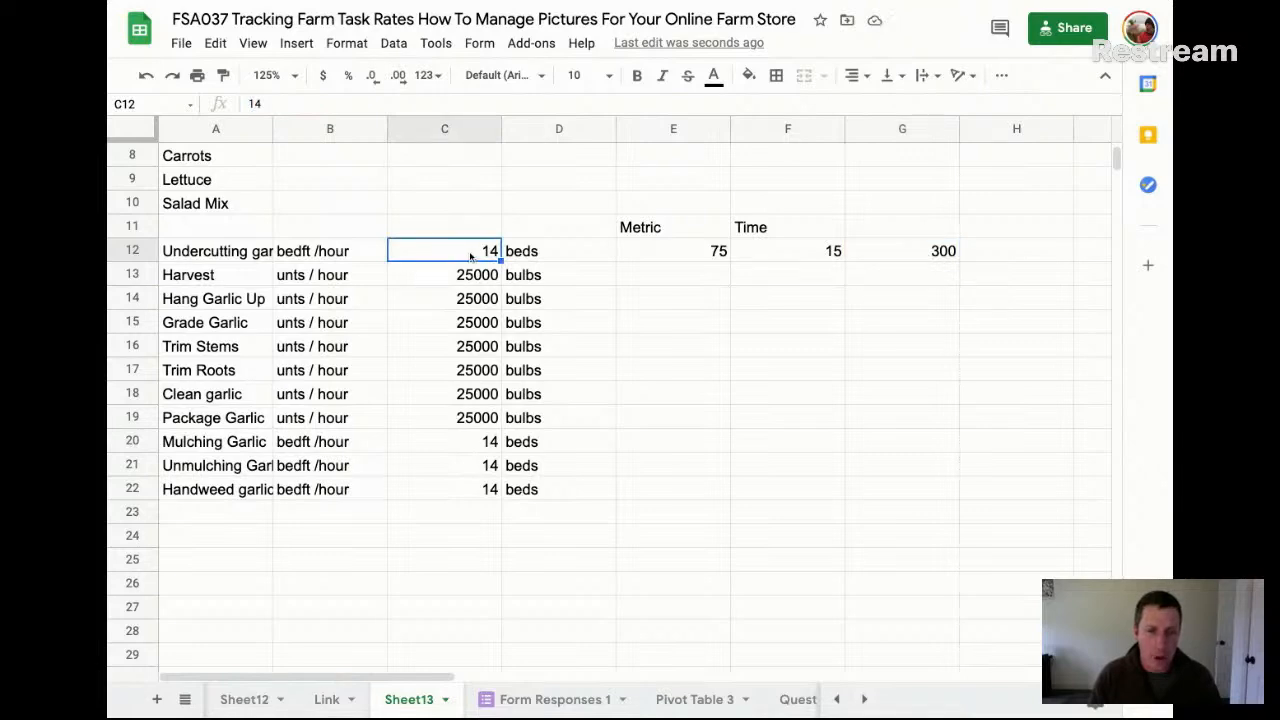
click(678, 257)
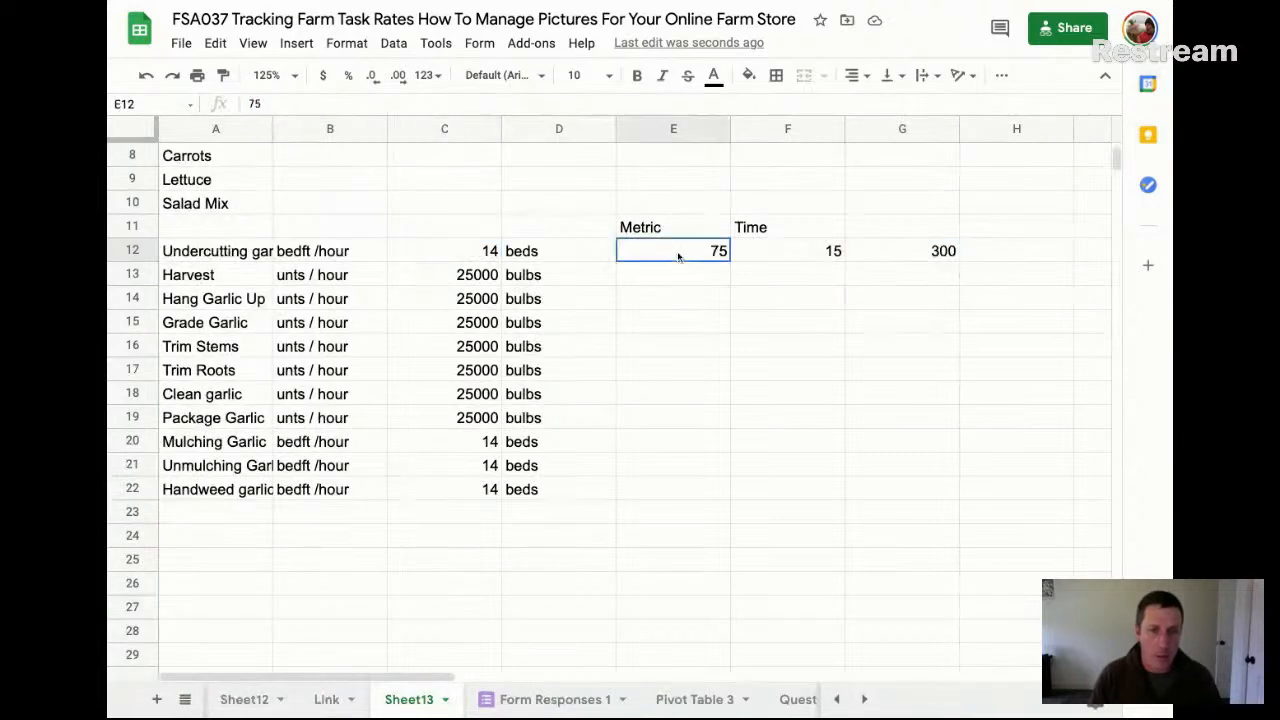
click(490, 250)
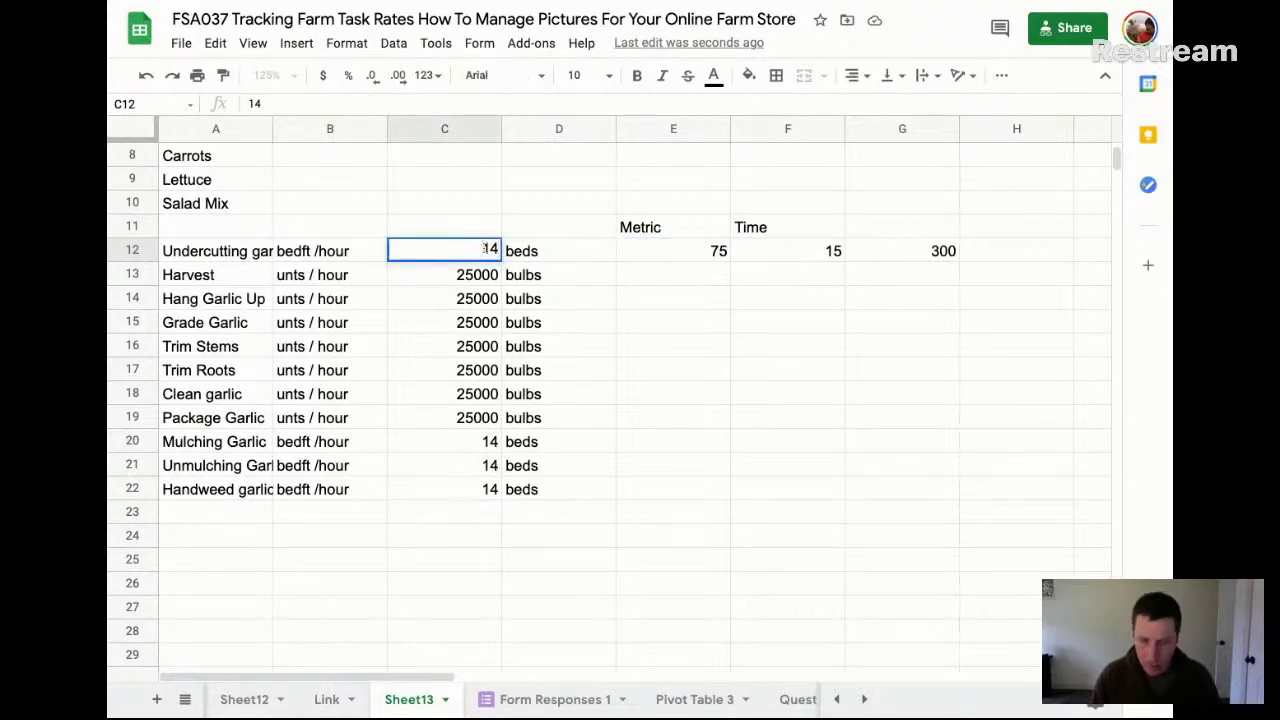
text(=14)
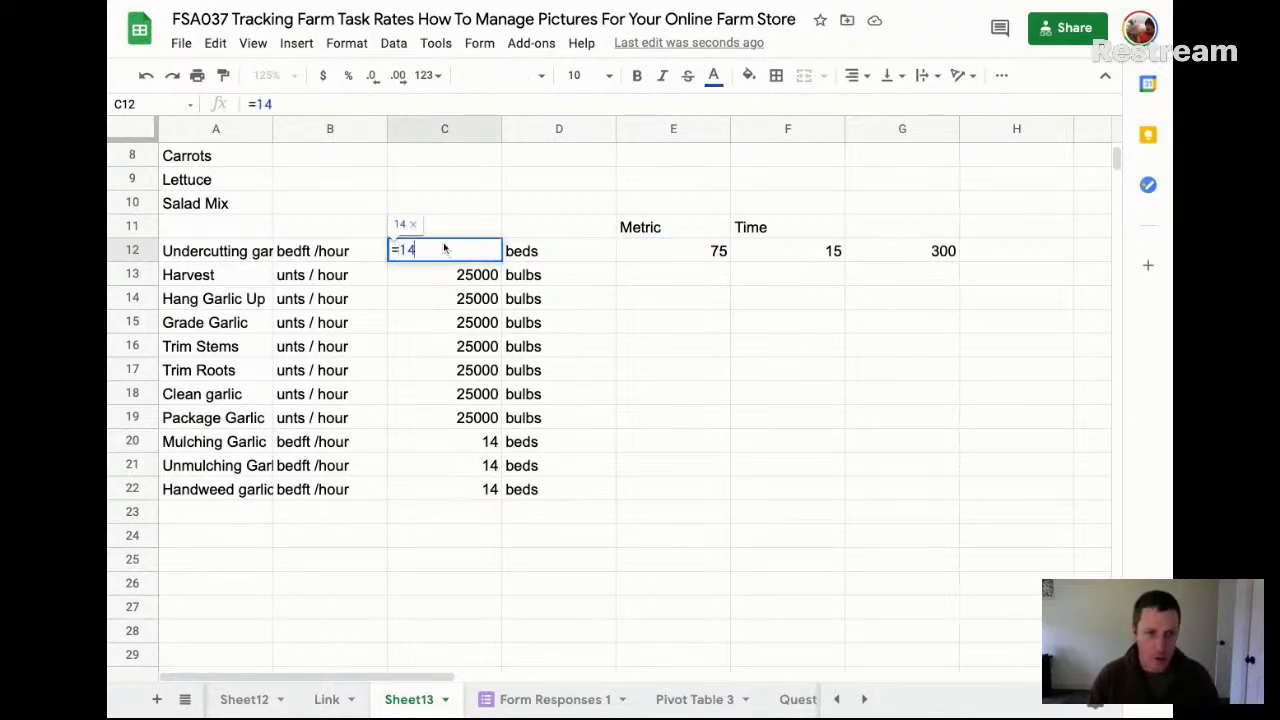
double_click(443, 248)
click(443, 245)
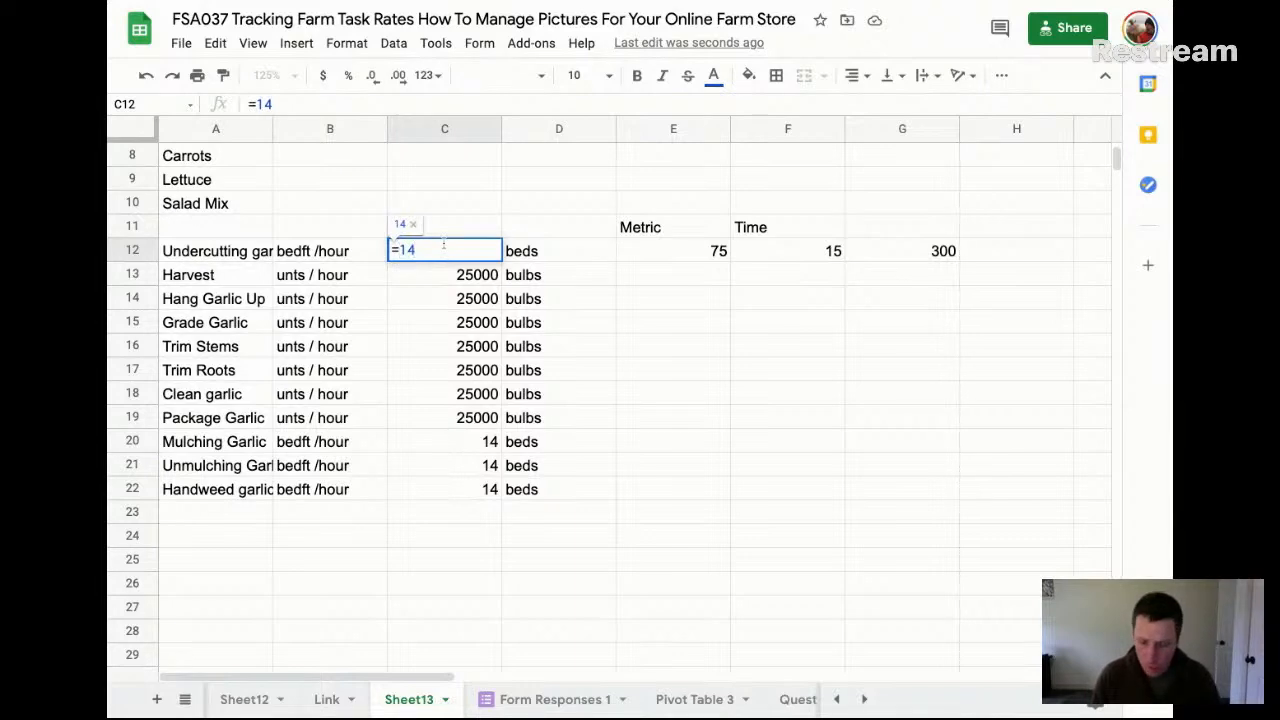
text(*300)
key(Return)
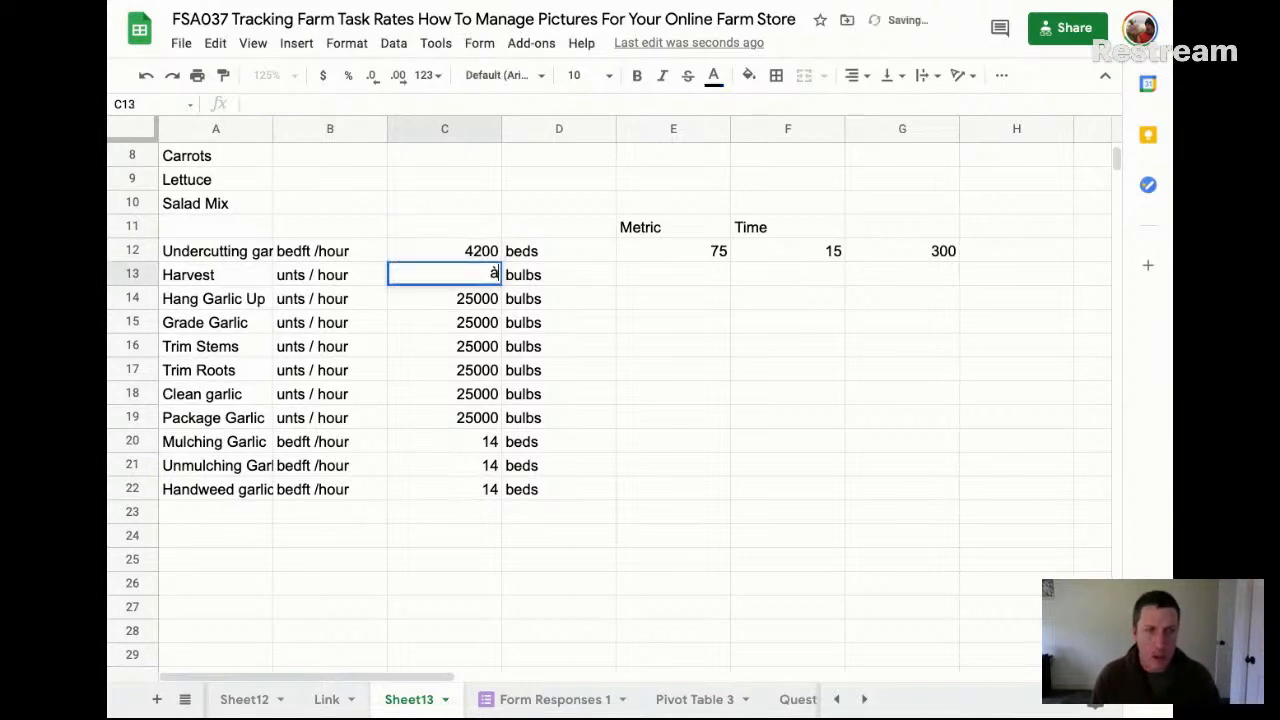
key(Up)
key(ctrl+z)
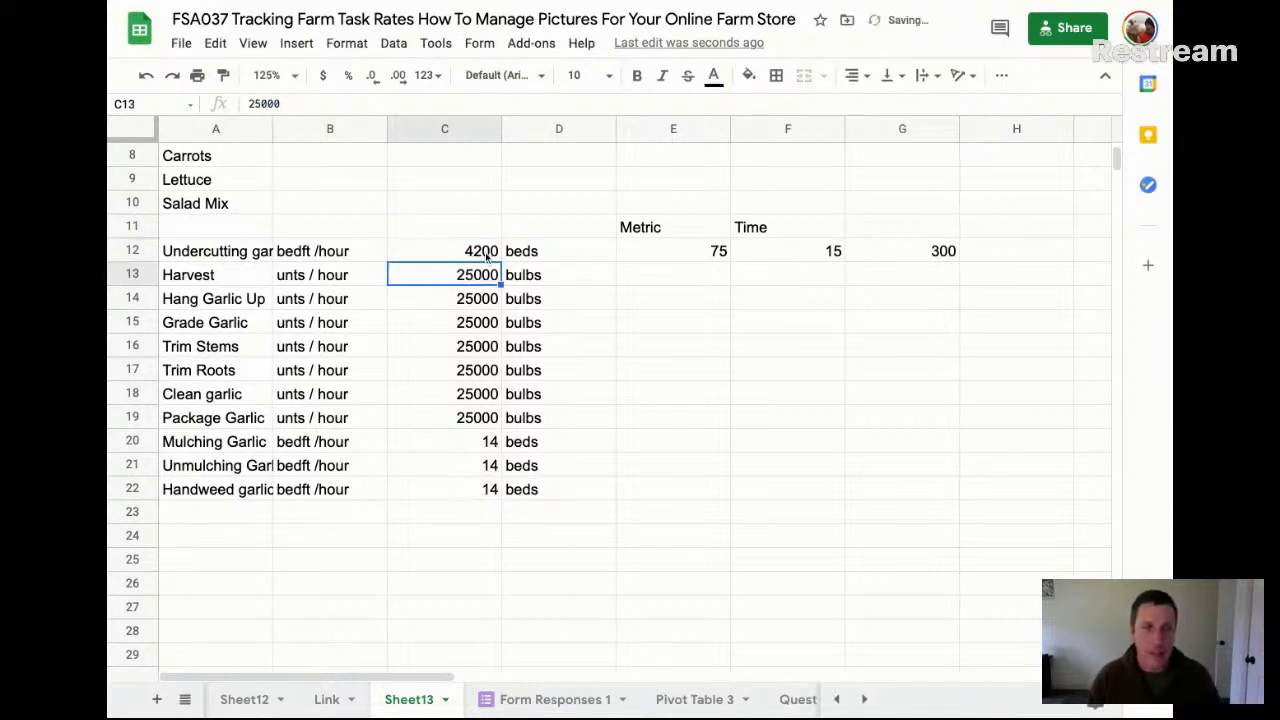
key(Up)
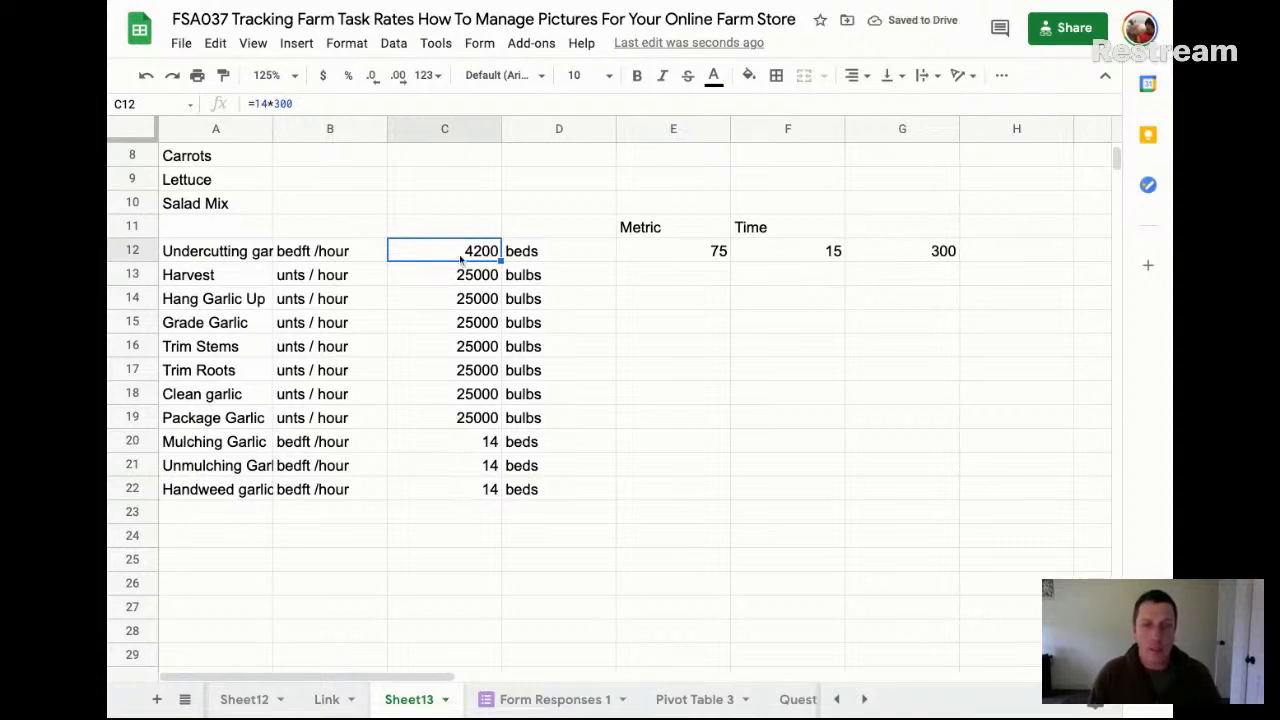
Add the column headings "Rate" in G11 and "Time to take" in H11
click(931, 256)
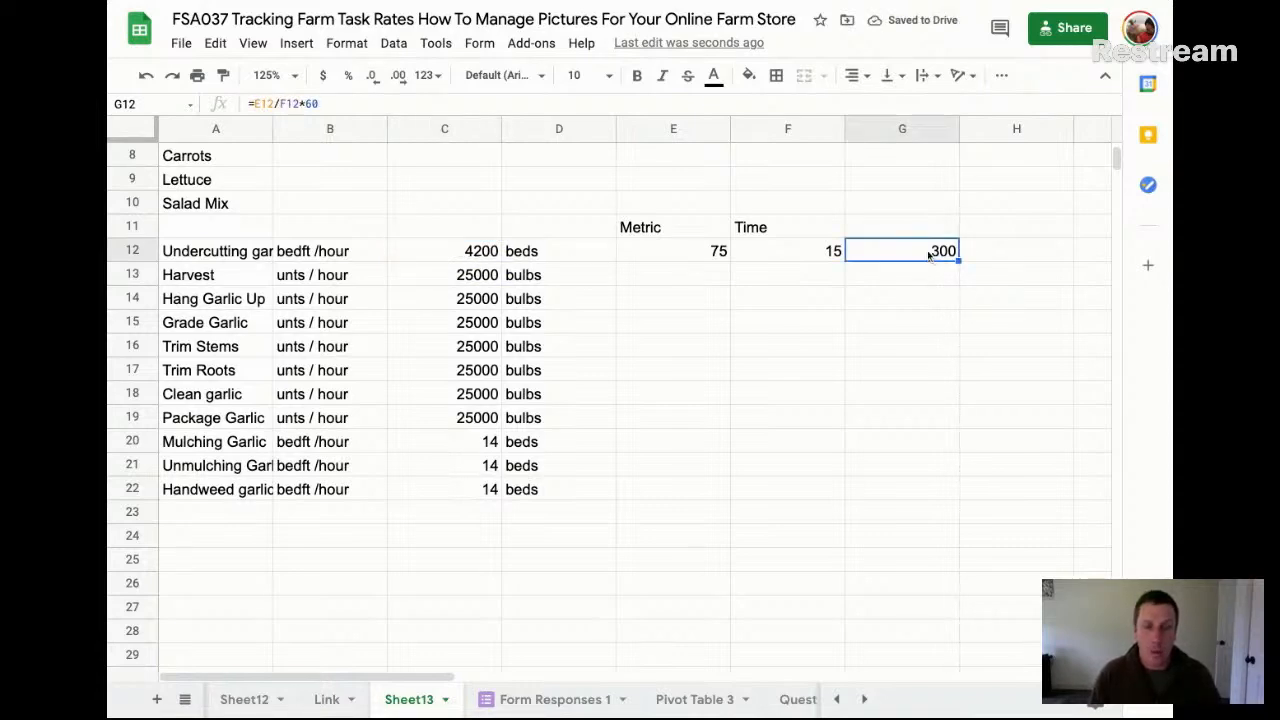
click(913, 224)
text(Rate)
key(Return)
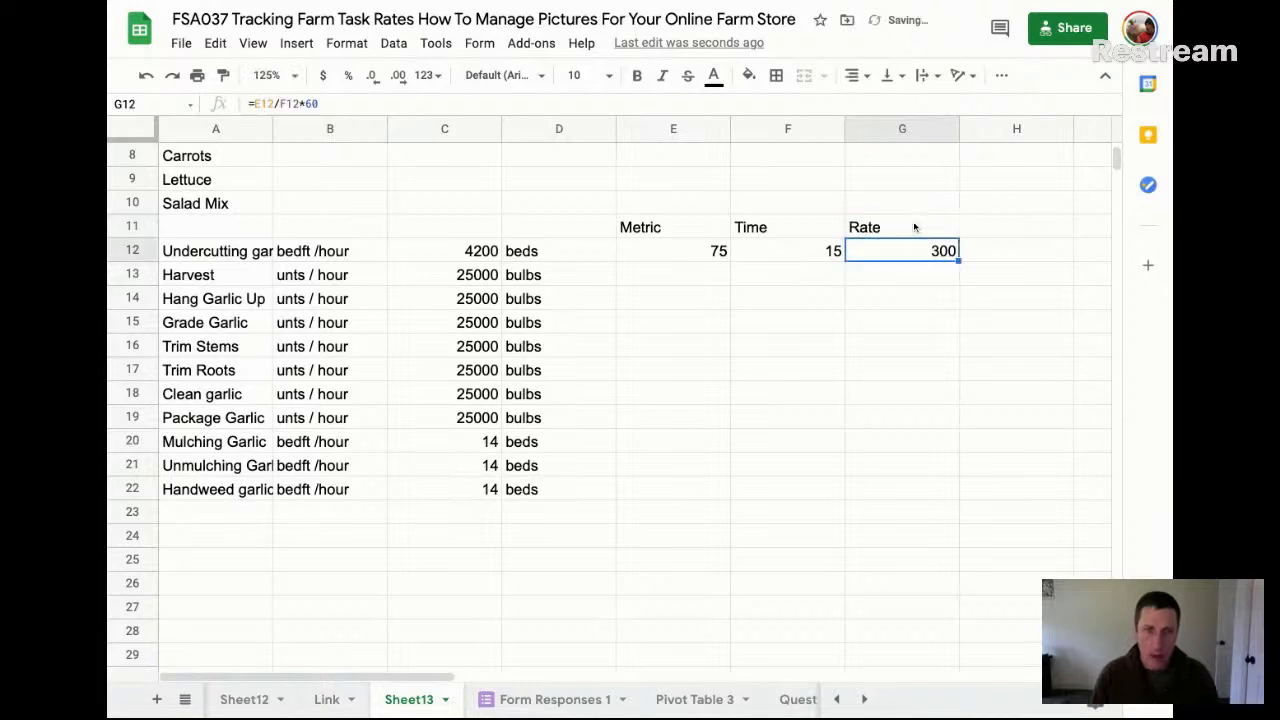
key(Up)
key(Right)
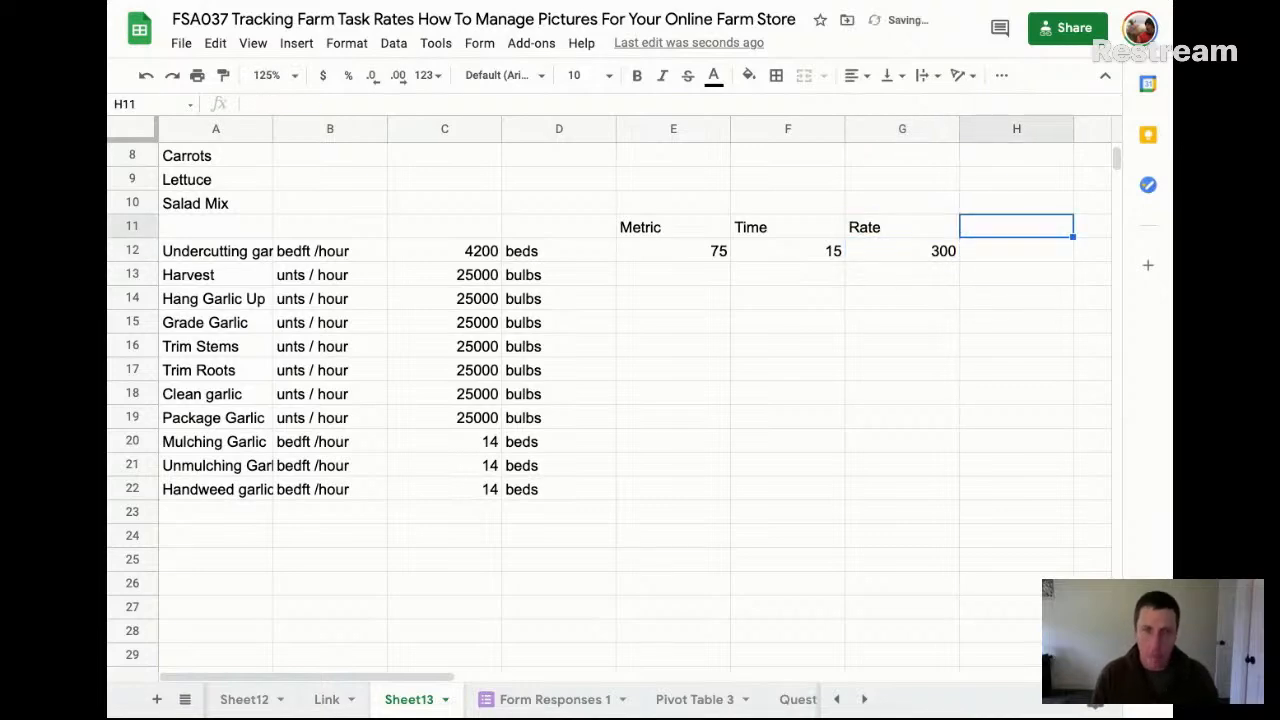
text(Time ta)
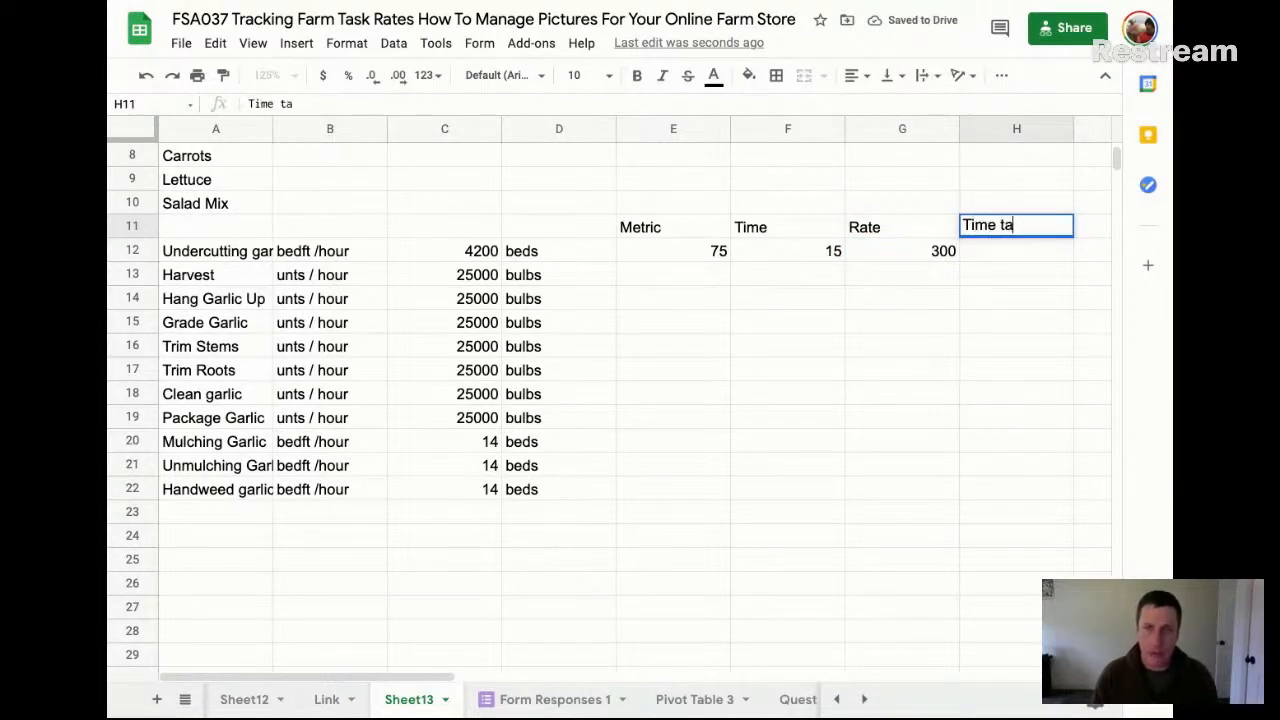
key(BackSpace)
text(o take)
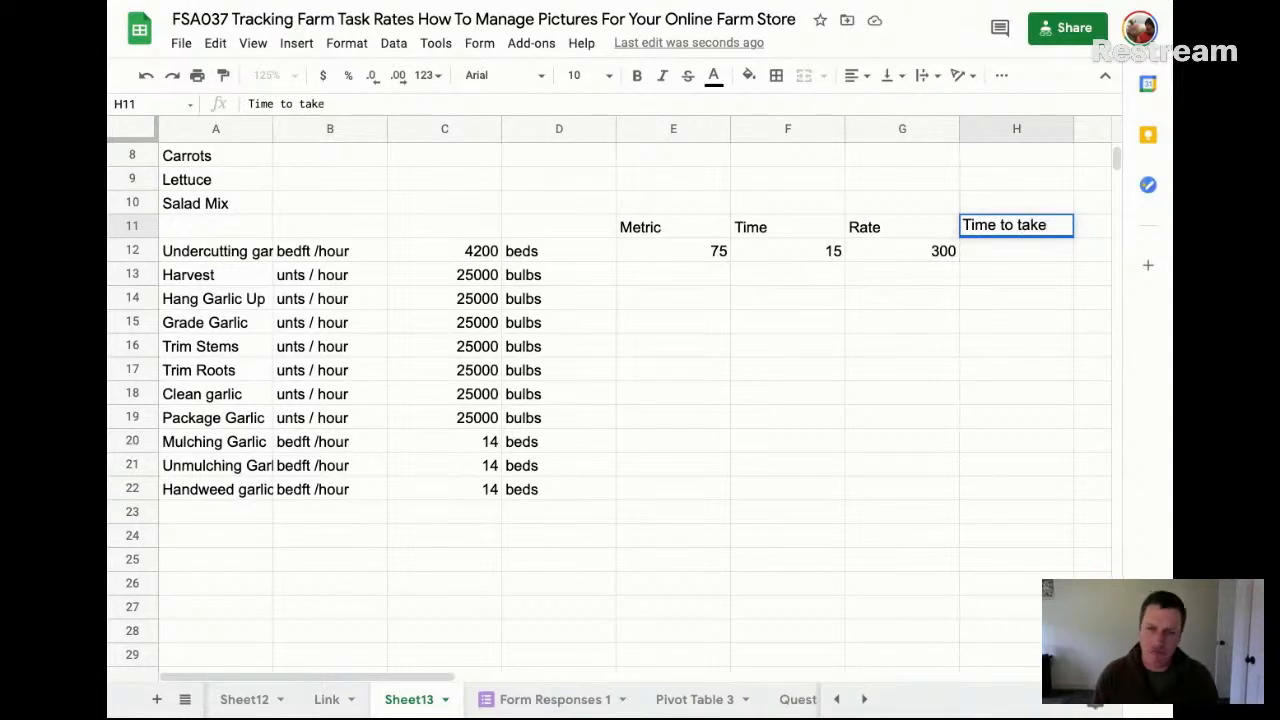
key(Return)
Calculate the undercutting time in H12 by dividing the quantity by the rate, =C12/G12
text(=)
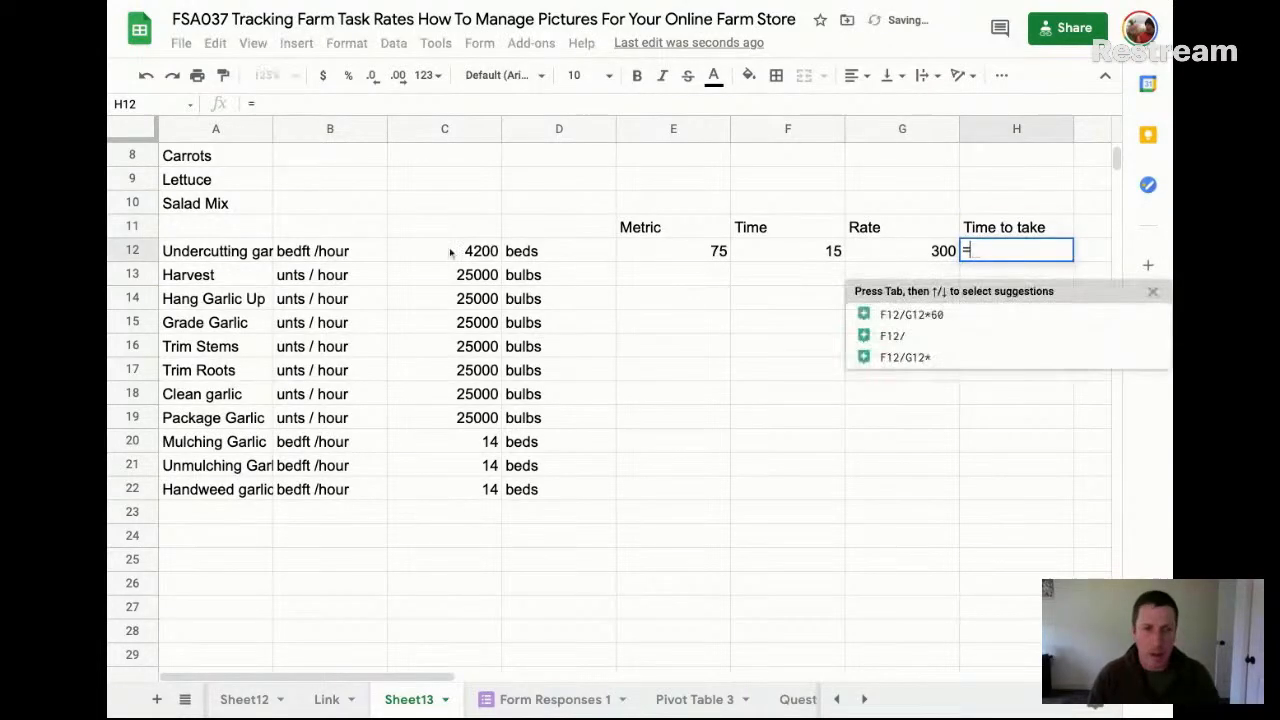
click(452, 253)
text(/)
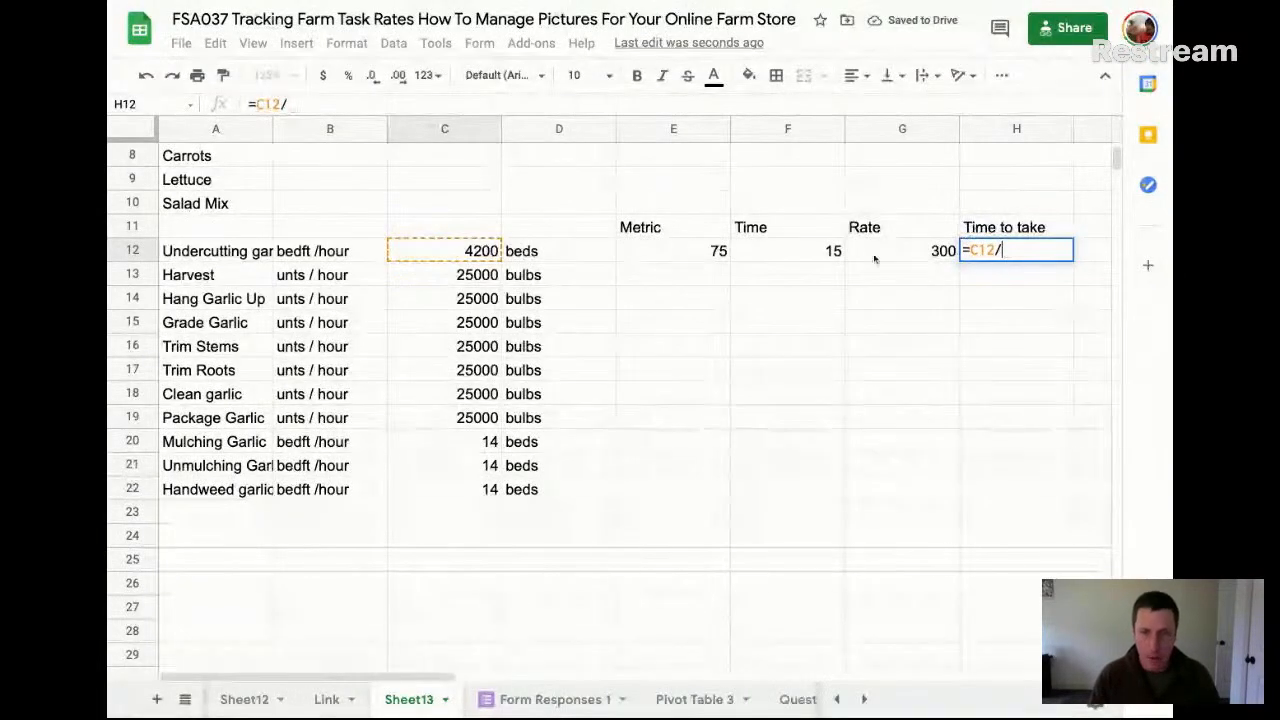
click(940, 252)
key(Return)
key(Up)
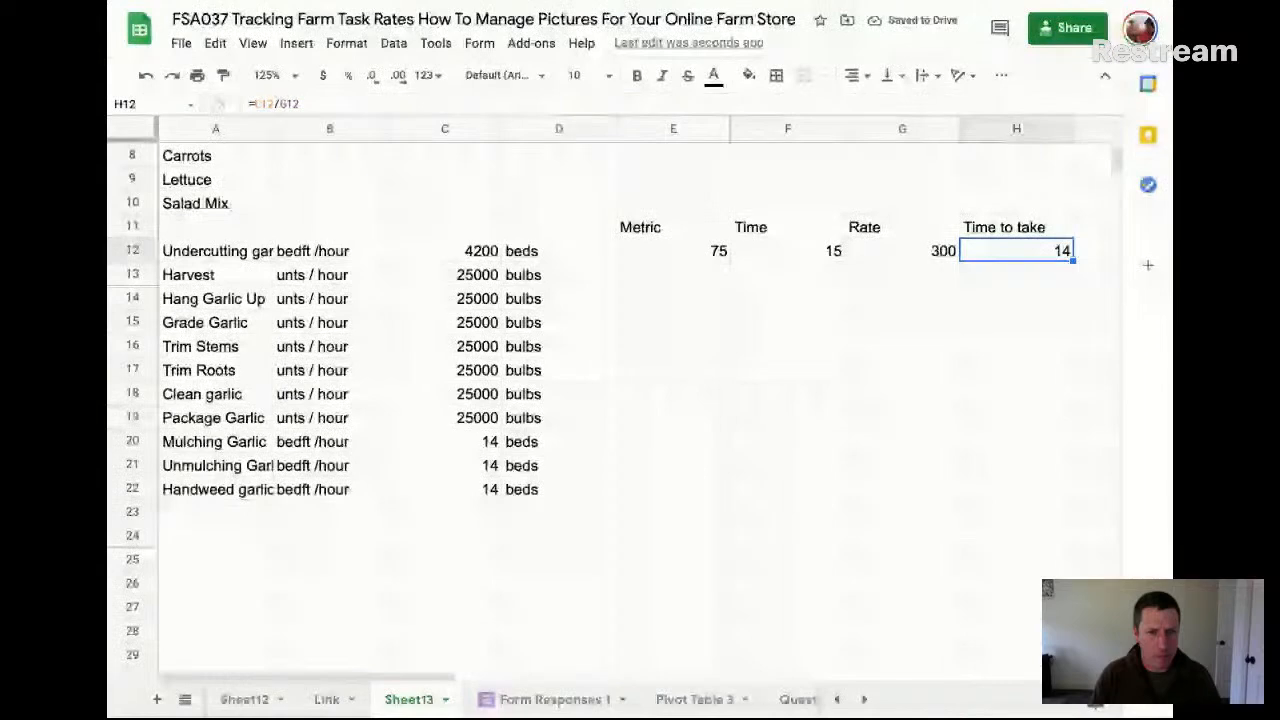
Check the rate and time formulas in row 12, and set the undercutting metric in E12 to 300
click(921, 251)
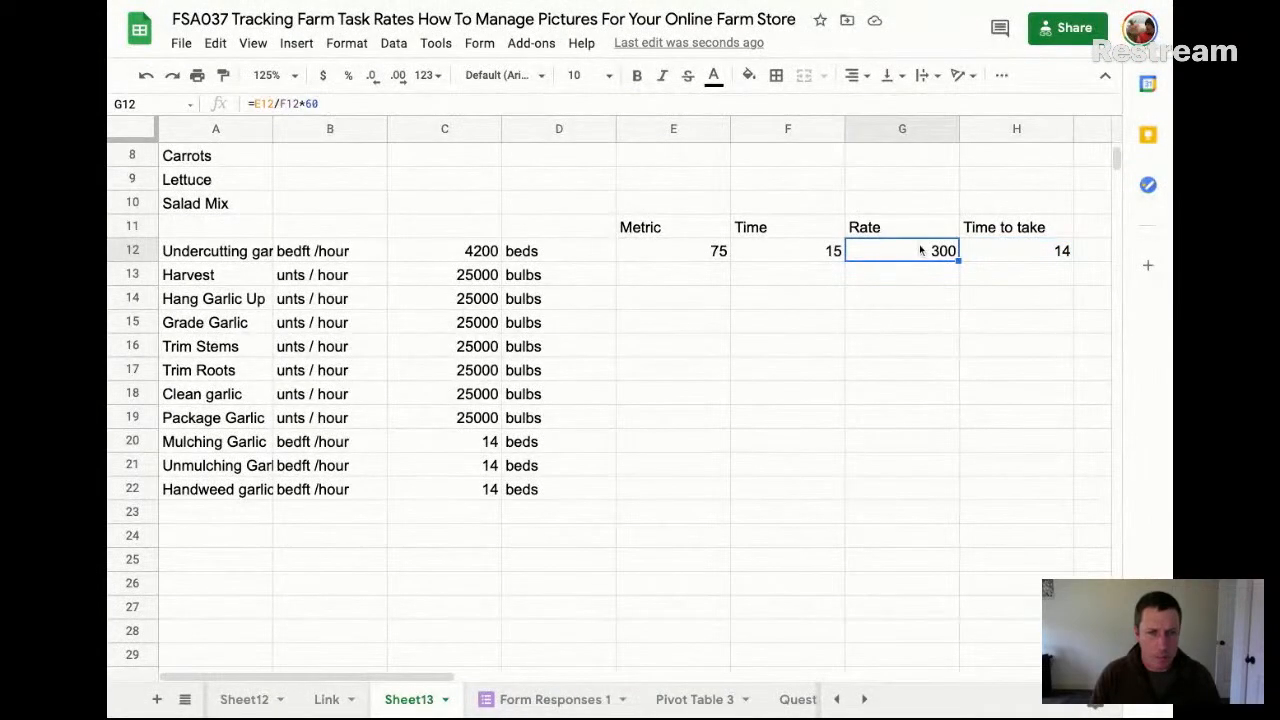
click(997, 246)
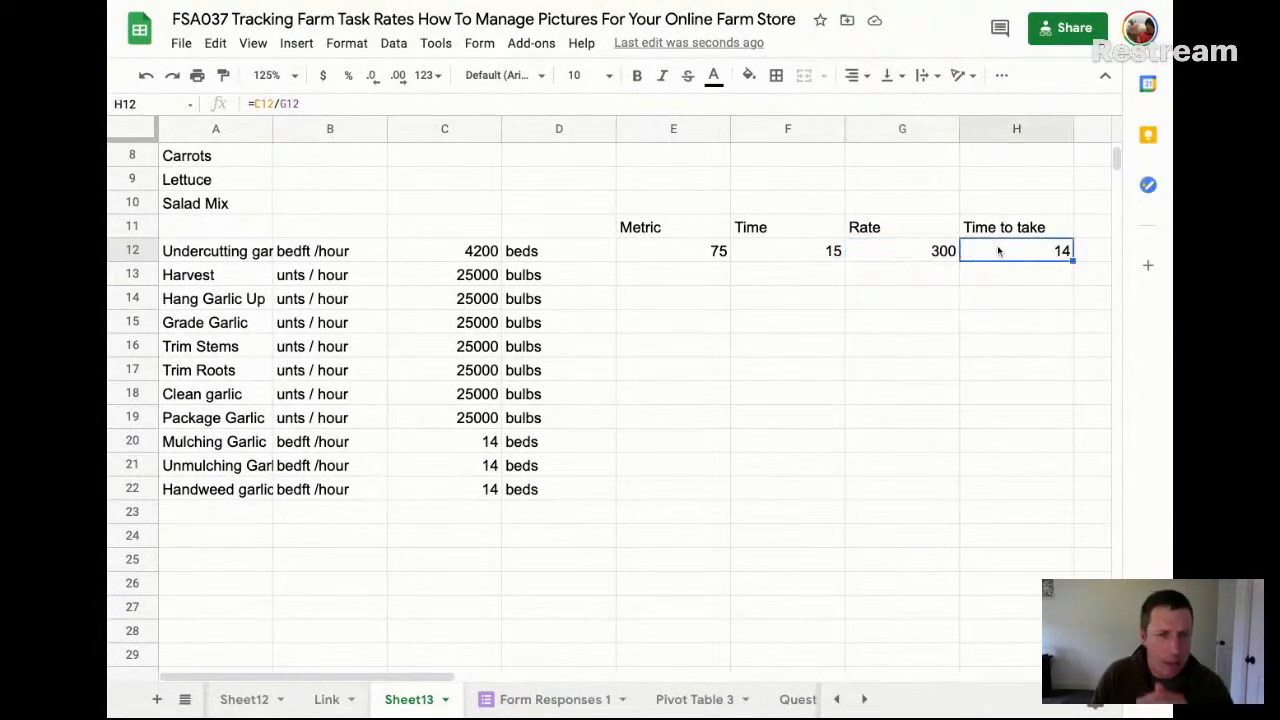
click(981, 268)
click(903, 259)
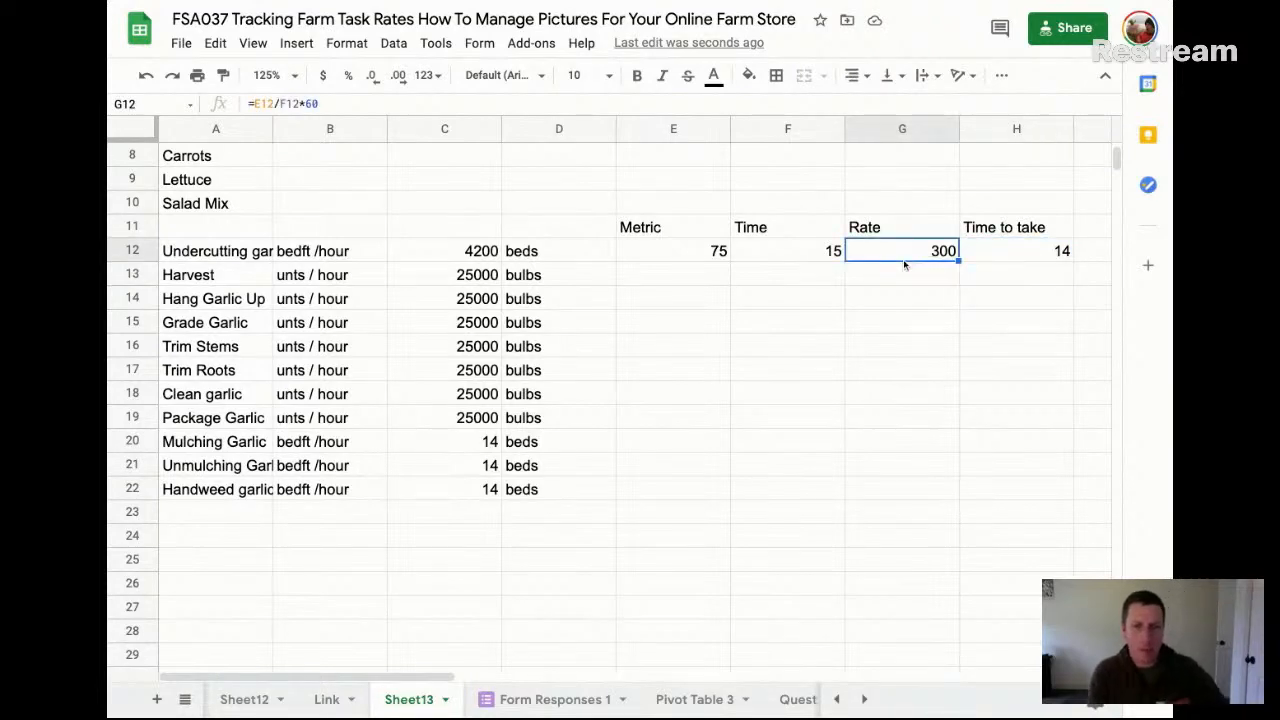
click(704, 254)
text(300)
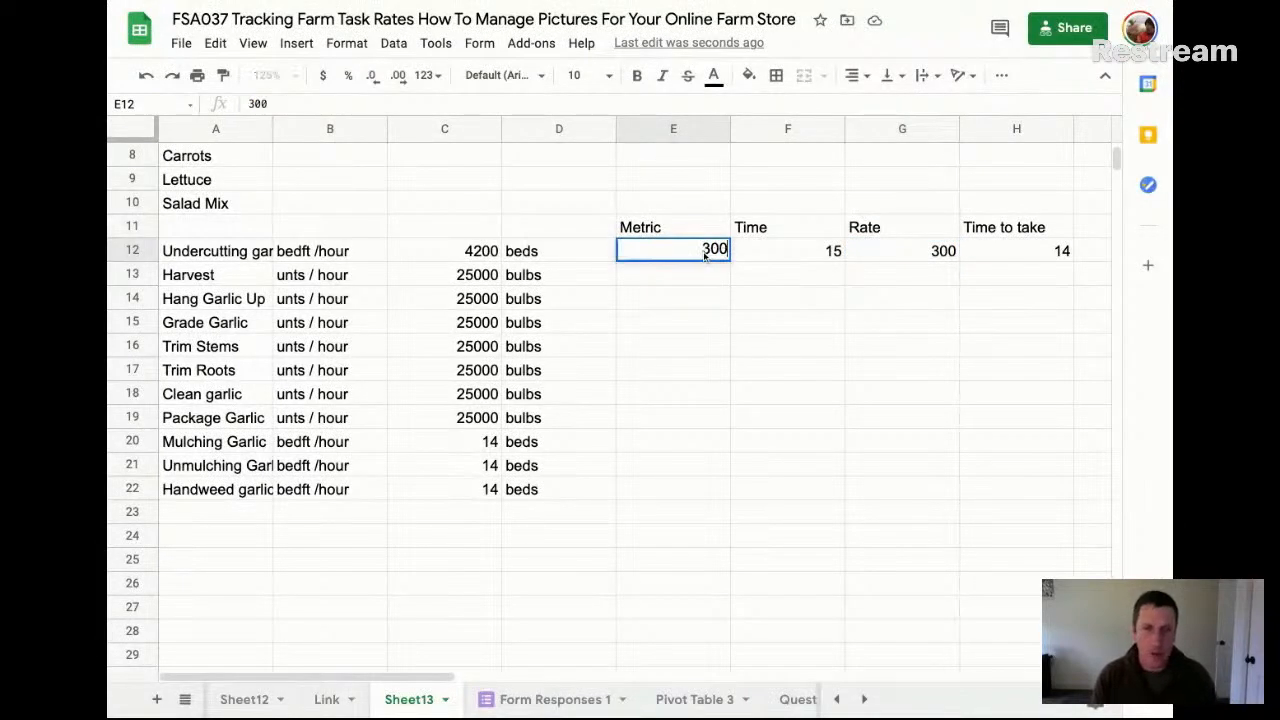
key(Tab)
click(641, 254)
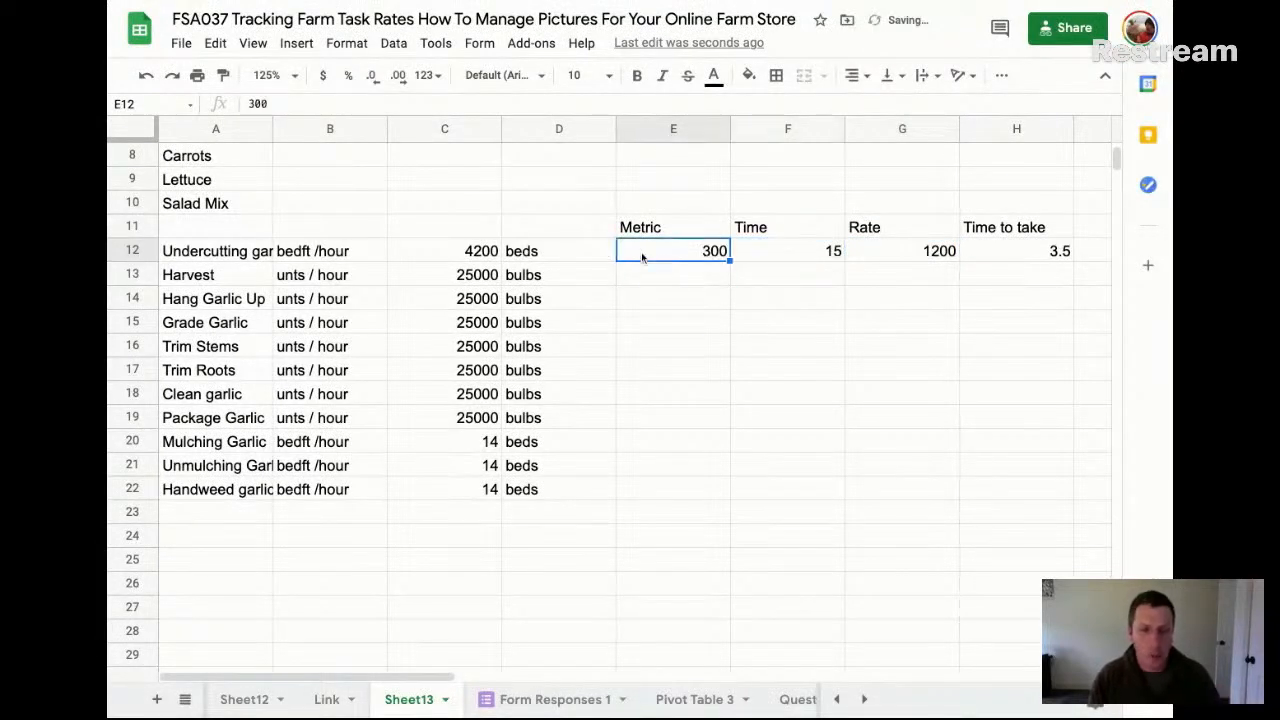
Check the time, rate and time-to-take cells in row 12, and highlight the rate cells G12:G23 with a yellow fill
click(800, 252)
click(925, 253)
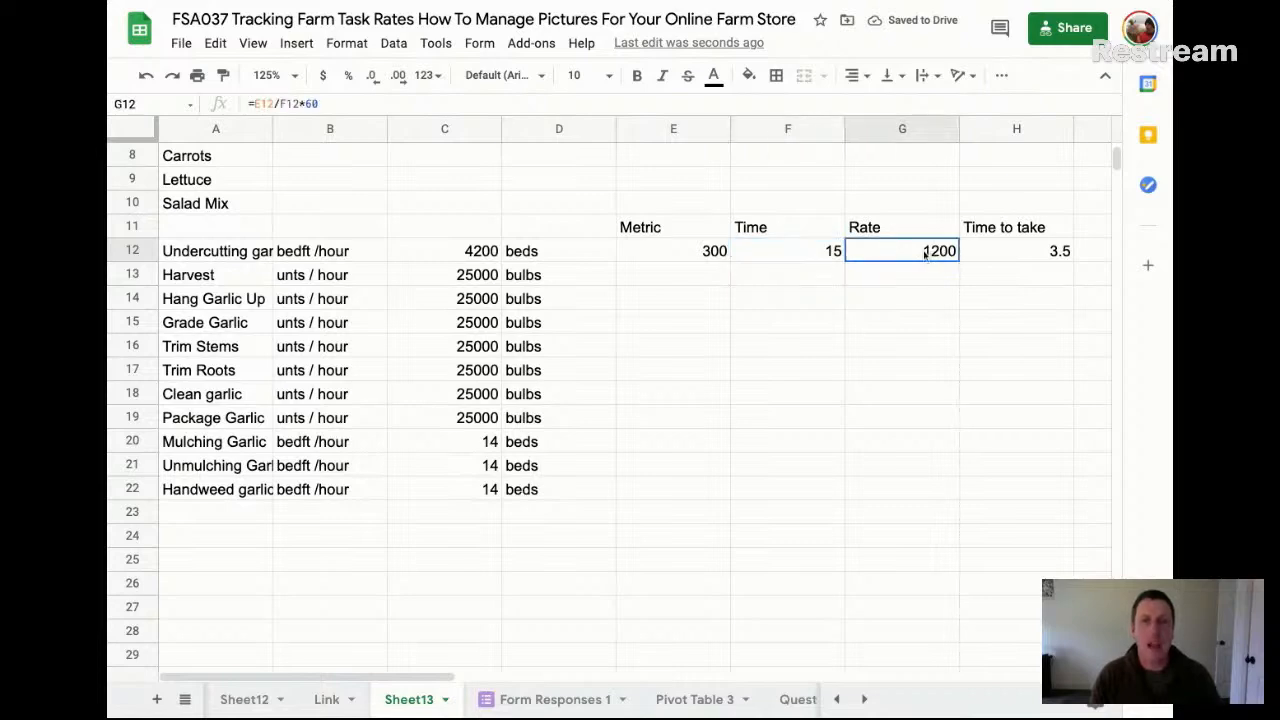
click(1025, 253)
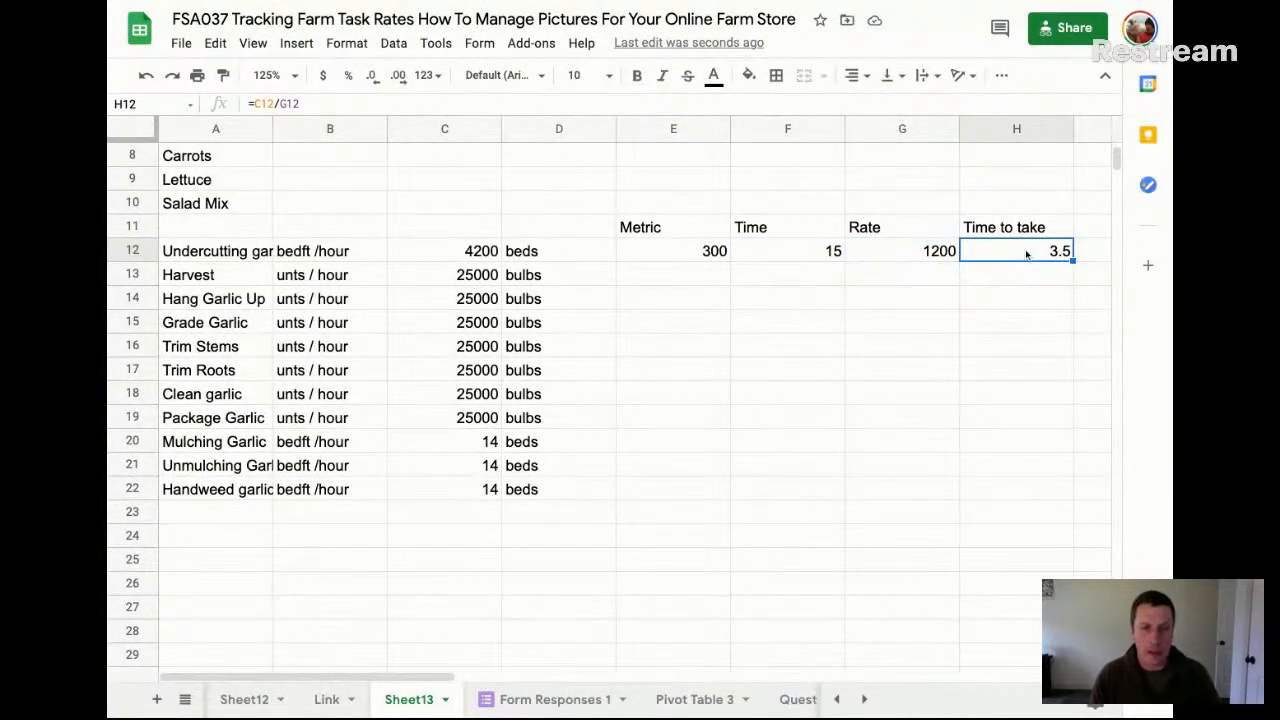
drag(899, 252, 886, 514)
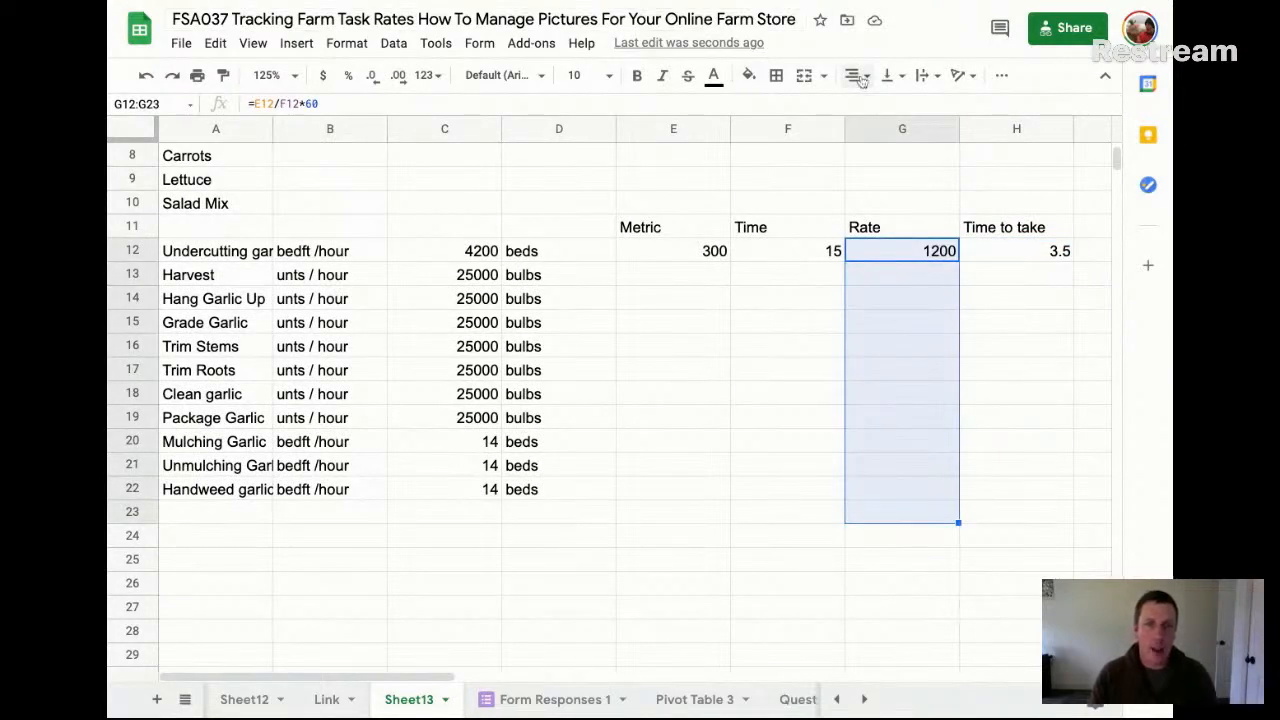
click(750, 75)
click(817, 162)
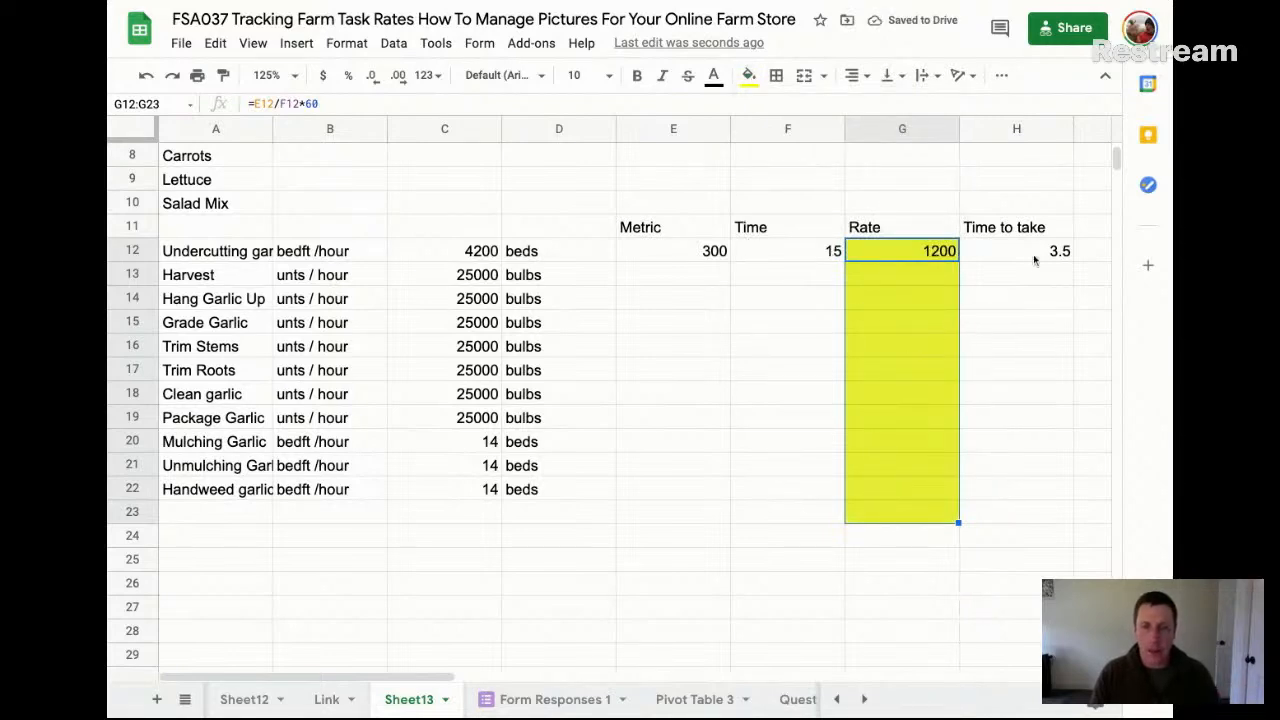
click(1018, 562)
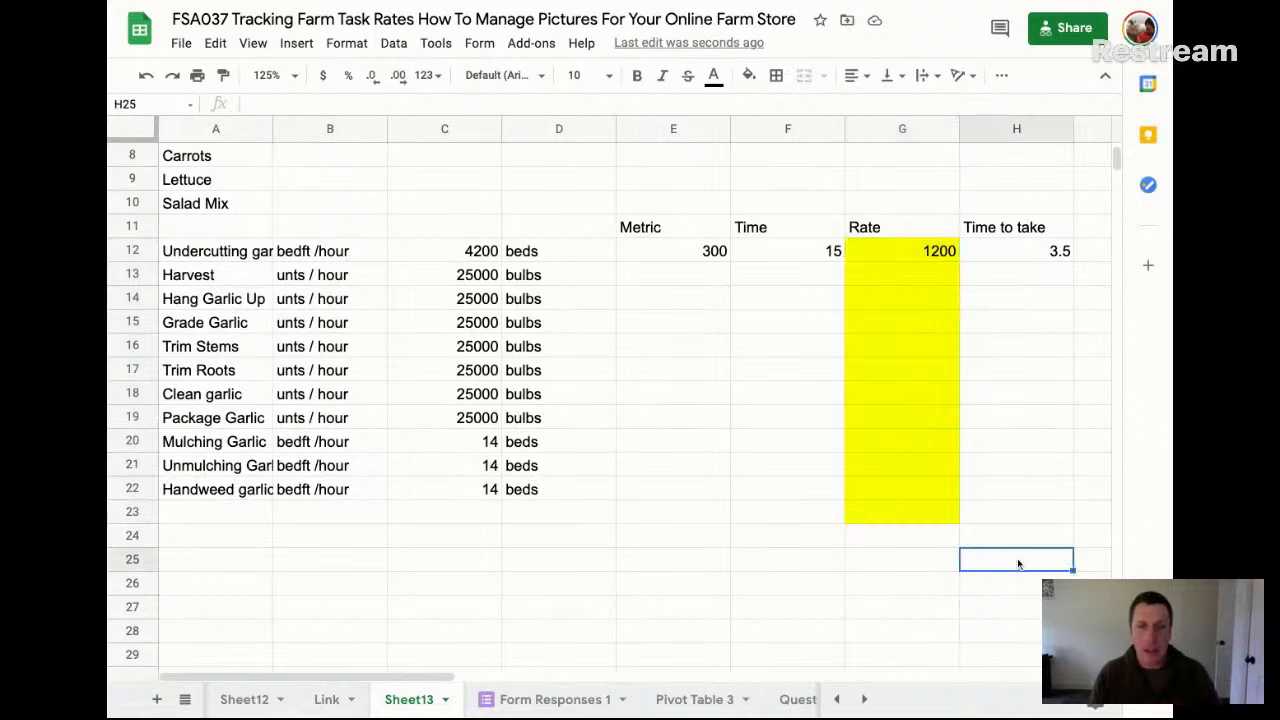
Widen column A until the full garlic task names fit, and select the task list A12:A22
drag(897, 233, 911, 521)
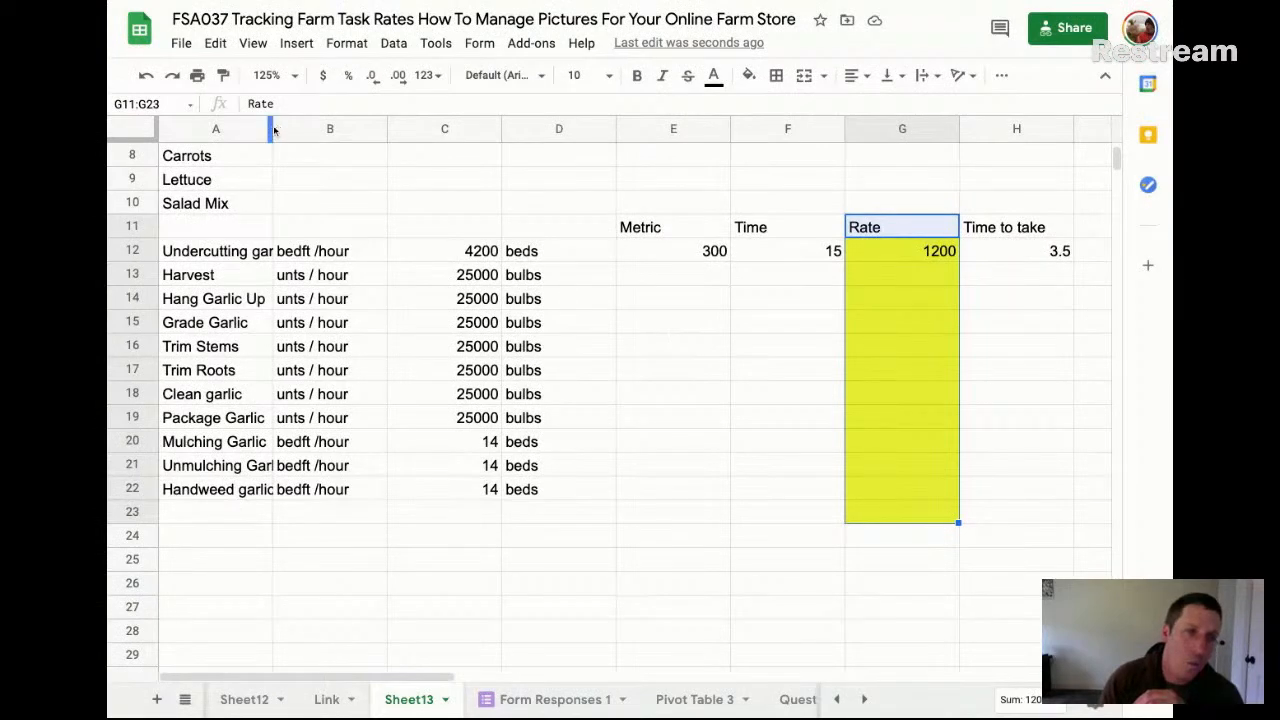
drag(272, 129, 417, 129)
click(276, 252)
key(shift+Down)
key(shift+Down)
key(shift+Down)
key(shift+Down)
key(shift+Down)
key(shift+Down)
key(shift+Down)
key(shift+Down)
key(shift+Down)
key(shift+Down)
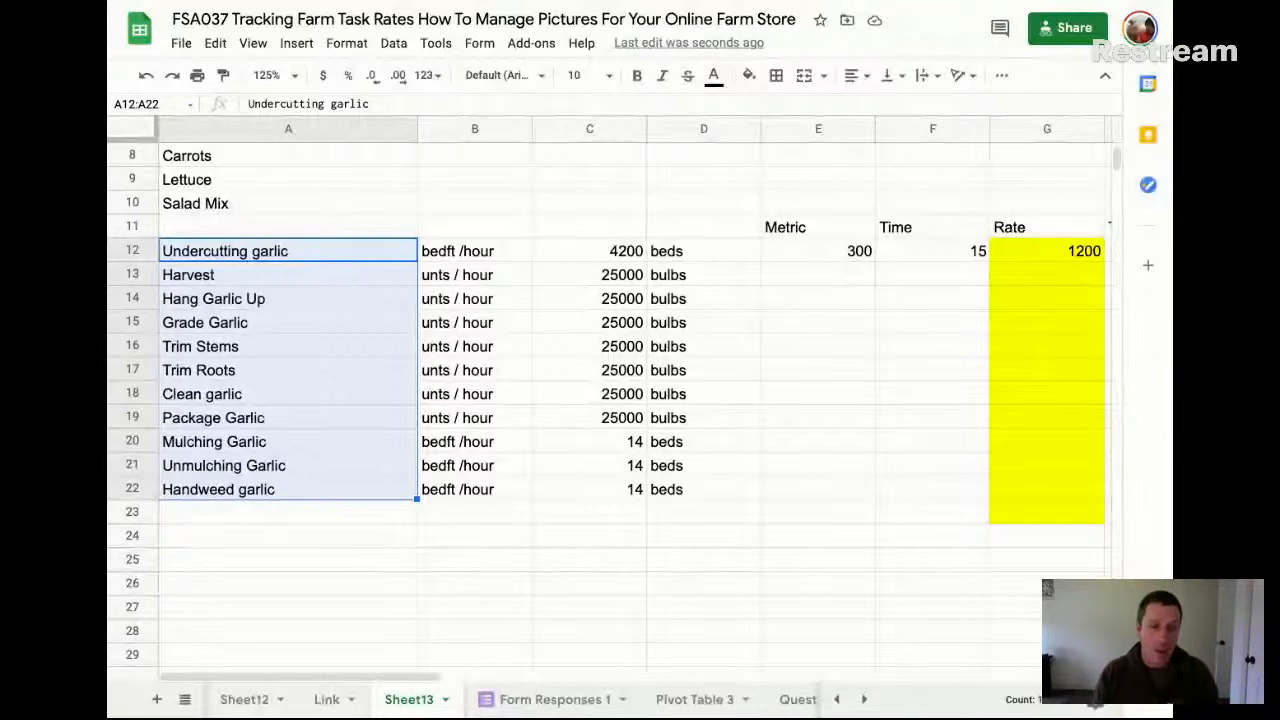
Inspect the Rate array formula in K2 of the Form Responses 1 sheet and look down the rate column
click(566, 696)
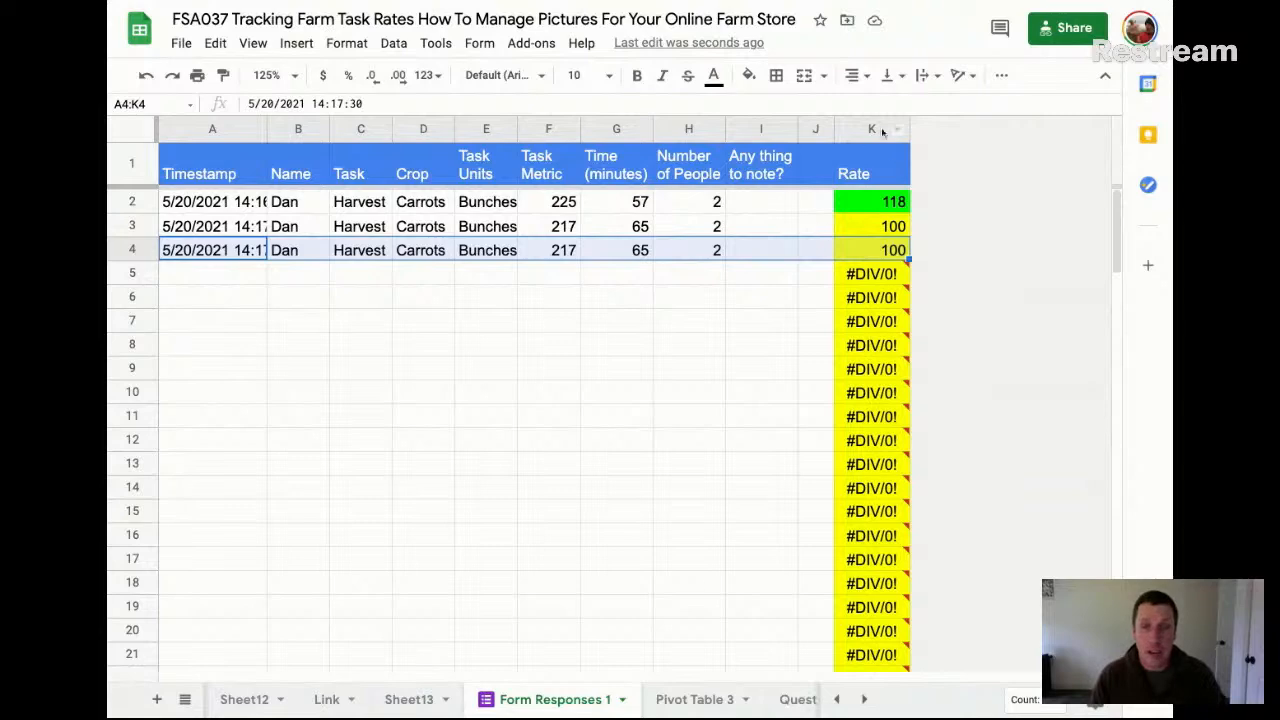
click(889, 210)
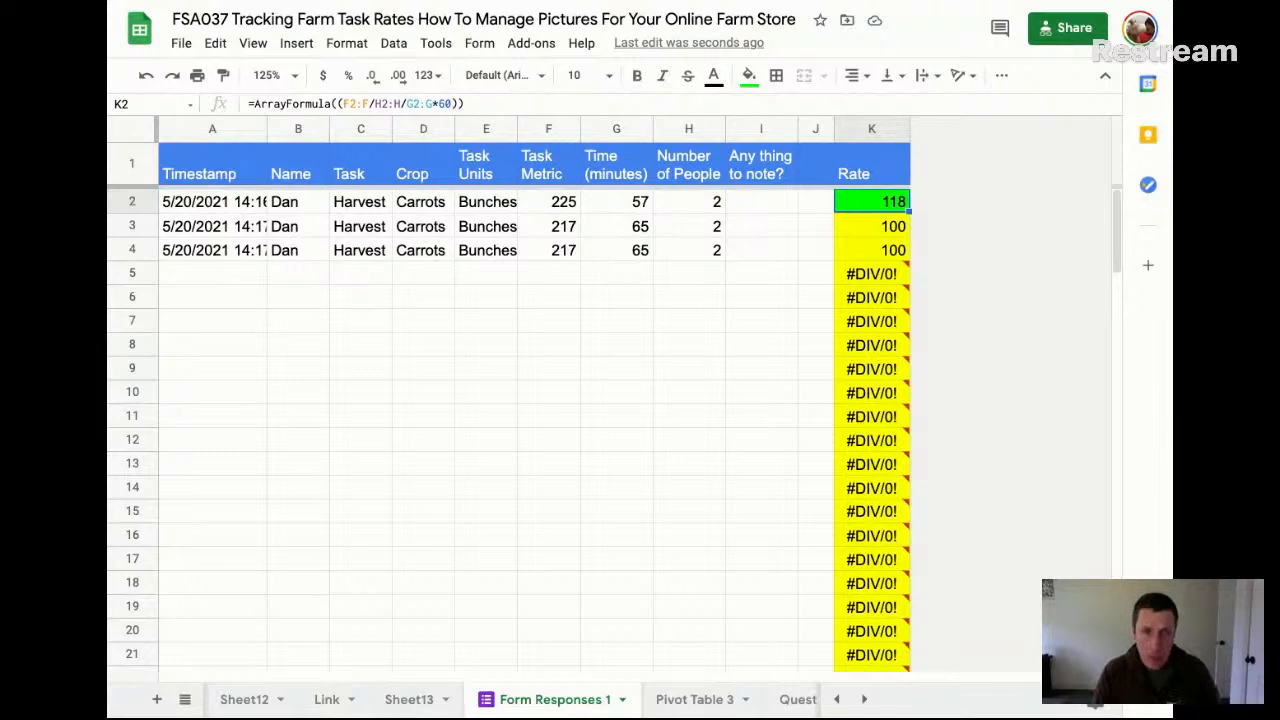
scroll(871, 205, down, 5)
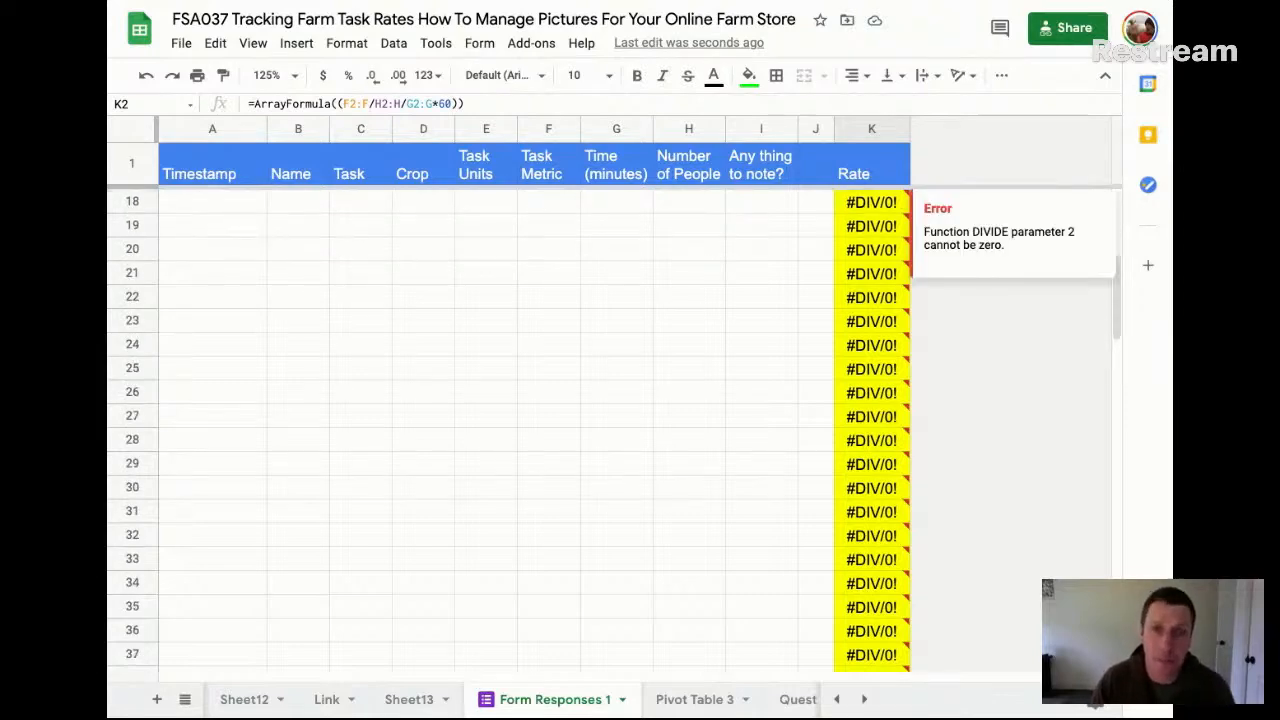
scroll(408, 186, up, 5)
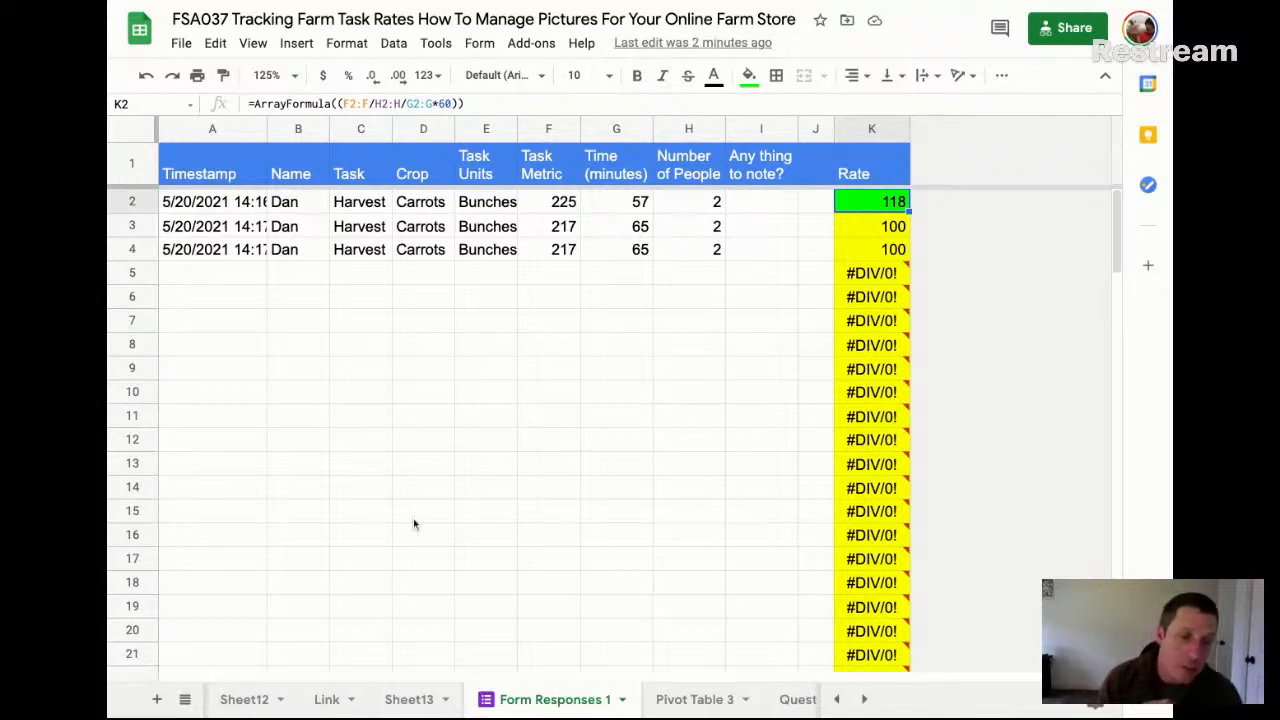
Return to Sheet13 and review the general task list in A1:A3 and the crop list in A5:A10
click(410, 699)
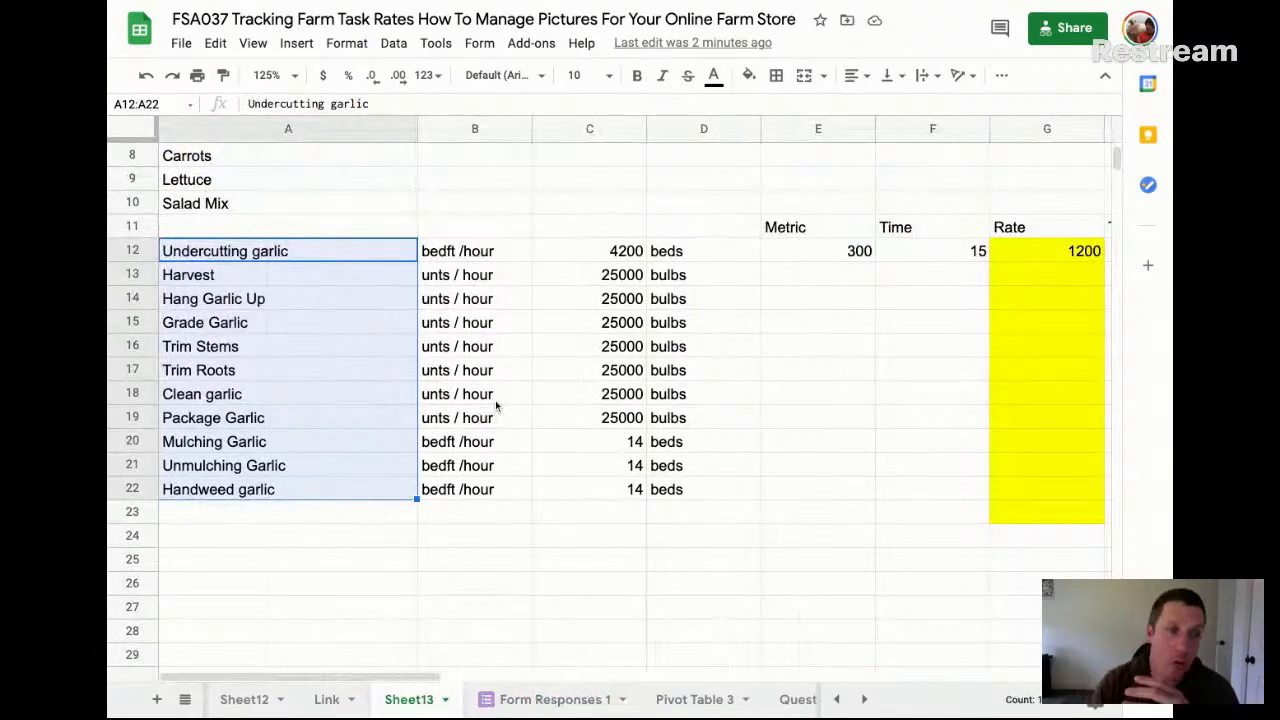
scroll(495, 400, right, 2)
scroll(495, 400, up, 3)
scroll(352, 275, left, 2)
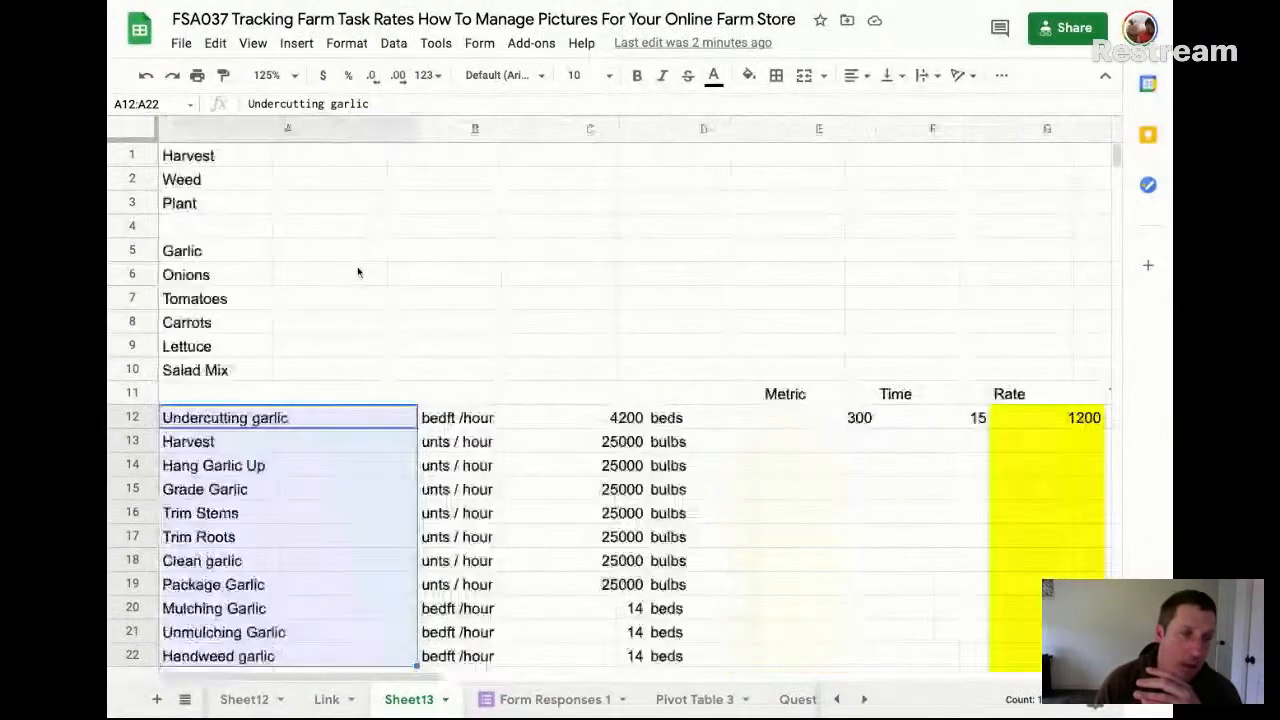
drag(237, 157, 240, 200)
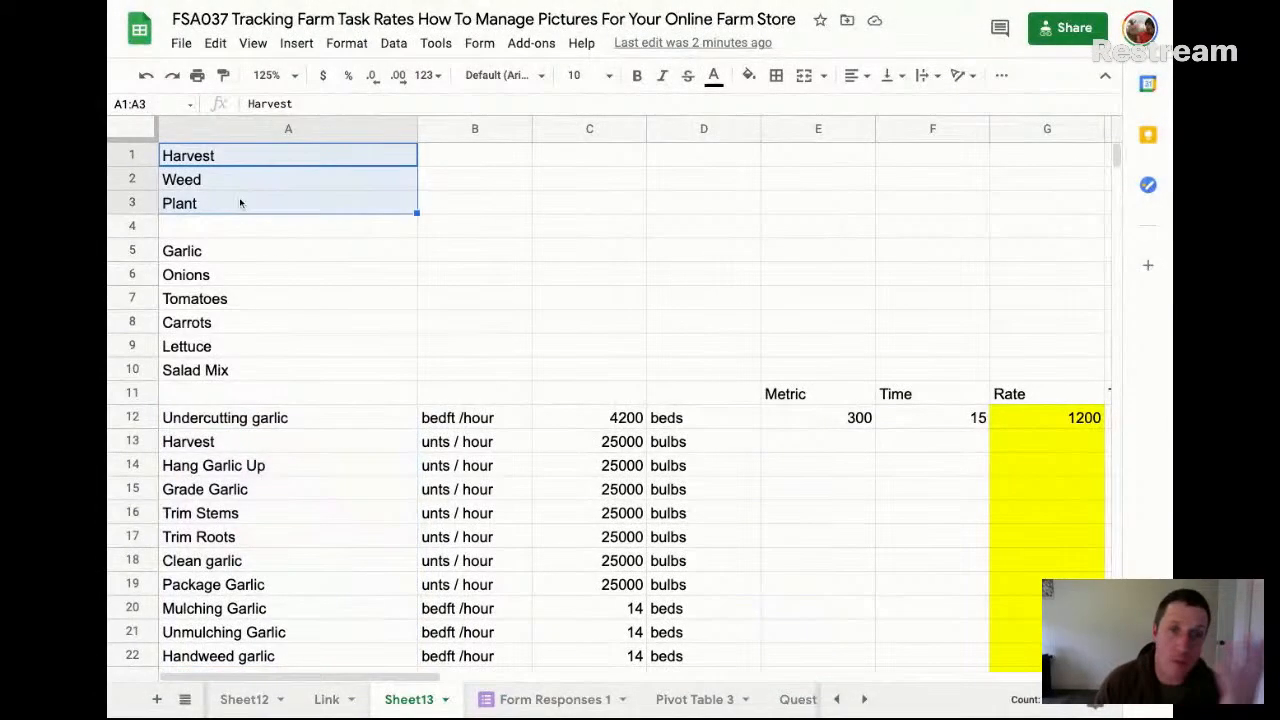
click(237, 255)
key(shift+Down)
key(shift+Down)
key(shift+Down)
key(shift+Down)
key(shift+Down)
drag(237, 256, 245, 365)
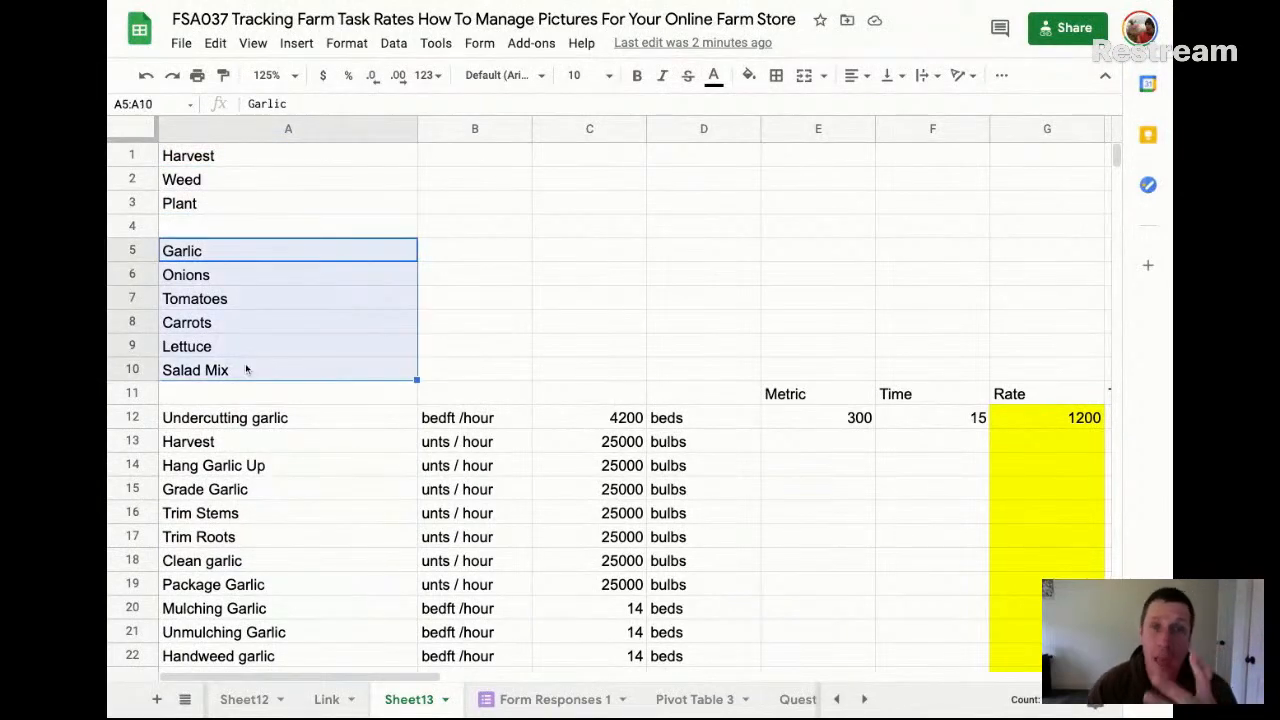